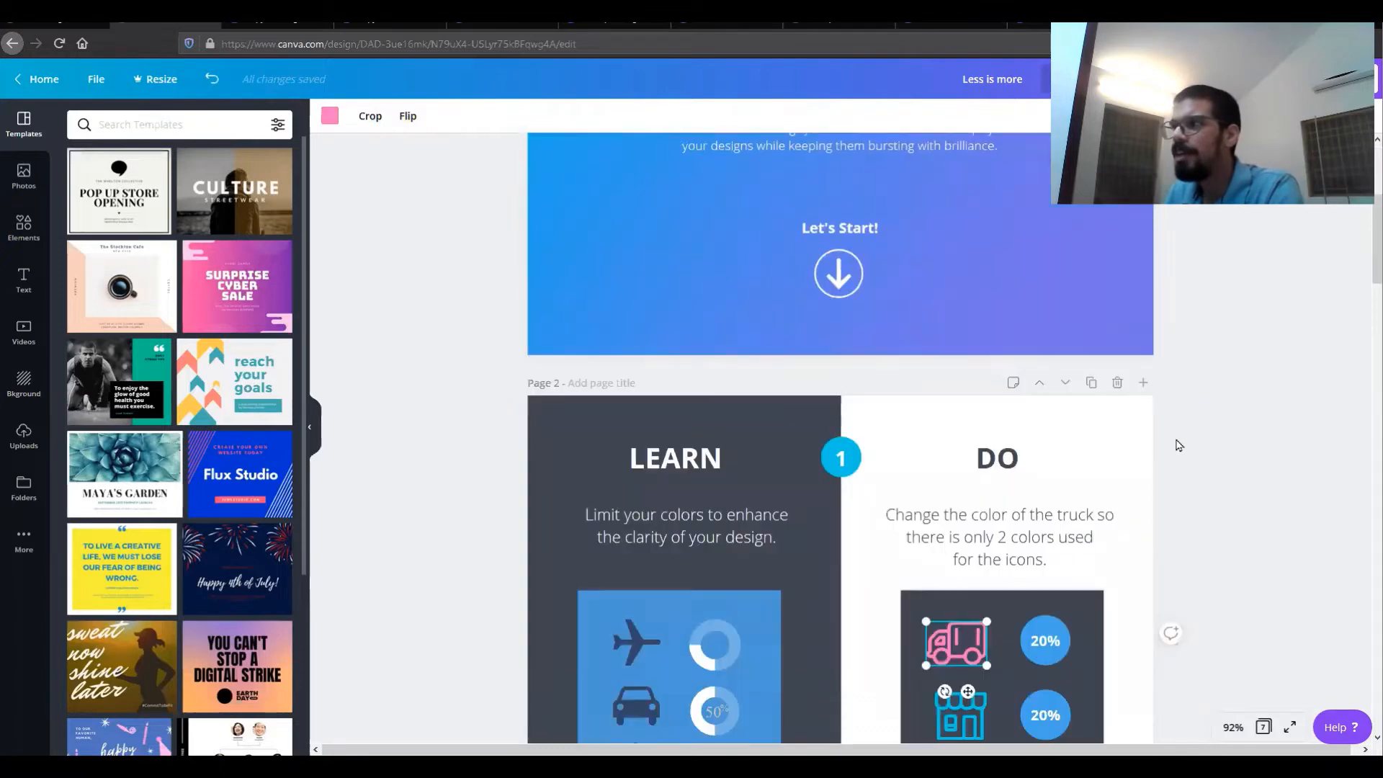
Step: Recolor the pink truck icon to the same blue used by the store and briefcase icons
{"action": "left_click", "coordinate": [1248, 465]}
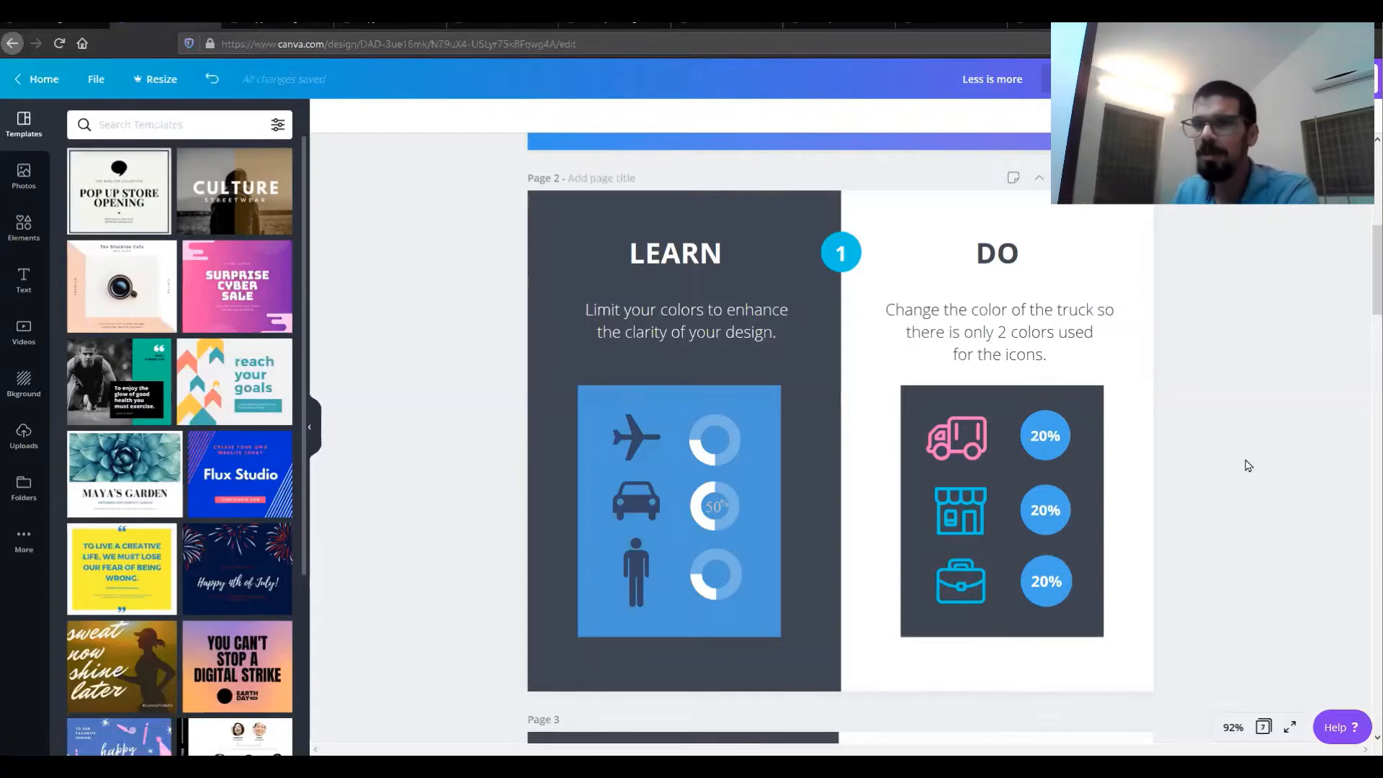
{"action": "left_click", "coordinate": [960, 450]}
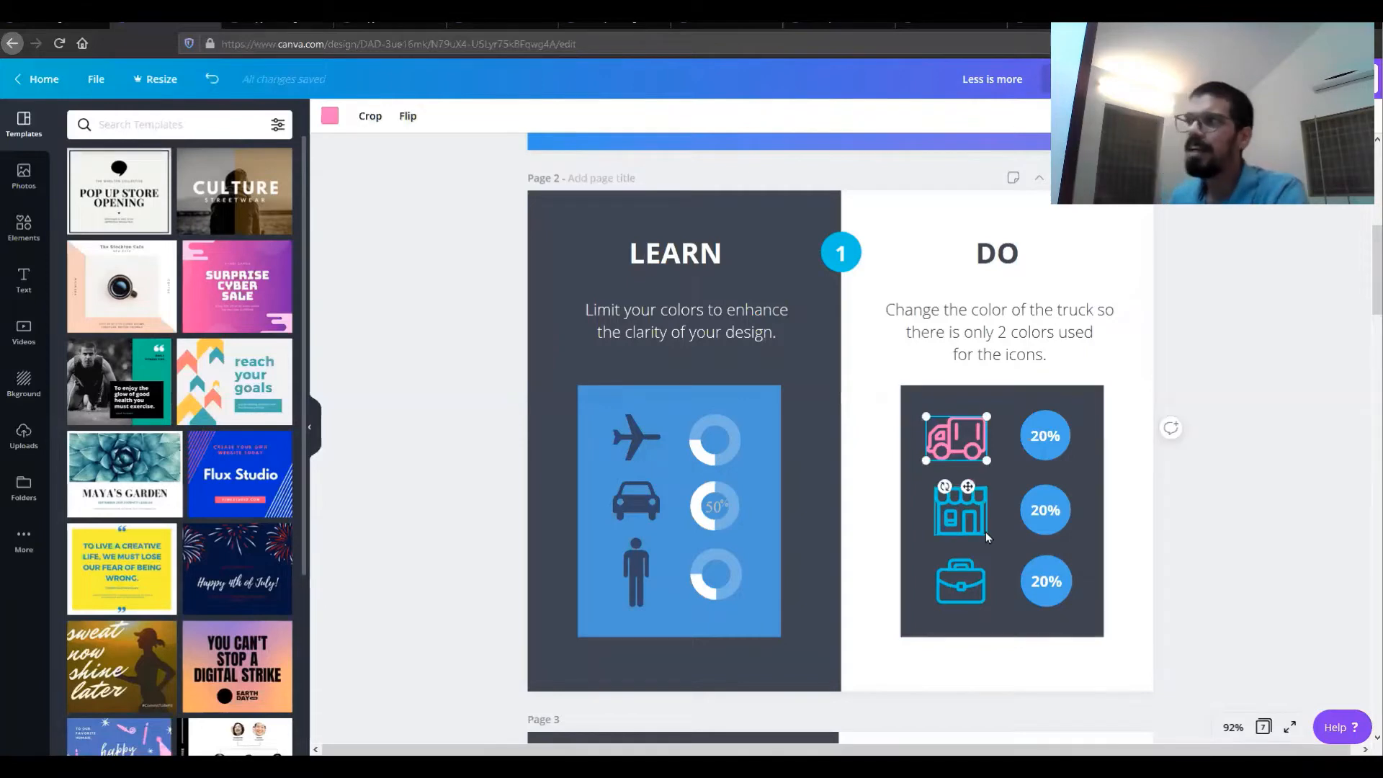
{"action": "left_click", "coordinate": [974, 526]}
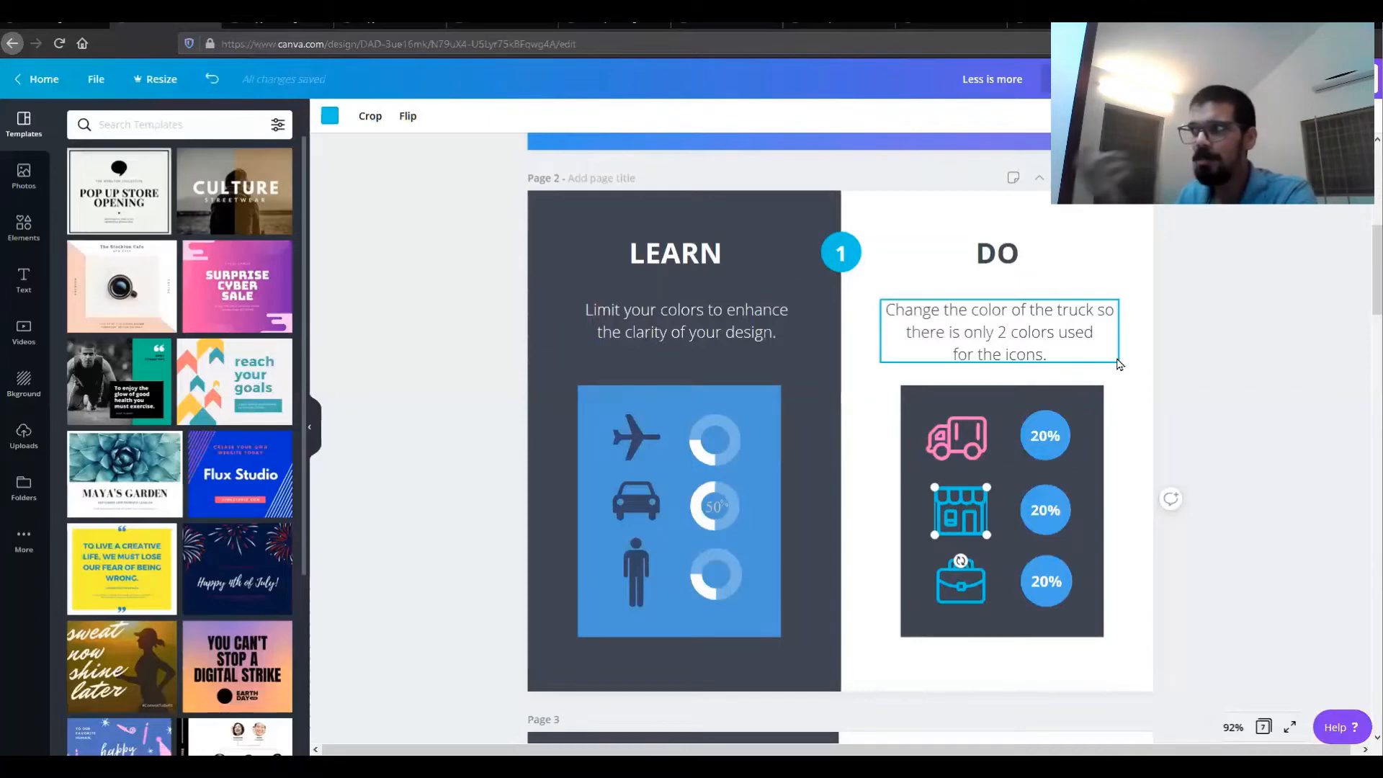
{"action": "left_click", "coordinate": [960, 427]}
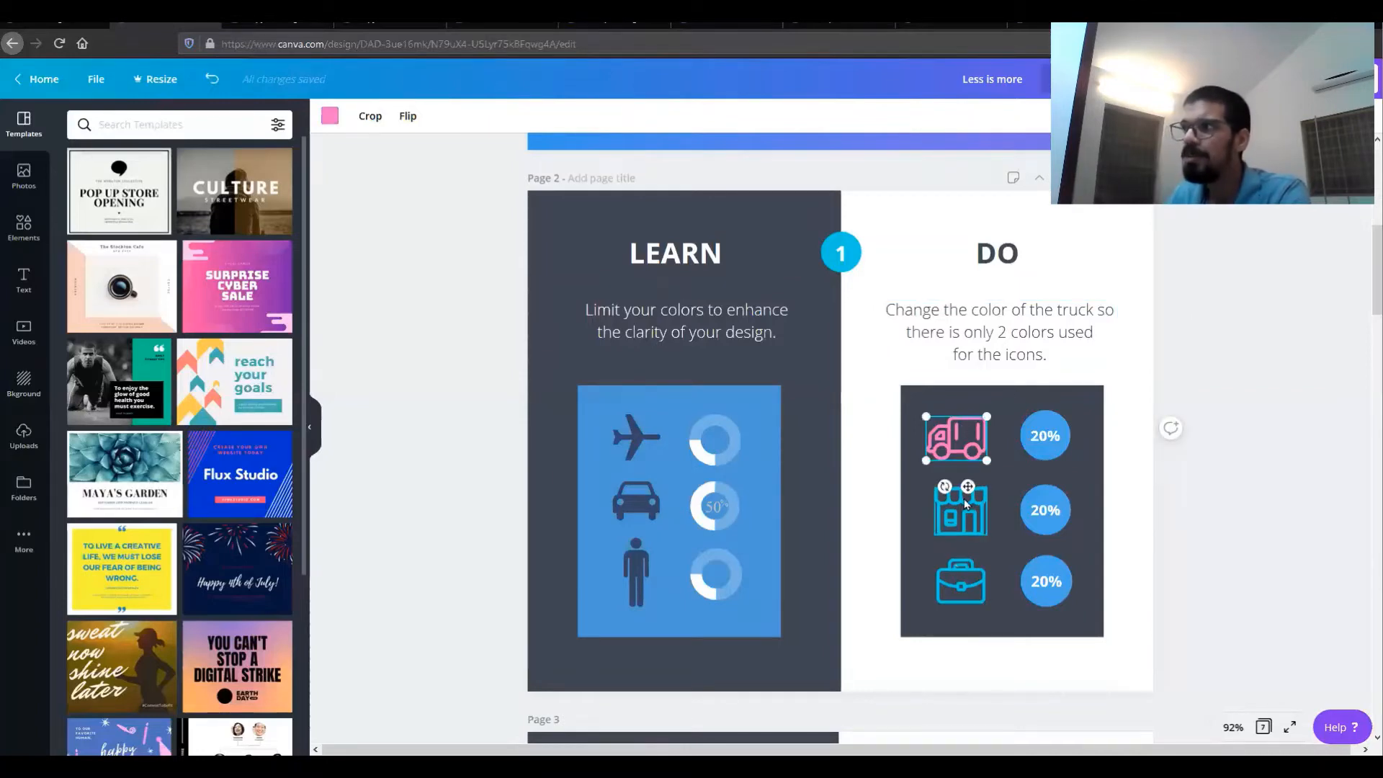
{"action": "left_click", "coordinate": [329, 116]}
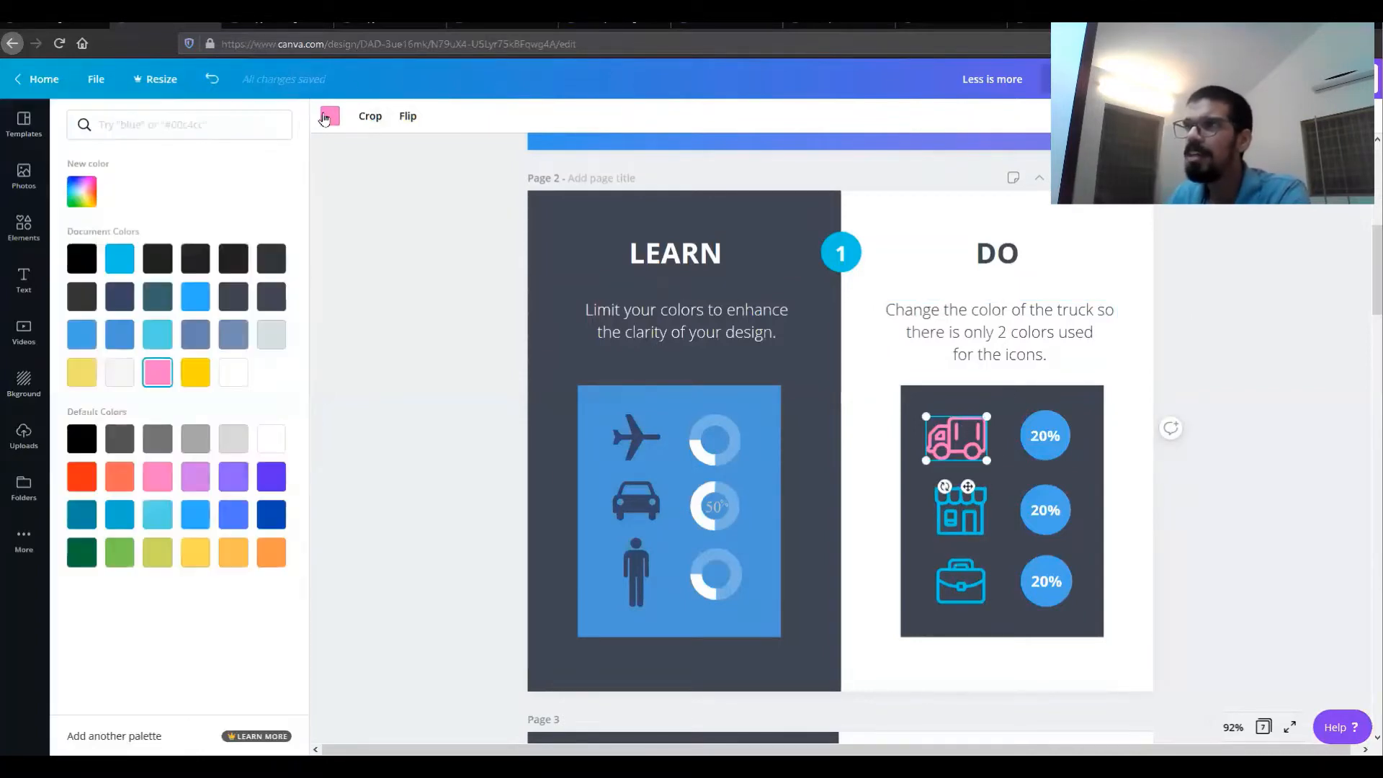
{"action": "left_click", "coordinate": [960, 509]}
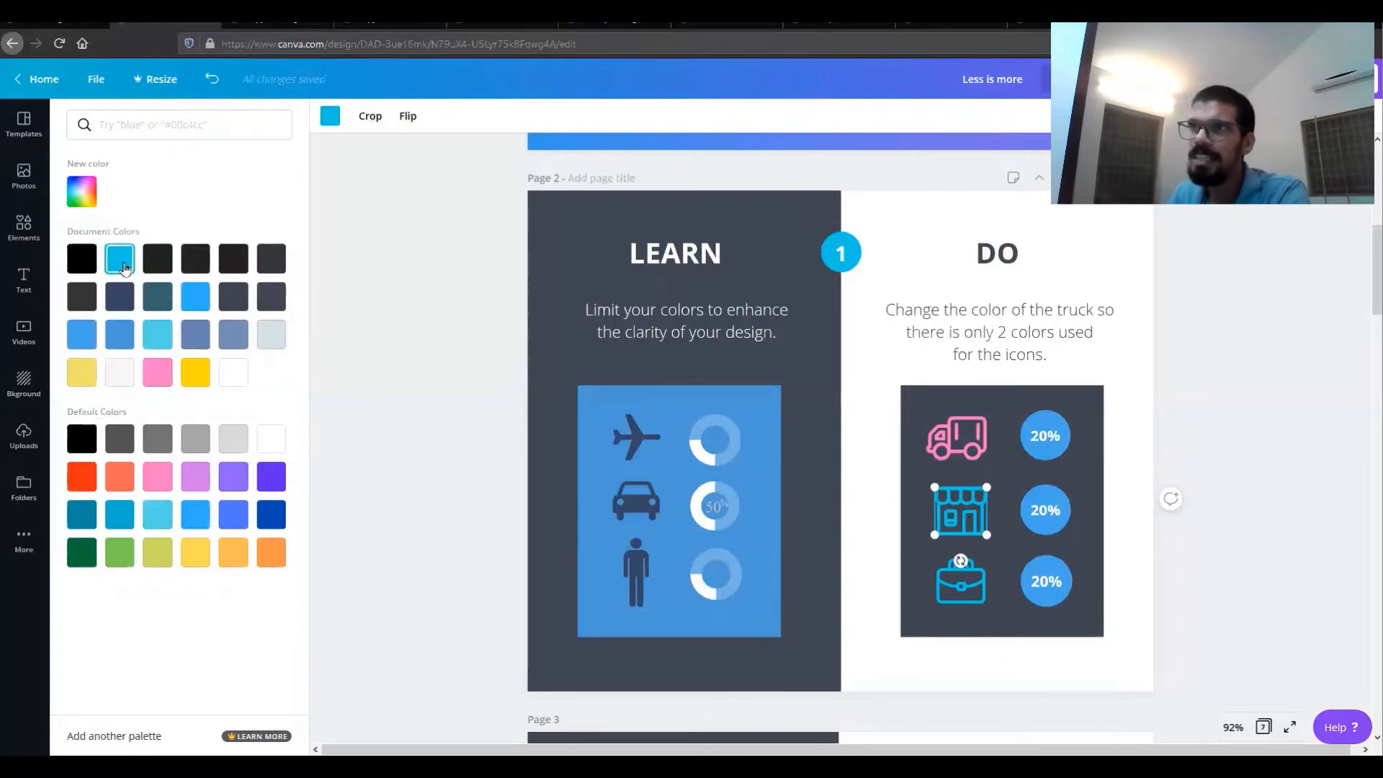
{"action": "left_click", "coordinate": [958, 434]}
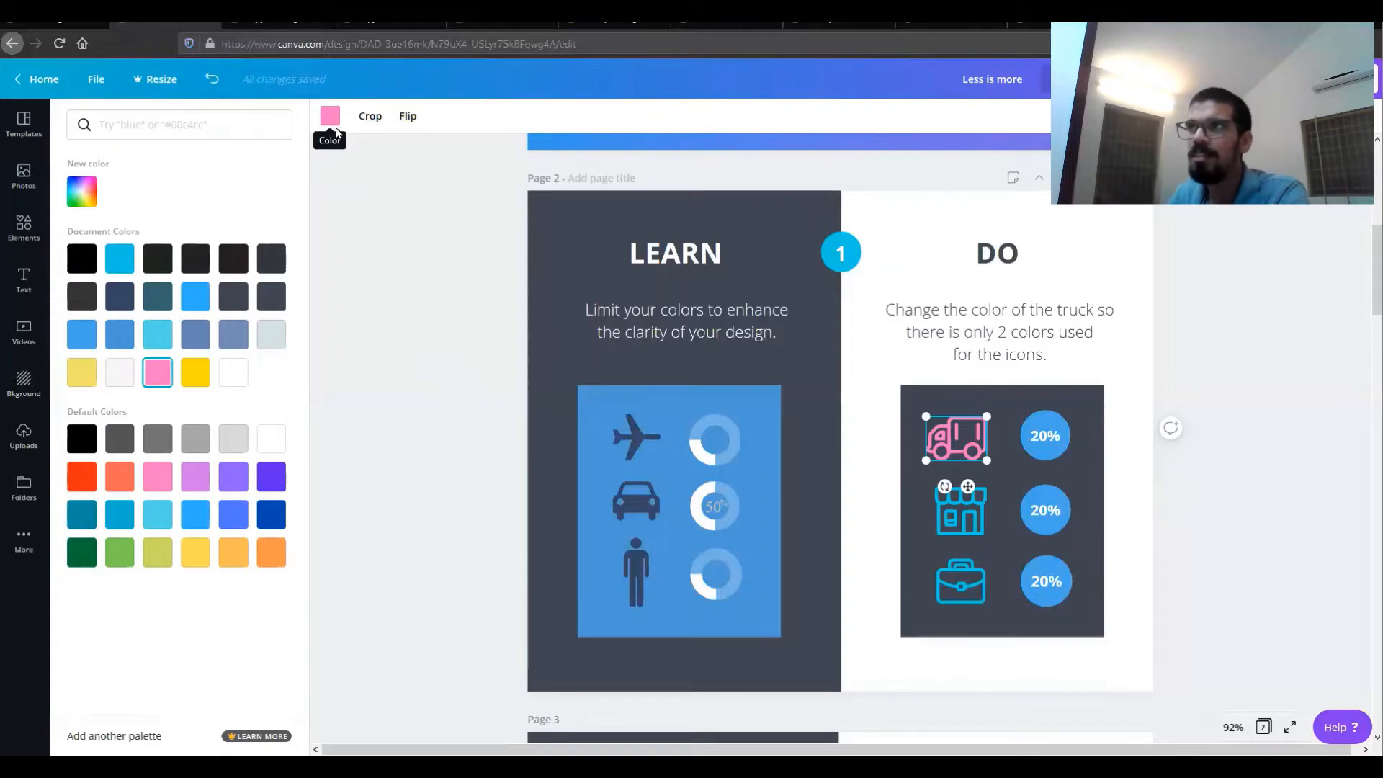
{"action": "left_click", "coordinate": [120, 258]}
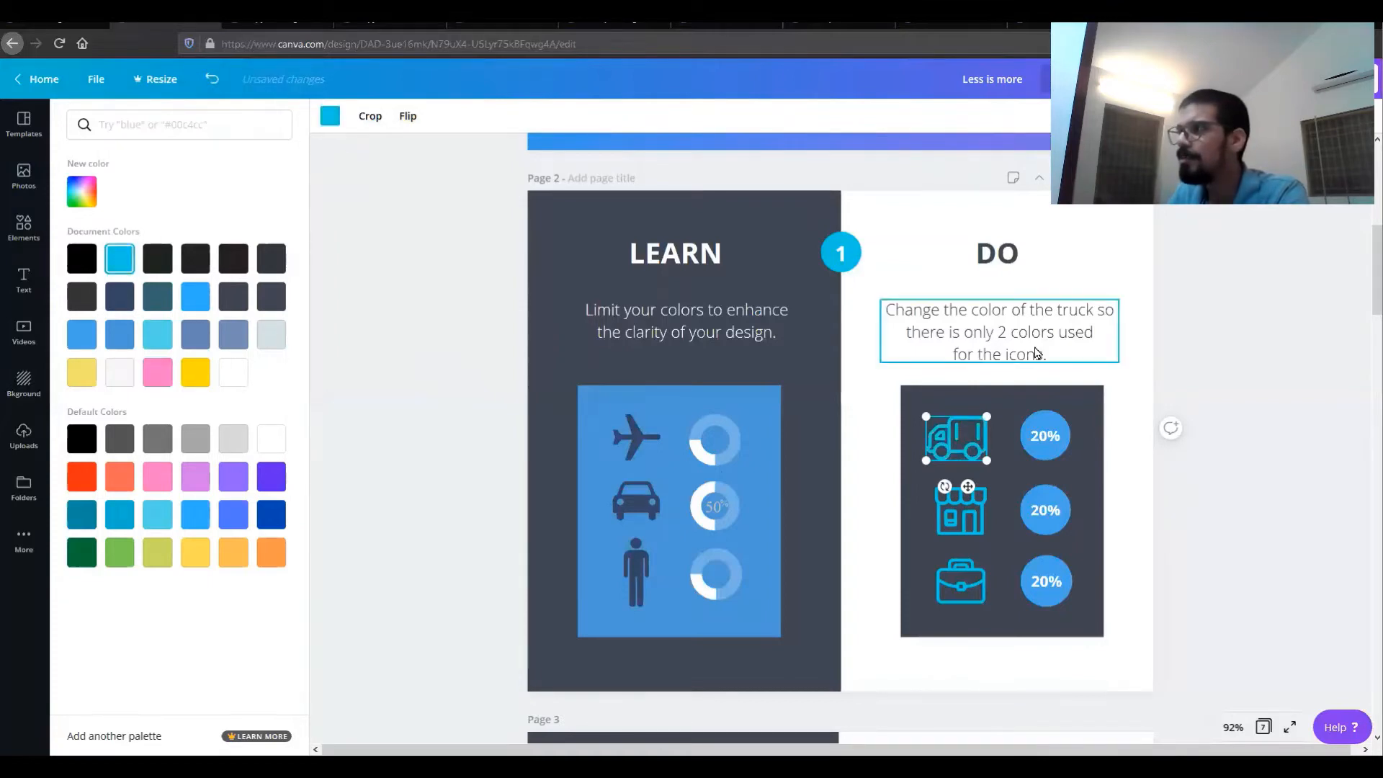
{"action": "left_click", "coordinate": [1285, 320]}
{"action": "left_click", "coordinate": [1277, 326]}
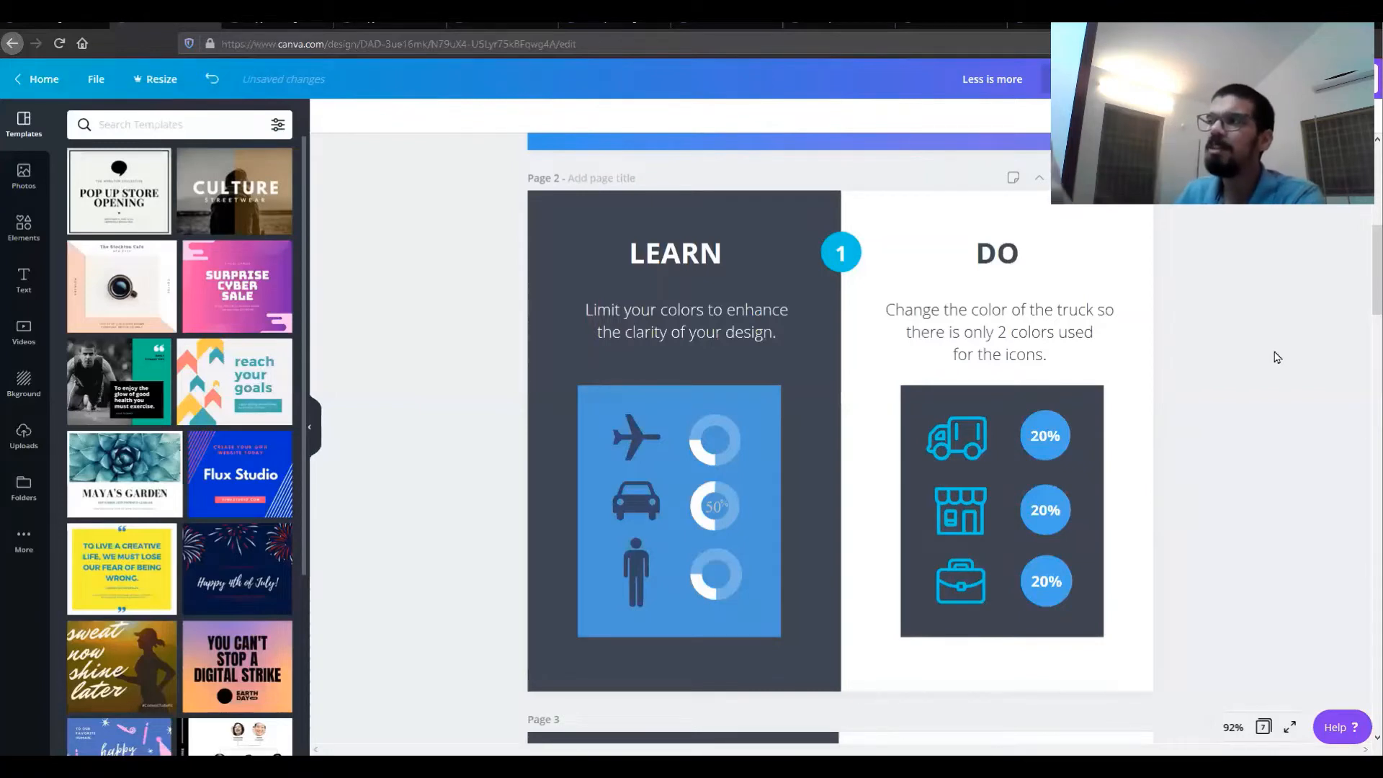
Step: Delete the six smaller stars around the large star on the All-Star Event graphic
{"action": "scroll", "coordinate": [1277, 357], "scroll_direction": "down", "scroll_amount": 6}
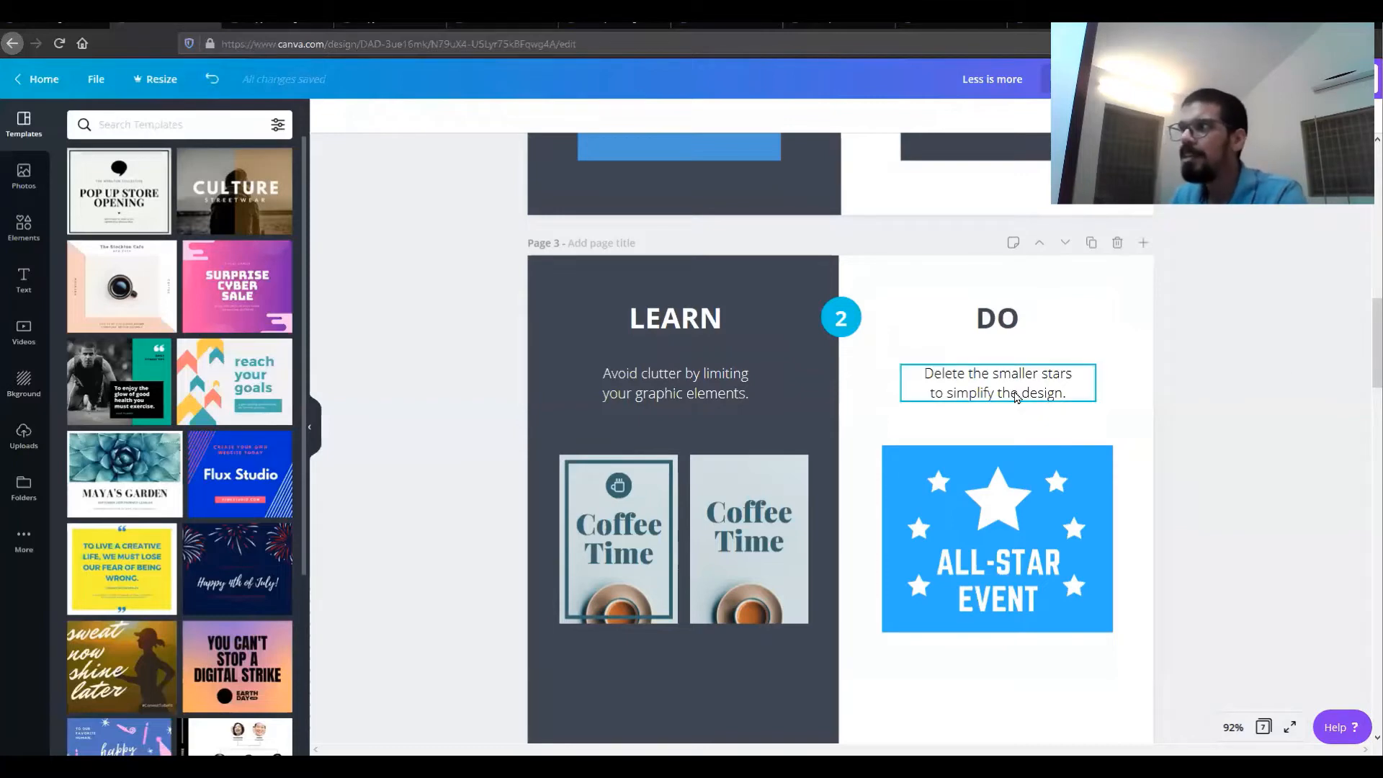
{"action": "left_click", "coordinate": [1057, 485]}
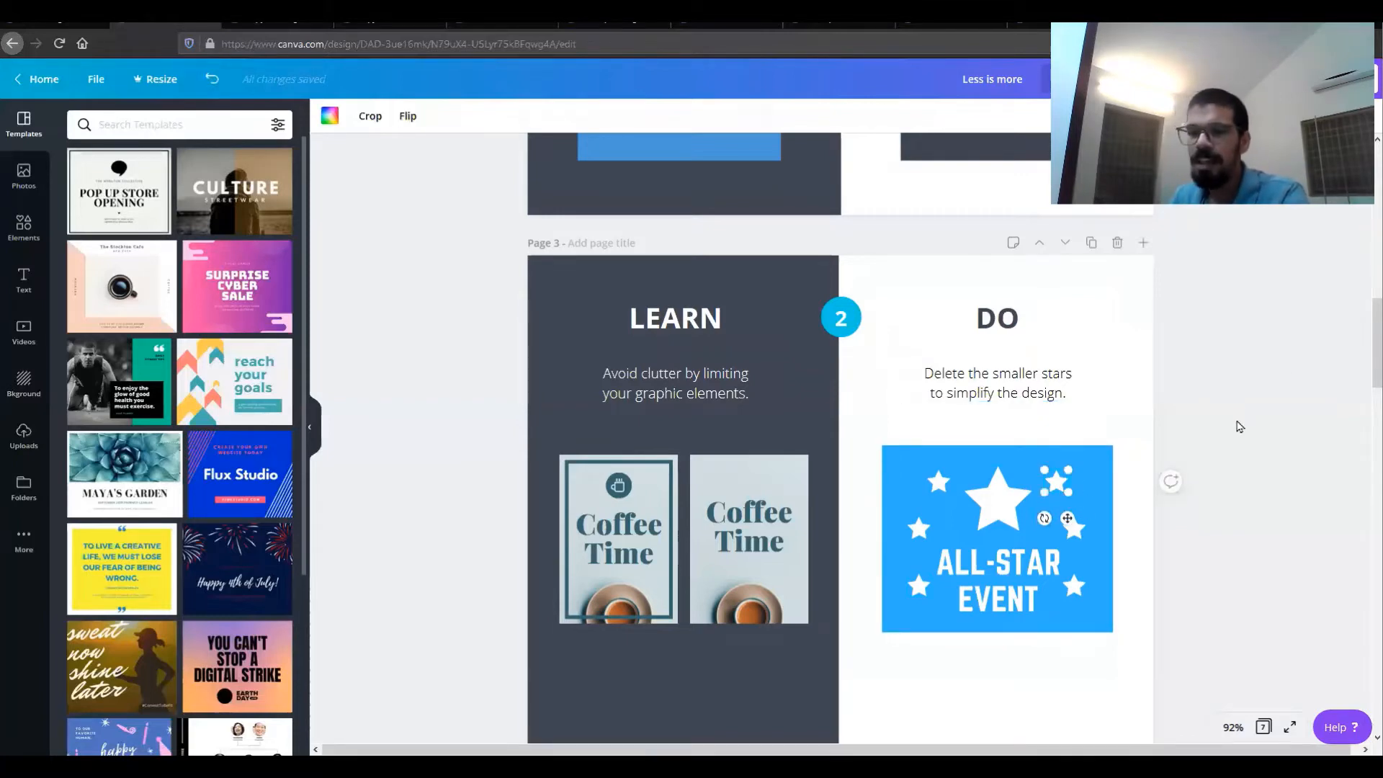
{"action": "key", "text": "Delete"}
{"action": "left_click", "coordinate": [1076, 530]}
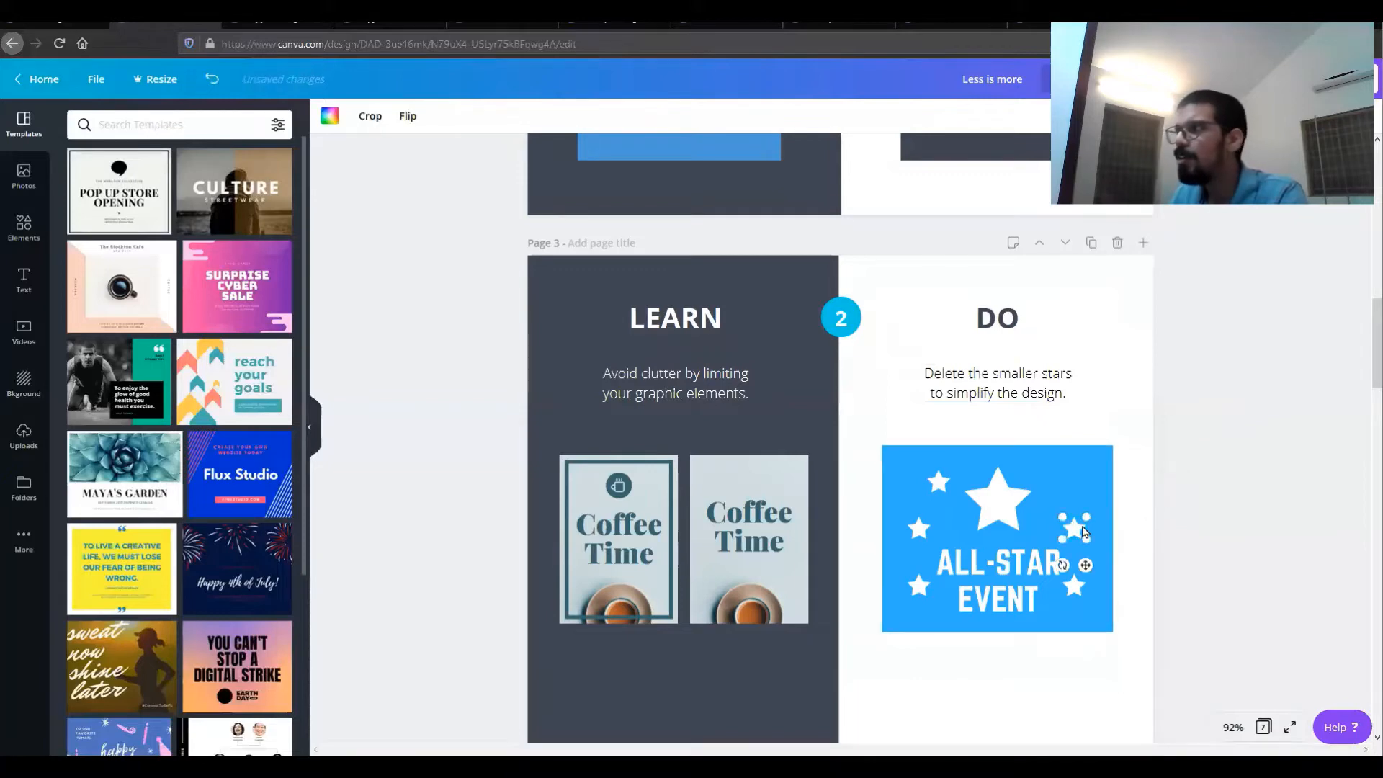
{"action": "key", "text": "Delete"}
{"action": "left_click", "coordinate": [1073, 591]}
{"action": "key", "text": "Delete"}
{"action": "left_click", "coordinate": [940, 480]}
{"action": "key", "text": "Delete"}
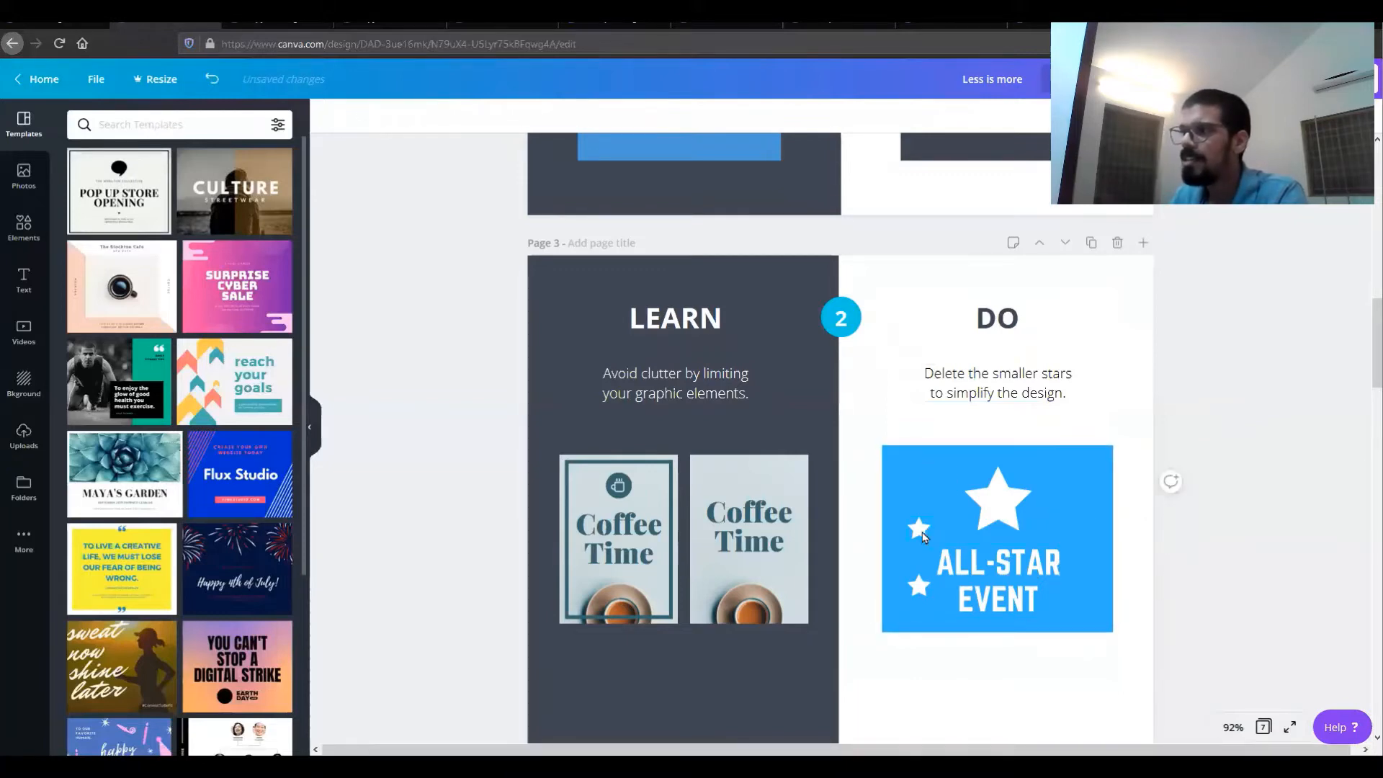
{"action": "left_click", "coordinate": [919, 530]}
{"action": "key", "text": "Delete"}
{"action": "left_click", "coordinate": [919, 587]}
{"action": "key", "text": "Delete"}
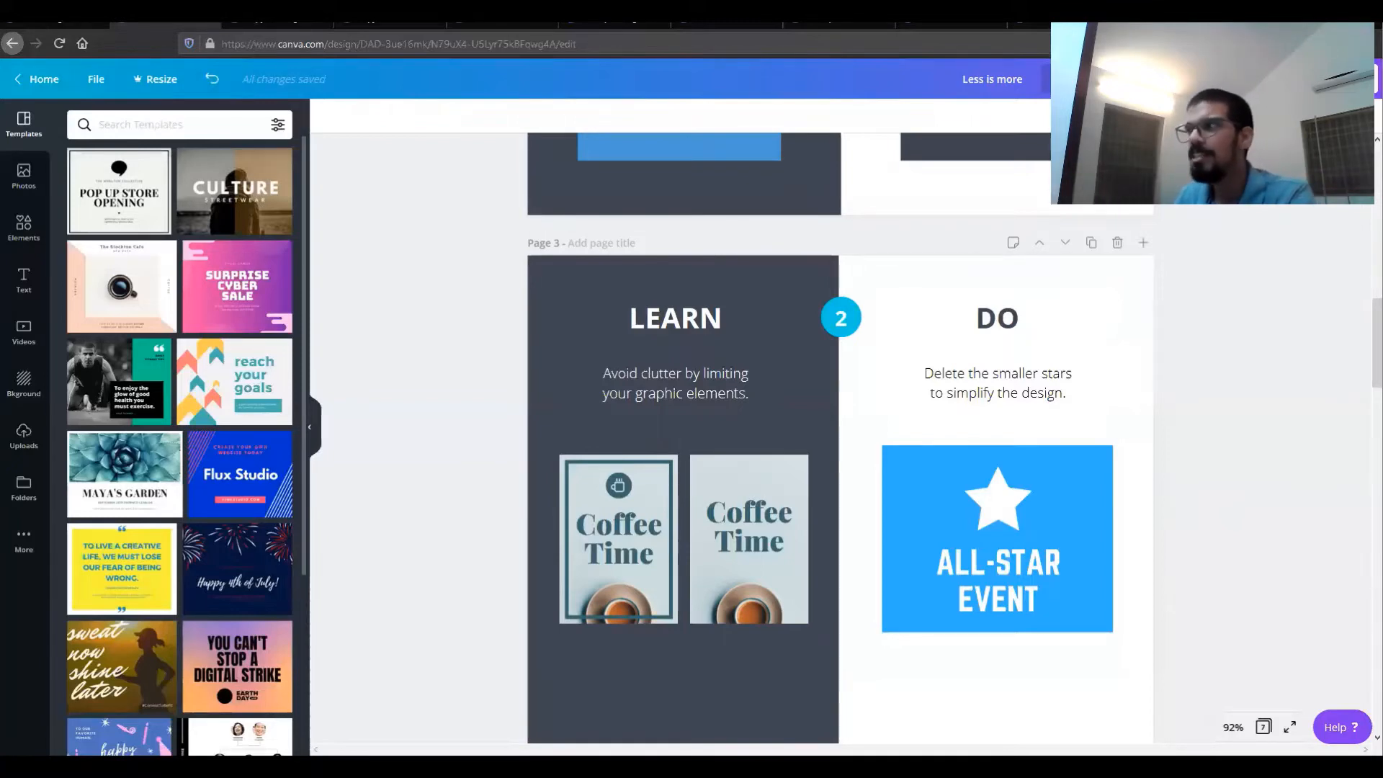
{"action": "scroll", "coordinate": [840, 432], "scroll_direction": "down", "scroll_amount": 8}
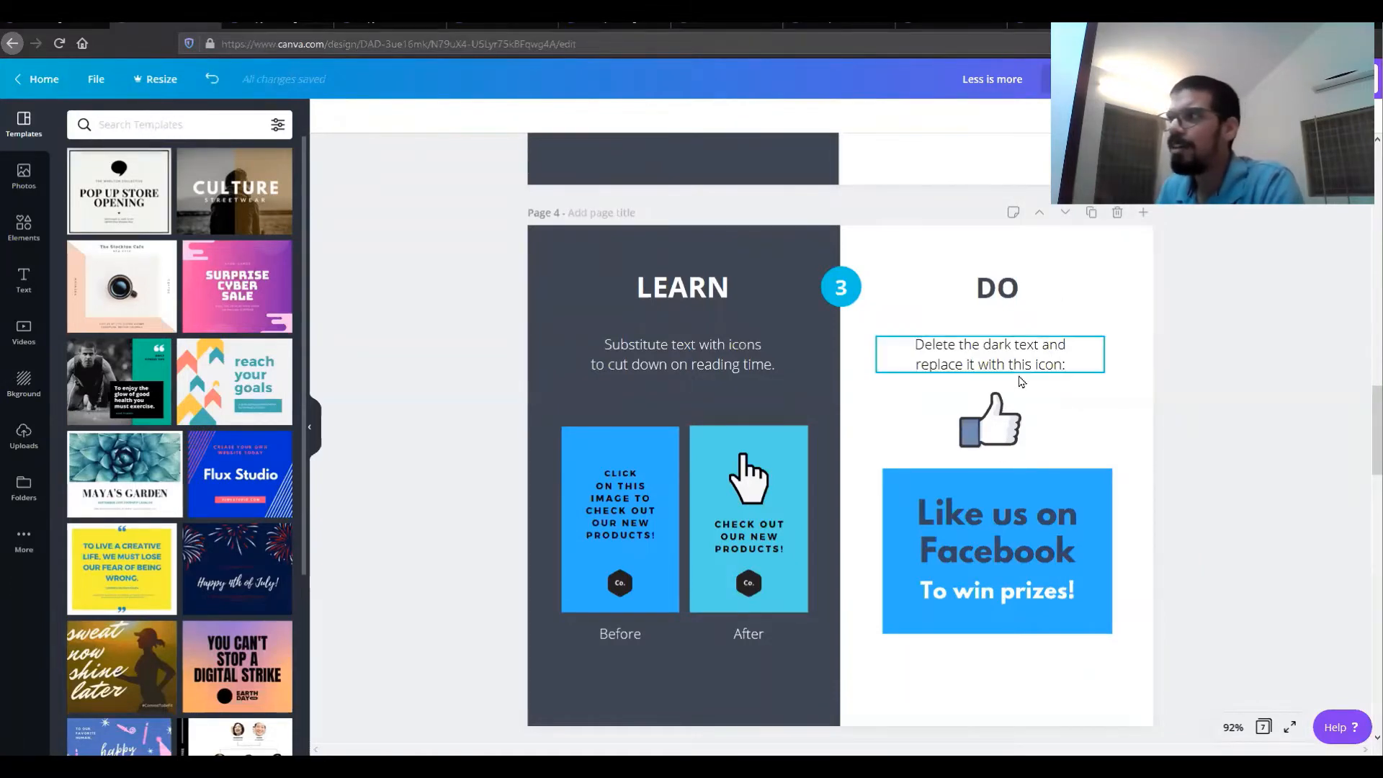
{"action": "left_click", "coordinate": [173, 126]}
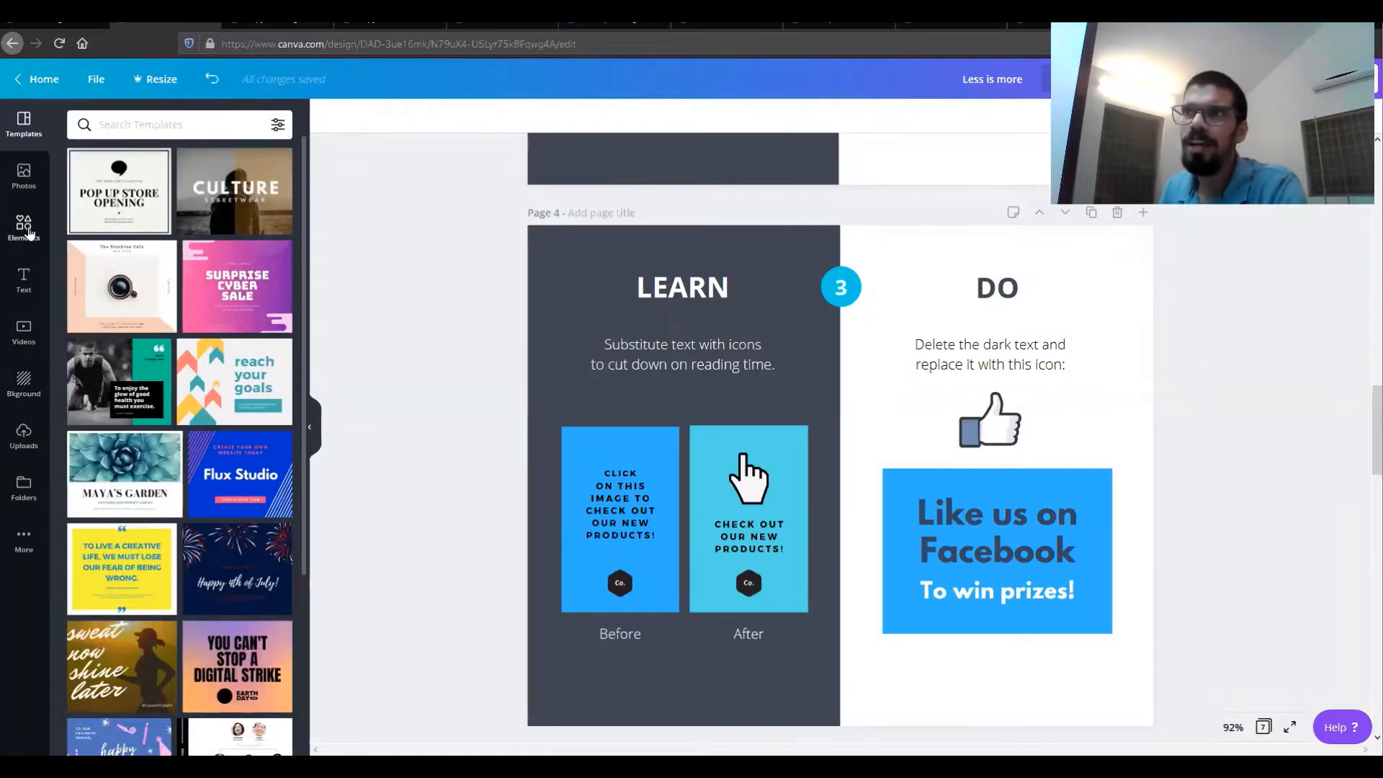
{"action": "left_click", "coordinate": [26, 229]}
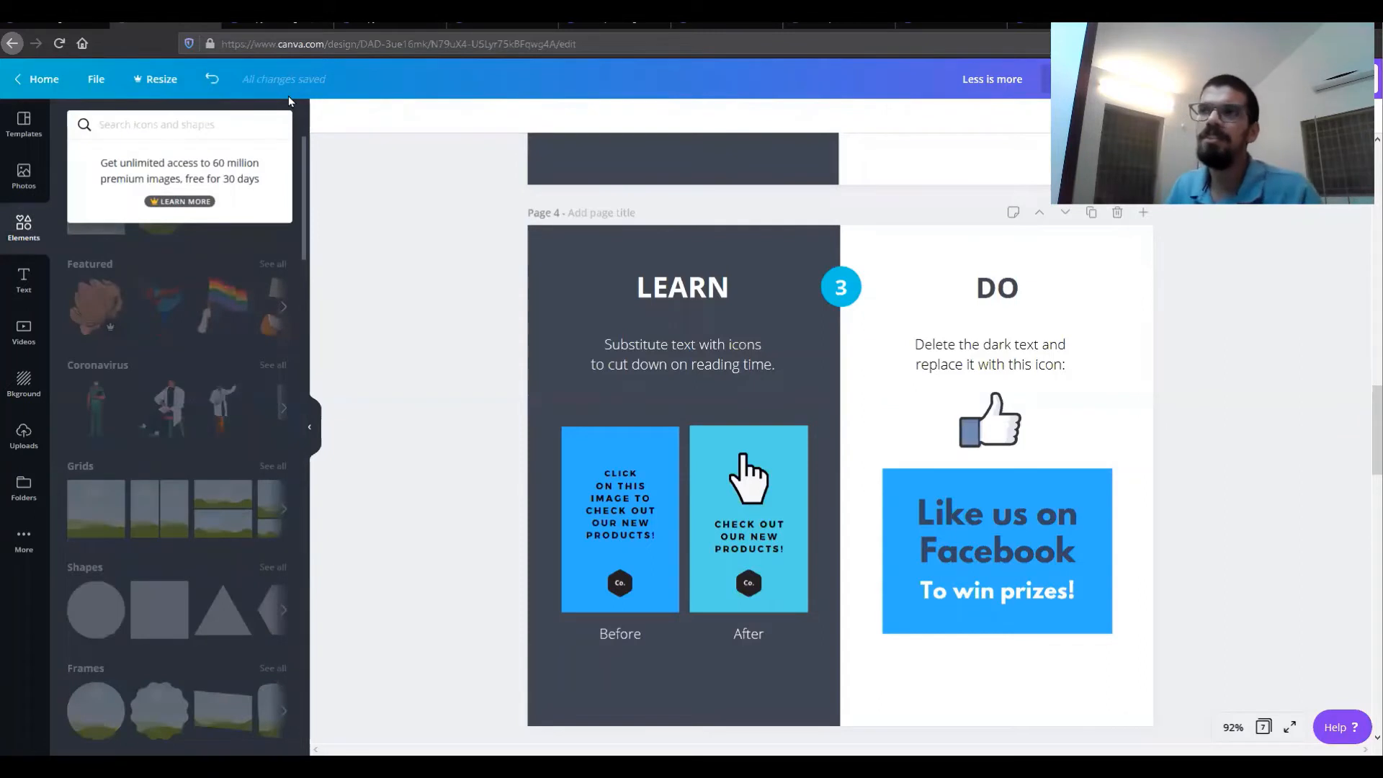
{"action": "type", "text": "hand"}
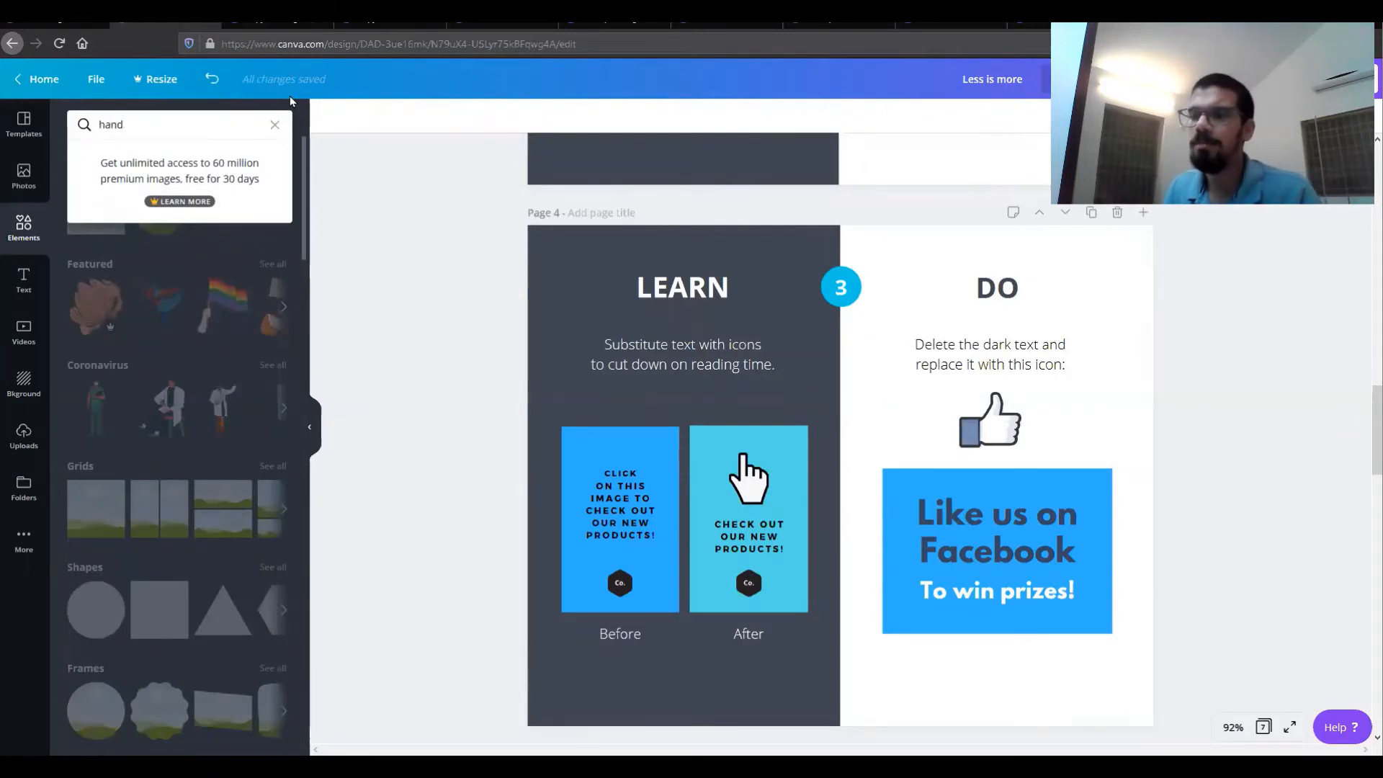
{"action": "key", "text": "Return"}
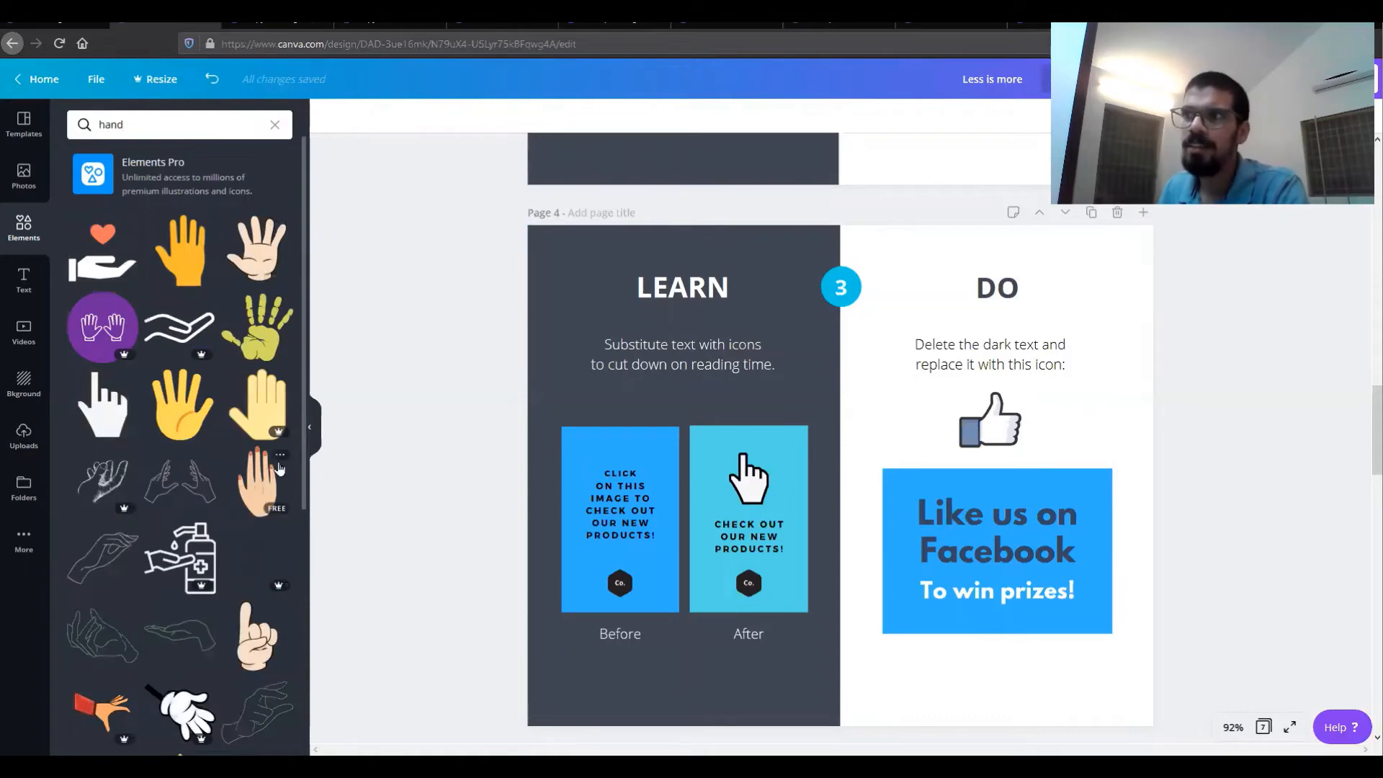
{"action": "left_click", "coordinate": [193, 415]}
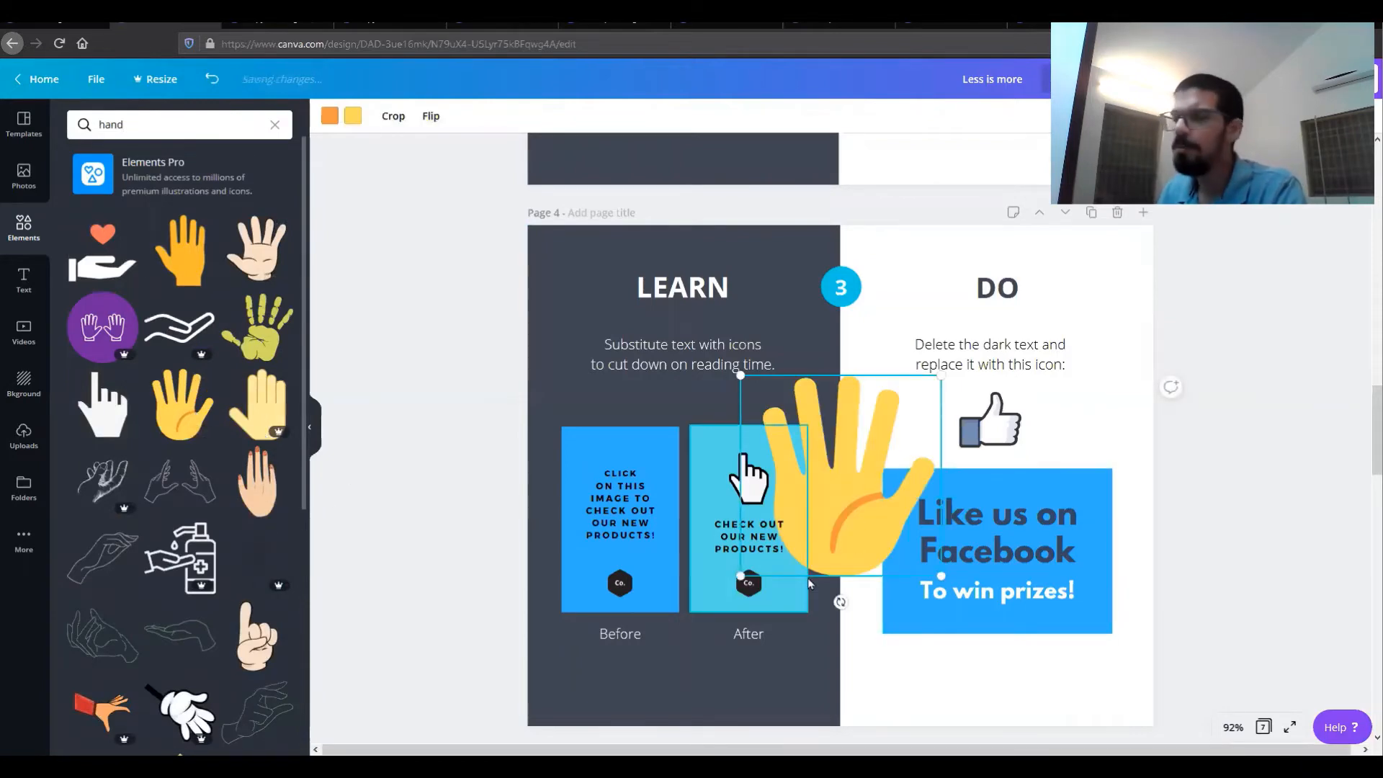
{"action": "key", "text": "Delete"}
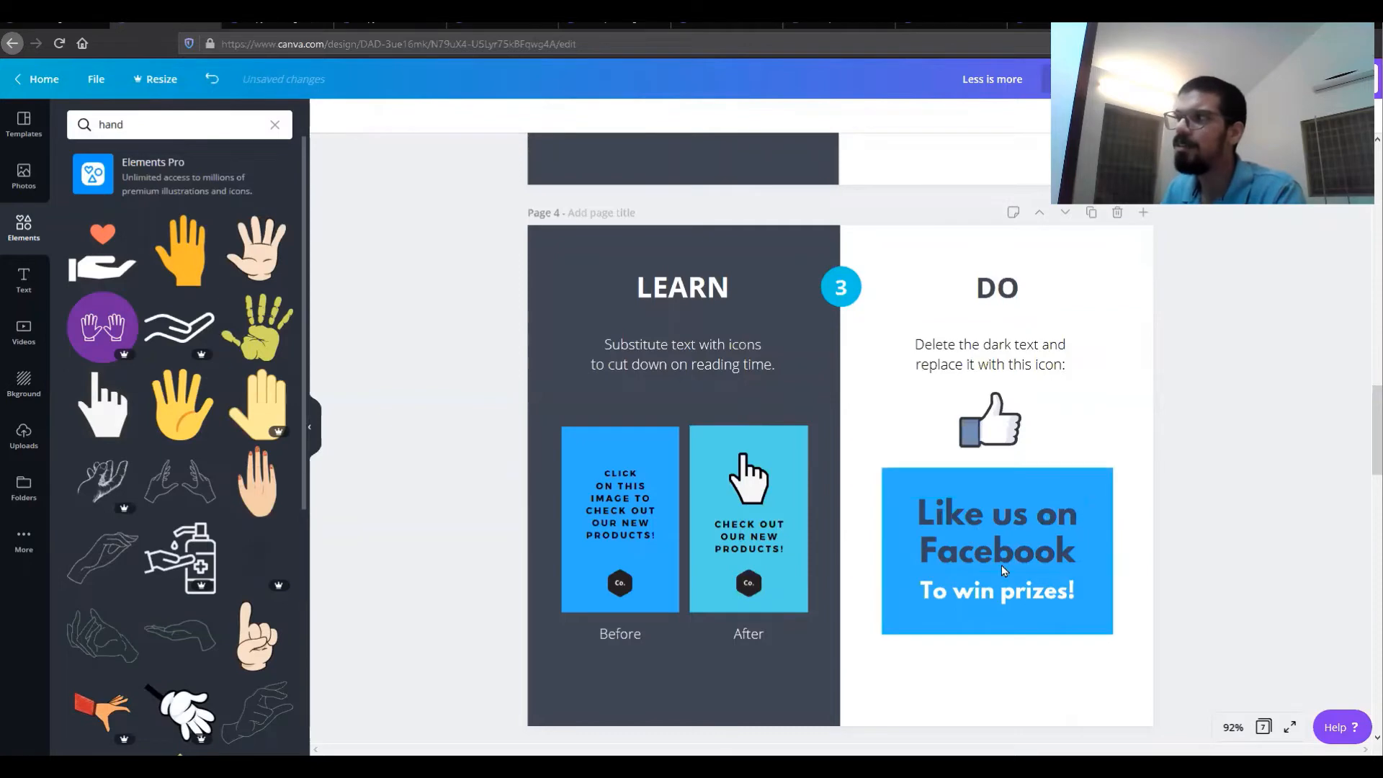
Step: Delete the 'Like us on Facebook' text and move the thumbs-up icon into its place in the blue box
{"action": "left_click", "coordinate": [1008, 435]}
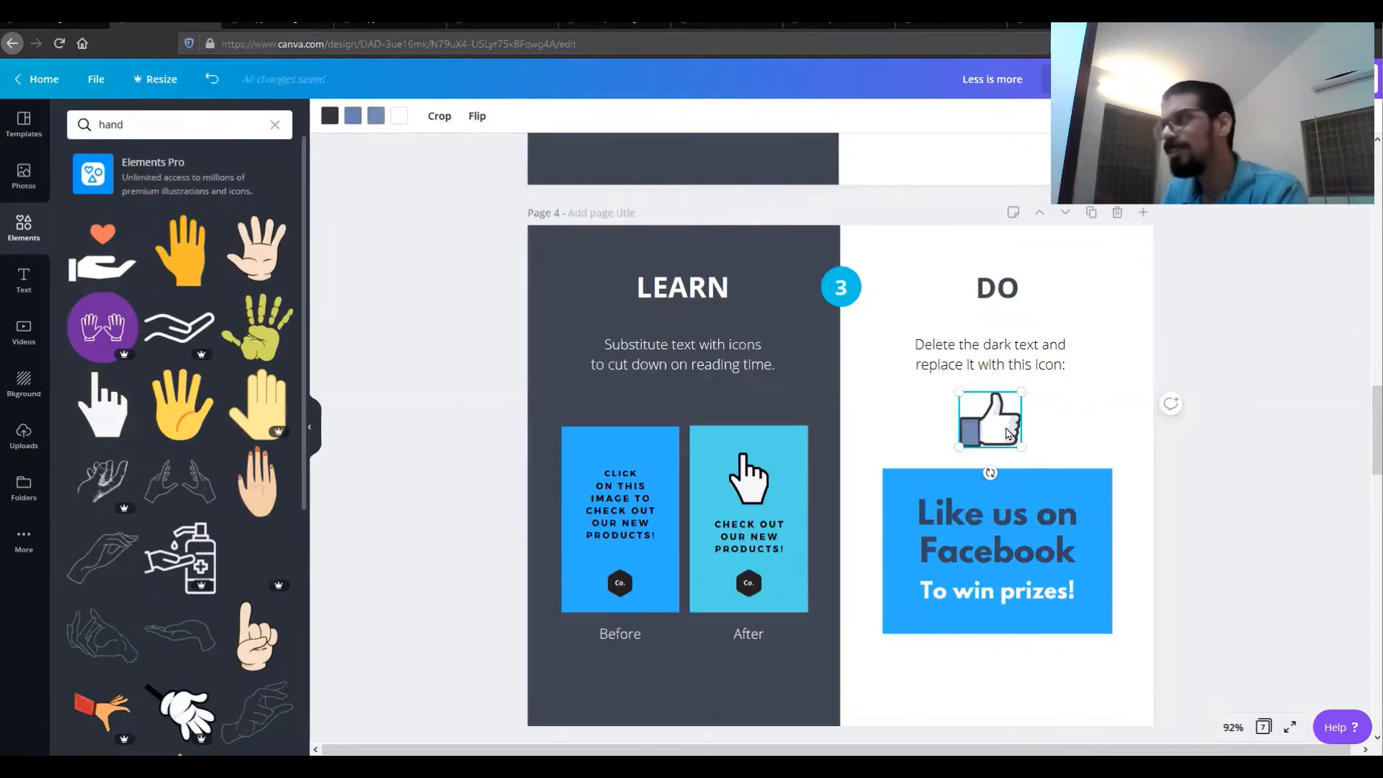
{"action": "left_click", "coordinate": [1007, 547]}
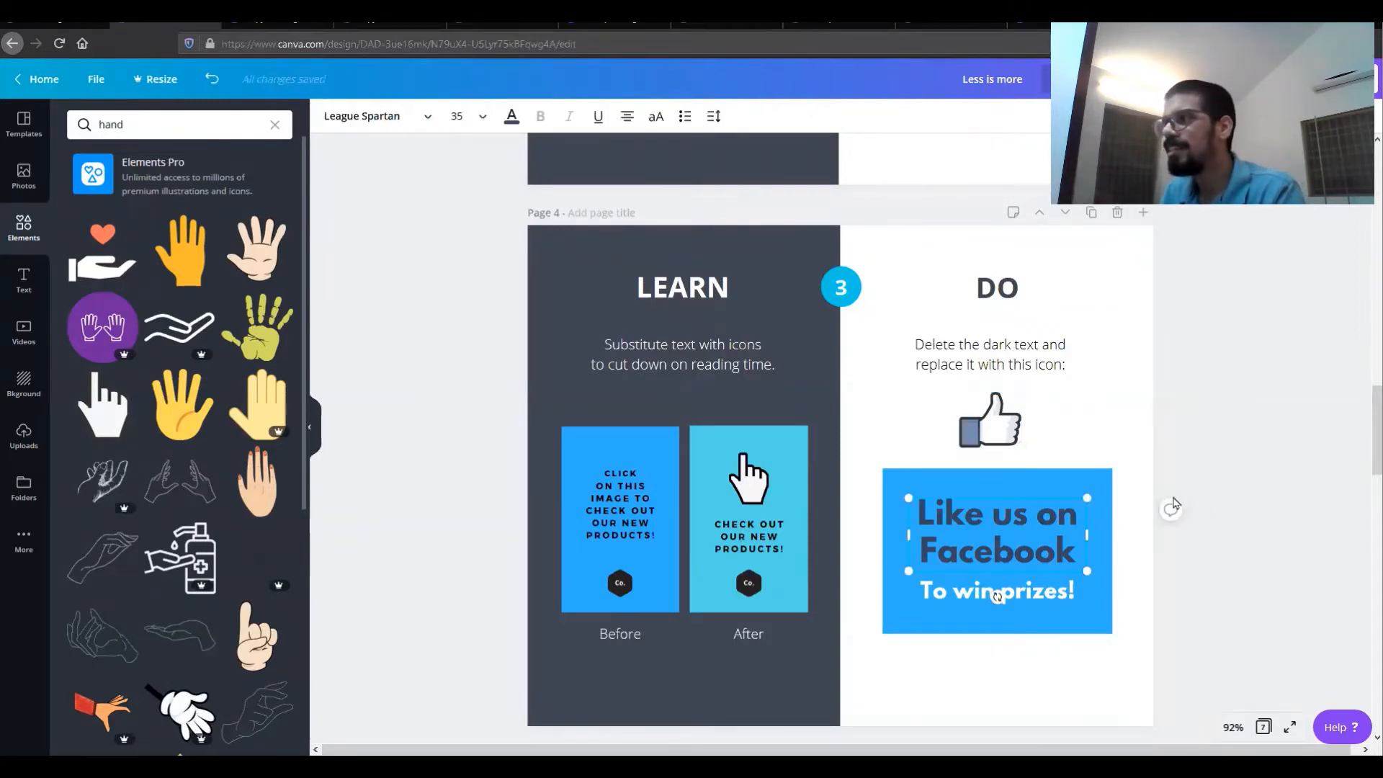
{"action": "key", "text": "Delete"}
{"action": "left_click_drag", "start_coordinate": [1001, 435], "coordinate": [1004, 537]}
{"action": "left_click", "coordinate": [1257, 394]}
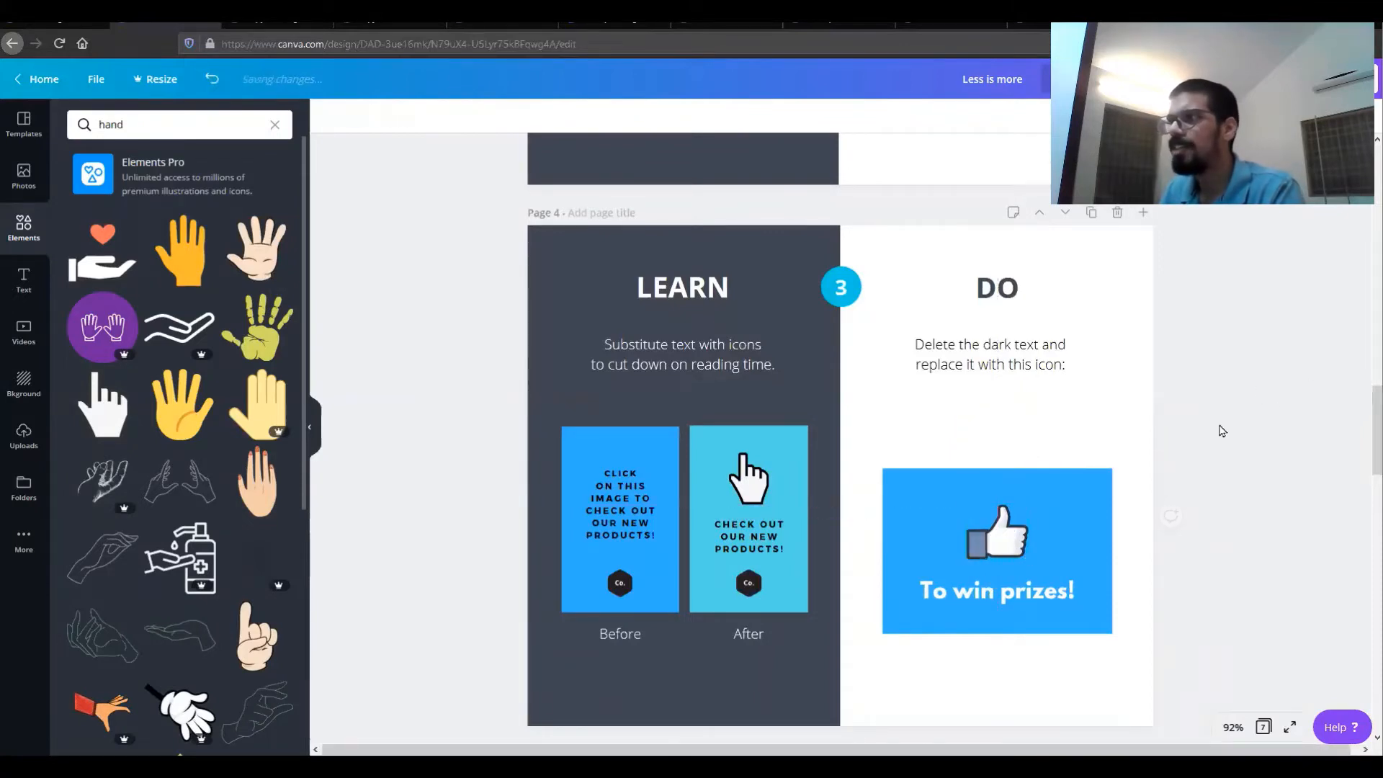
Step: Change the font of the large 1,286 number to Montserrat Classic
{"action": "scroll", "coordinate": [1222, 431], "scroll_direction": "down", "scroll_amount": 1}
{"action": "scroll", "coordinate": [1223, 431], "scroll_direction": "down", "scroll_amount": 8}
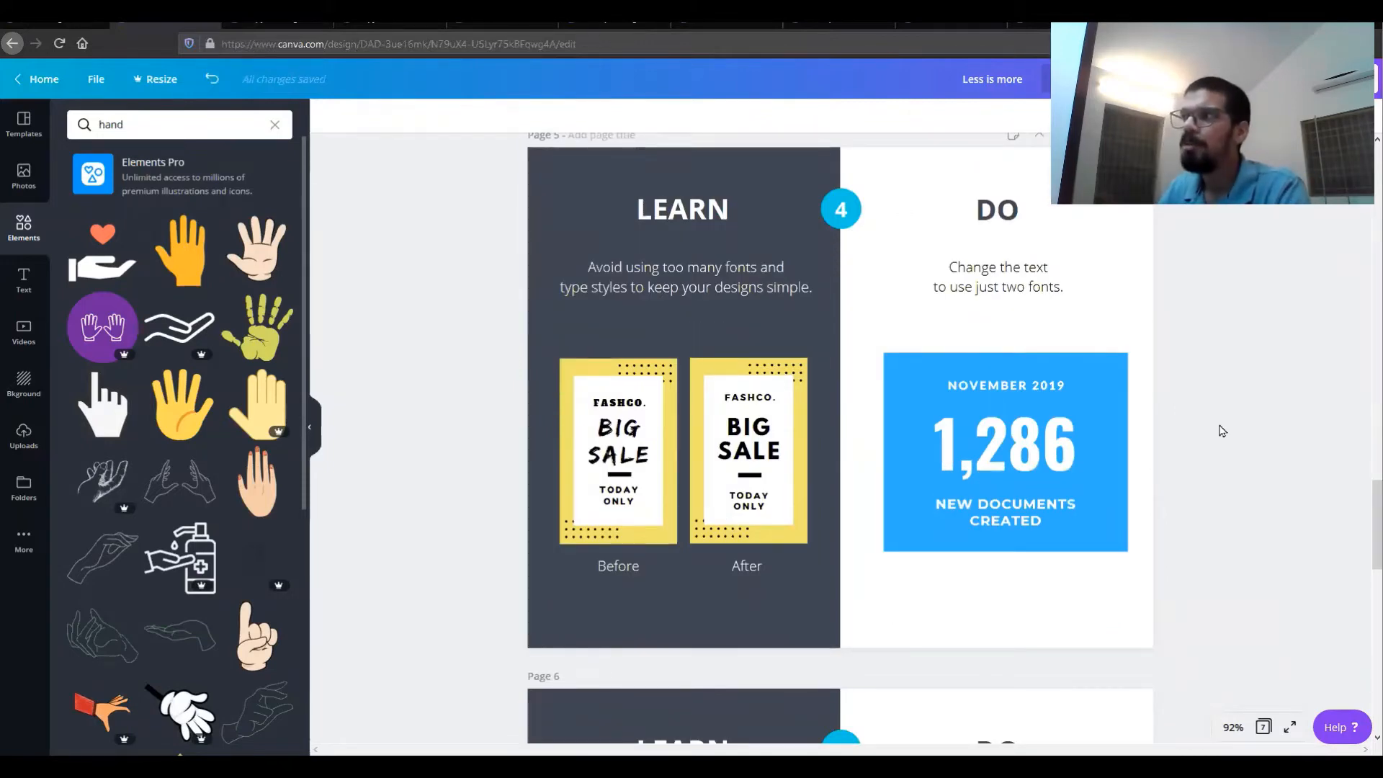
{"action": "left_click", "coordinate": [1019, 398]}
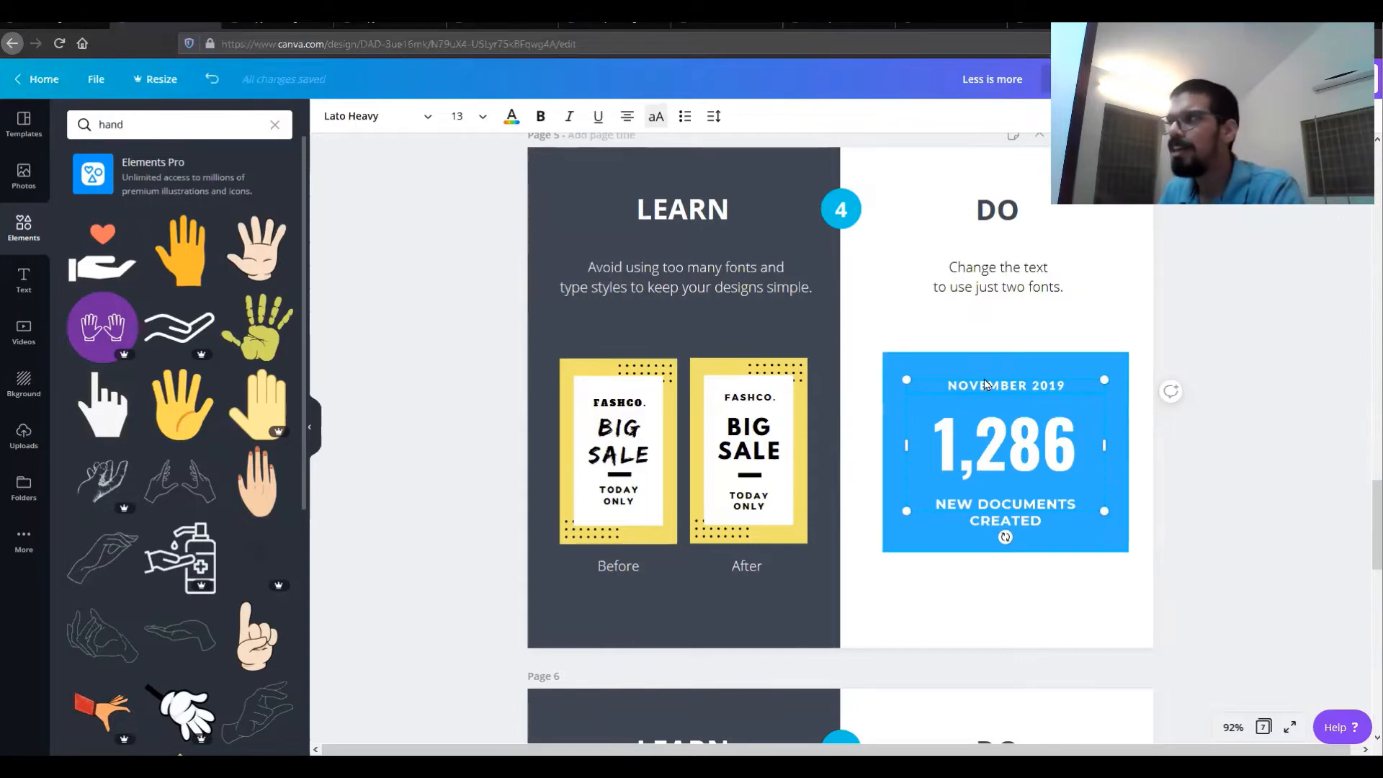
{"action": "left_click", "coordinate": [1223, 477]}
{"action": "left_click", "coordinate": [1000, 523]}
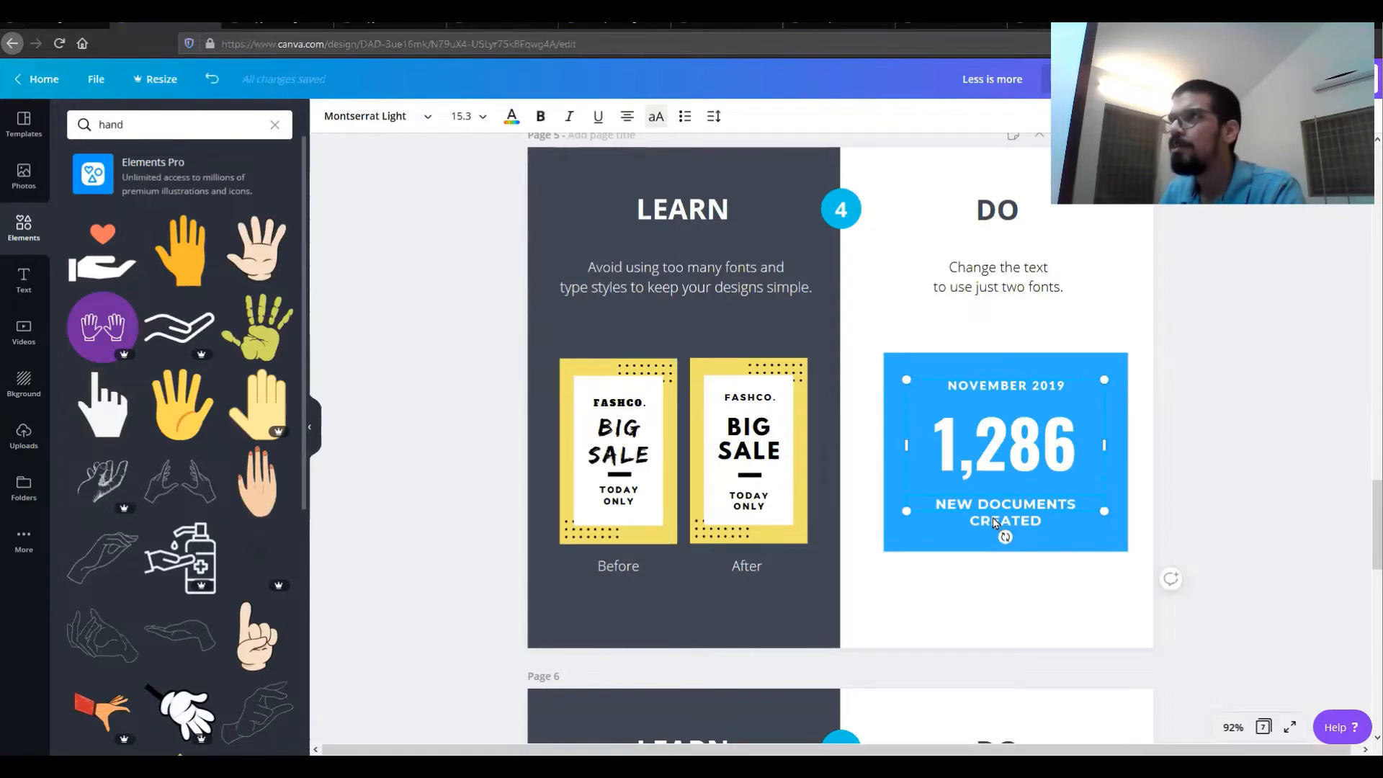
{"action": "left_click", "coordinate": [1020, 443]}
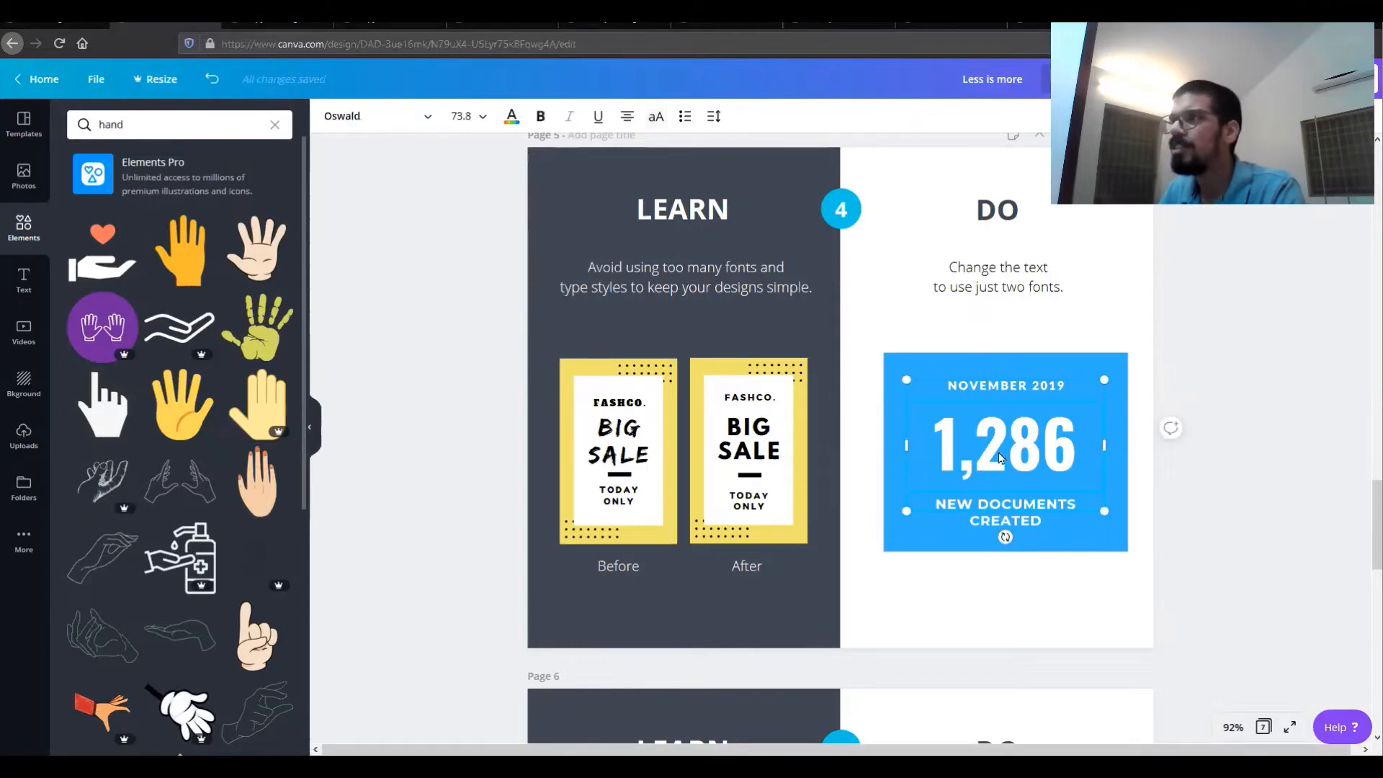
{"action": "left_click", "coordinate": [392, 121]}
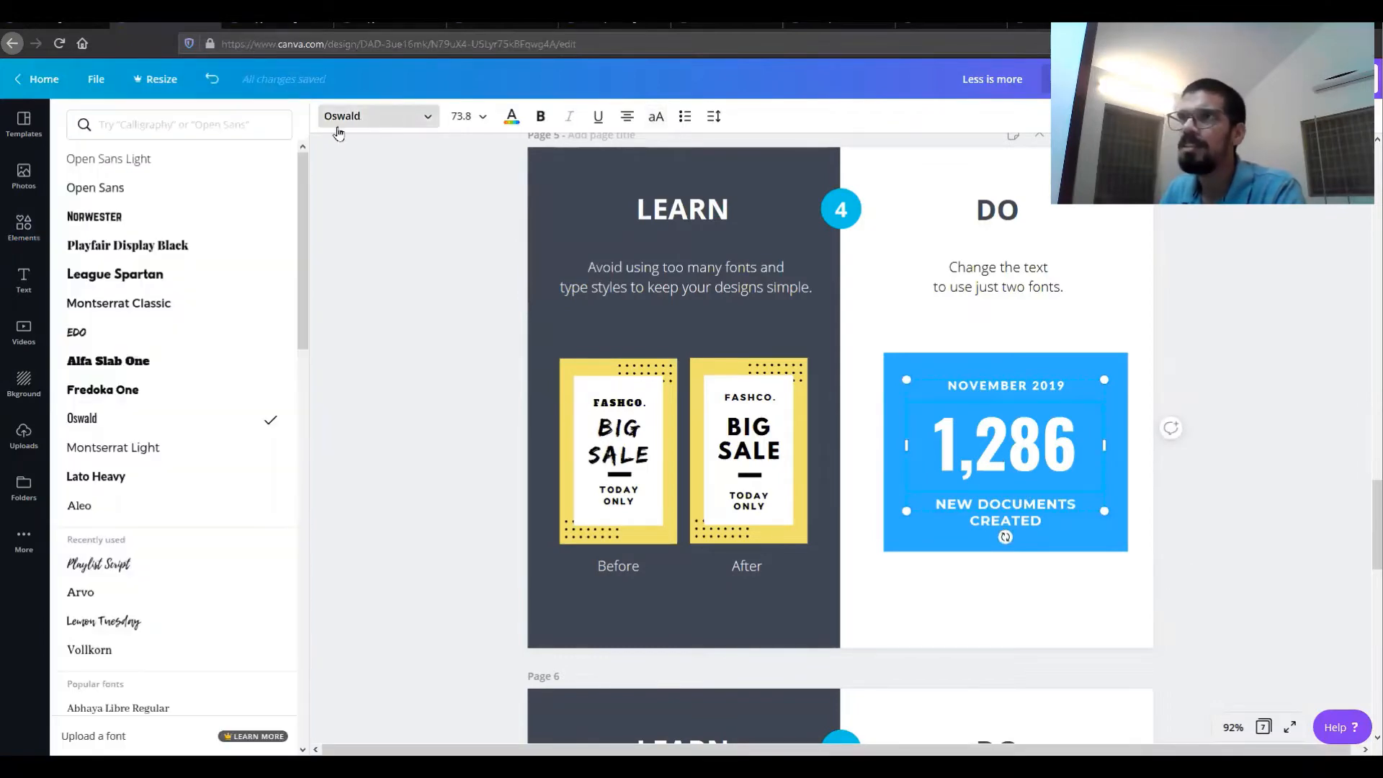
{"action": "left_click", "coordinate": [175, 311]}
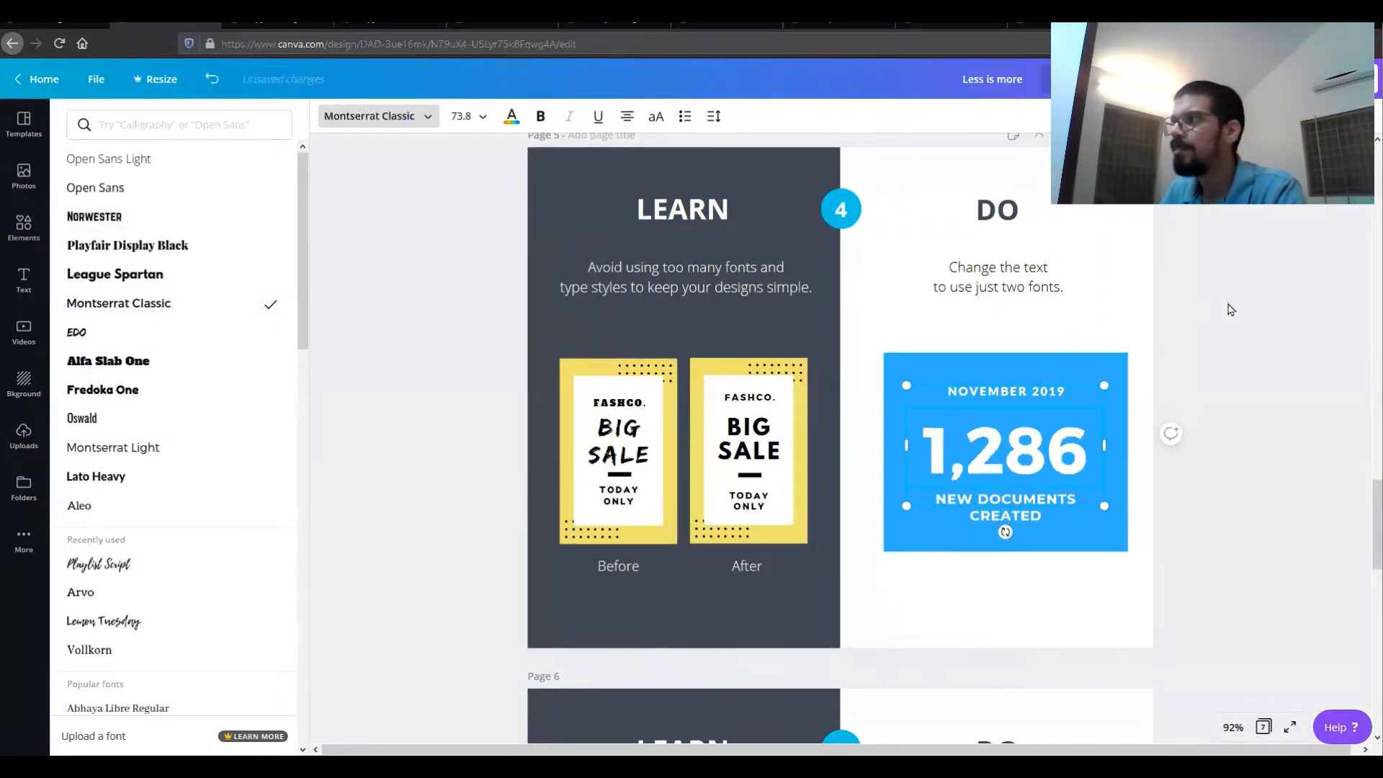
{"action": "left_click", "coordinate": [1288, 353]}
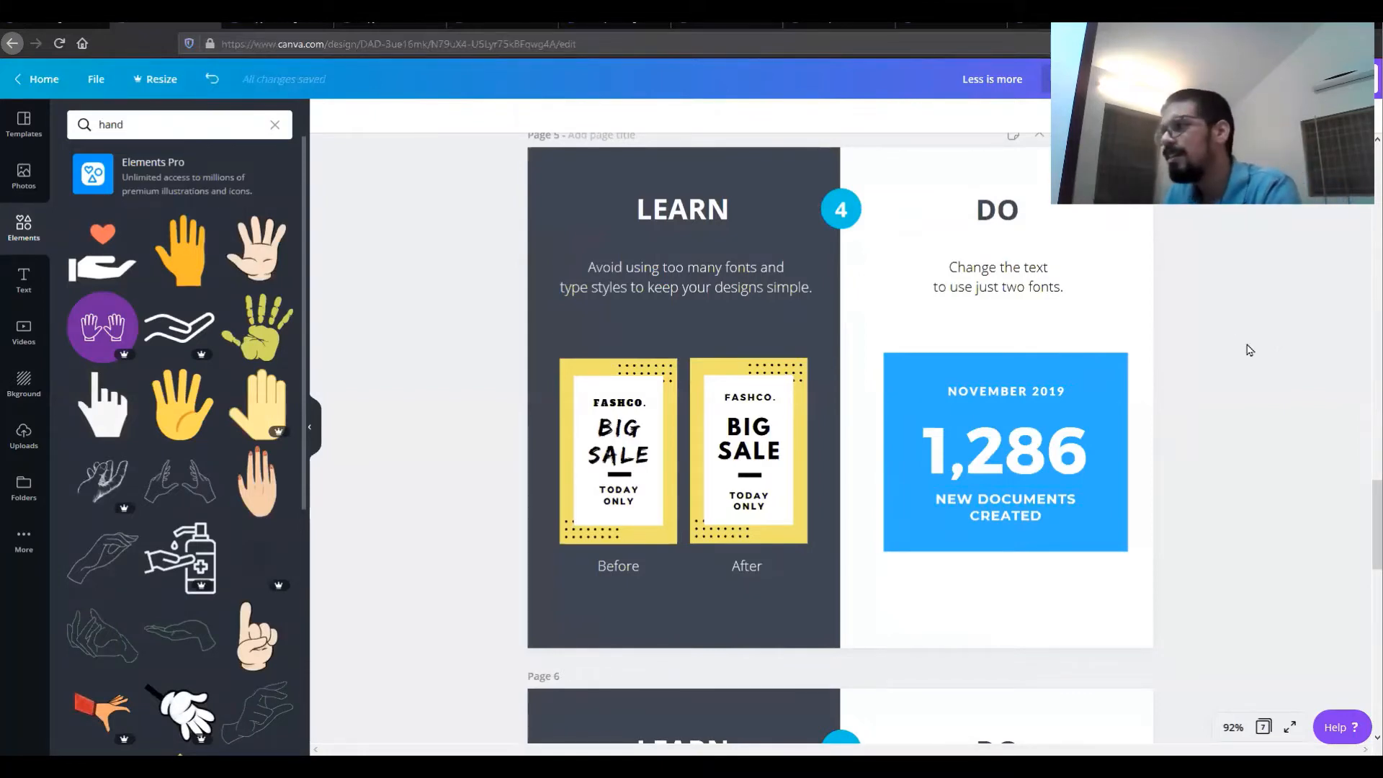
Step: On page 6, send the yellow shape backward so it sits behind the YARD SALE headline
{"action": "scroll", "coordinate": [1252, 361], "scroll_direction": "down", "scroll_amount": 2}
{"action": "scroll", "coordinate": [1252, 360], "scroll_direction": "down", "scroll_amount": 4}
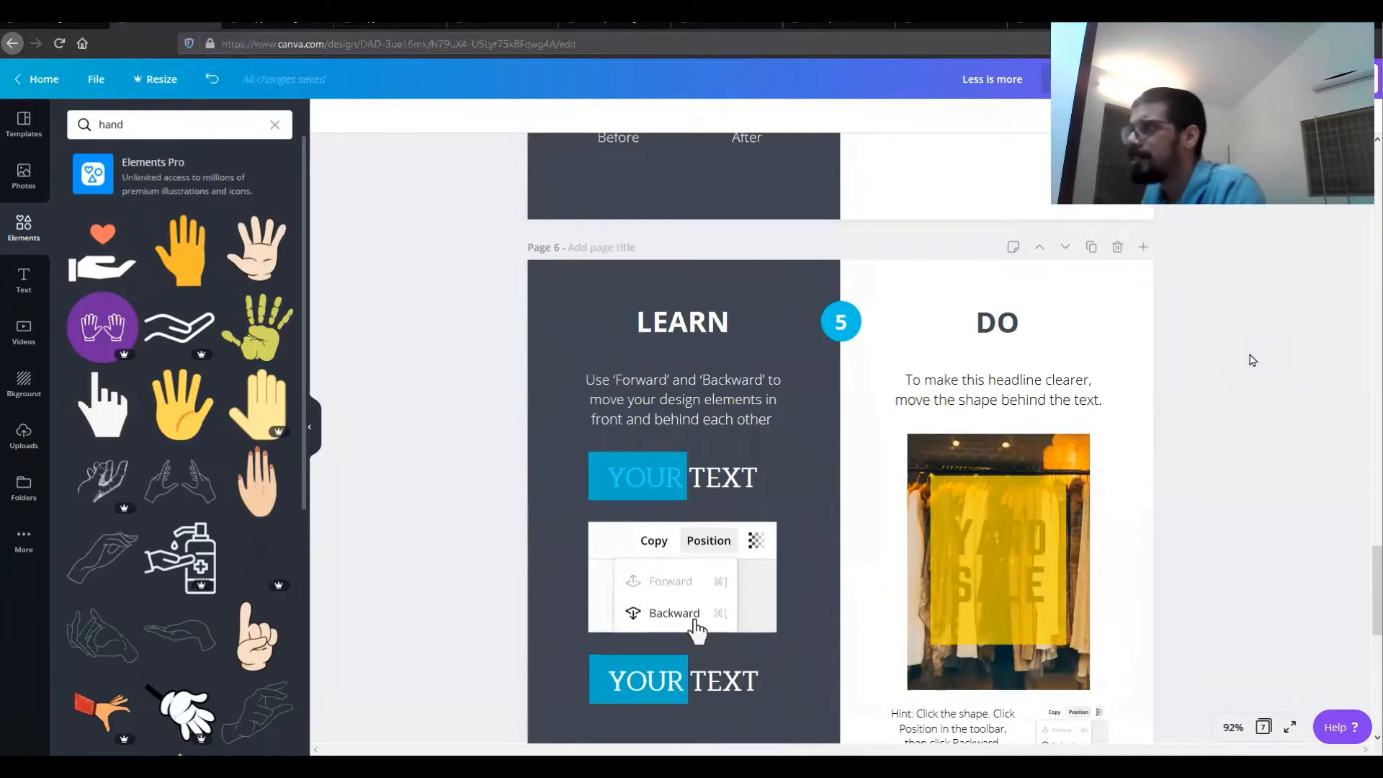
{"action": "scroll", "coordinate": [1252, 361], "scroll_direction": "down", "scroll_amount": 1}
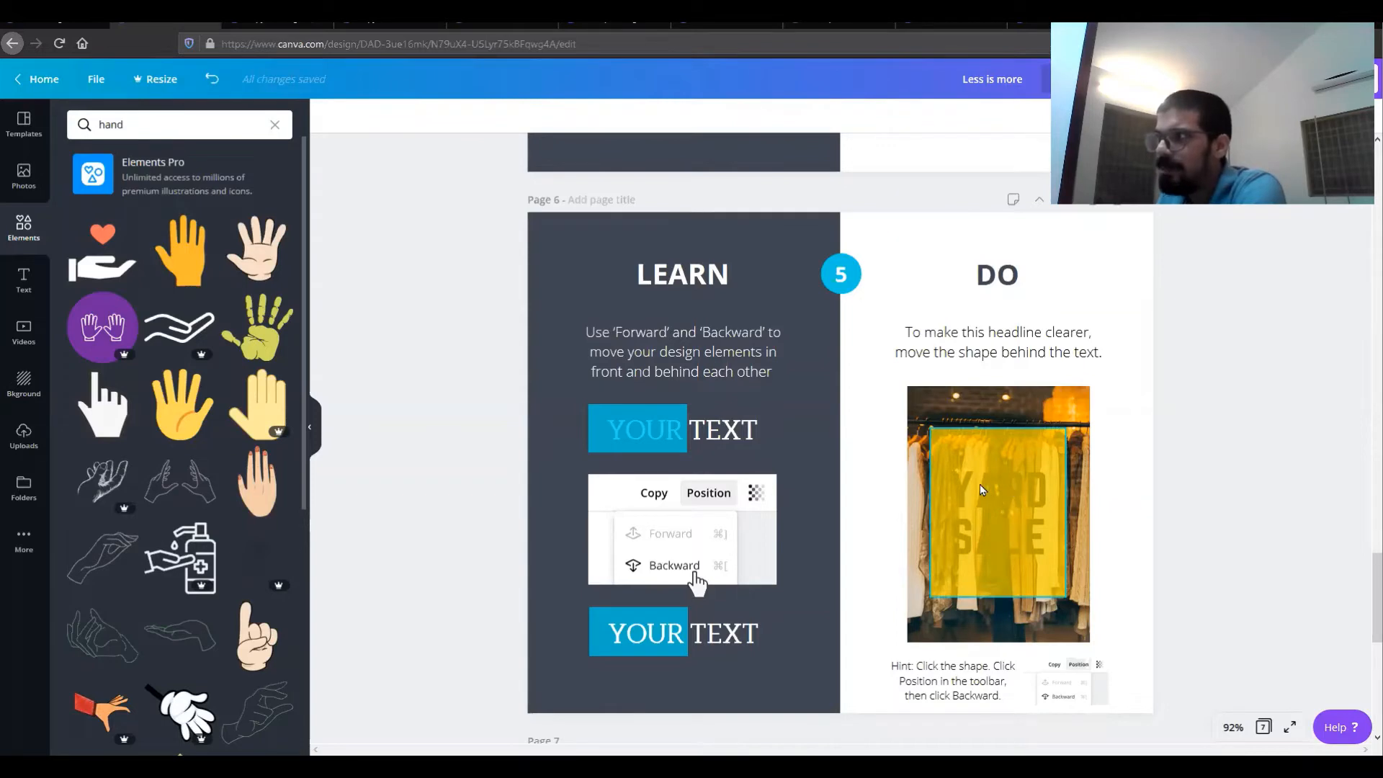
{"action": "left_click", "coordinate": [1000, 518]}
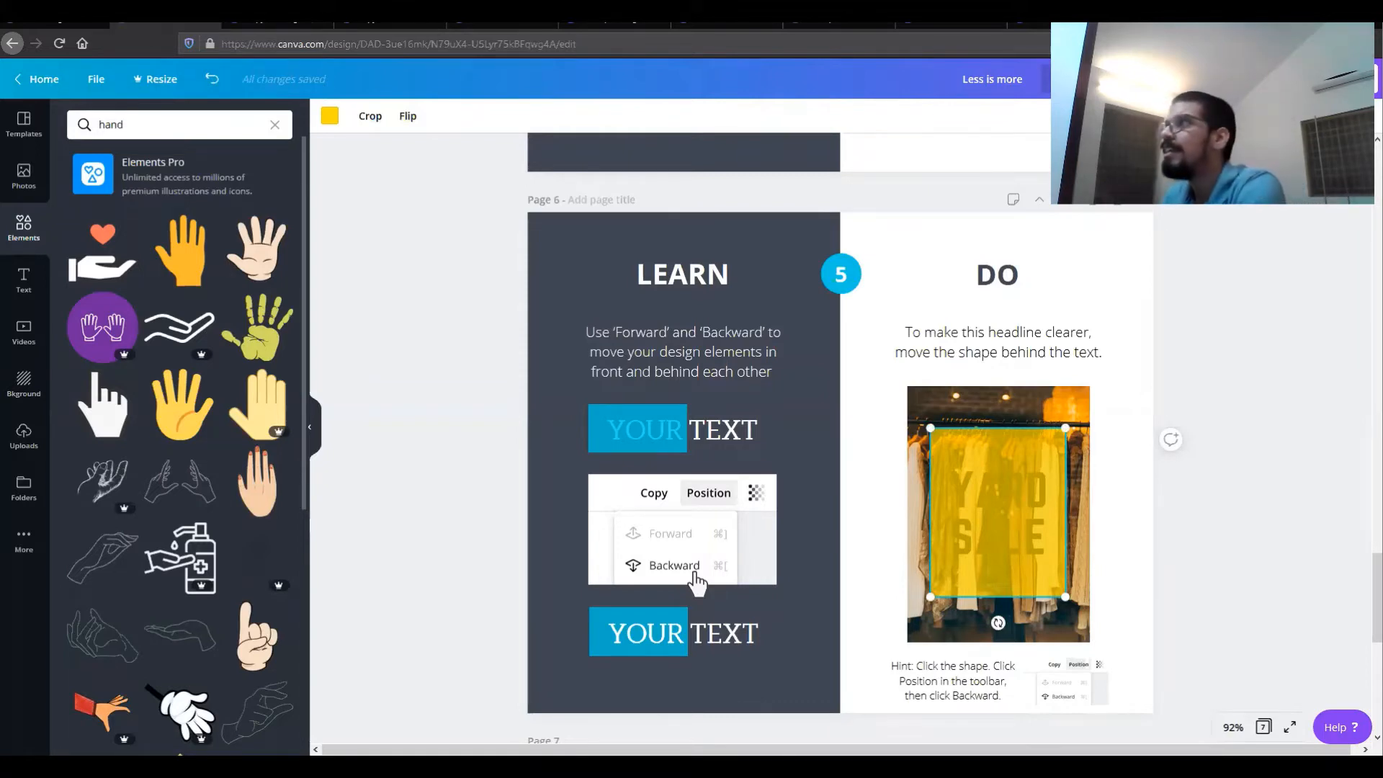
{"action": "left_click", "coordinate": [1176, 116]}
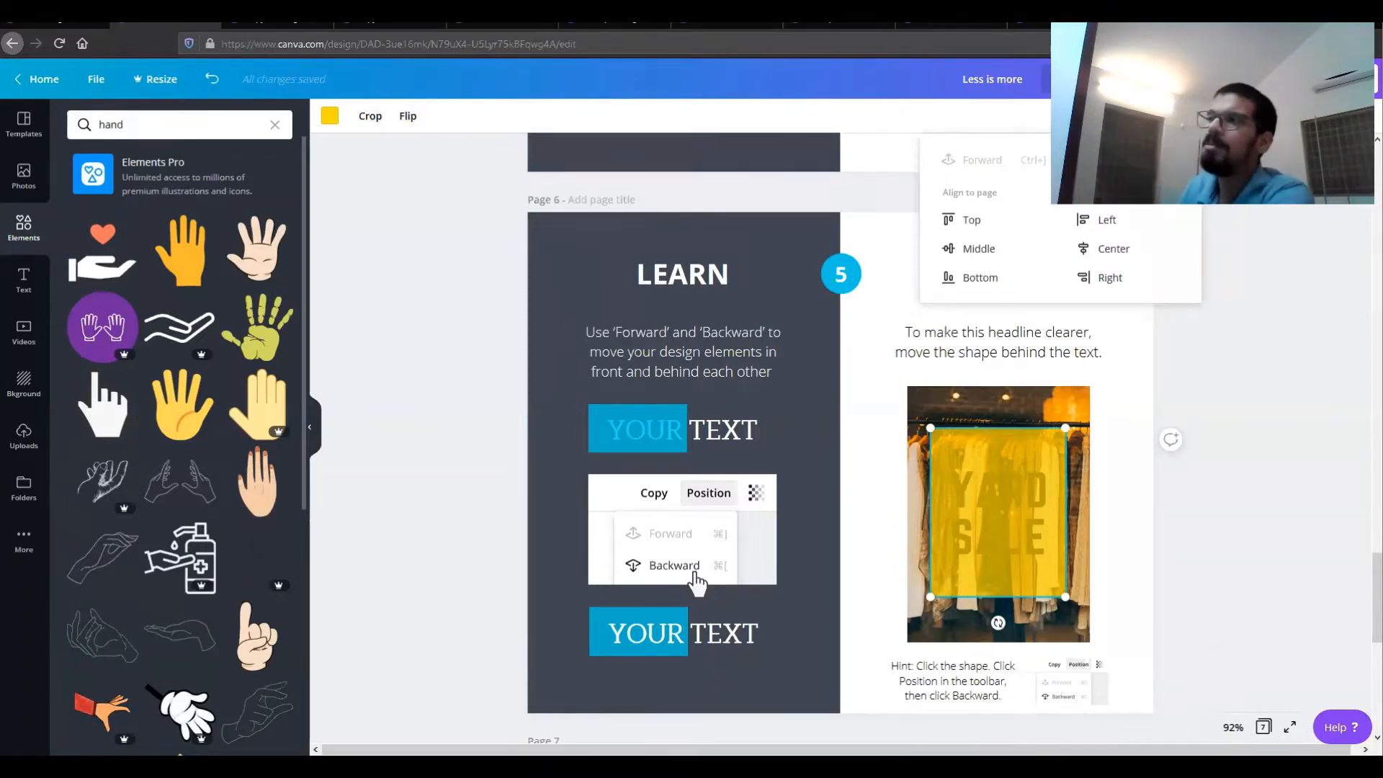
{"action": "left_click", "coordinate": [1109, 160]}
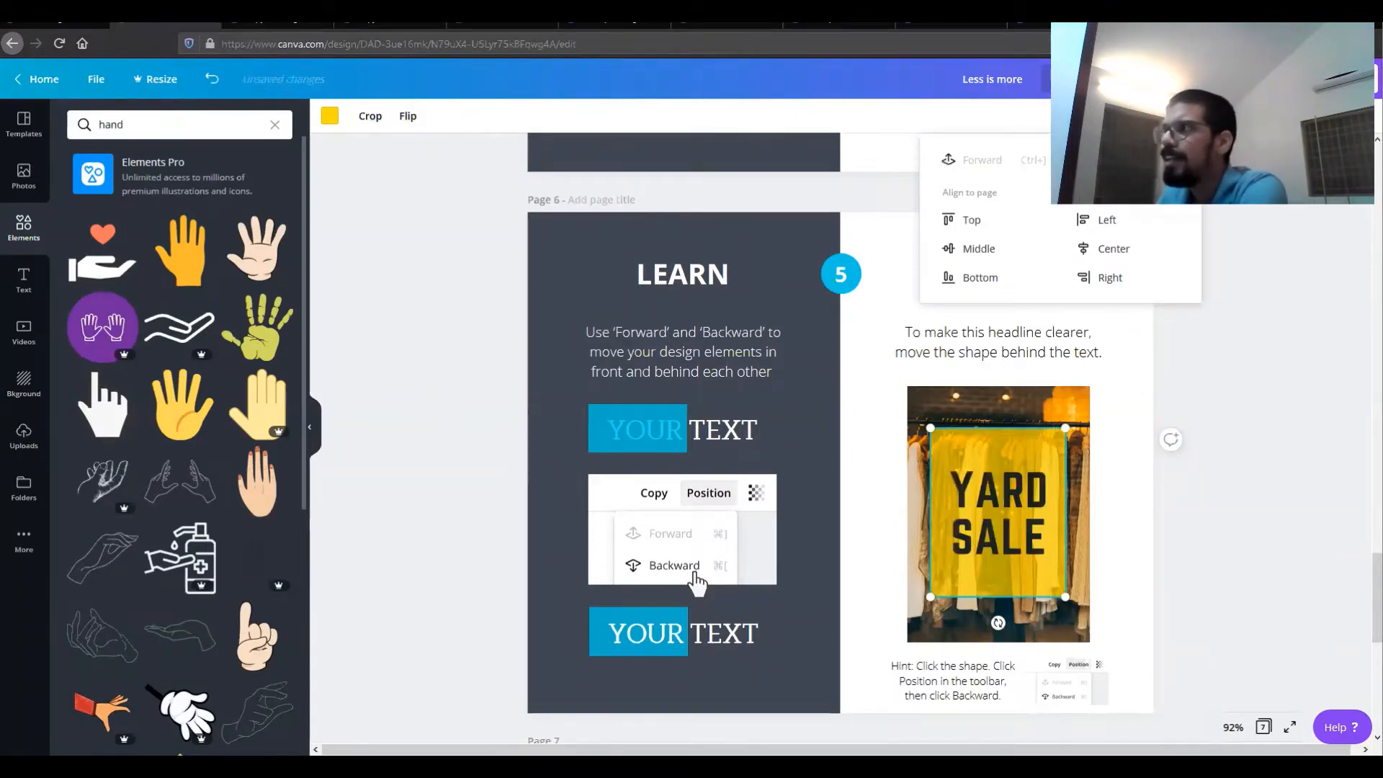
{"action": "left_click", "coordinate": [1253, 389]}
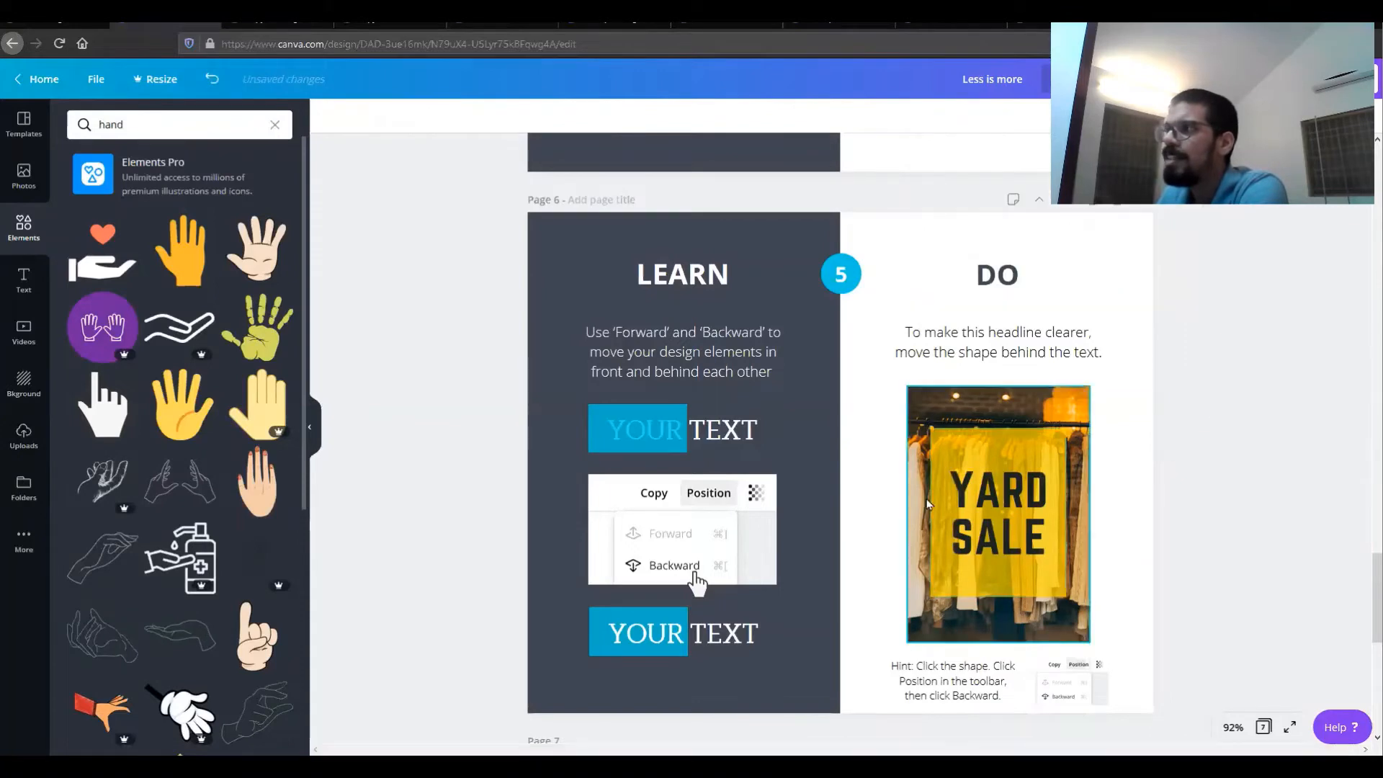
{"action": "left_click", "coordinate": [994, 499]}
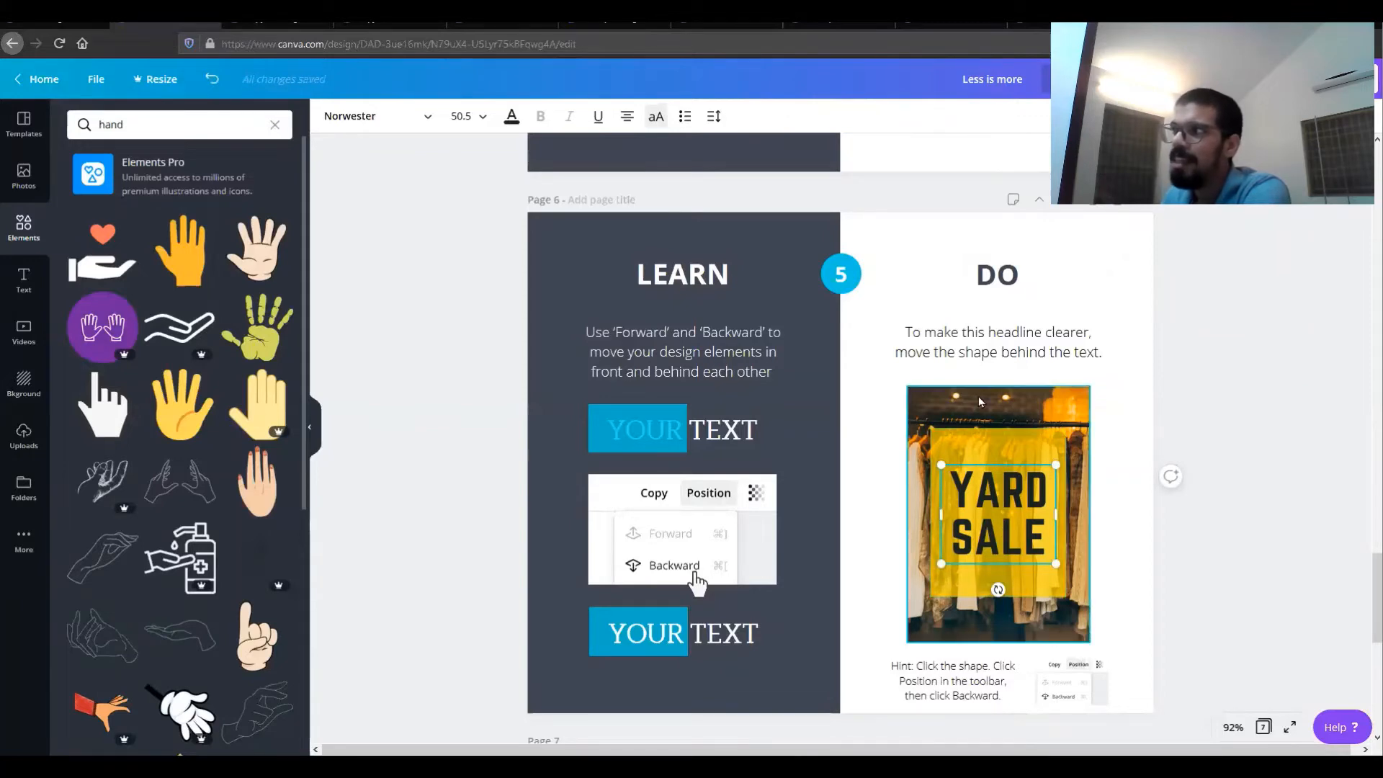
{"action": "left_click", "coordinate": [1012, 408]}
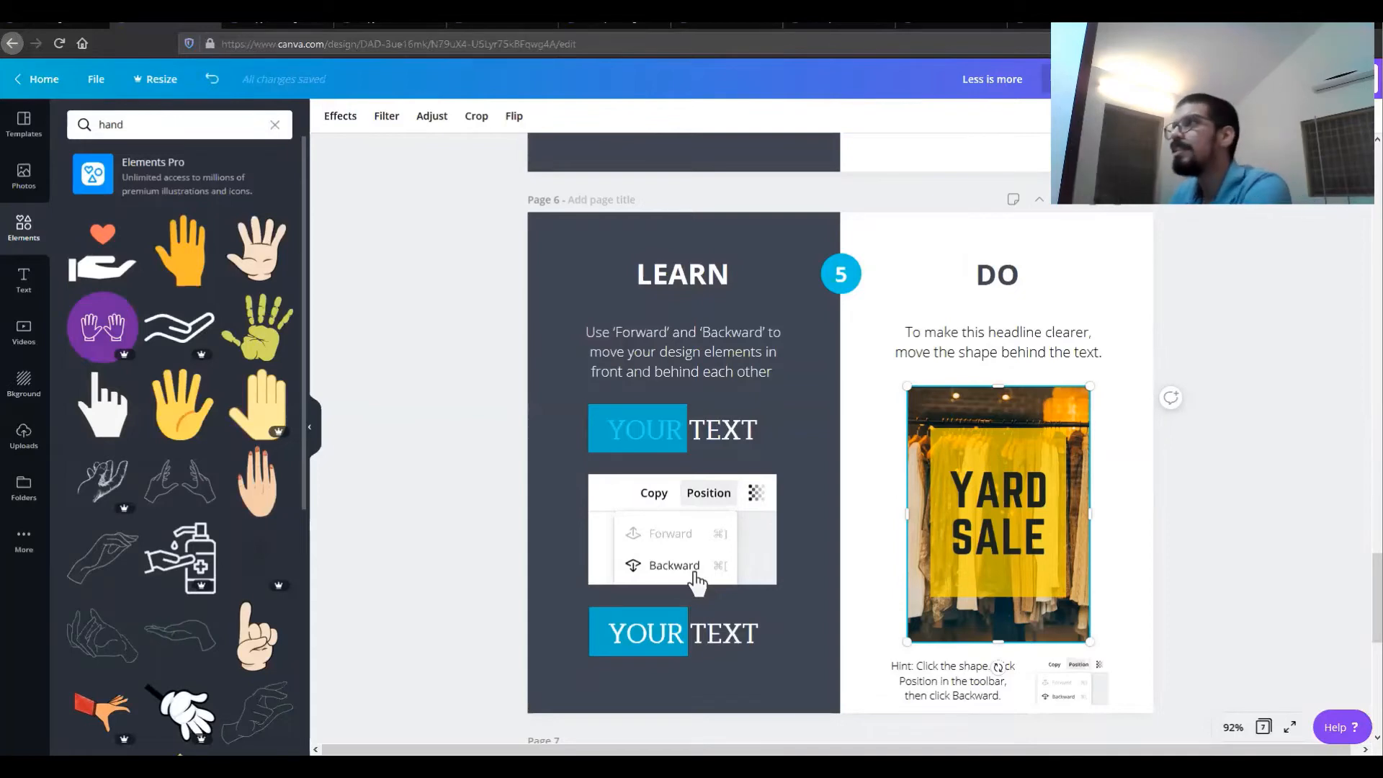
Step: In the Designing with Shapes design, add a rectangle outline from the Shapes search and fit it around the MAKE GREAT THINGS text
{"action": "scroll", "coordinate": [1221, 344], "scroll_direction": "down", "scroll_amount": 5}
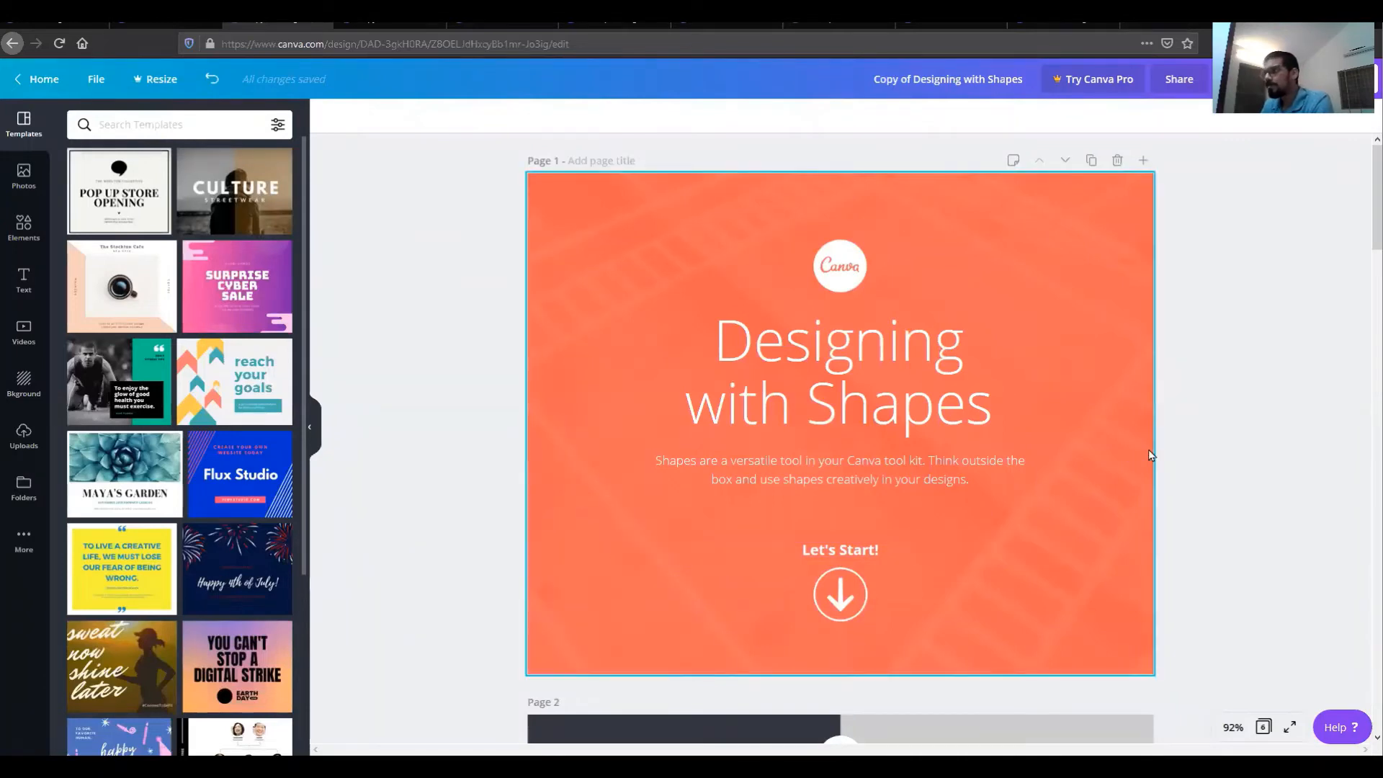
{"action": "scroll", "coordinate": [1228, 461], "scroll_direction": "down", "scroll_amount": 5}
{"action": "scroll", "coordinate": [1233, 450], "scroll_direction": "down", "scroll_amount": 1}
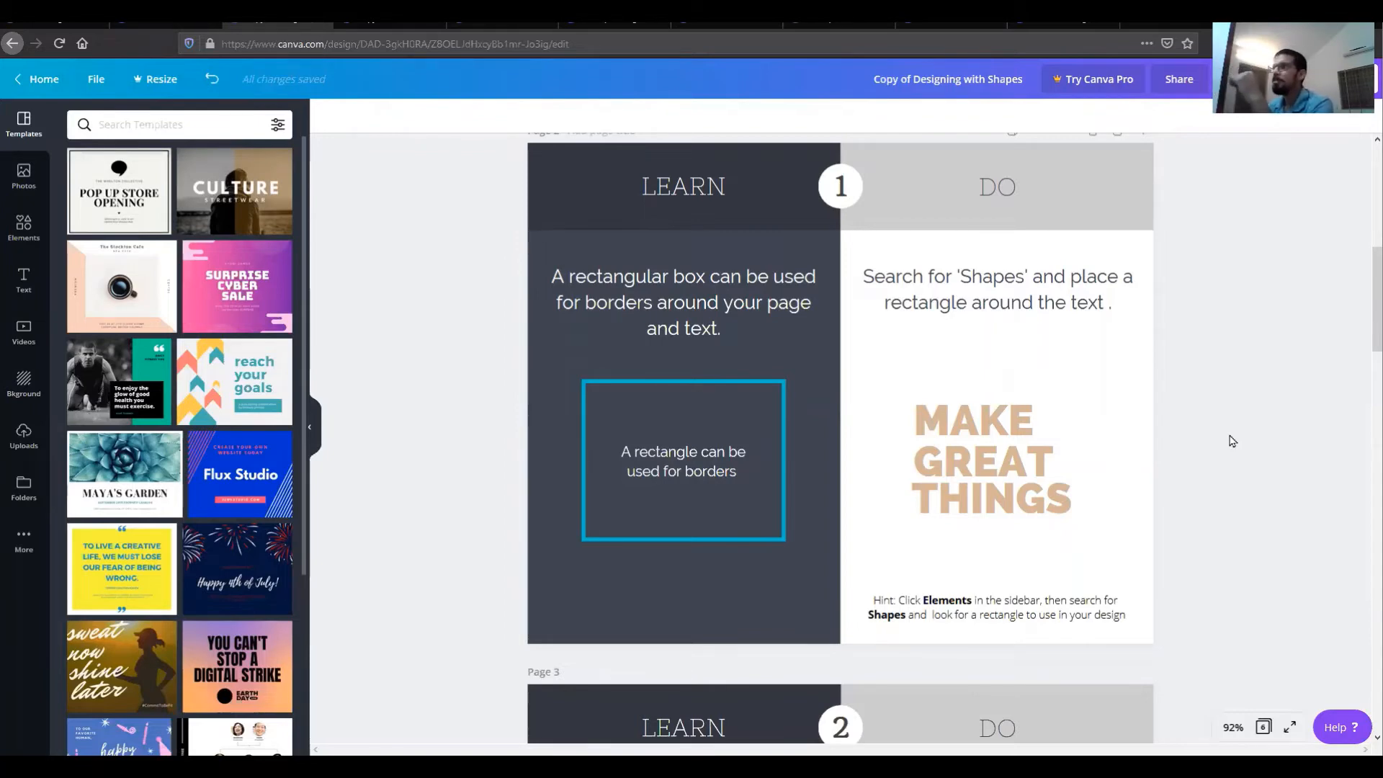
{"action": "left_click", "coordinate": [24, 226]}
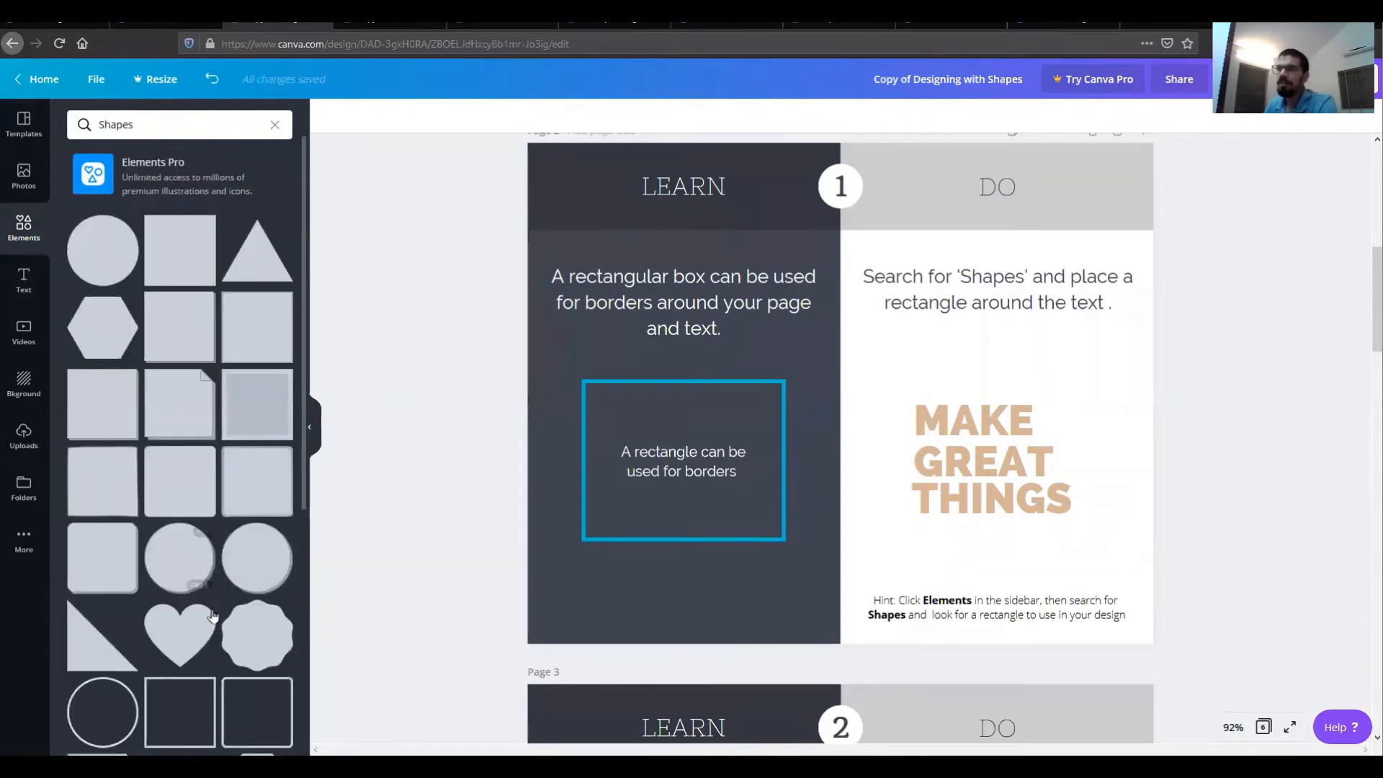
{"action": "scroll", "coordinate": [213, 616], "scroll_direction": "down", "scroll_amount": 1}
{"action": "scroll", "coordinate": [213, 616], "scroll_direction": "down", "scroll_amount": 3}
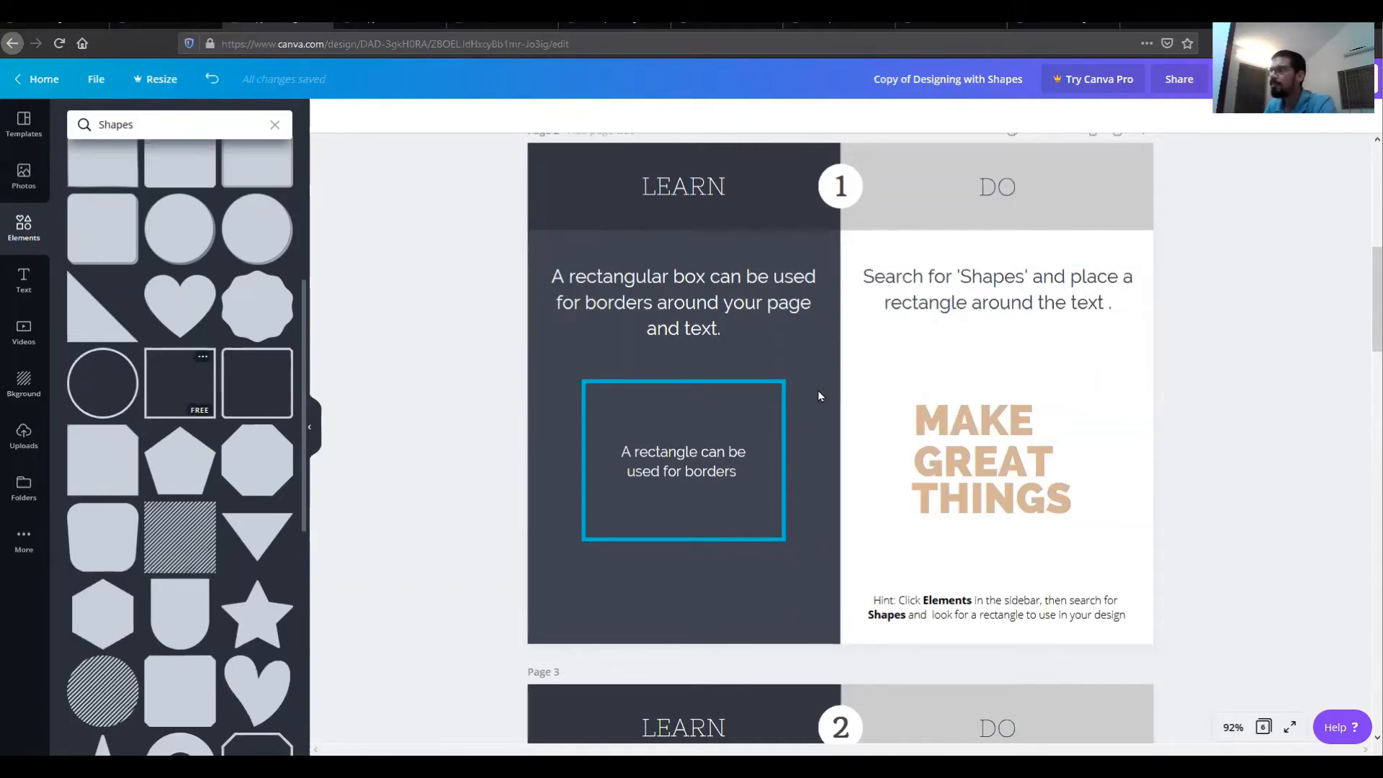
{"action": "left_click_drag", "start_coordinate": [929, 425], "coordinate": [976, 433]}
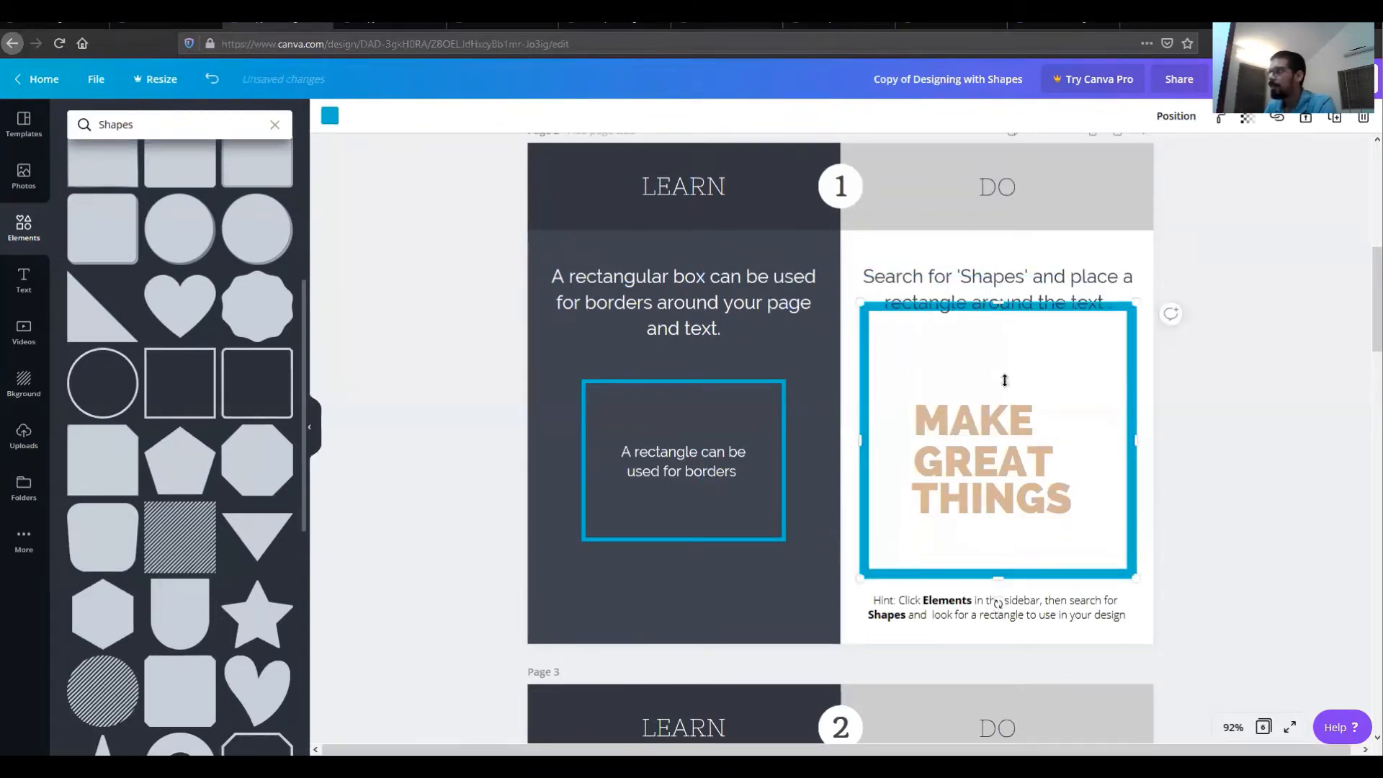
{"action": "left_click_drag", "start_coordinate": [1003, 388], "coordinate": [1003, 389]}
{"action": "left_click_drag", "start_coordinate": [999, 530], "coordinate": [1000, 522]}
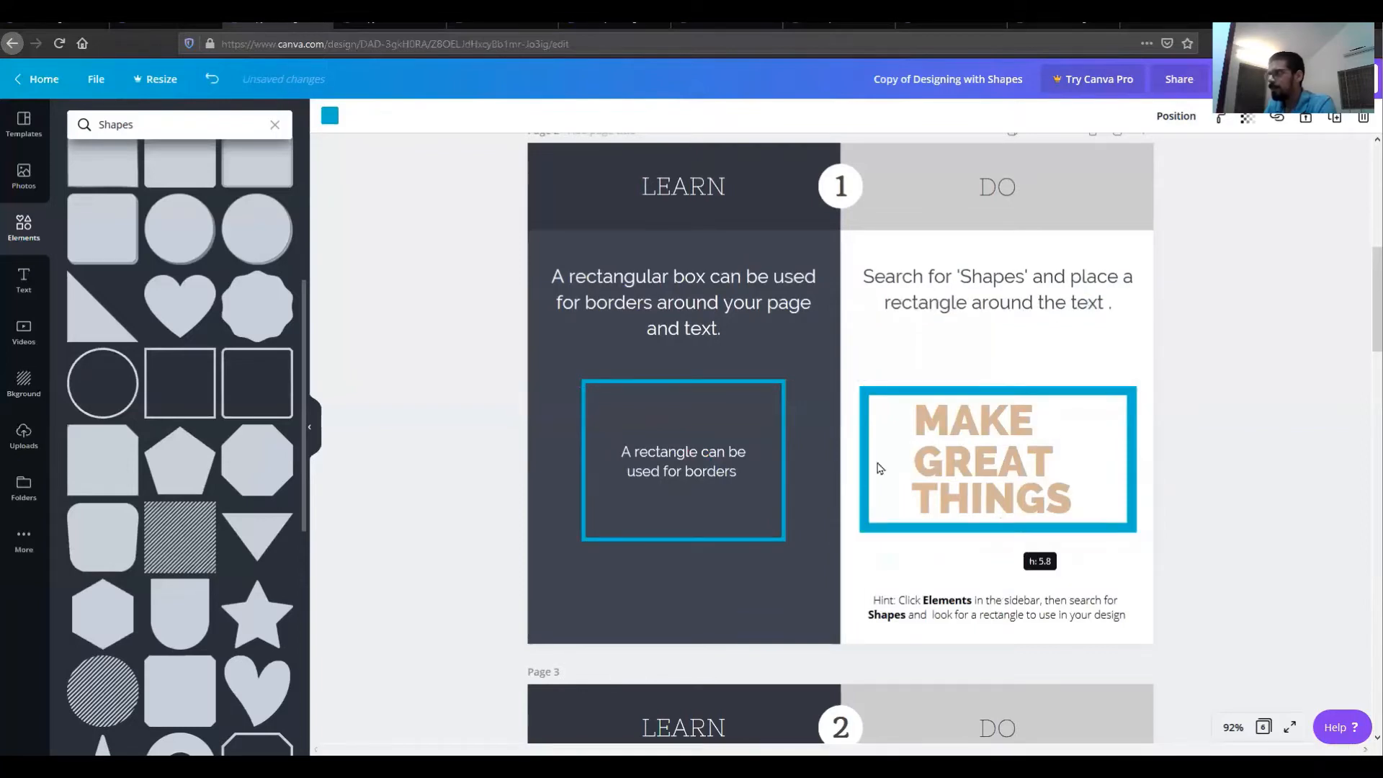
{"action": "left_click_drag", "start_coordinate": [888, 455], "coordinate": [898, 454]}
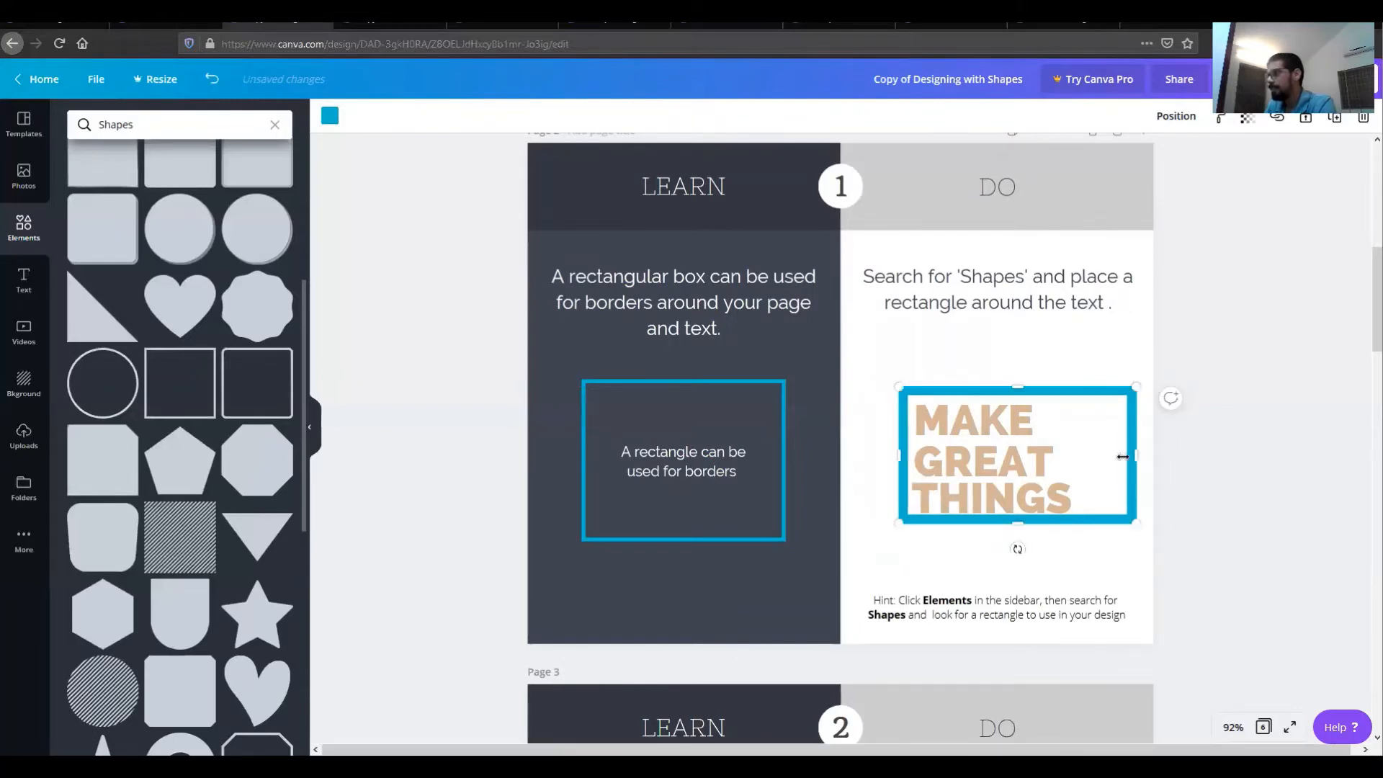
{"action": "left_click_drag", "start_coordinate": [1122, 456], "coordinate": [1087, 451]}
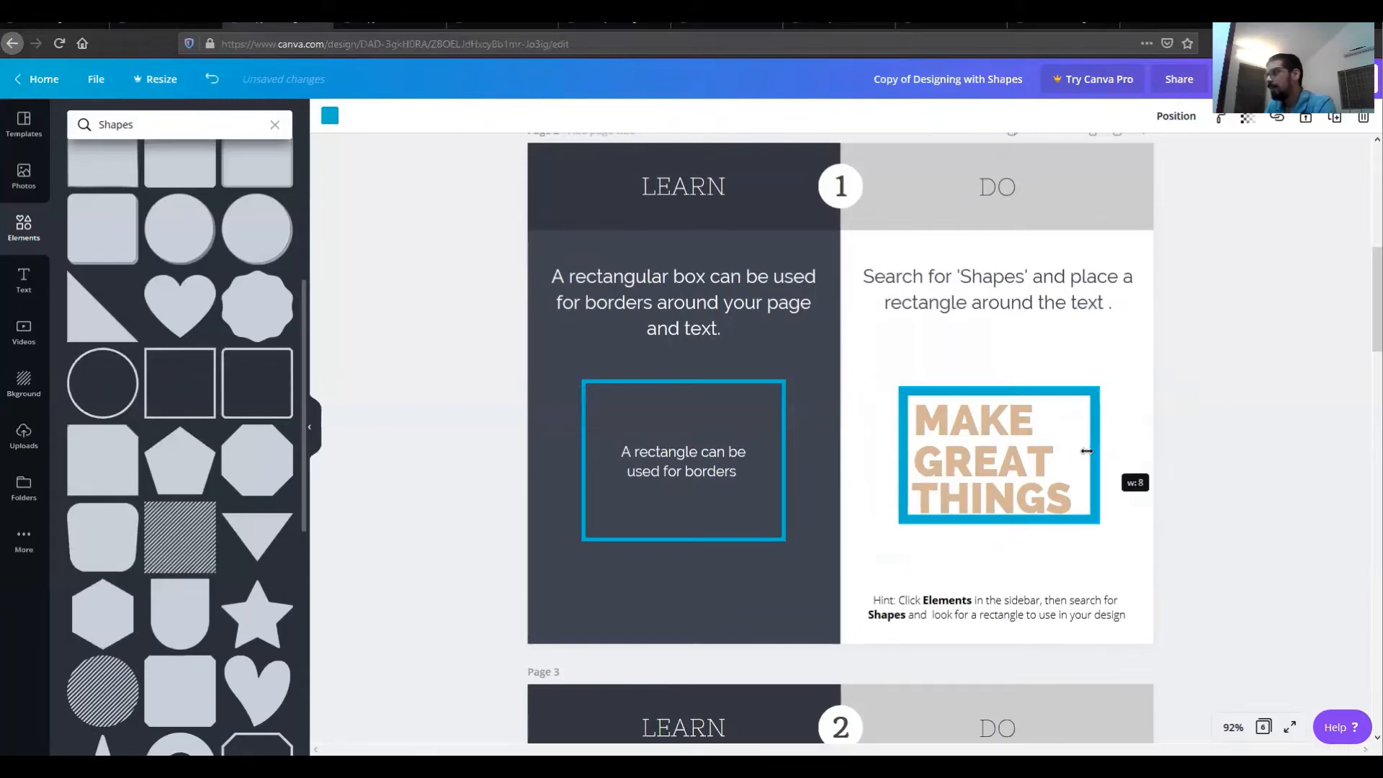
{"action": "left_click", "coordinate": [1276, 365]}
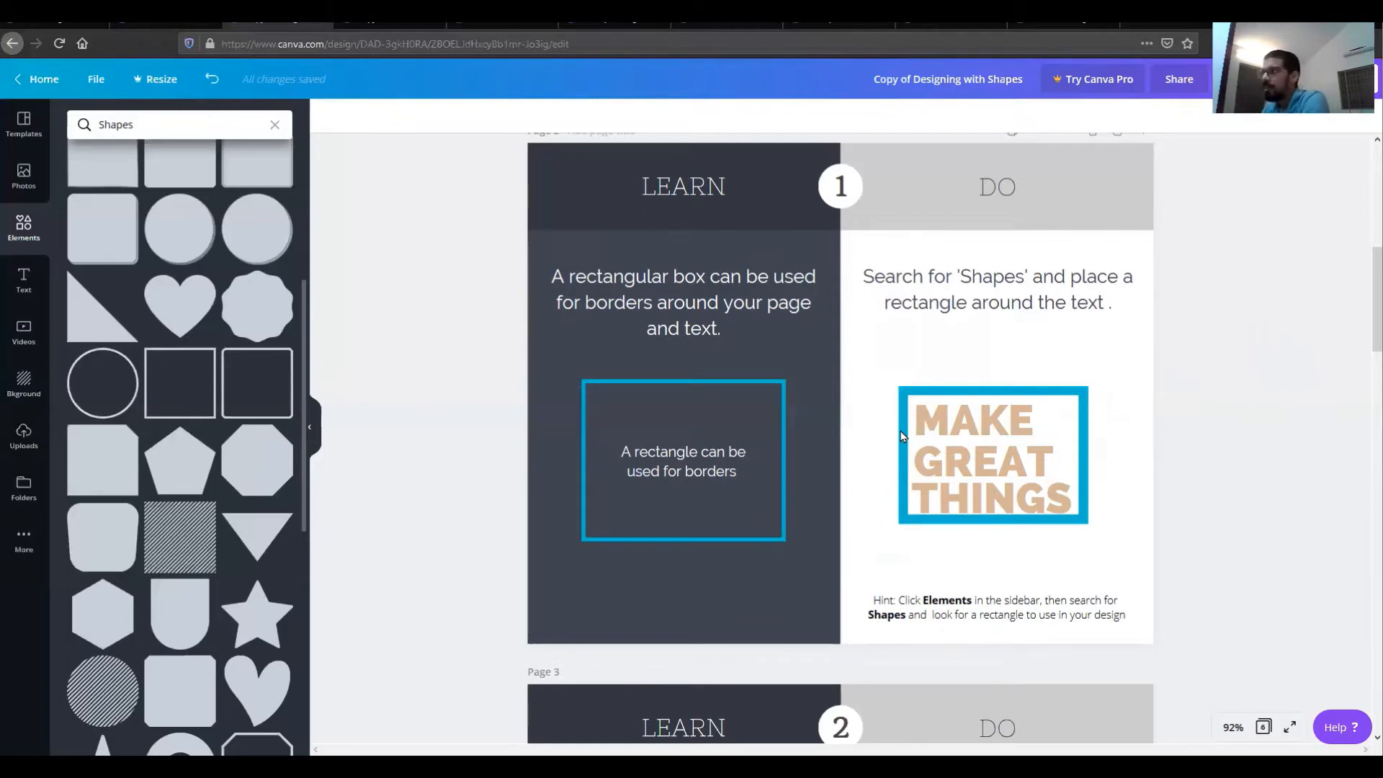
Step: Readjust the rectangle border's size and position so it frames the MAKE GREAT THINGS text evenly
{"action": "left_click", "coordinate": [899, 390]}
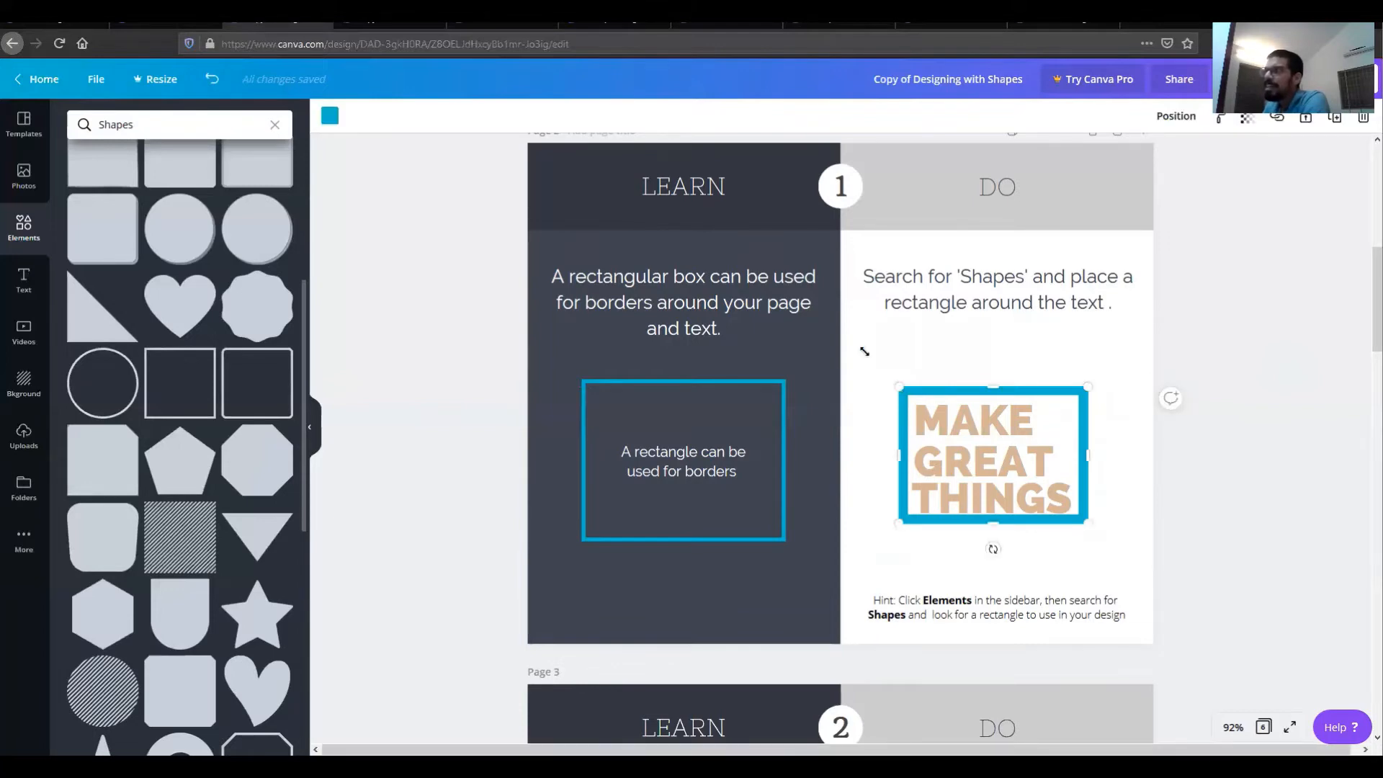
{"action": "left_click_drag", "start_coordinate": [865, 350], "coordinate": [826, 333]}
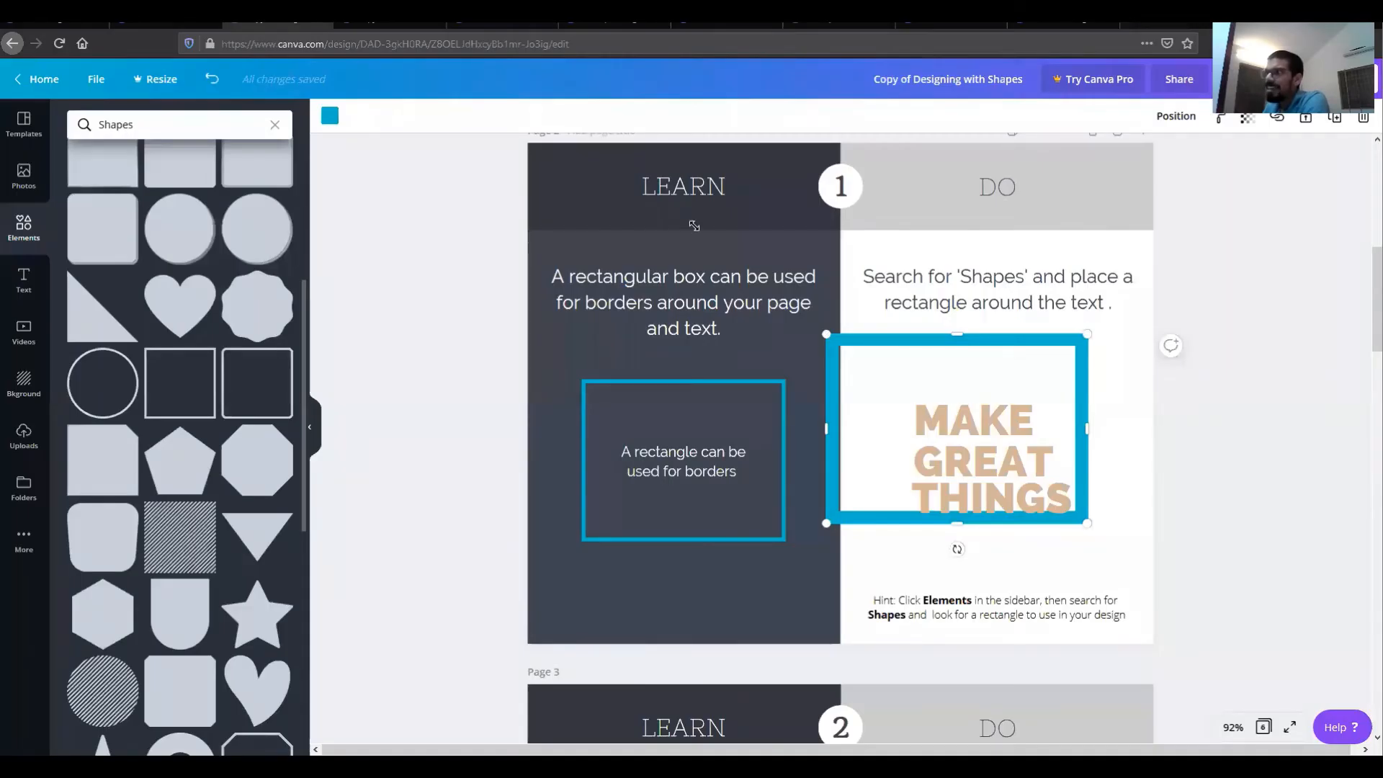
{"action": "left_click_drag", "start_coordinate": [694, 226], "coordinate": [1089, 511]}
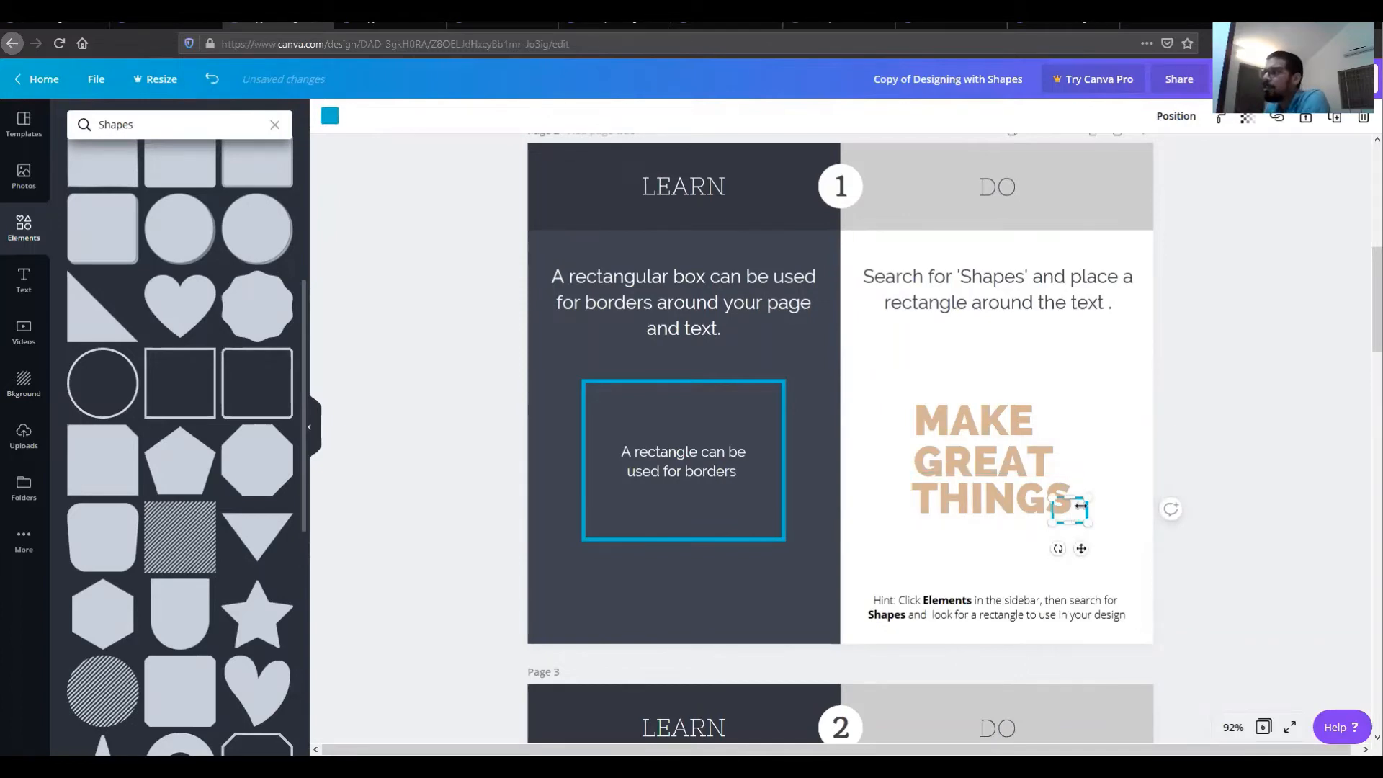
{"action": "left_click_drag", "start_coordinate": [1070, 496], "coordinate": [1071, 399]}
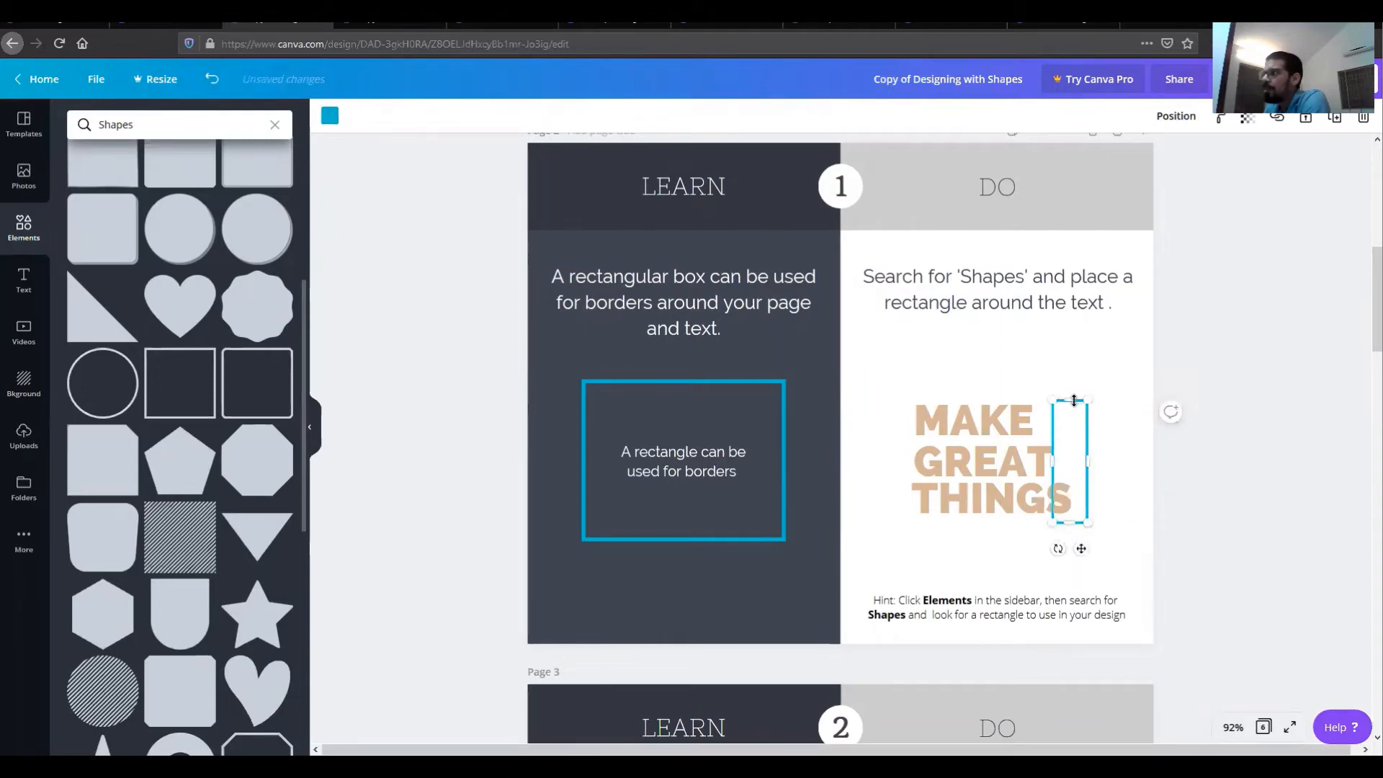
{"action": "left_click_drag", "start_coordinate": [1053, 459], "coordinate": [898, 458]}
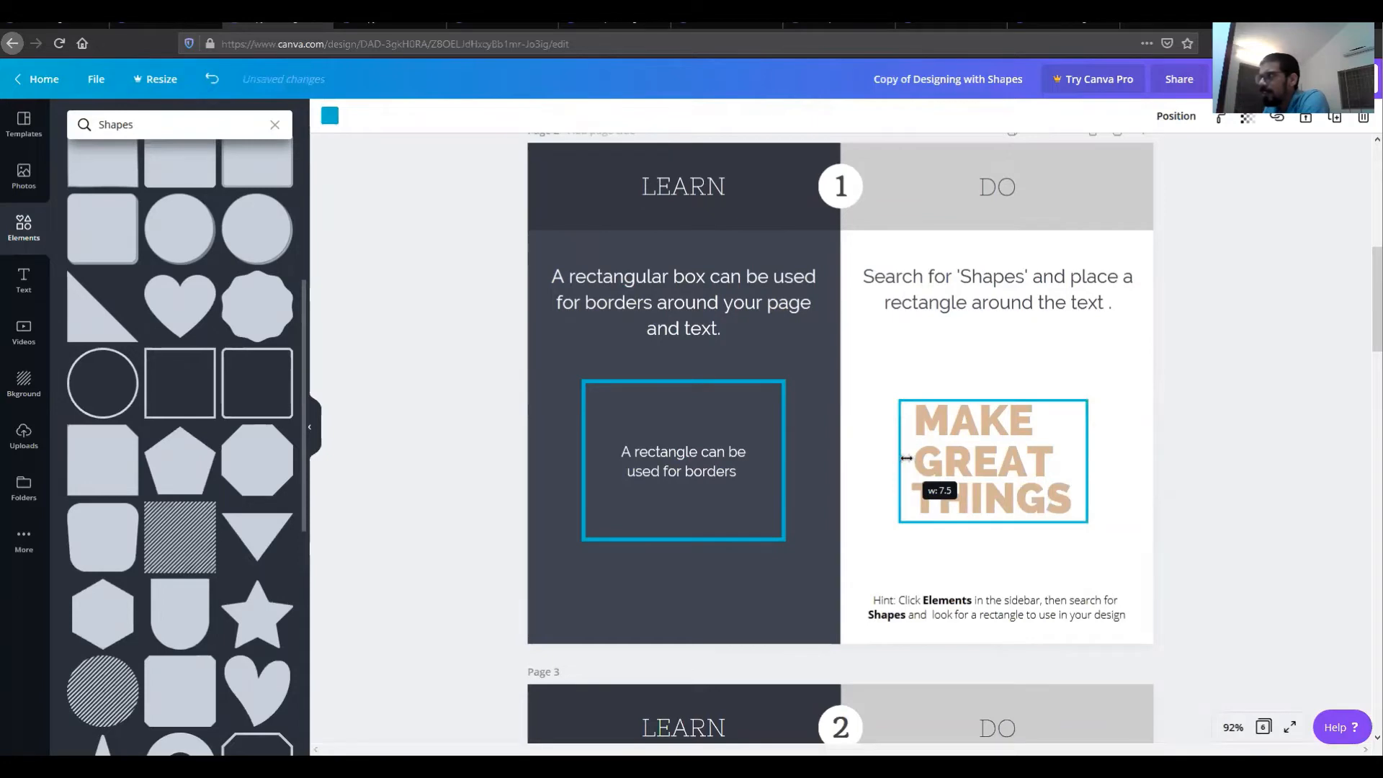
{"action": "left_click_drag", "start_coordinate": [906, 458], "coordinate": [909, 458]}
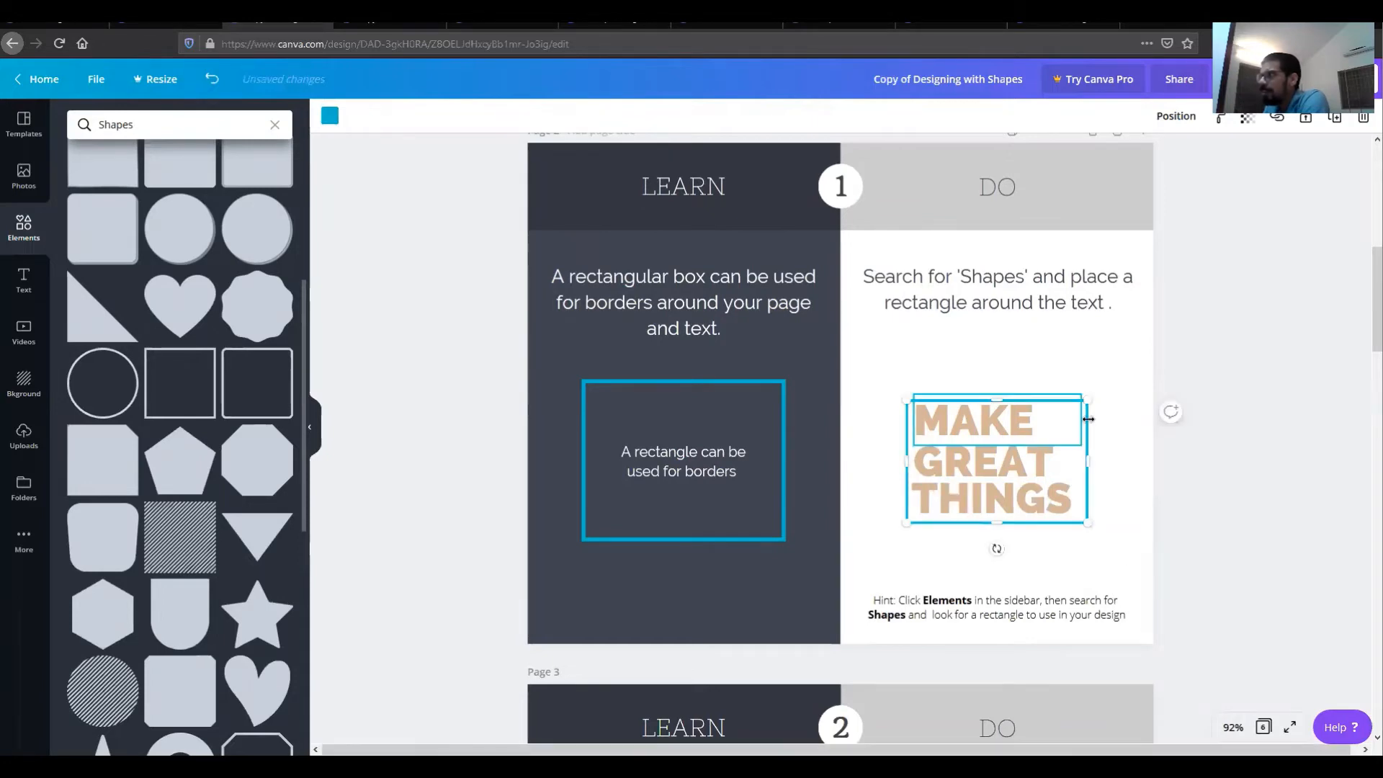
{"action": "left_click_drag", "start_coordinate": [1081, 518], "coordinate": [1079, 520]}
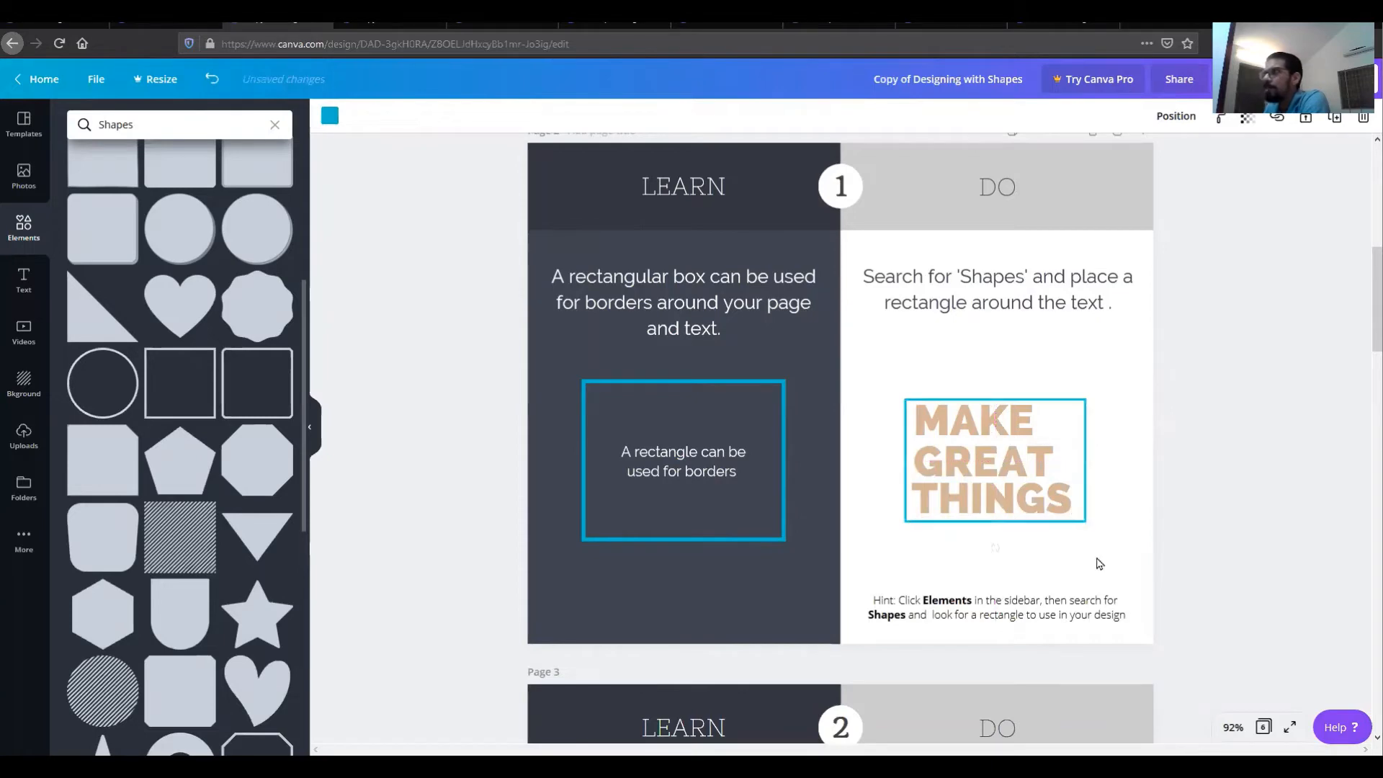
{"action": "left_click", "coordinate": [1100, 563]}
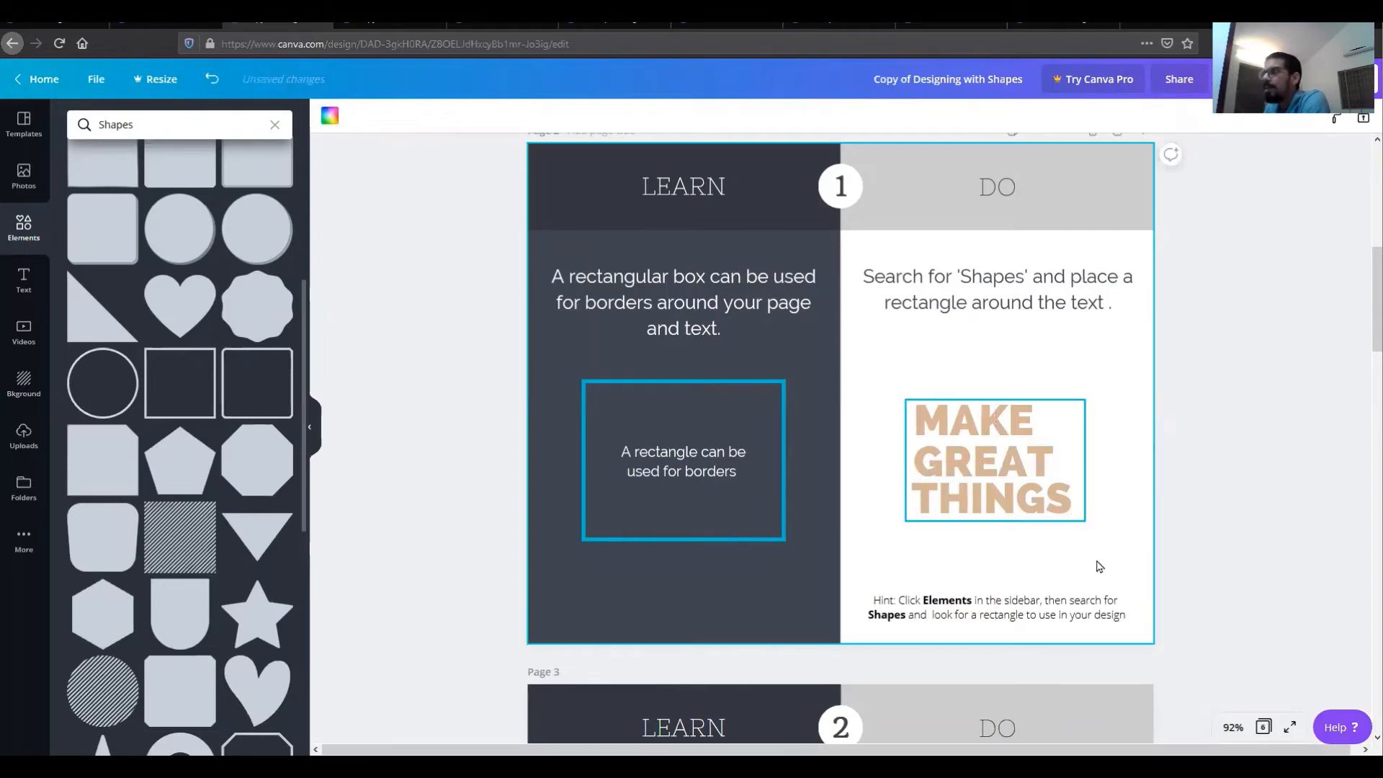
{"action": "left_click", "coordinate": [906, 410]}
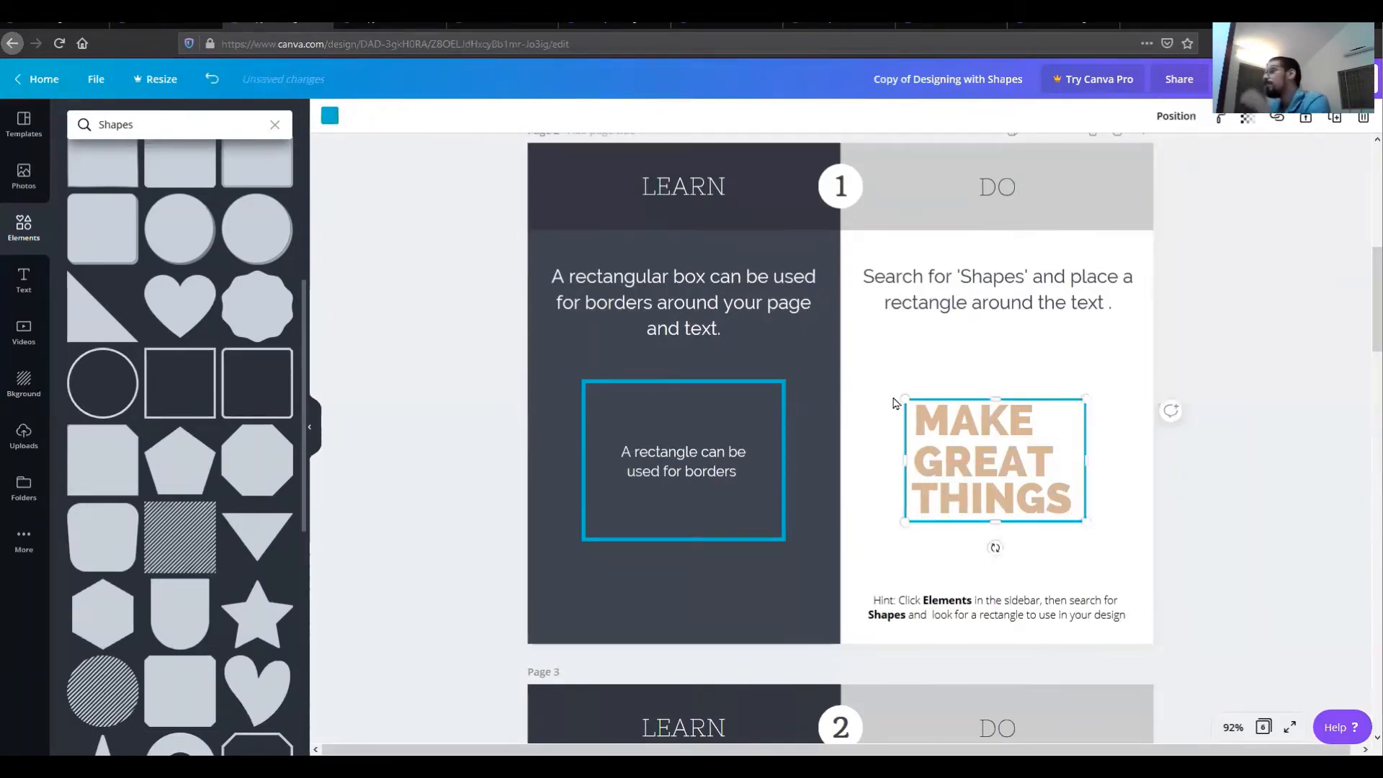
{"action": "left_click_drag", "start_coordinate": [883, 363], "coordinate": [536, 148]}
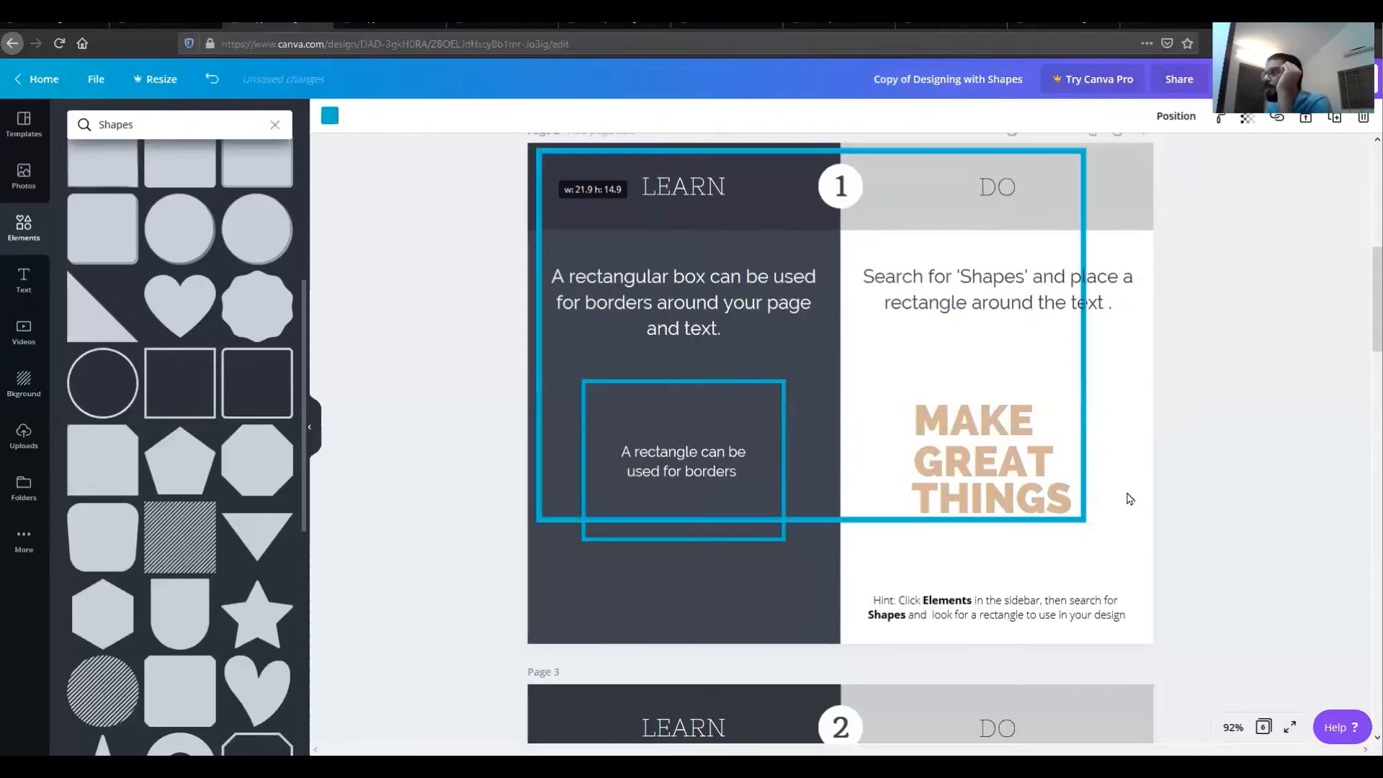
{"action": "left_click_drag", "start_coordinate": [1139, 552], "coordinate": [1193, 590]}
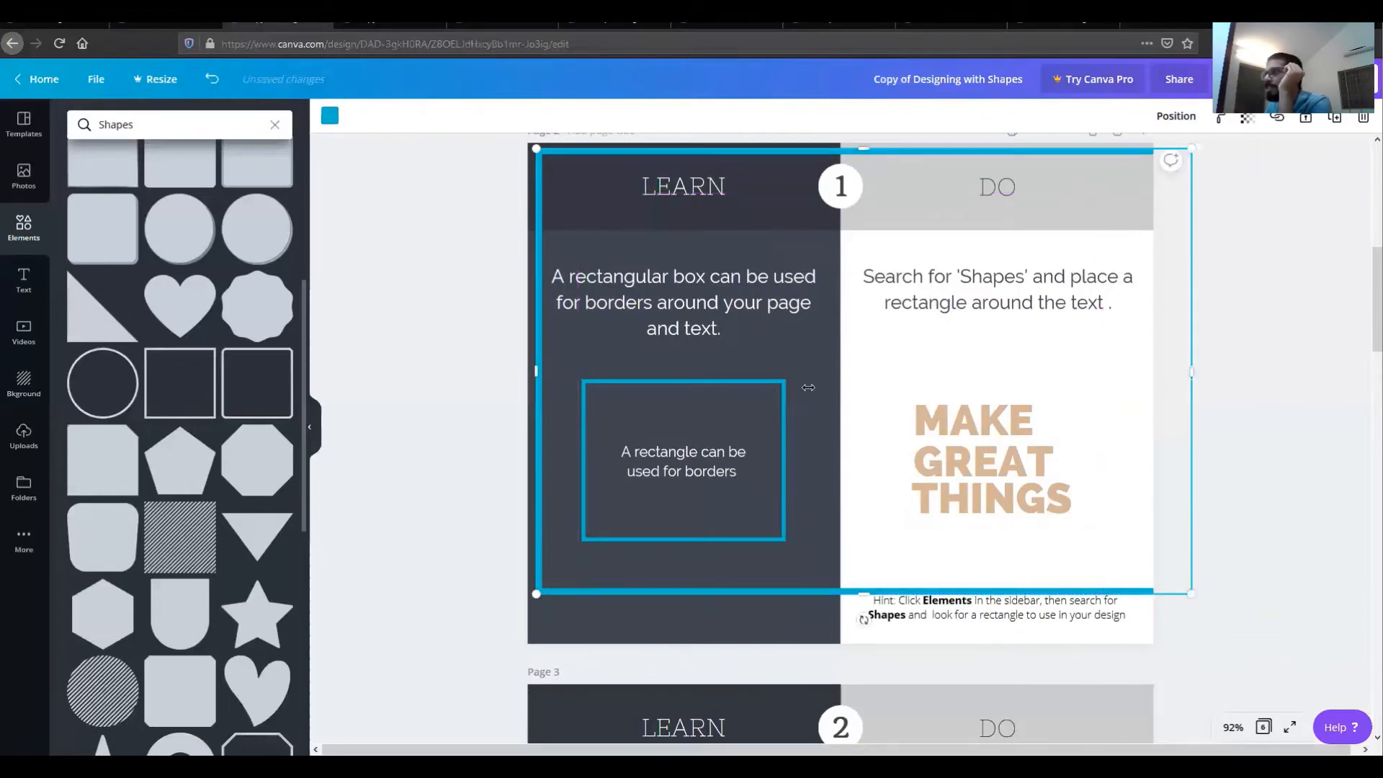
{"action": "left_click_drag", "start_coordinate": [809, 387], "coordinate": [892, 400]}
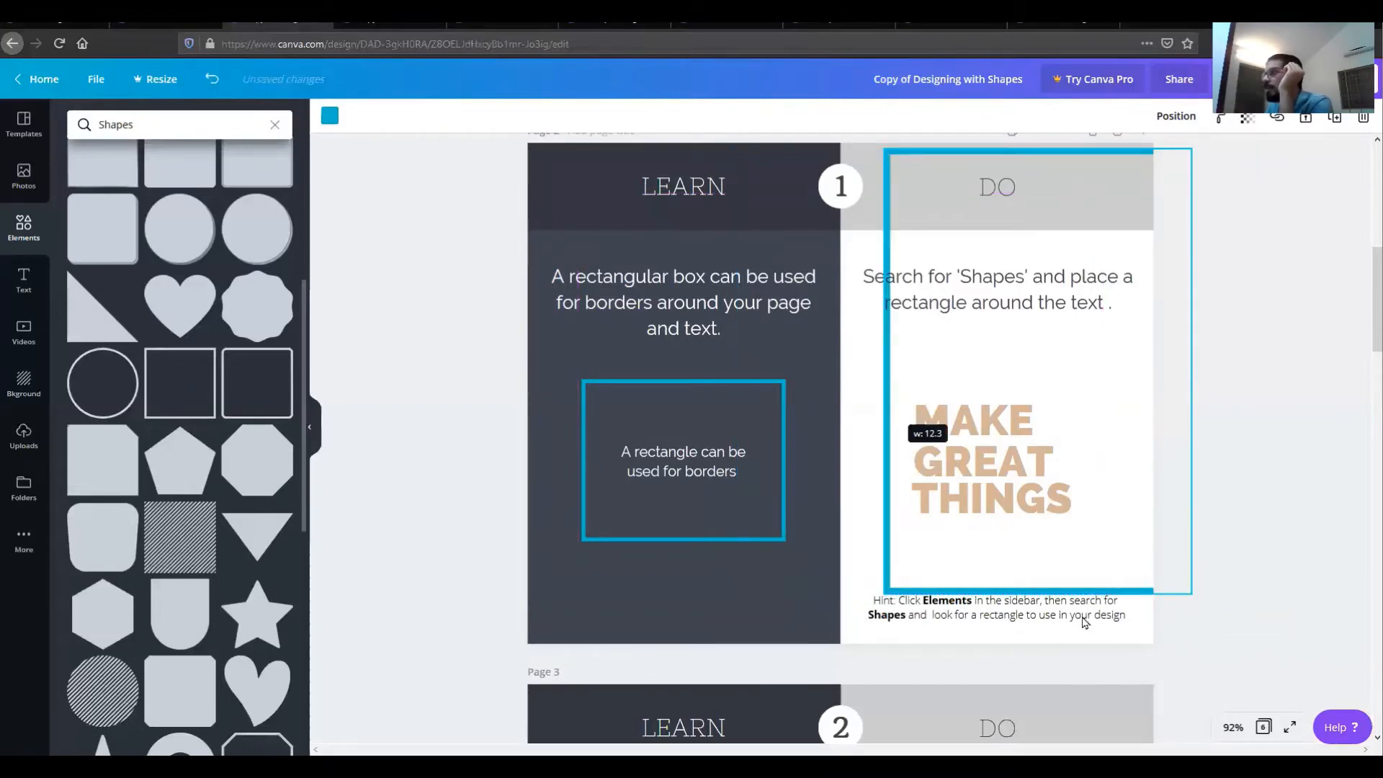
{"action": "left_click_drag", "start_coordinate": [1052, 593], "coordinate": [1034, 545]}
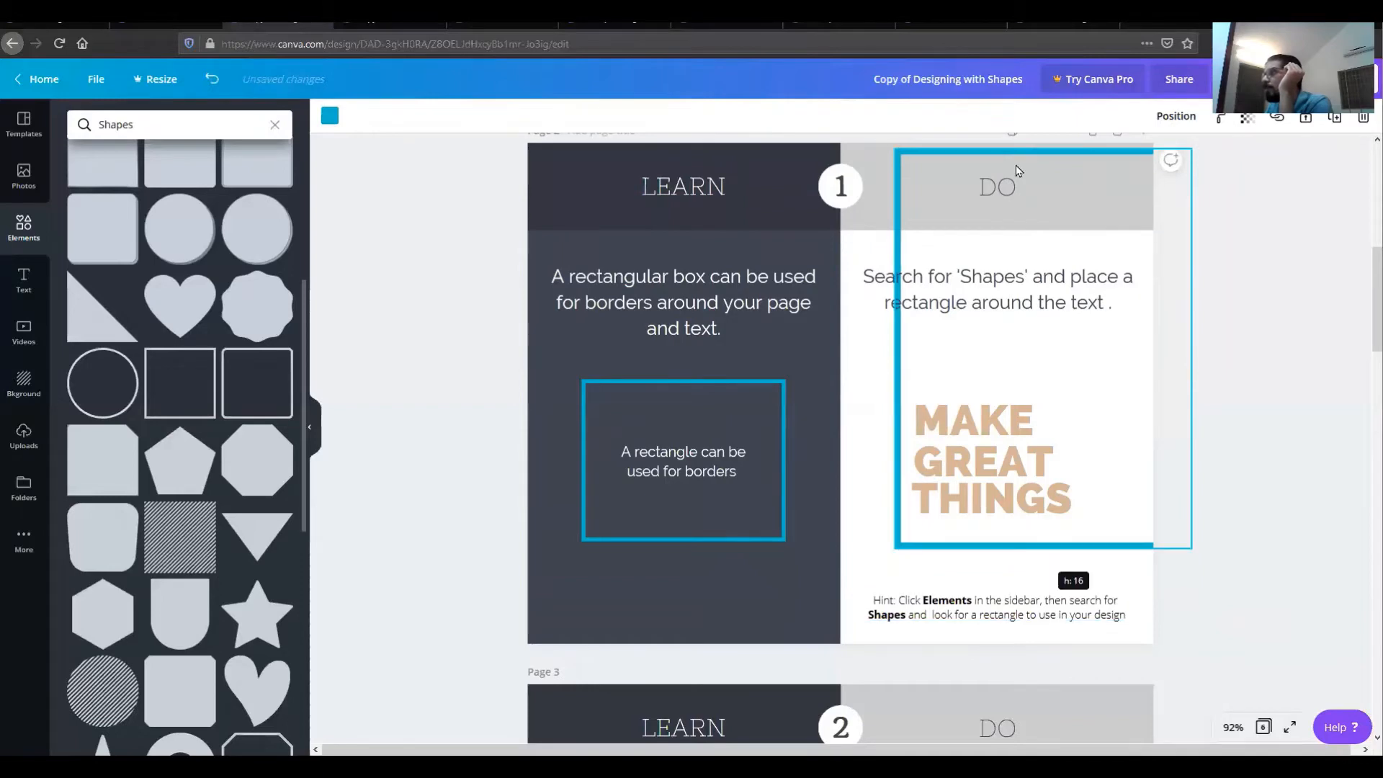
{"action": "left_click_drag", "start_coordinate": [1047, 153], "coordinate": [1064, 393]}
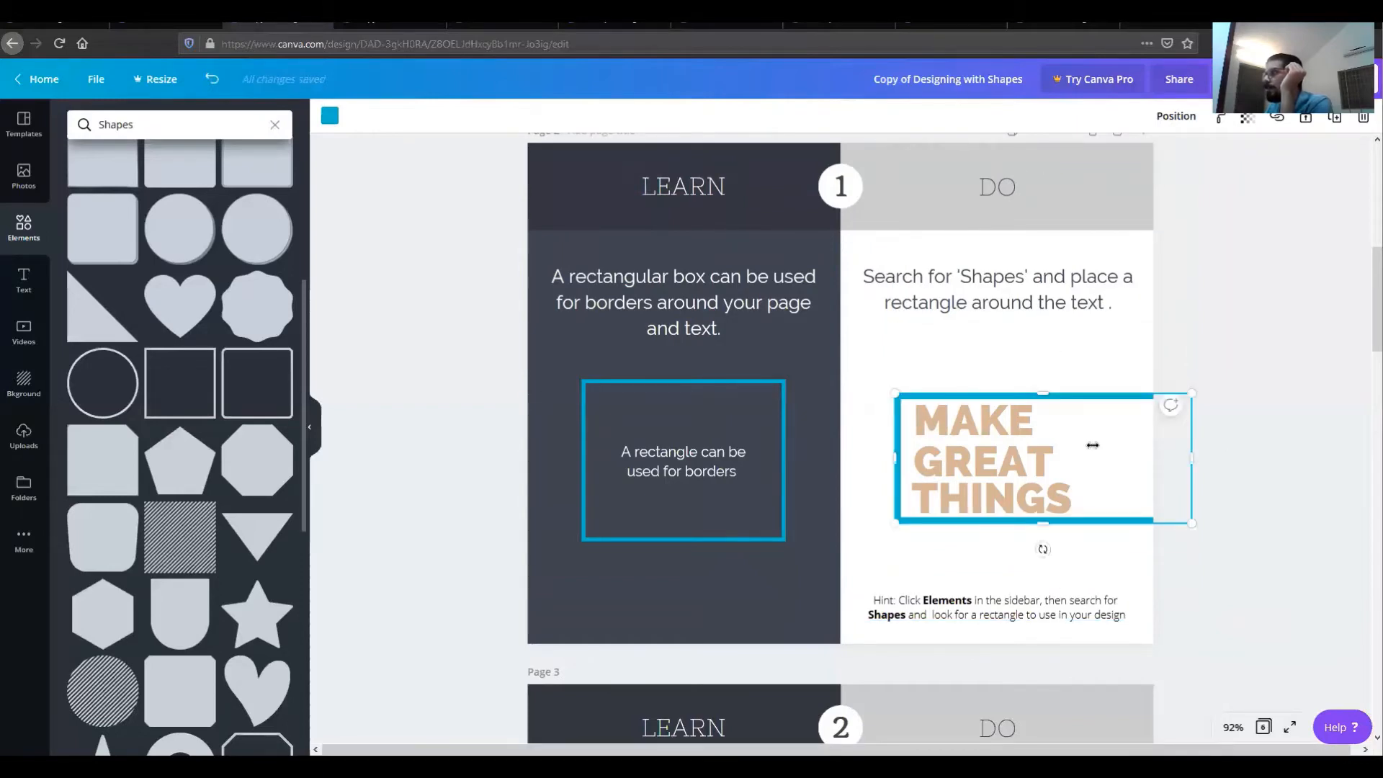
{"action": "left_click_drag", "start_coordinate": [1093, 446], "coordinate": [1091, 441]}
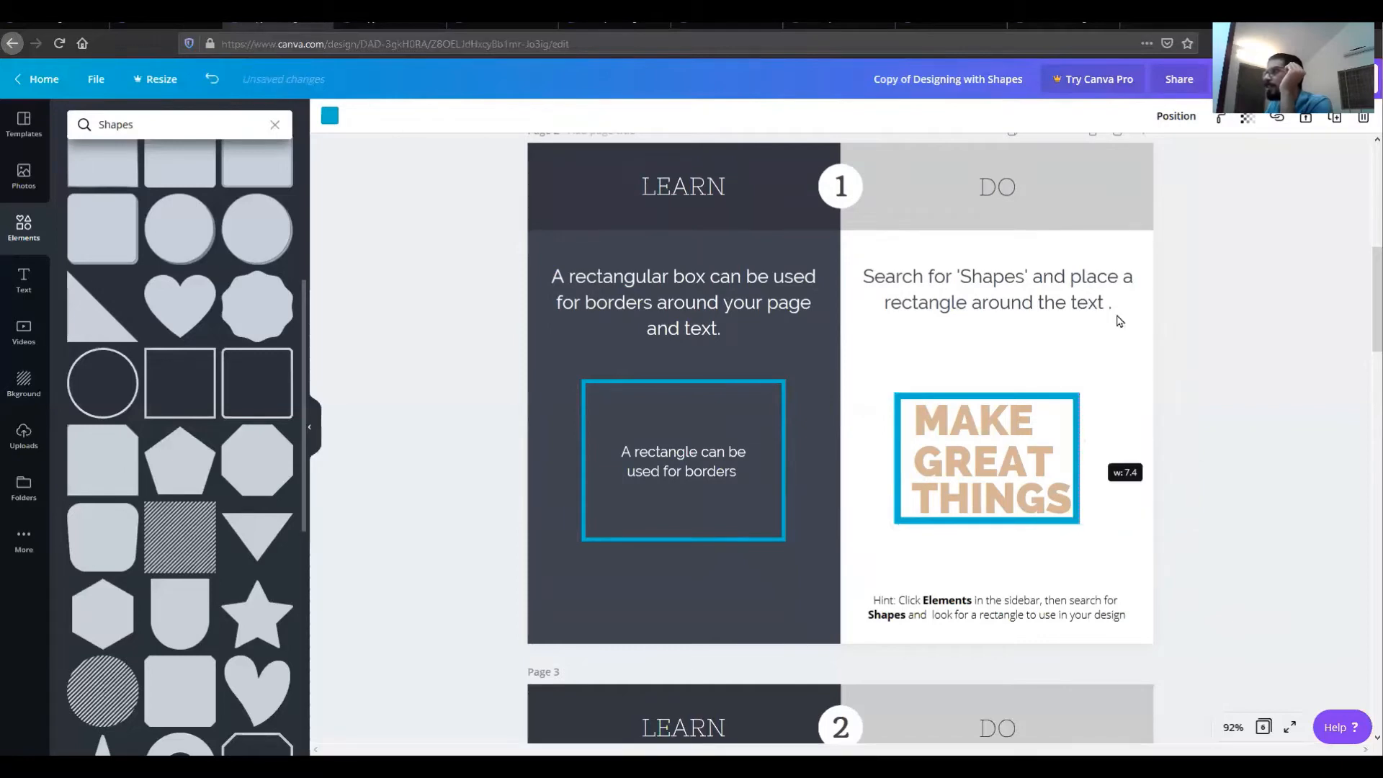
{"action": "left_click", "coordinate": [1095, 391]}
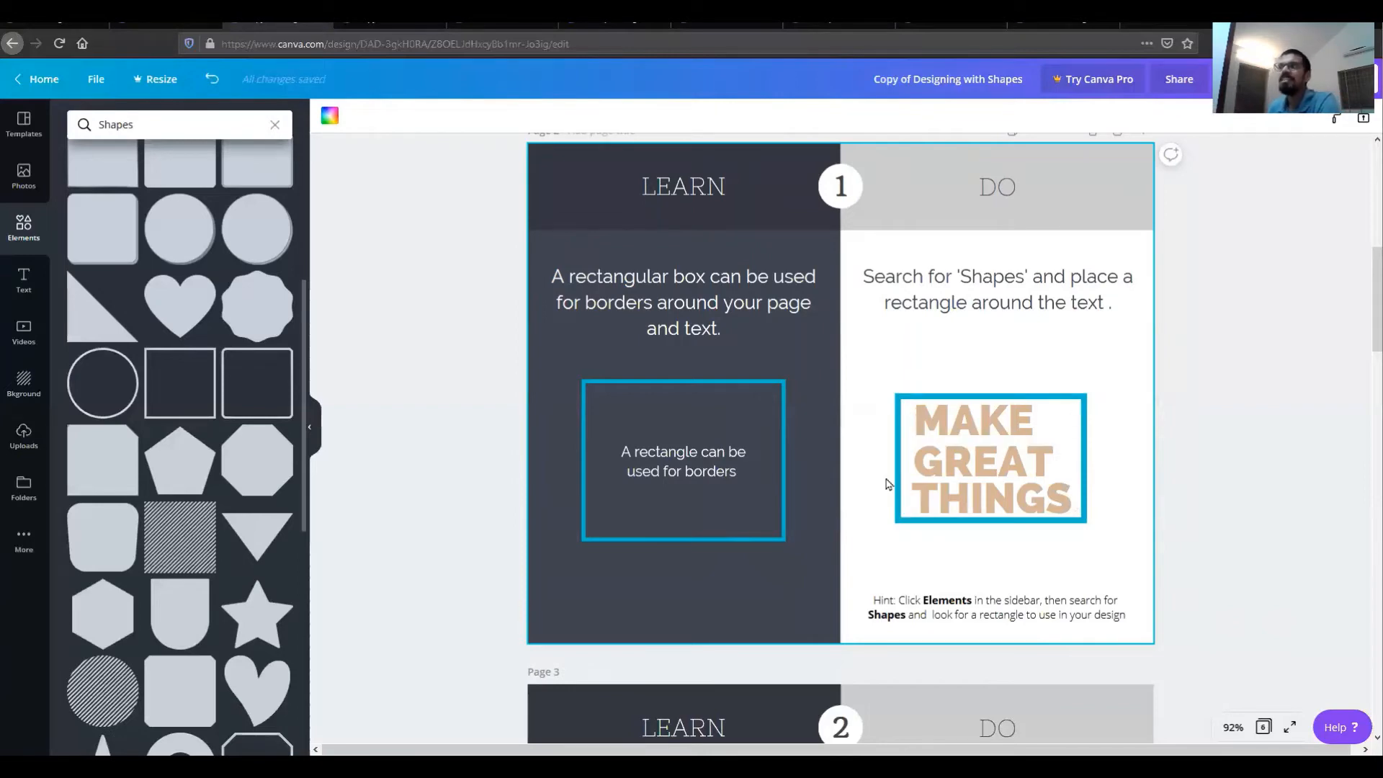
{"action": "scroll", "coordinate": [905, 527], "scroll_direction": "down", "scroll_amount": 3}
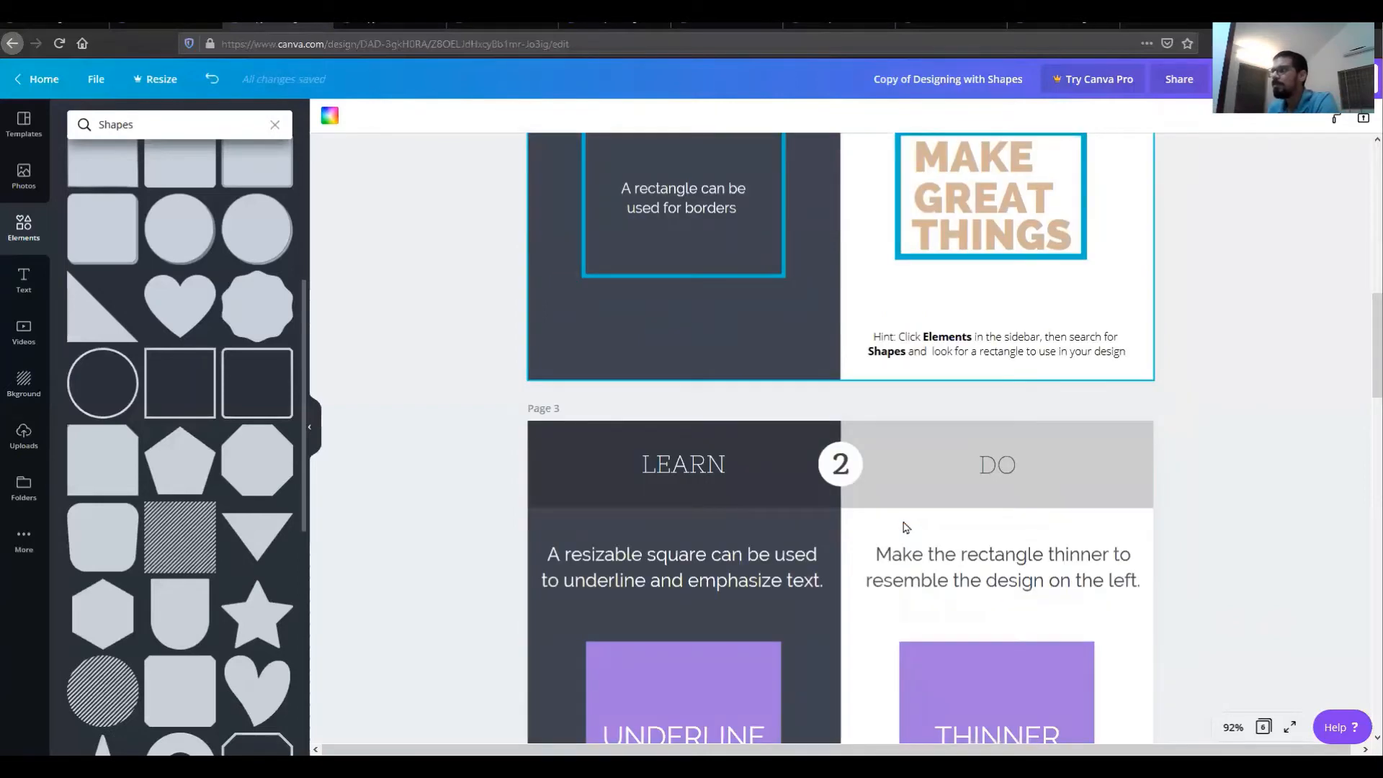
{"action": "scroll", "coordinate": [905, 527], "scroll_direction": "down", "scroll_amount": 3}
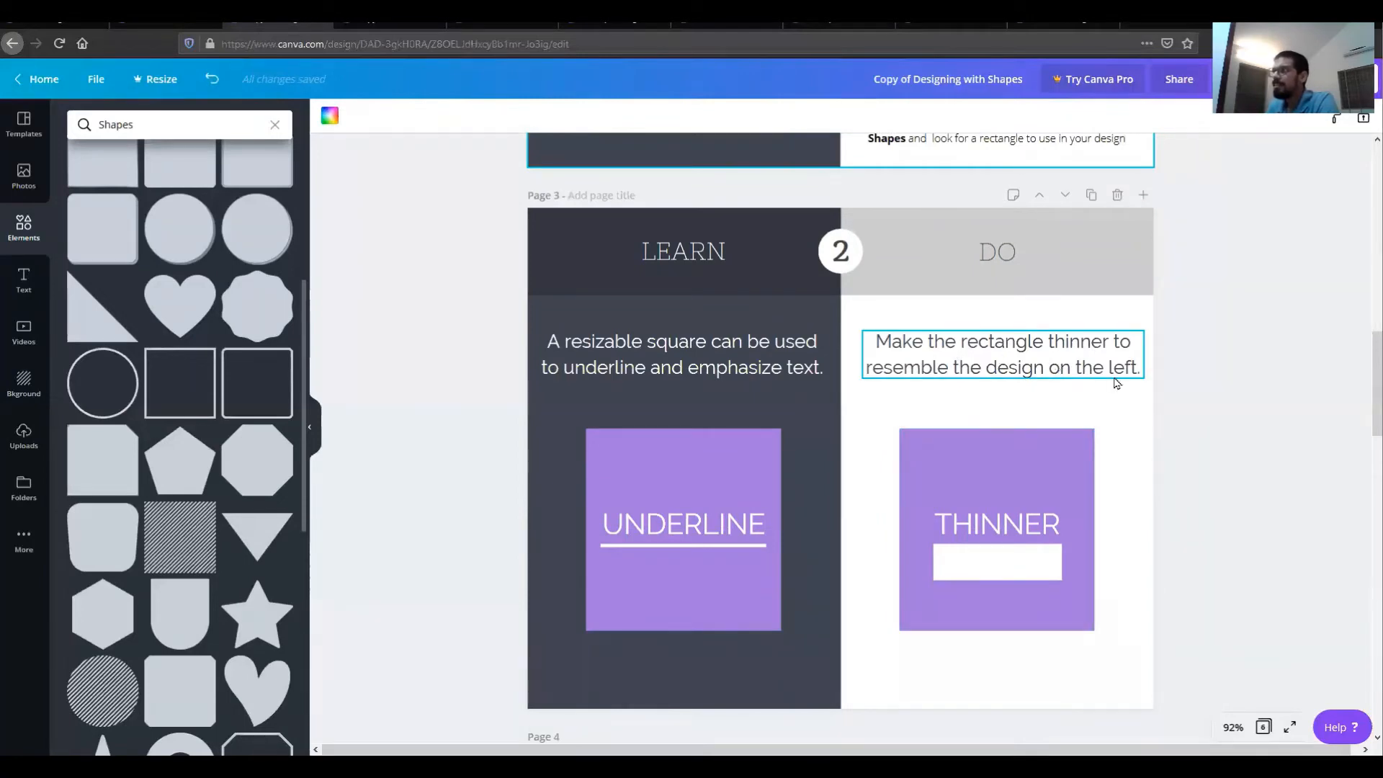
Step: Resize the white rectangle under THINNER into a thin underline bar
{"action": "left_click", "coordinate": [1015, 574]}
{"action": "left_click_drag", "start_coordinate": [1004, 583], "coordinate": [1048, 555]}
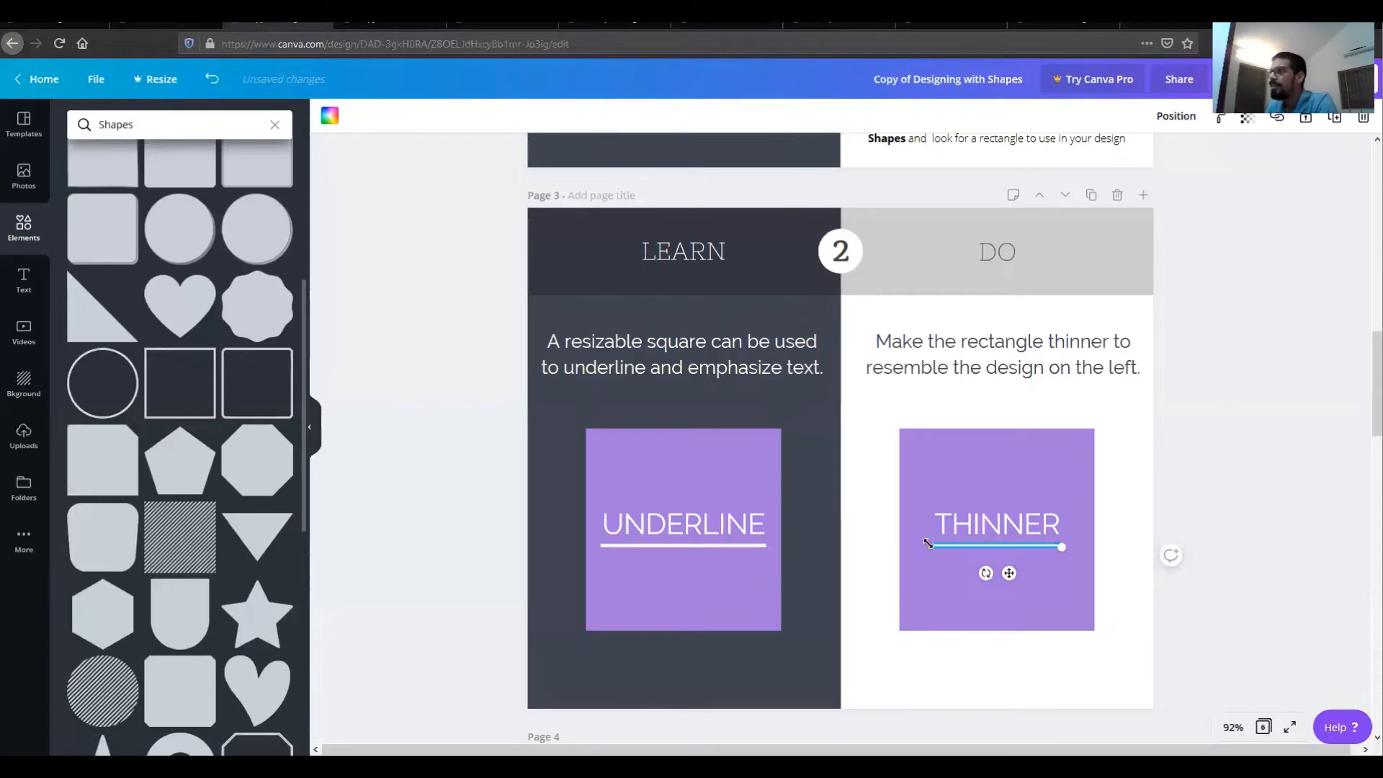
{"action": "left_click", "coordinate": [1128, 482]}
Step: On page 4, move the orange circle to the center of the gray square
{"action": "scroll", "coordinate": [1125, 480], "scroll_direction": "down", "scroll_amount": 5}
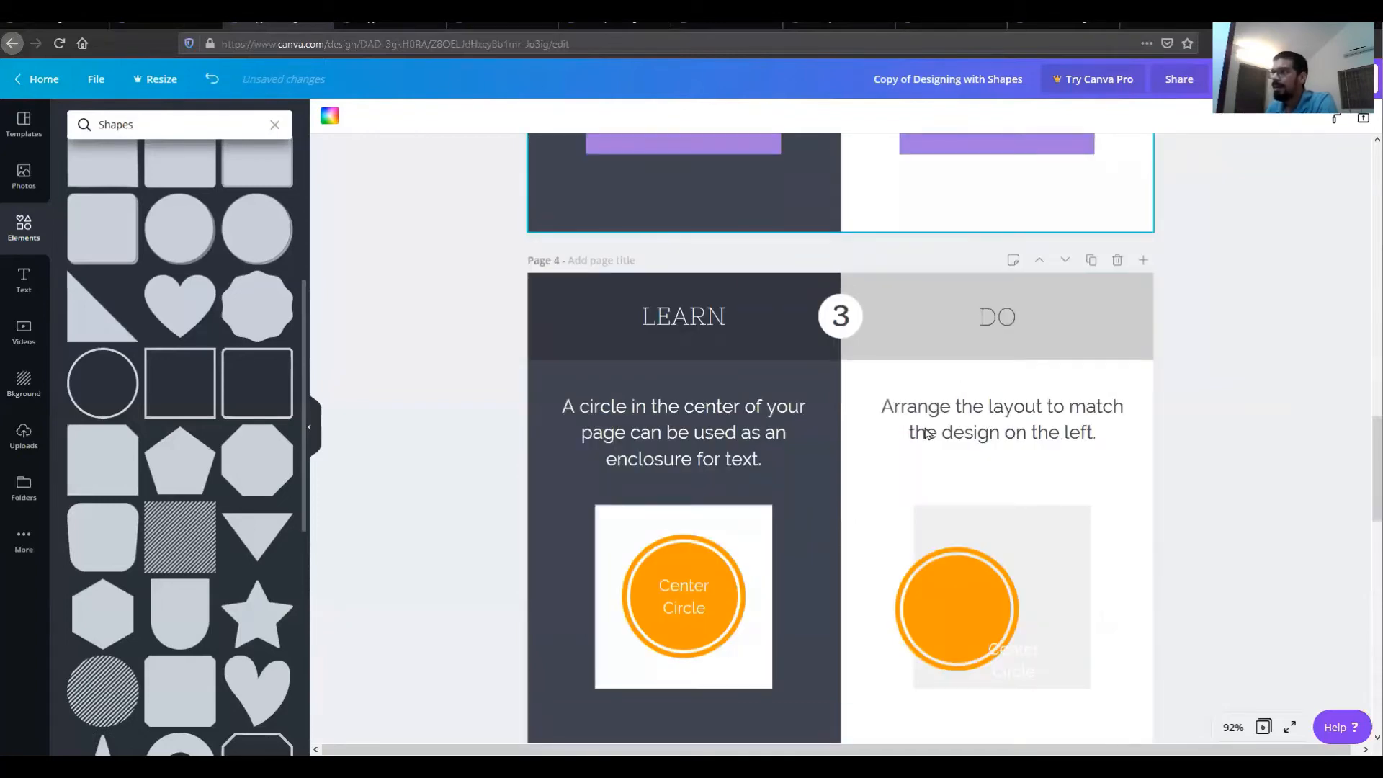
{"action": "scroll", "coordinate": [1037, 504], "scroll_direction": "down", "scroll_amount": 2}
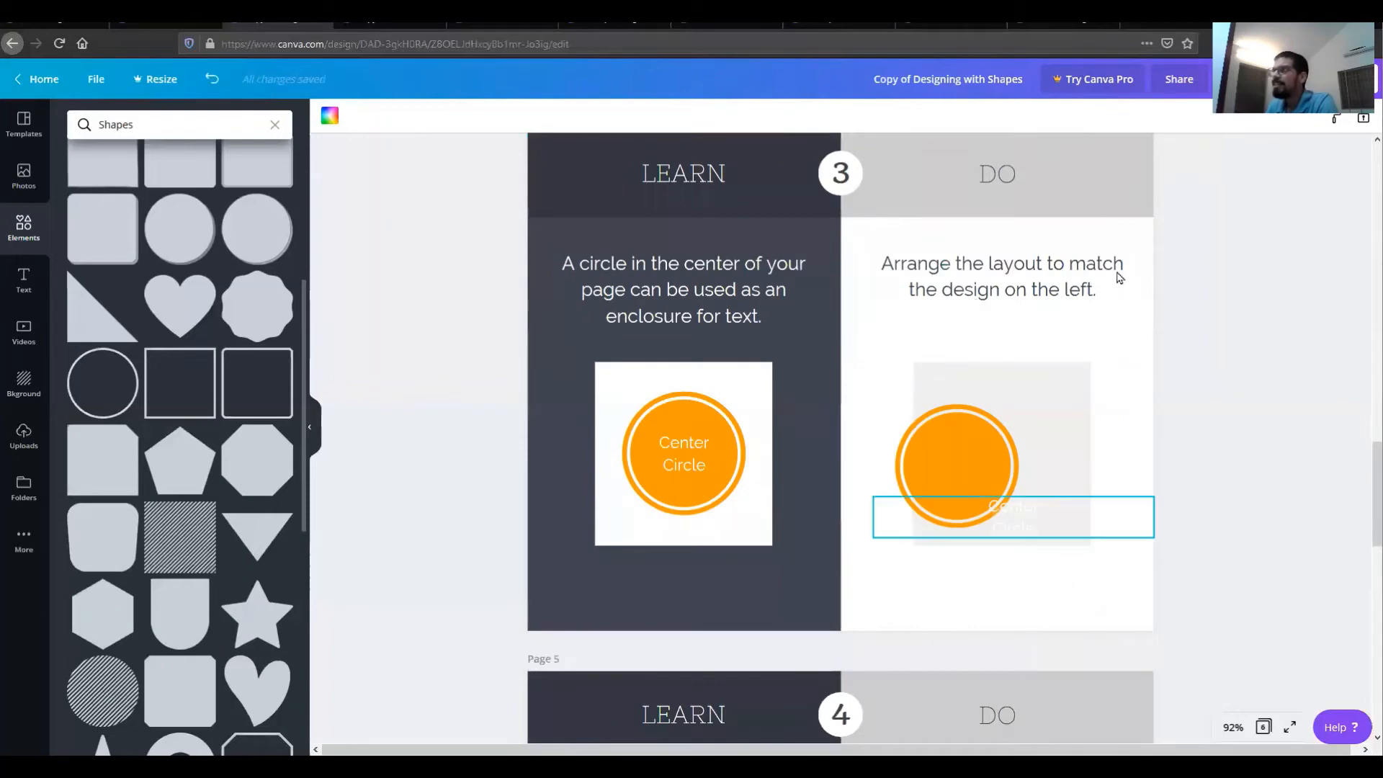
{"action": "left_click", "coordinate": [960, 444]}
{"action": "left_click_drag", "start_coordinate": [995, 442], "coordinate": [1001, 438]}
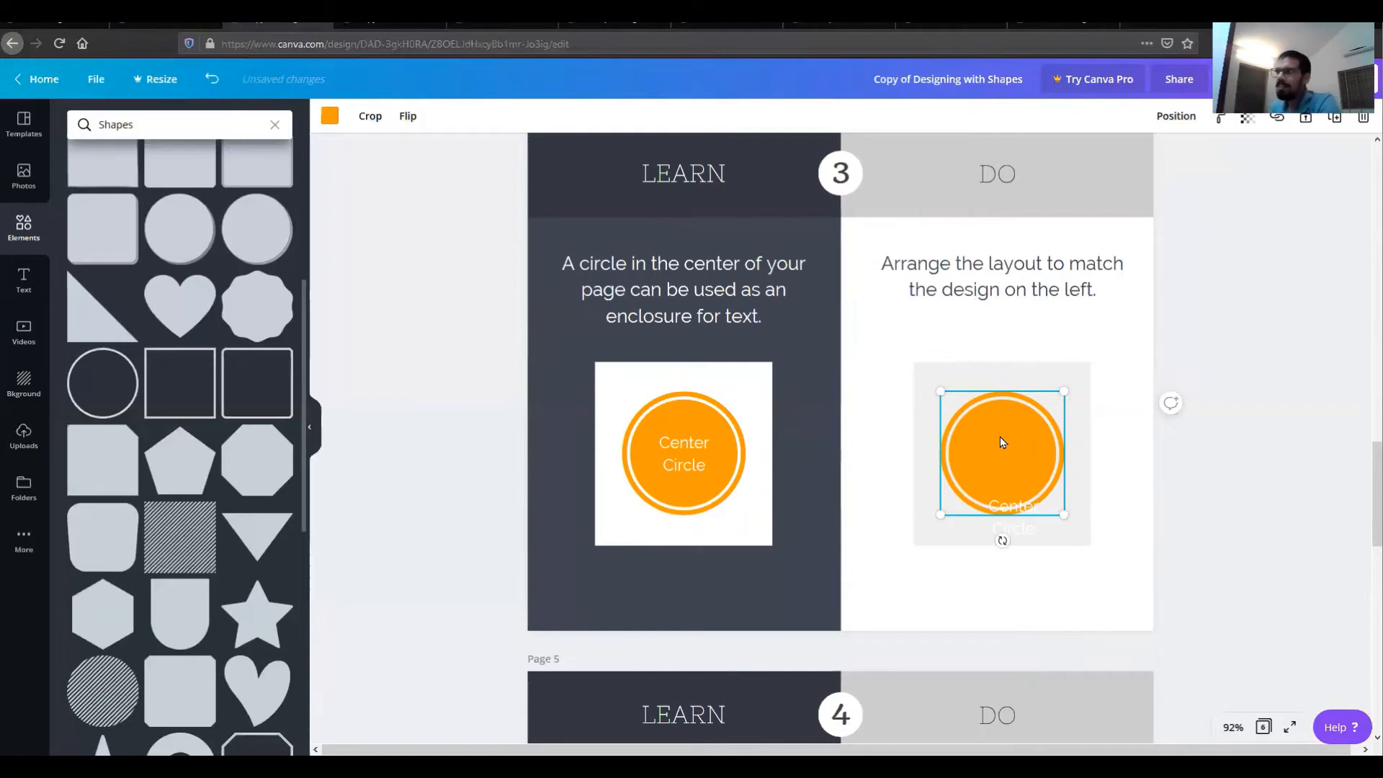
{"action": "left_click", "coordinate": [689, 418]}
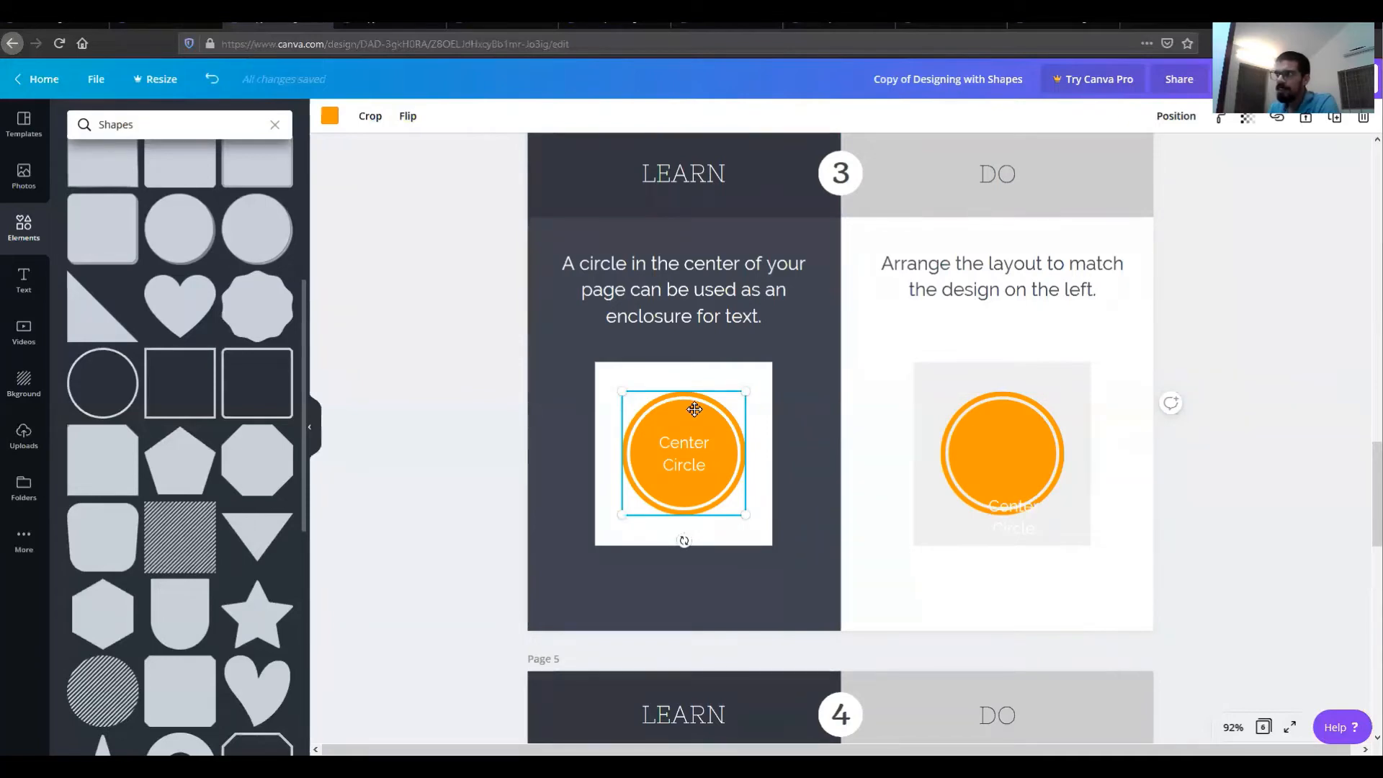
{"action": "left_click_drag", "start_coordinate": [693, 410], "coordinate": [693, 413]}
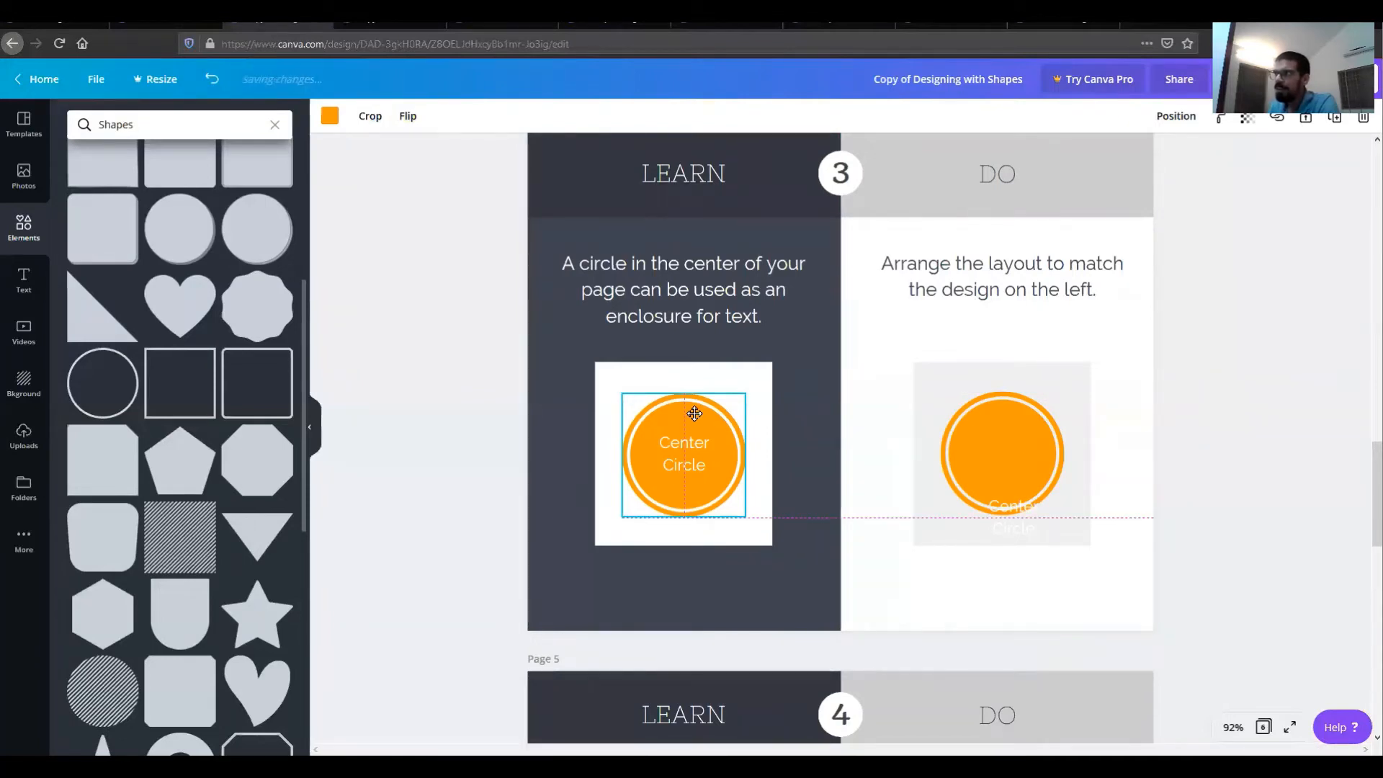
{"action": "key", "text": "Up"}
{"action": "key", "text": "Up"}
{"action": "key", "text": "Up"}
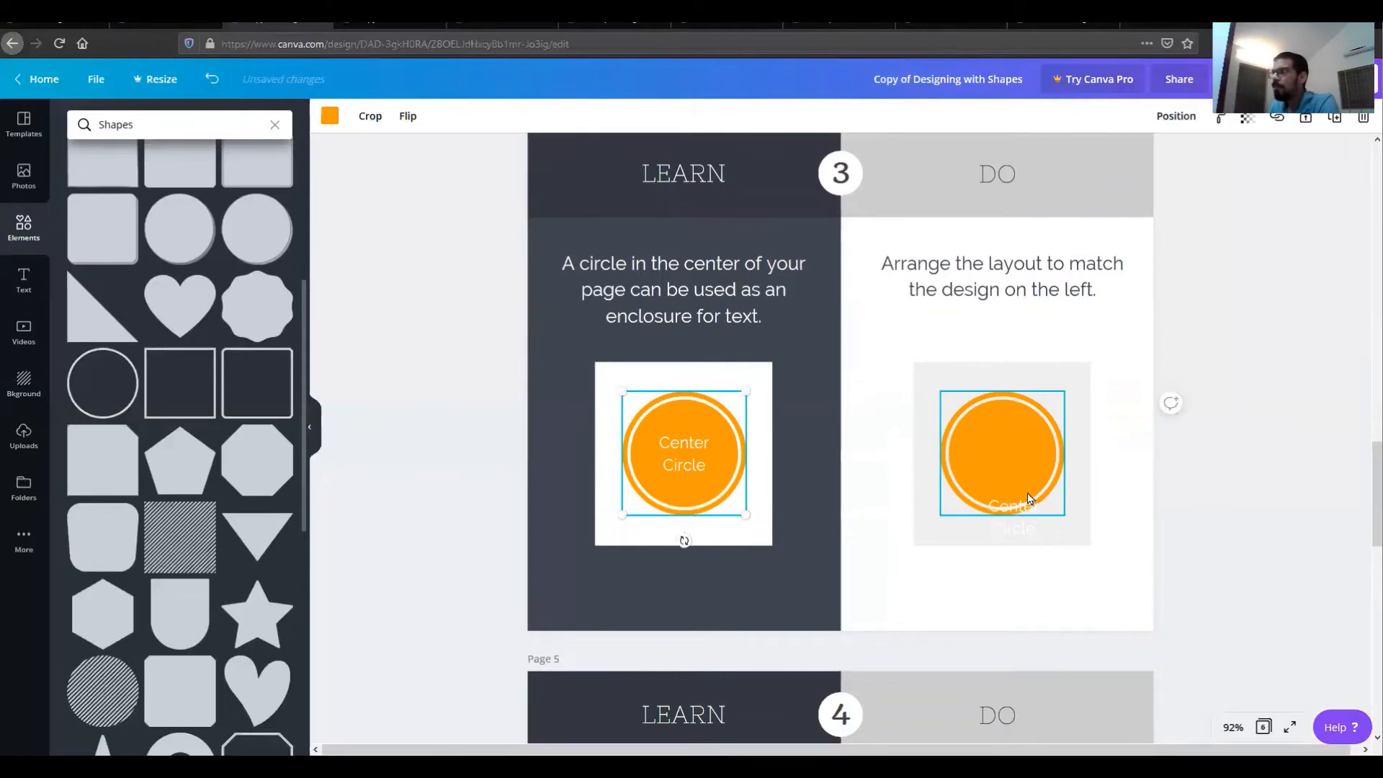
Step: Move the Center Circle text onto the middle of the orange circle
{"action": "left_click", "coordinate": [1009, 413]}
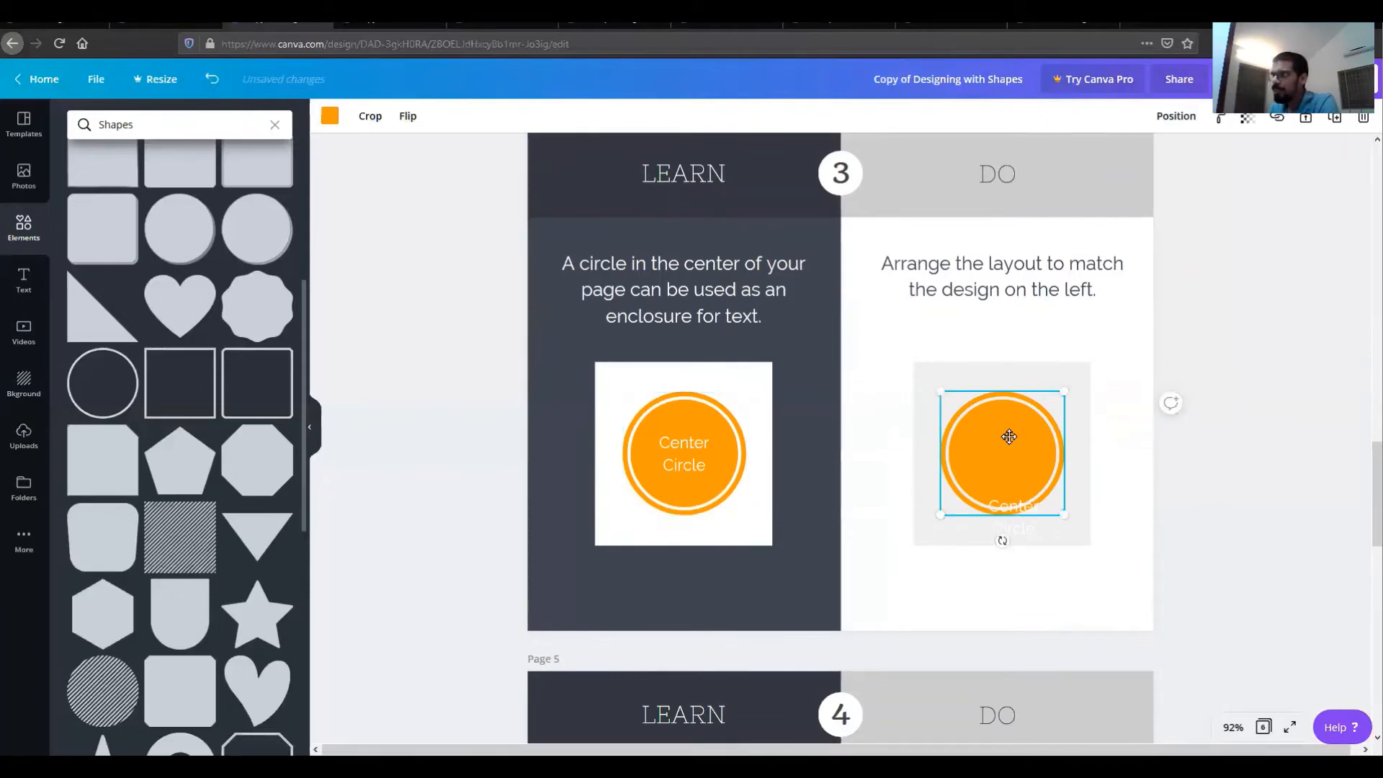
{"action": "left_click_drag", "start_coordinate": [1009, 437], "coordinate": [1011, 439]}
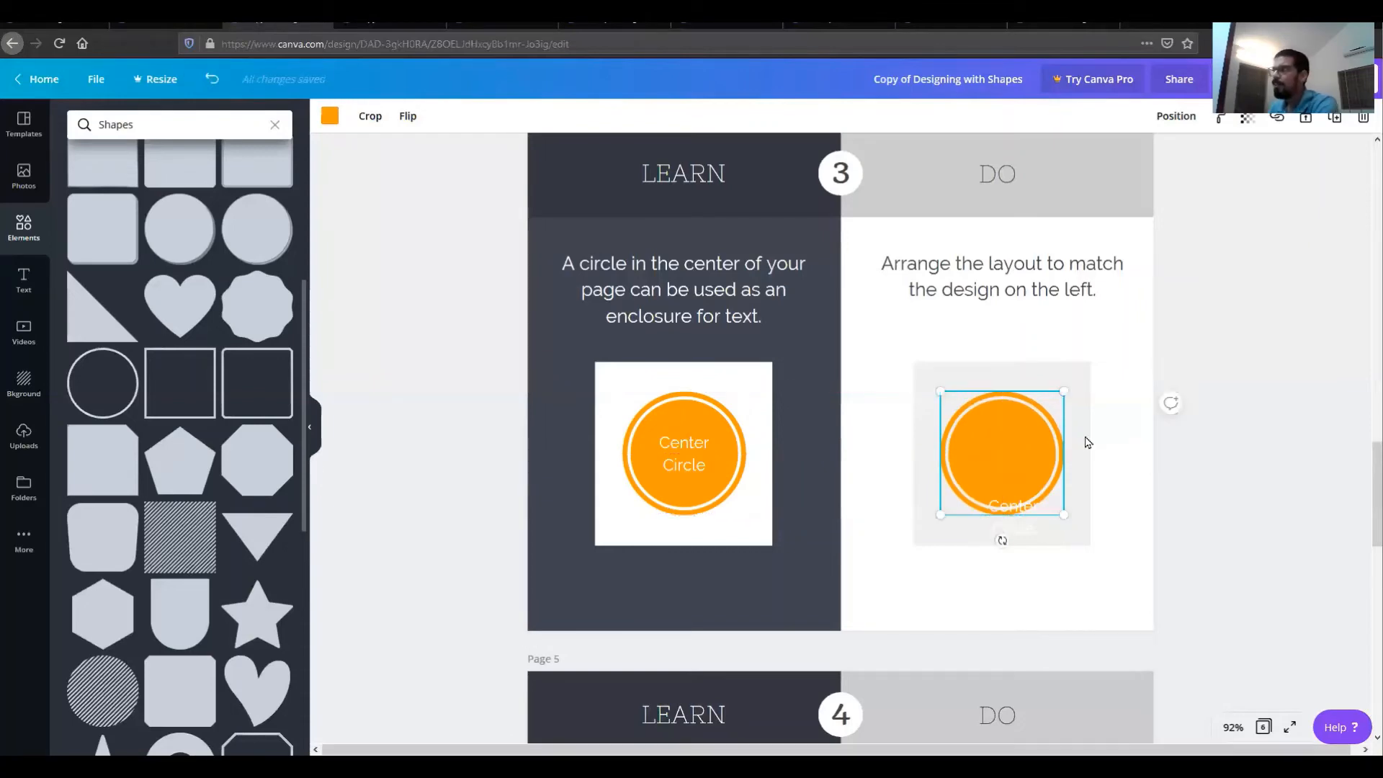
{"action": "left_click", "coordinate": [1234, 489]}
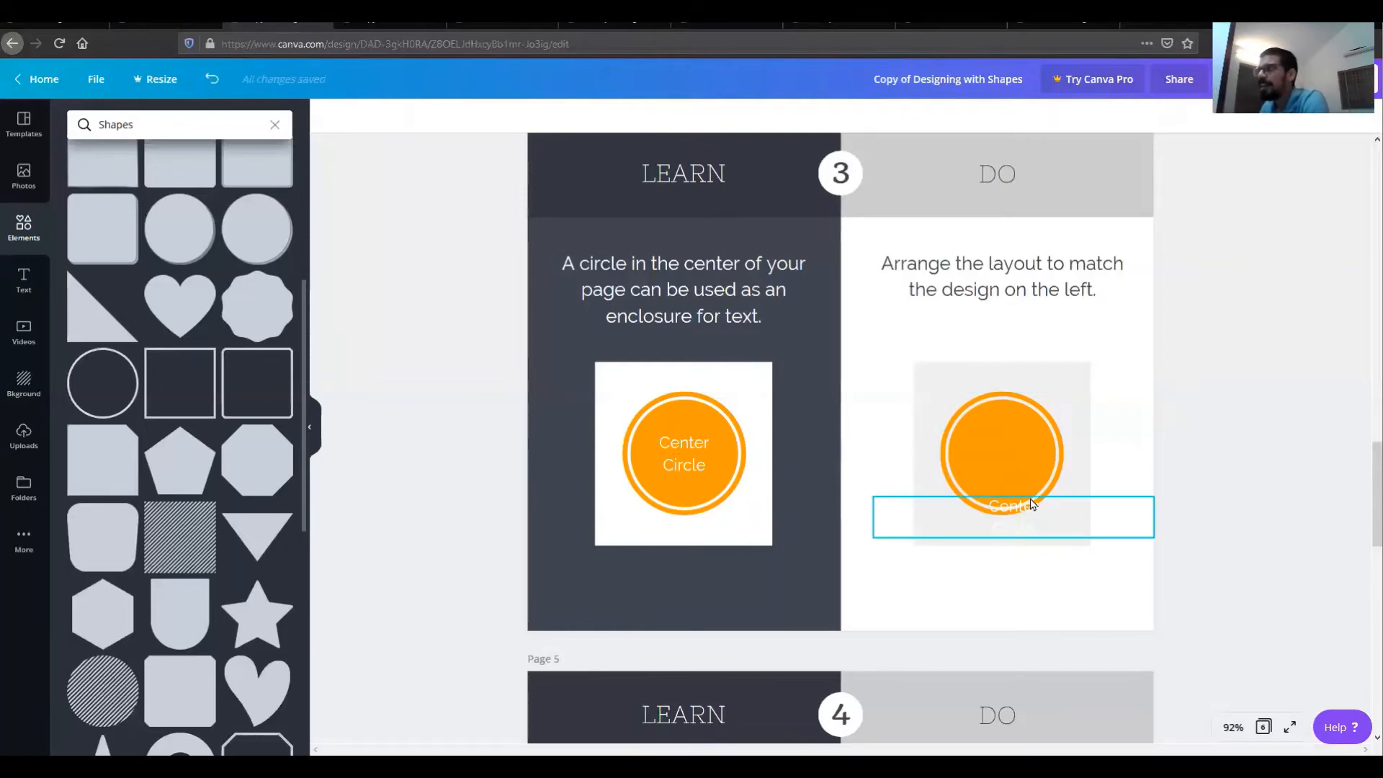
{"action": "left_click_drag", "start_coordinate": [1032, 503], "coordinate": [1019, 452]}
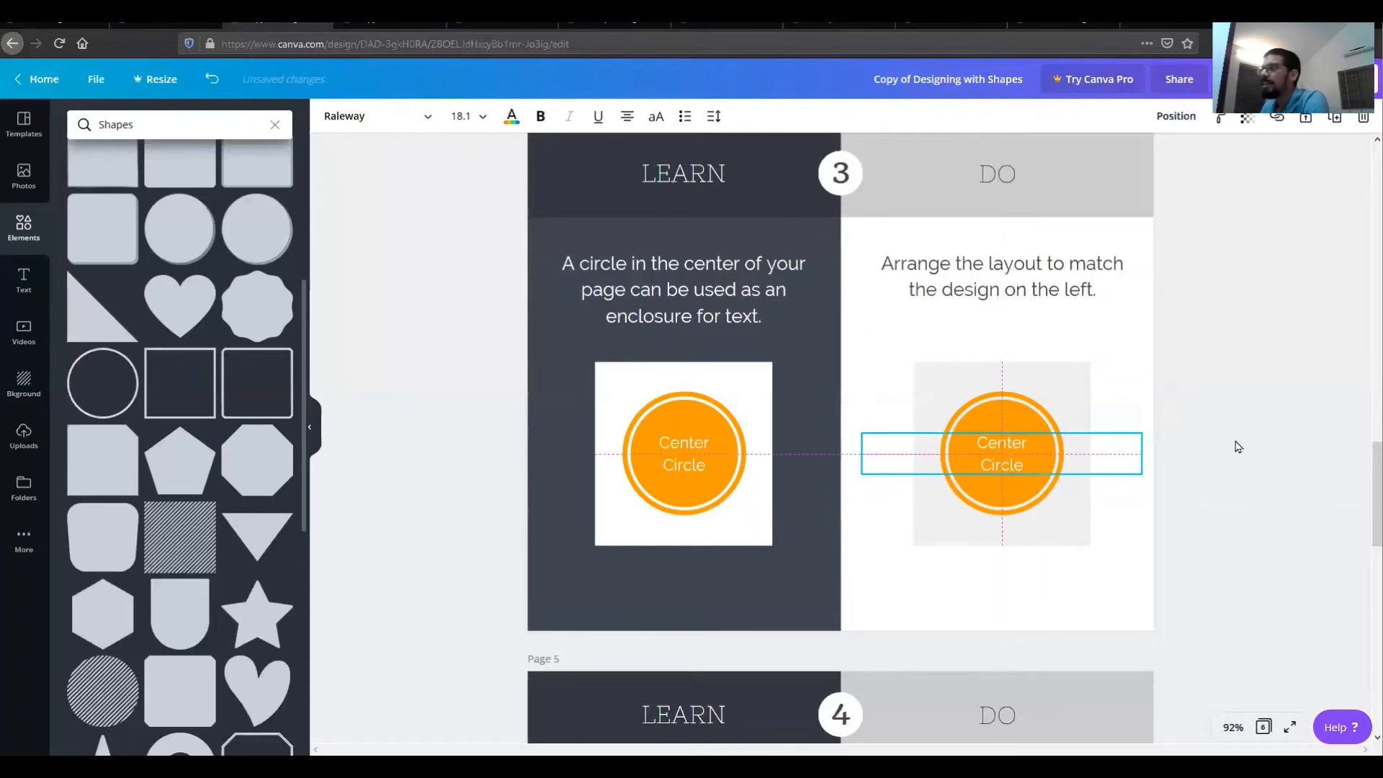
{"action": "left_click", "coordinate": [1236, 442]}
Step: On page 5, move the blue shape up so it sits flush with the top of the gray square behind #33
{"action": "scroll", "coordinate": [1236, 446], "scroll_direction": "down", "scroll_amount": 5}
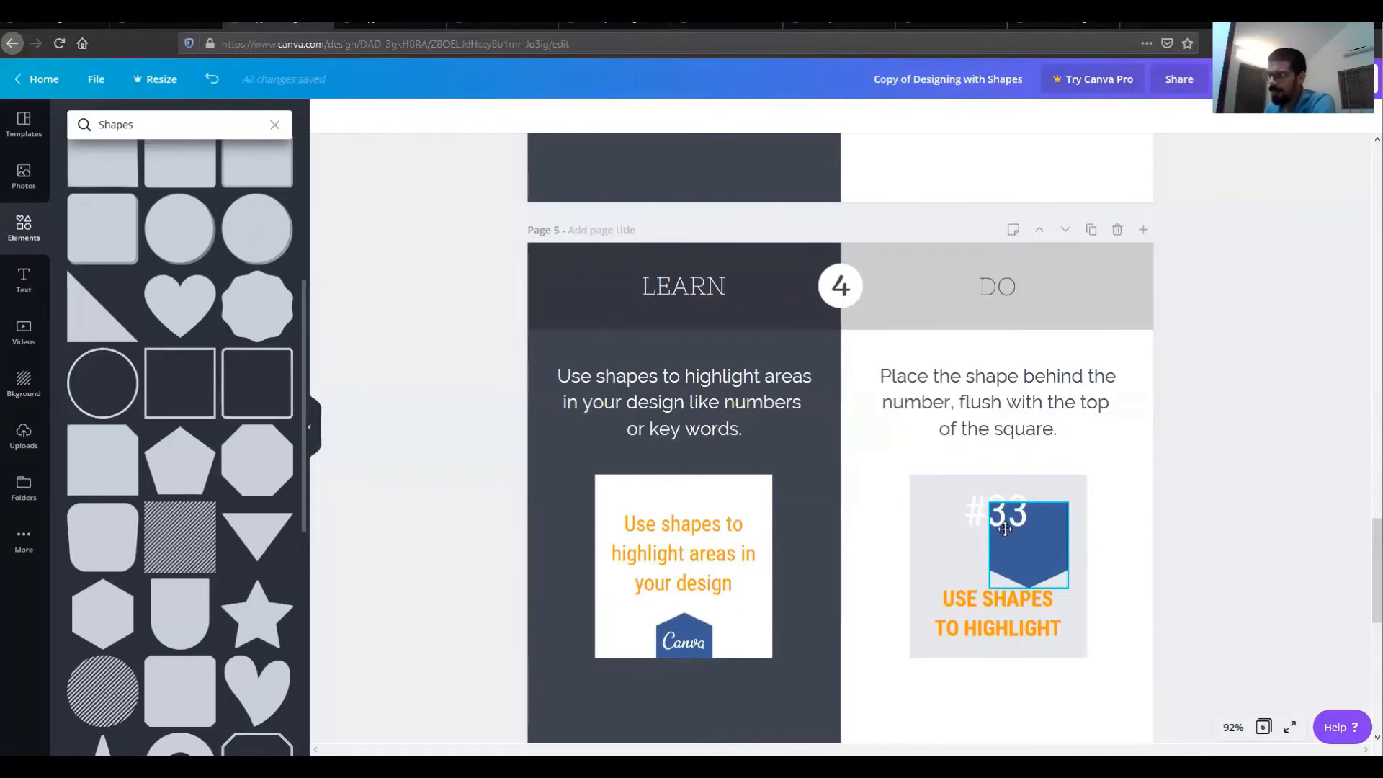
{"action": "left_click_drag", "start_coordinate": [1015, 543], "coordinate": [1012, 524]}
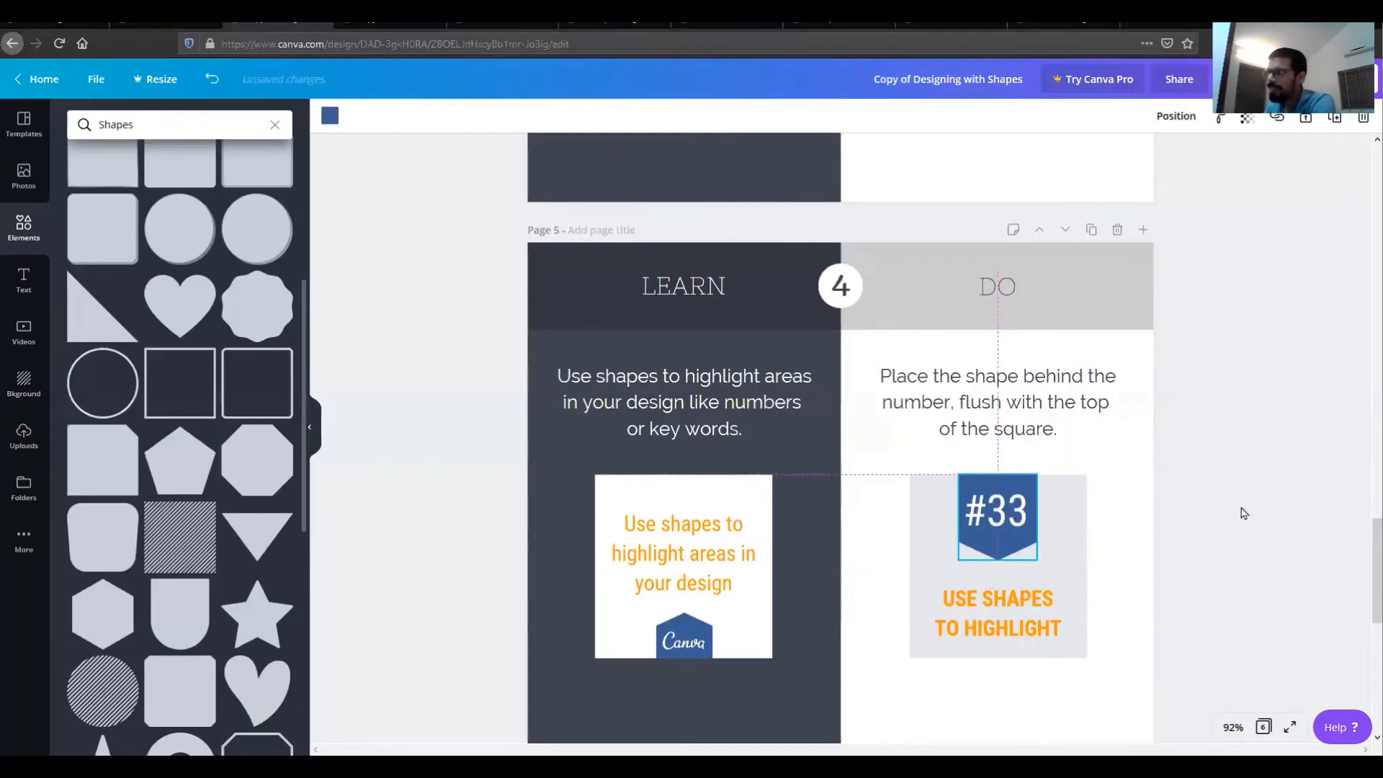
{"action": "left_click", "coordinate": [1250, 565]}
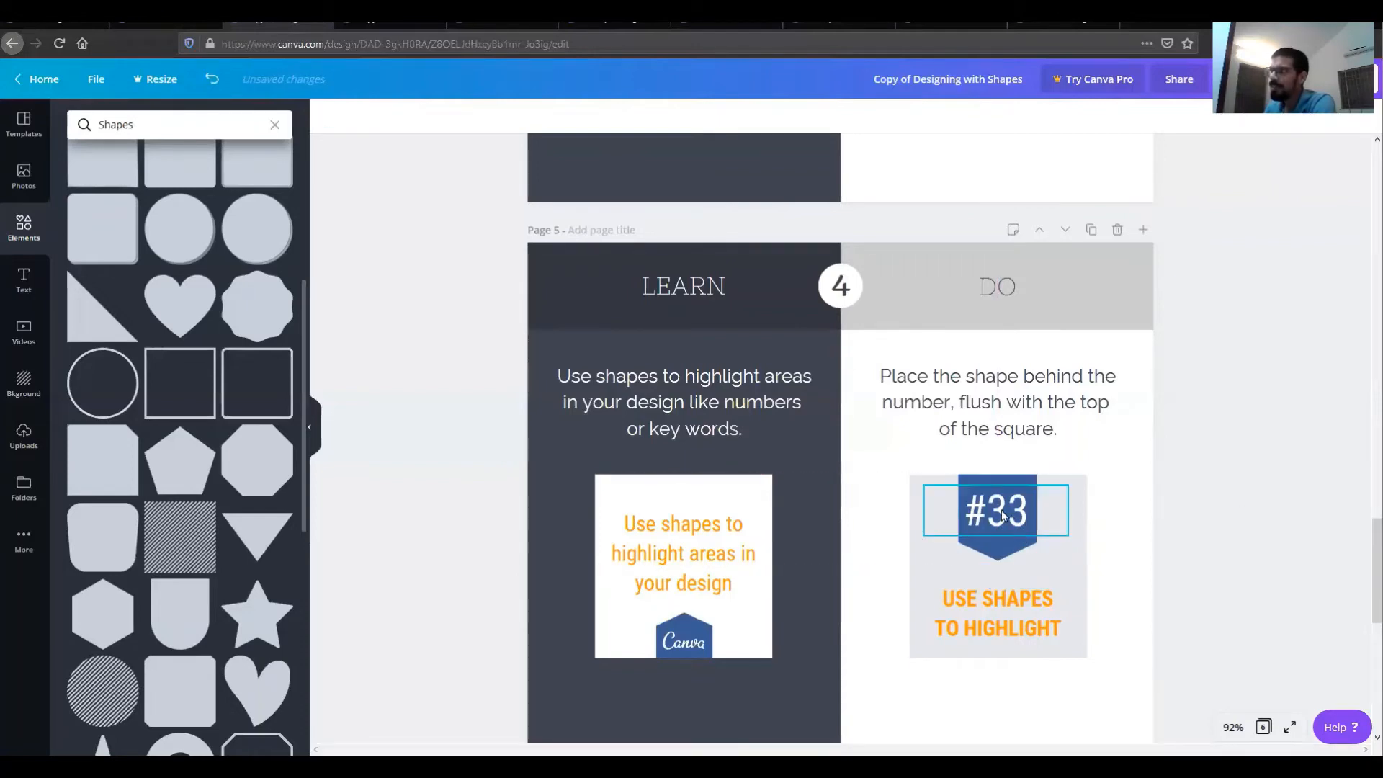
Step: Reposition the #33 text so it is centered on the blue shape
{"action": "left_click", "coordinate": [996, 550]}
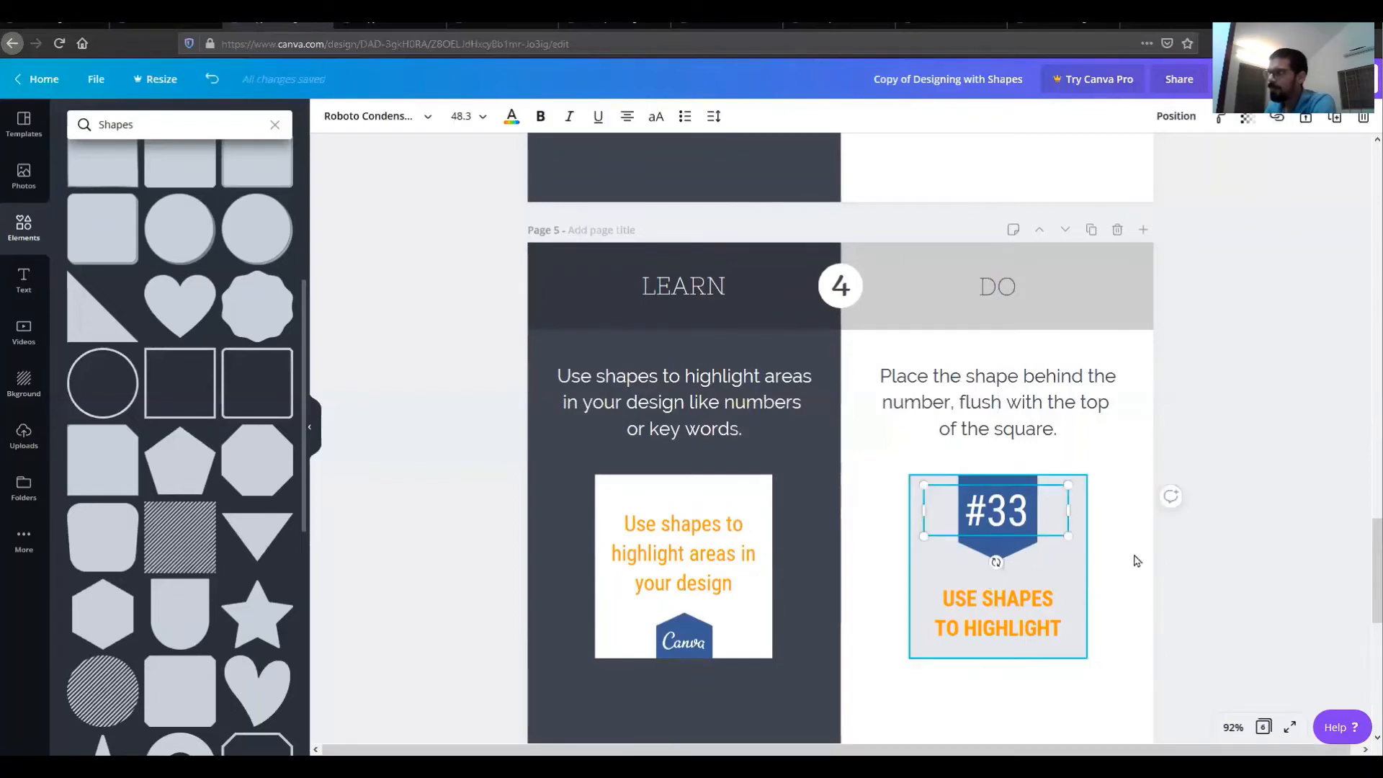
{"action": "left_click", "coordinate": [1018, 559]}
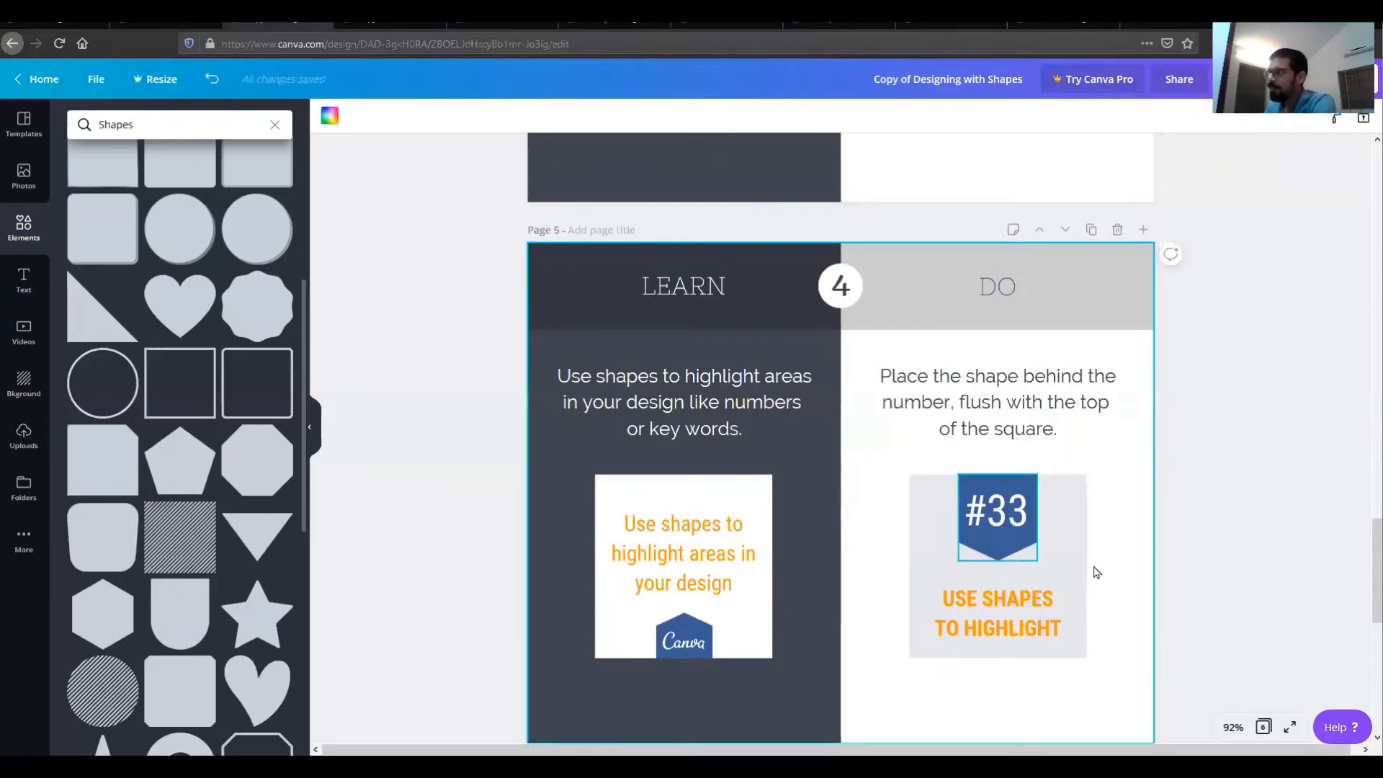
{"action": "left_click", "coordinate": [1030, 551]}
{"action": "left_click", "coordinate": [993, 556]}
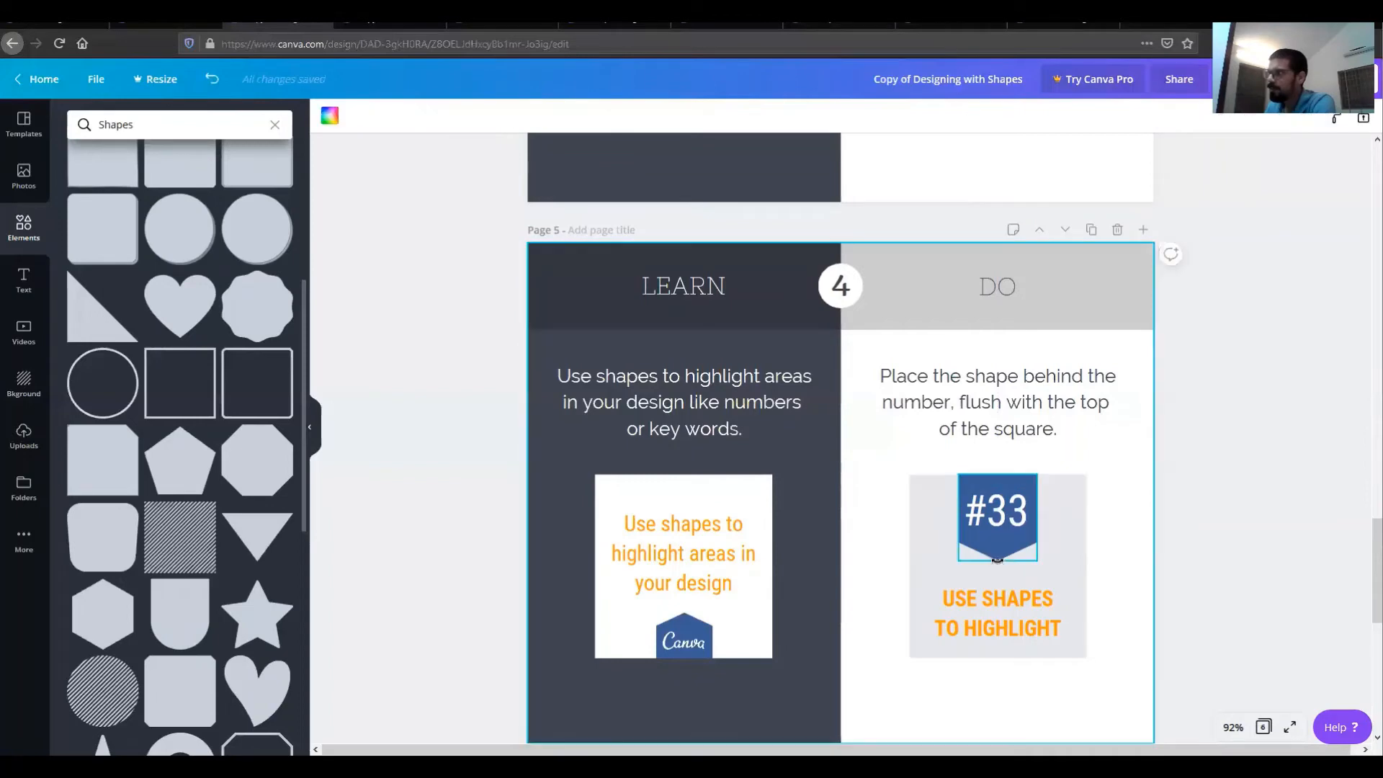
{"action": "left_click", "coordinate": [1019, 521]}
{"action": "mouse_move", "coordinate": [1011, 520]}
{"action": "left_mouse_down"}
{"action": "mouse_move", "coordinate": [1131, 452]}
{"action": "mouse_move", "coordinate": [1121, 471]}
{"action": "mouse_move", "coordinate": [995, 485]}
{"action": "mouse_move", "coordinate": [998, 533]}
{"action": "mouse_move", "coordinate": [998, 508]}
{"action": "left_mouse_up"}
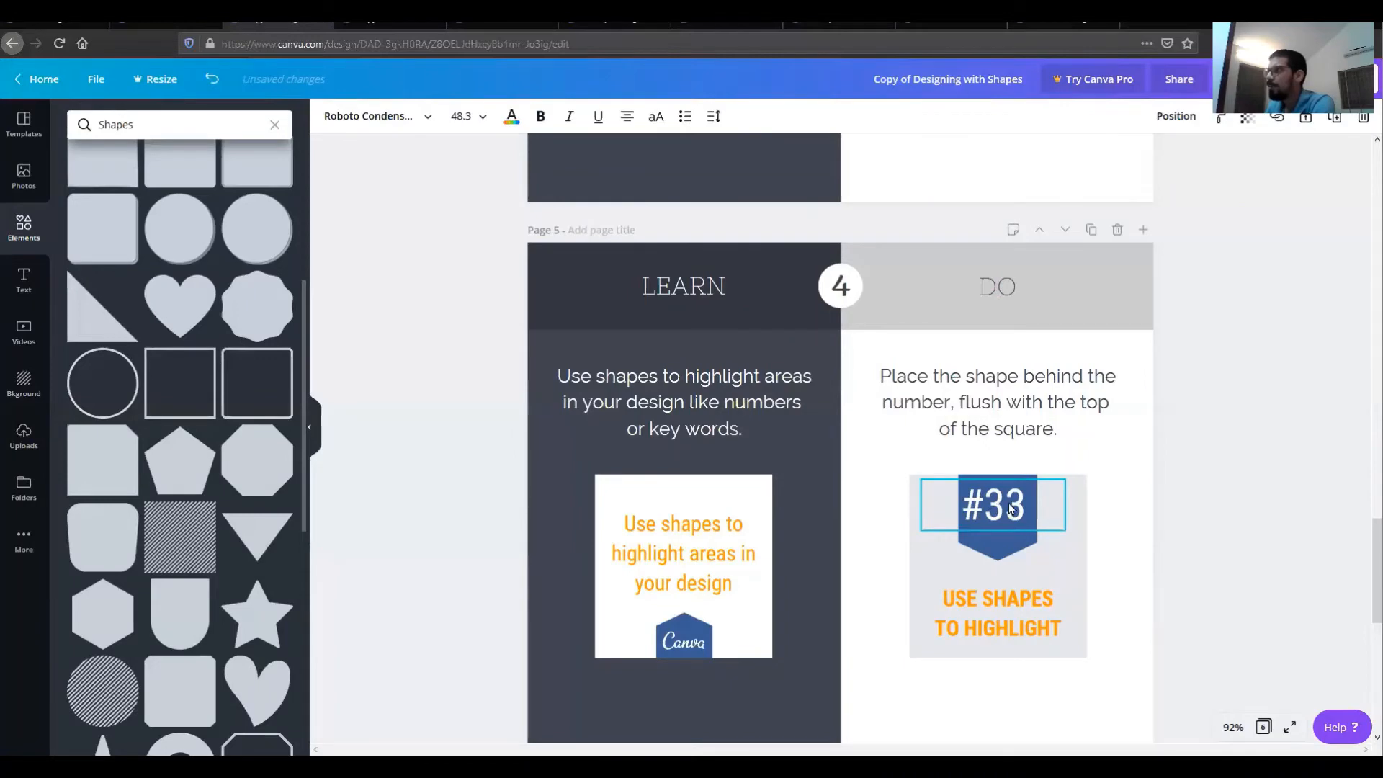
{"action": "left_click", "coordinate": [1117, 481]}
Step: In the Brilliant Backgrounds design, fill the BIG CITY image frame with a big city photo of a woman facing a skyline
{"action": "scroll", "coordinate": [1099, 479], "scroll_direction": "down", "scroll_amount": 3}
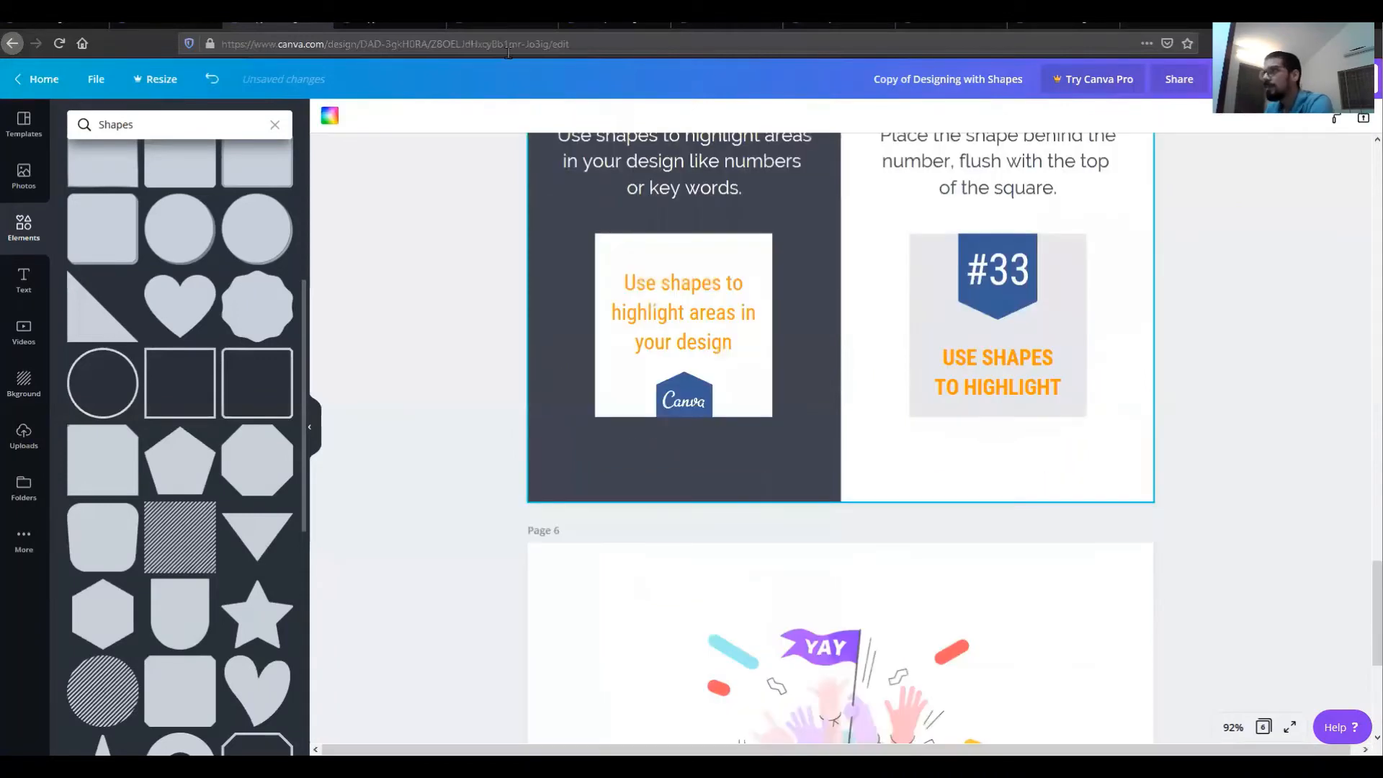
{"action": "scroll", "coordinate": [1099, 479], "scroll_direction": "down", "scroll_amount": 3}
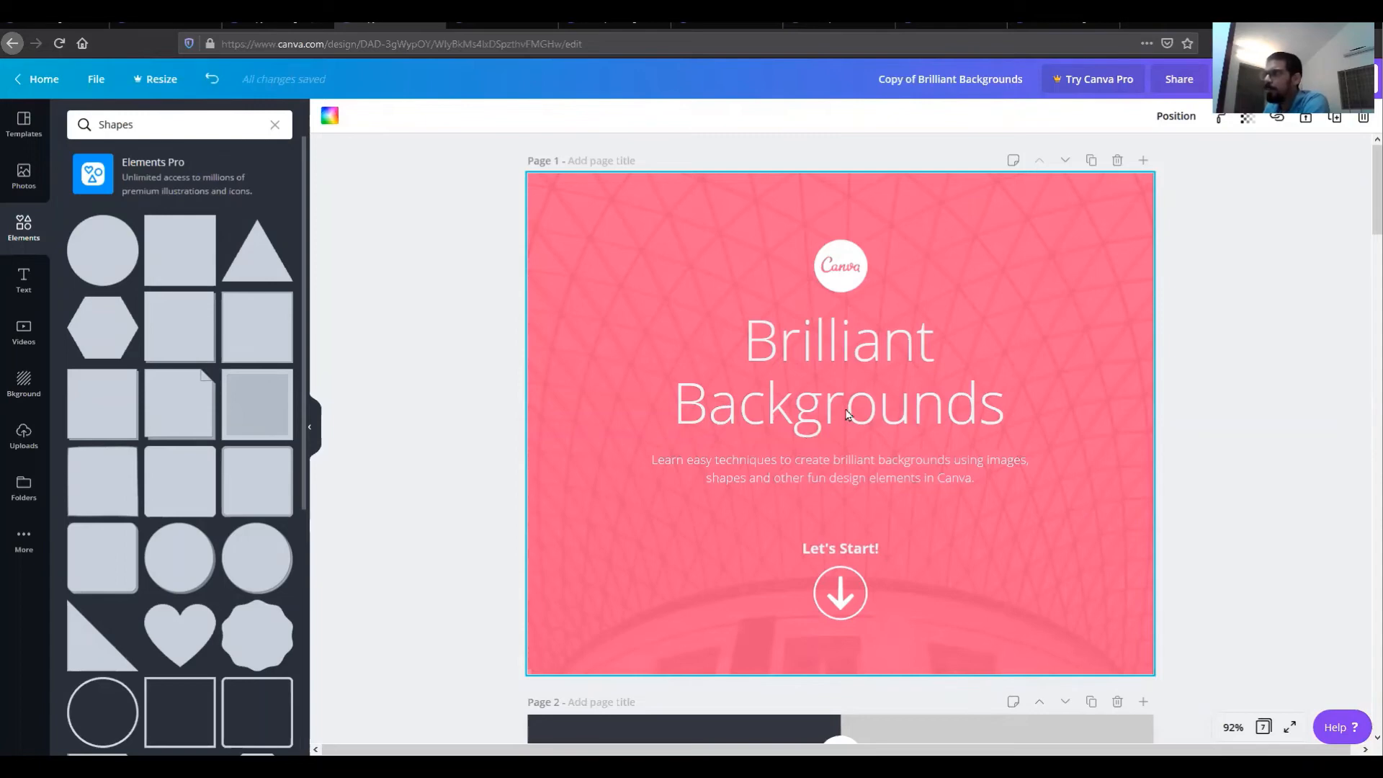
{"action": "scroll", "coordinate": [847, 414], "scroll_direction": "down", "scroll_amount": 6}
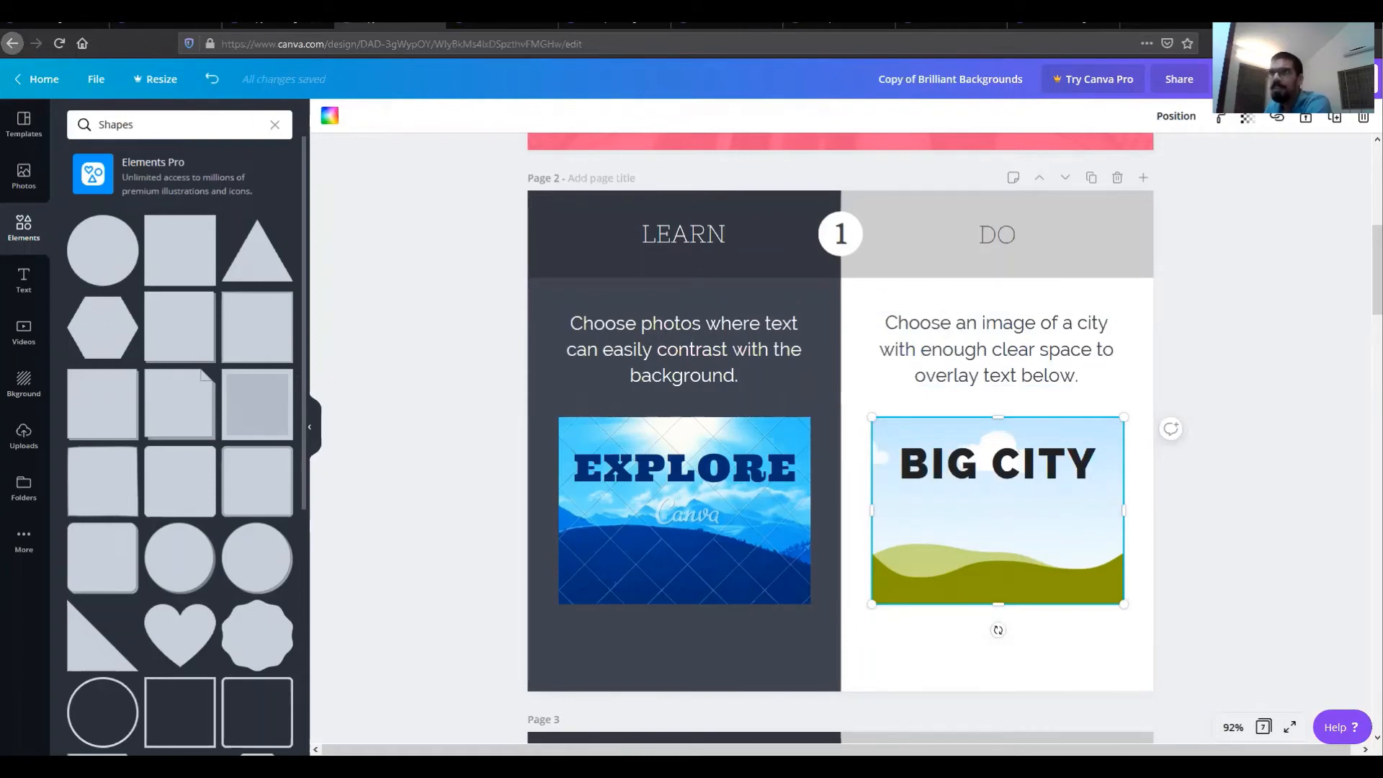
{"action": "left_click", "coordinate": [24, 177]}
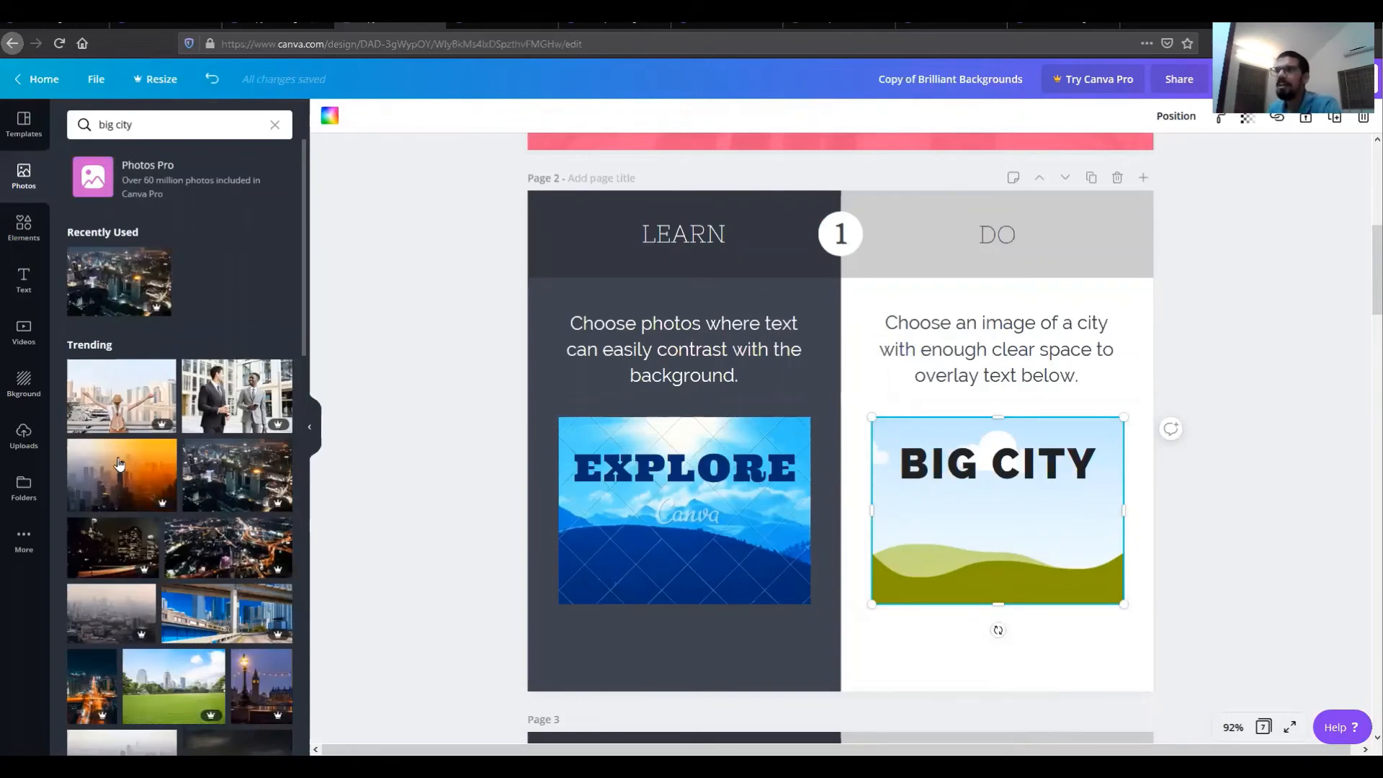
{"action": "left_click", "coordinate": [239, 478]}
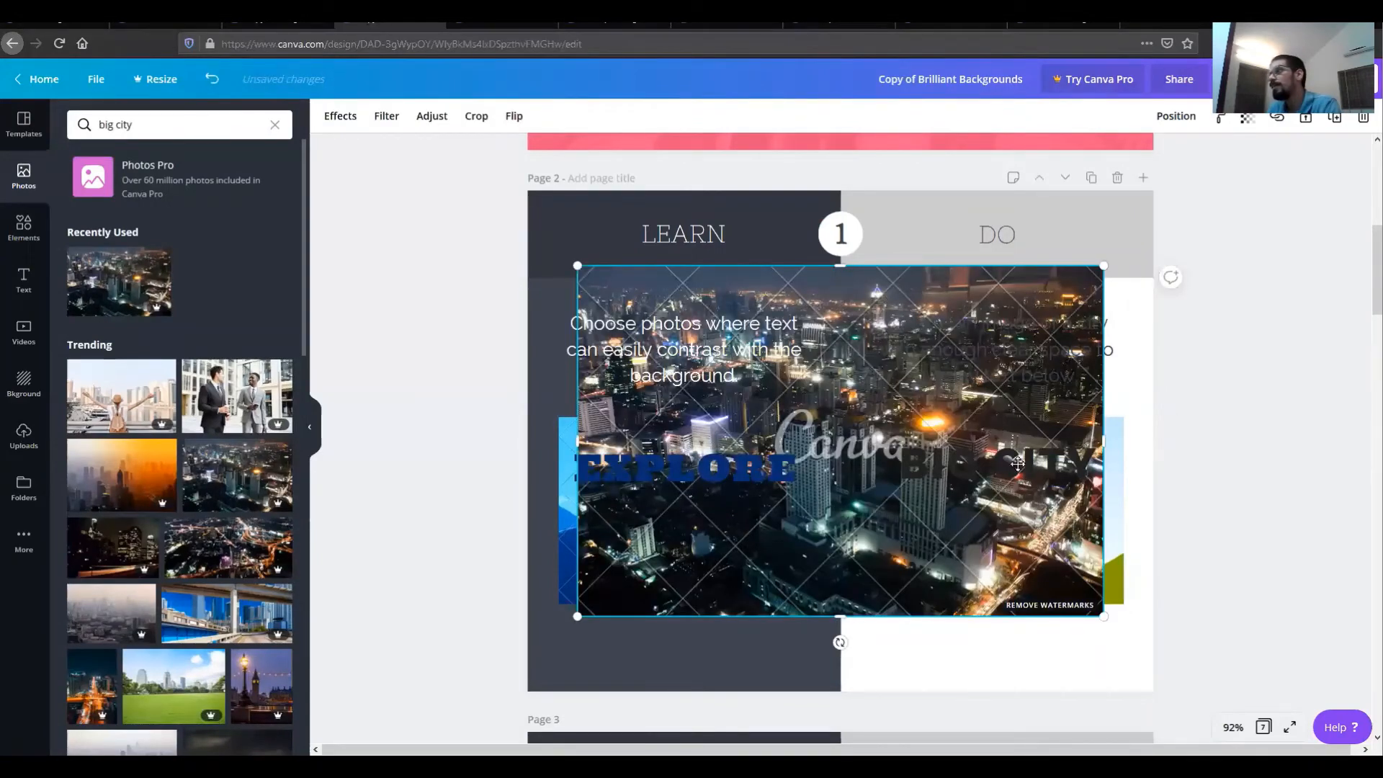
{"action": "left_click_drag", "start_coordinate": [1017, 464], "coordinate": [987, 442]}
{"action": "mouse_move", "coordinate": [909, 443]}
{"action": "left_mouse_down"}
{"action": "mouse_move", "coordinate": [910, 478]}
{"action": "mouse_move", "coordinate": [908, 440]}
{"action": "left_mouse_up"}
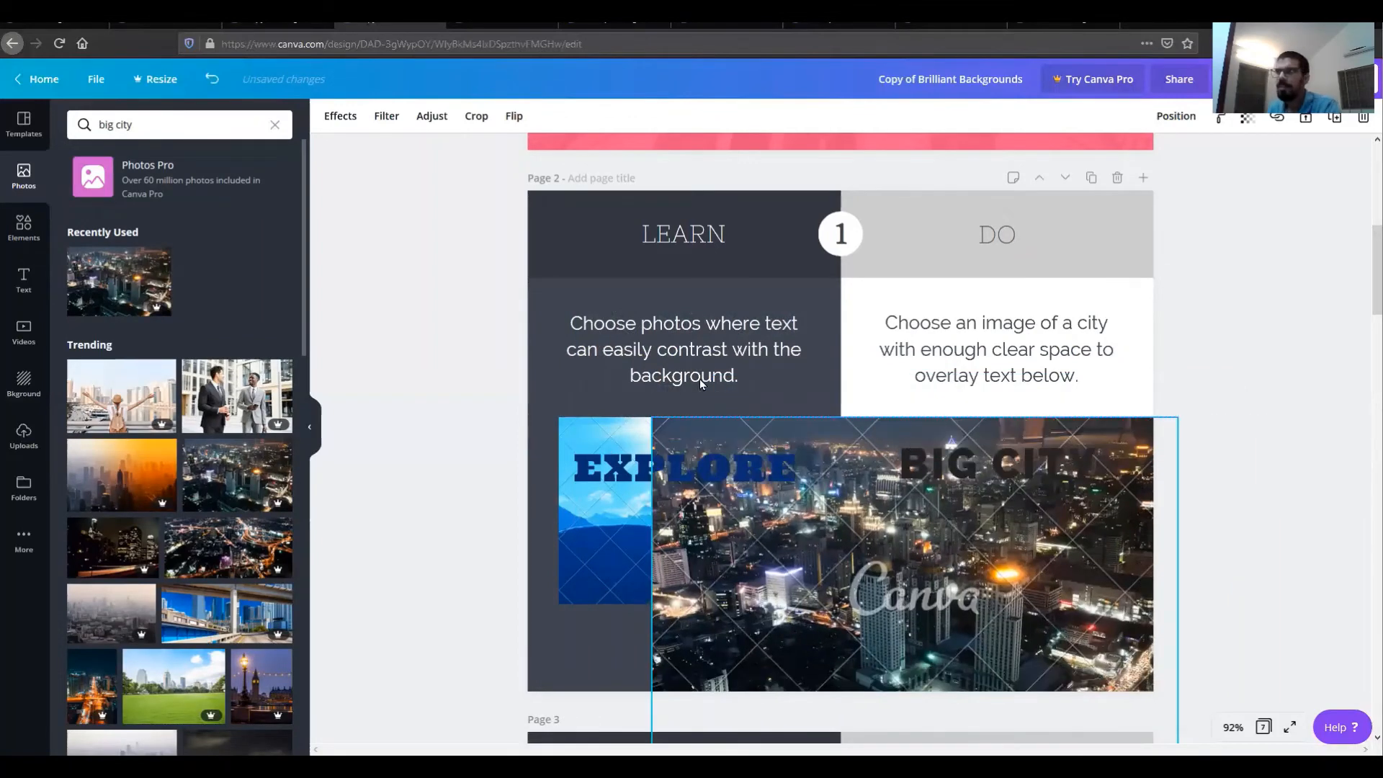
{"action": "left_click_drag", "start_coordinate": [699, 379], "coordinate": [882, 469]}
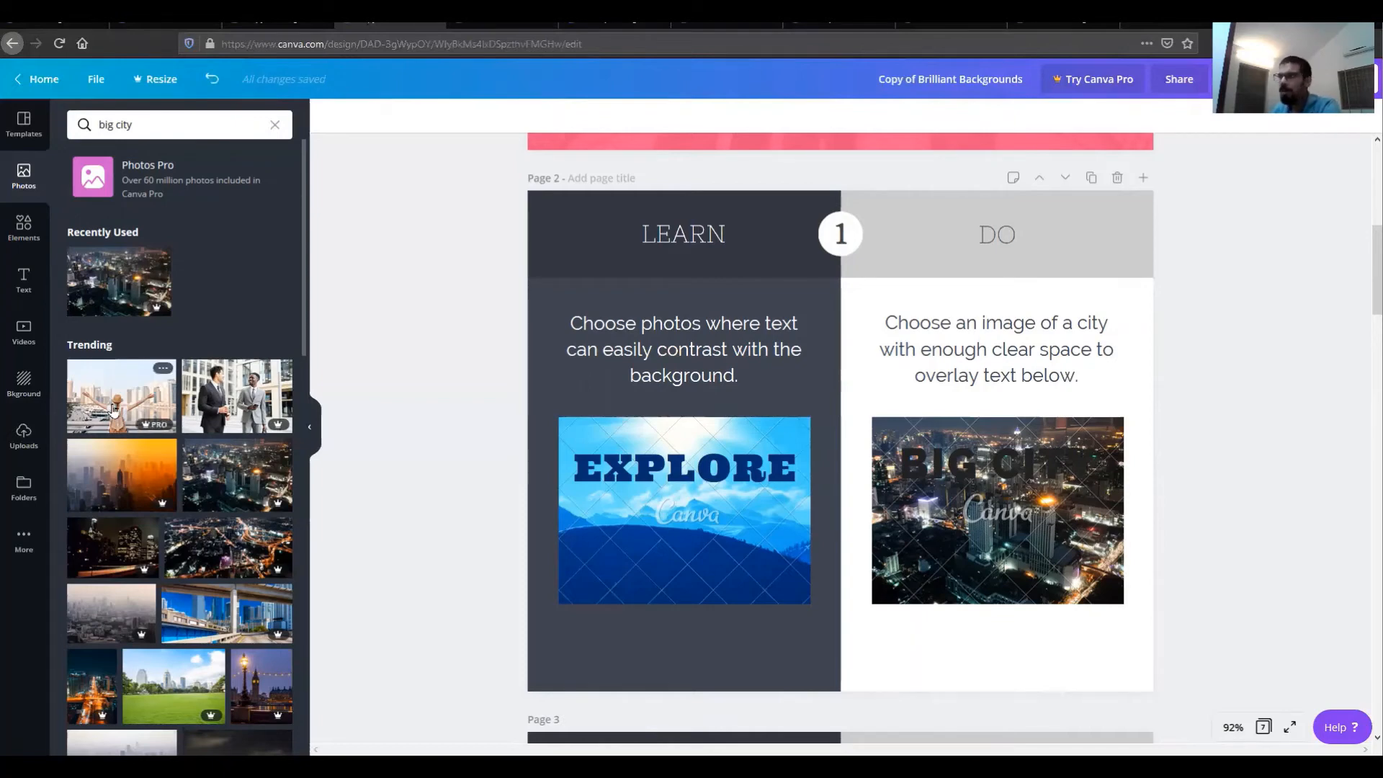
{"action": "left_click_drag", "start_coordinate": [113, 409], "coordinate": [893, 452]}
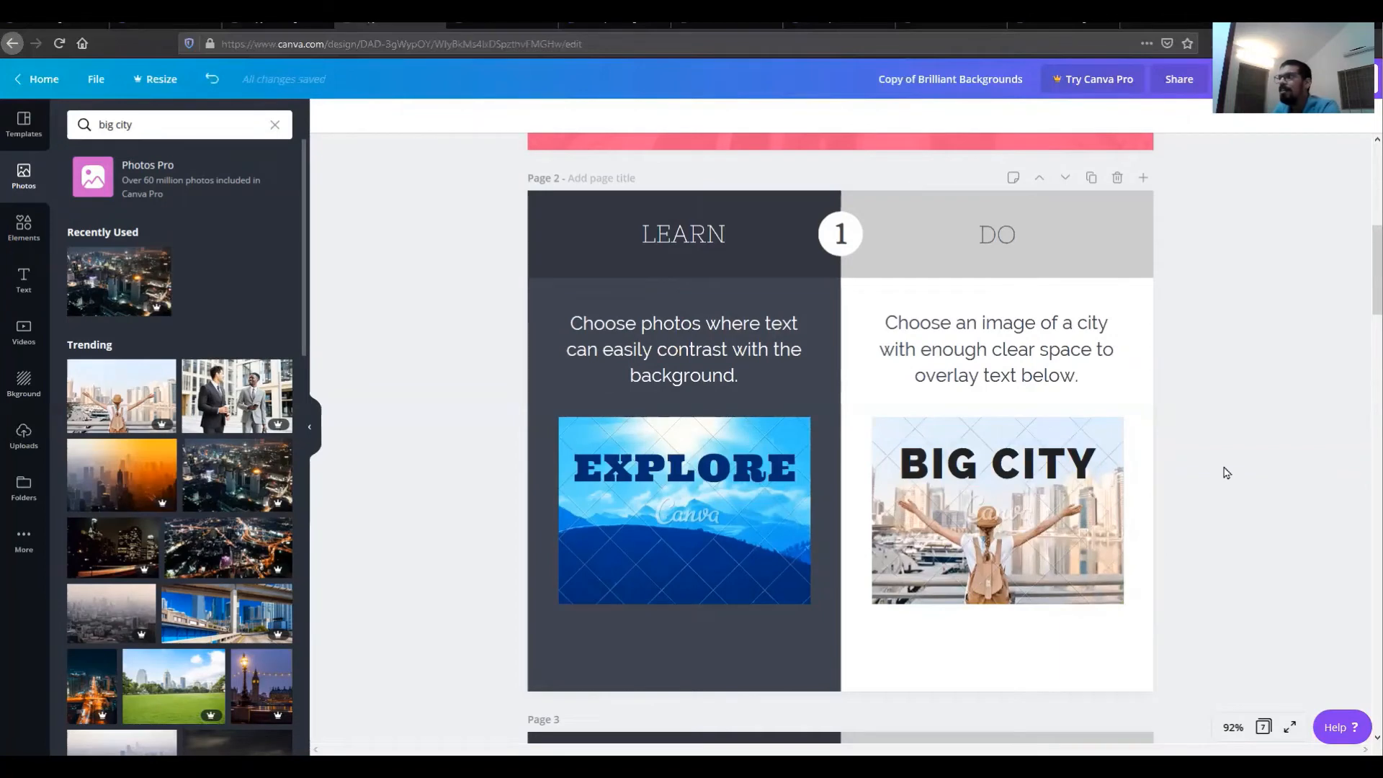
Step: On page 3, move the transparent shape down over the top of the Contrast Color surfer image
{"action": "scroll", "coordinate": [1226, 472], "scroll_direction": "down", "scroll_amount": 5}
{"action": "scroll", "coordinate": [1217, 473], "scroll_direction": "down", "scroll_amount": 2}
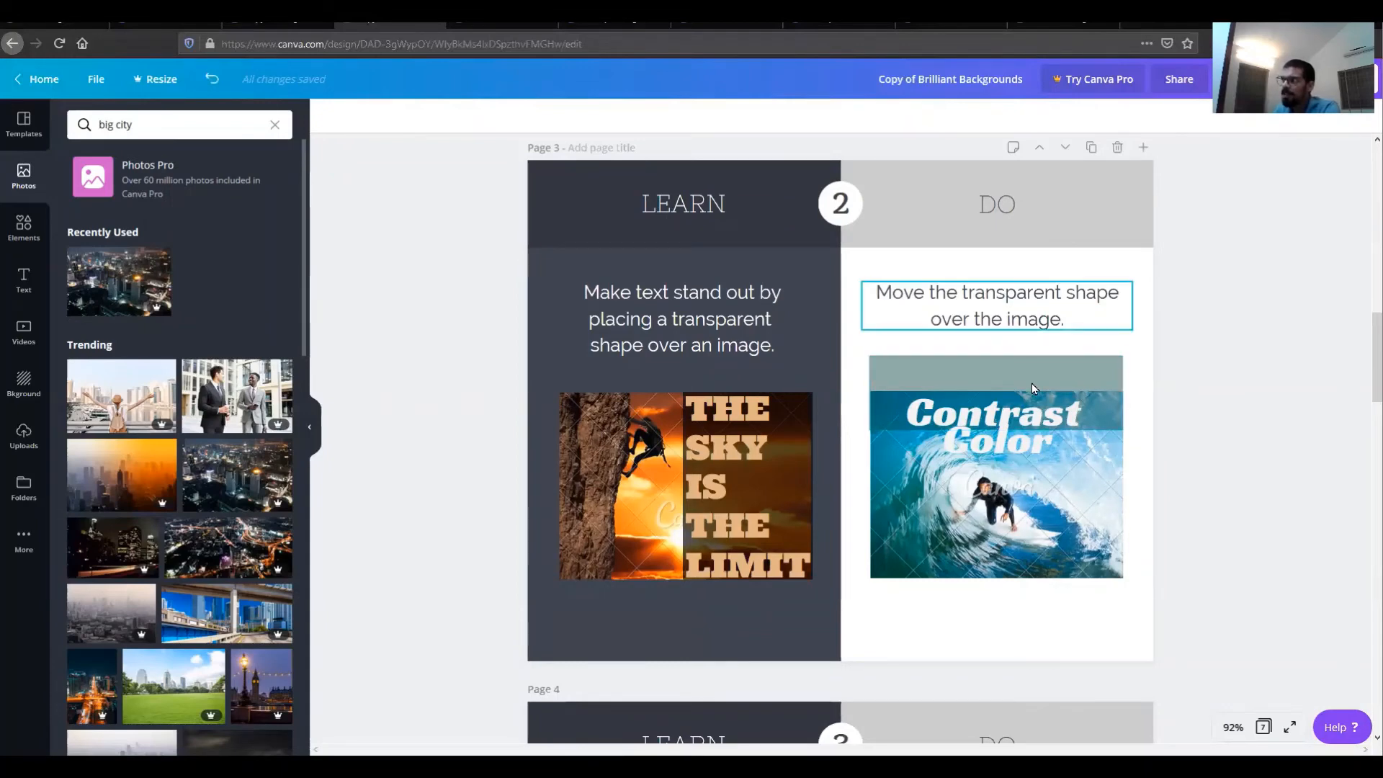
{"action": "left_click_drag", "start_coordinate": [1032, 383], "coordinate": [1038, 412]}
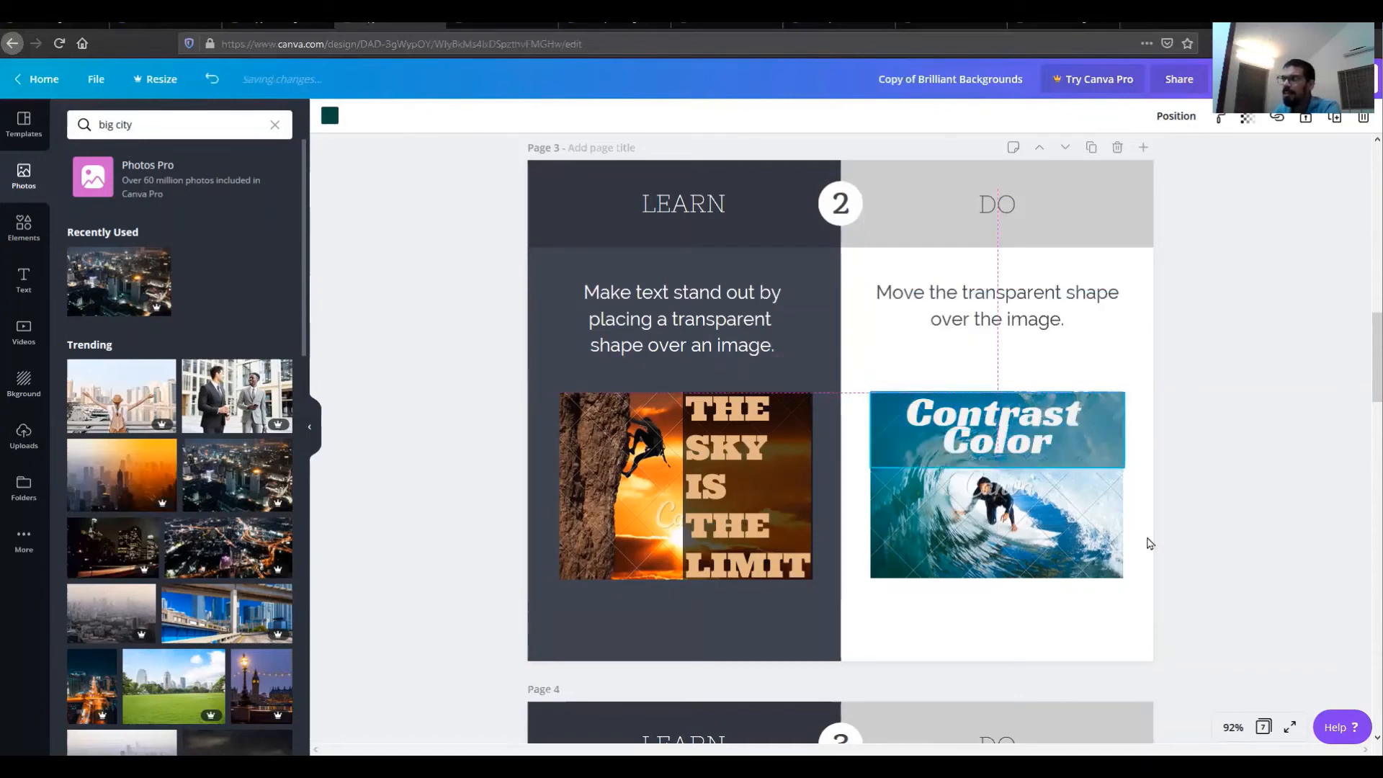
{"action": "left_click", "coordinate": [1148, 546]}
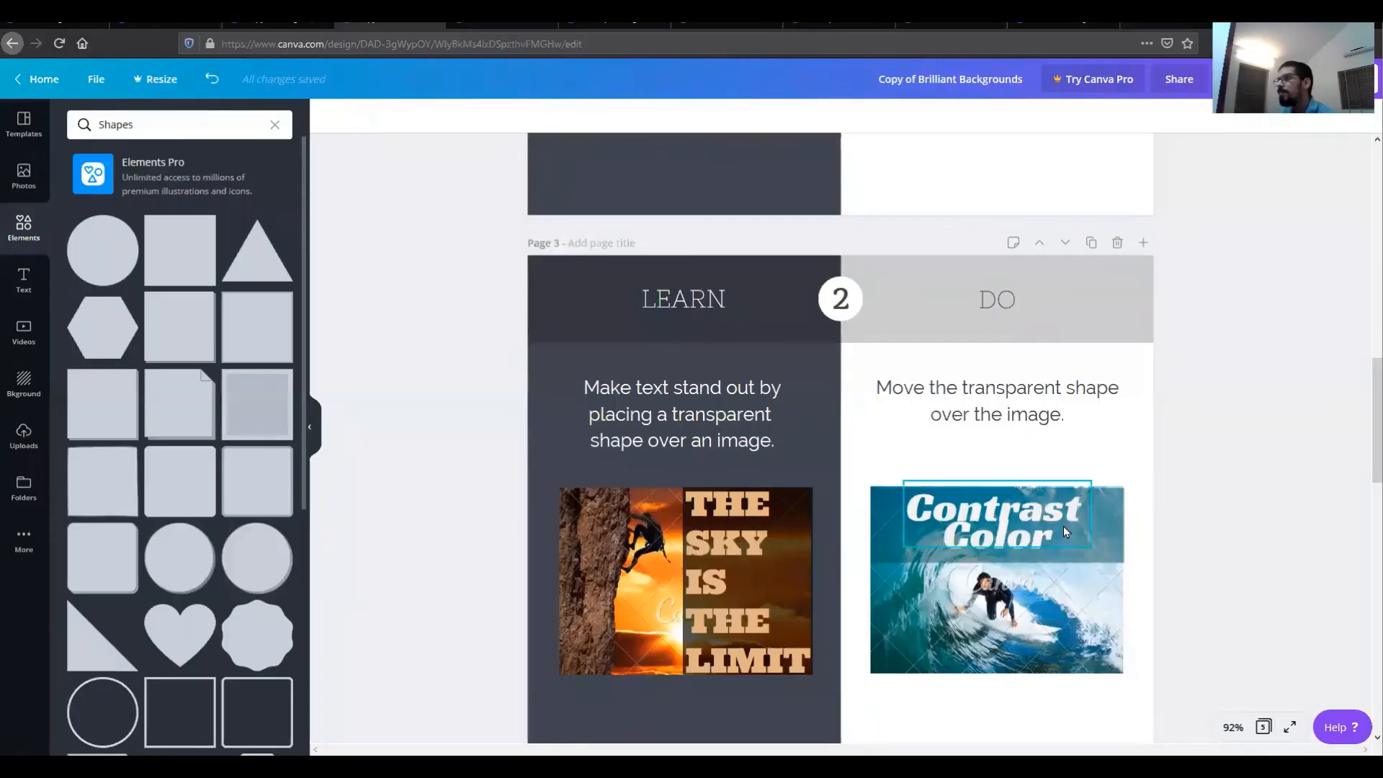
Step: Crop the apple photo down to a small rectangle of its orange skin texture
{"action": "scroll", "coordinate": [1063, 526], "scroll_direction": "down", "scroll_amount": 3}
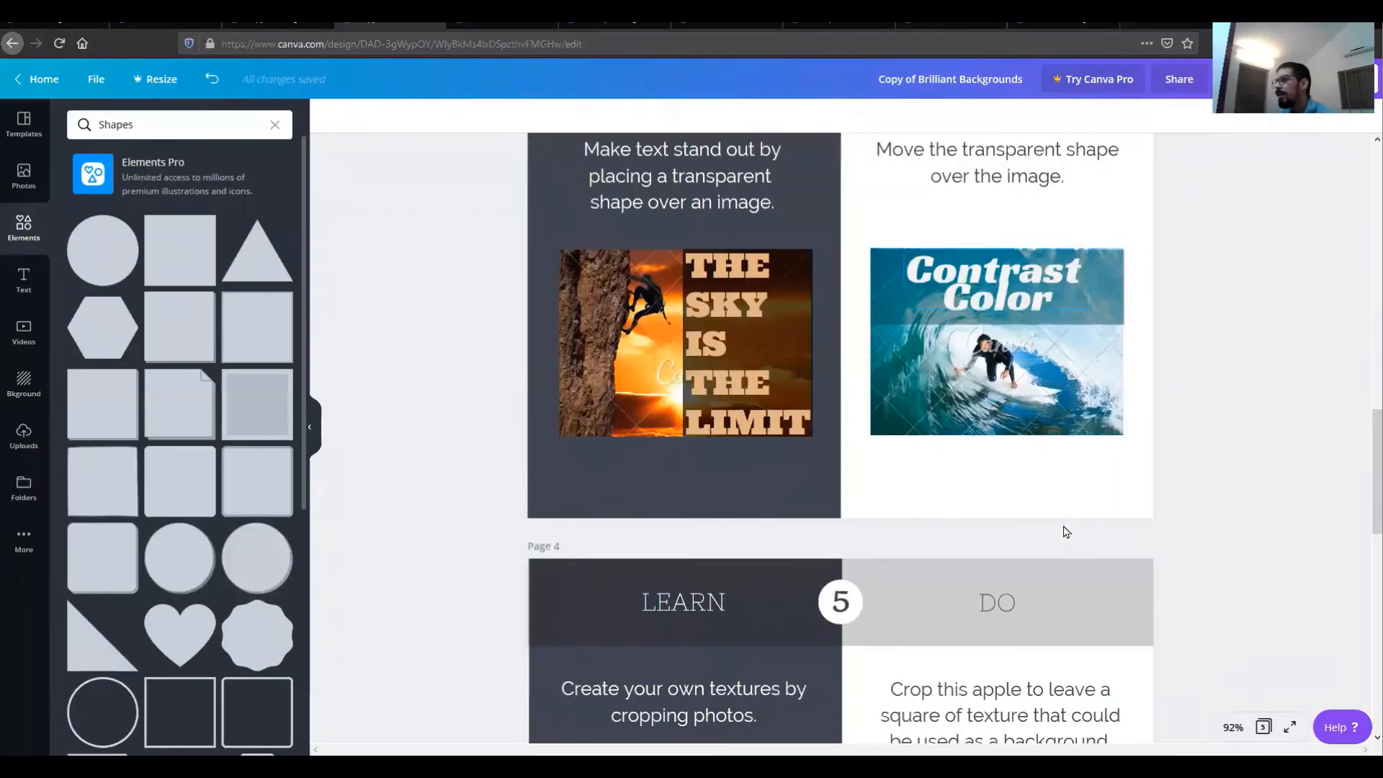
{"action": "scroll", "coordinate": [1065, 532], "scroll_direction": "down", "scroll_amount": 6}
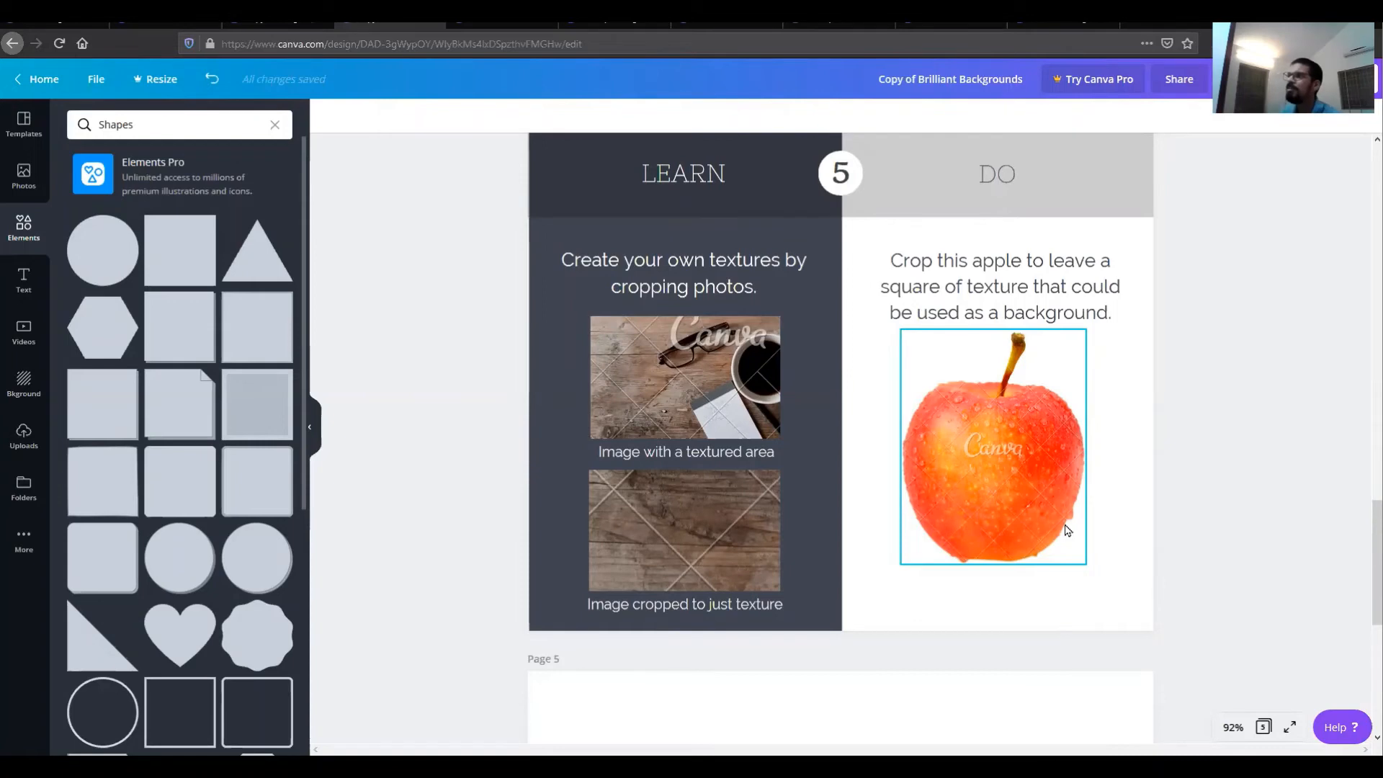
{"action": "double_click", "coordinate": [996, 504]}
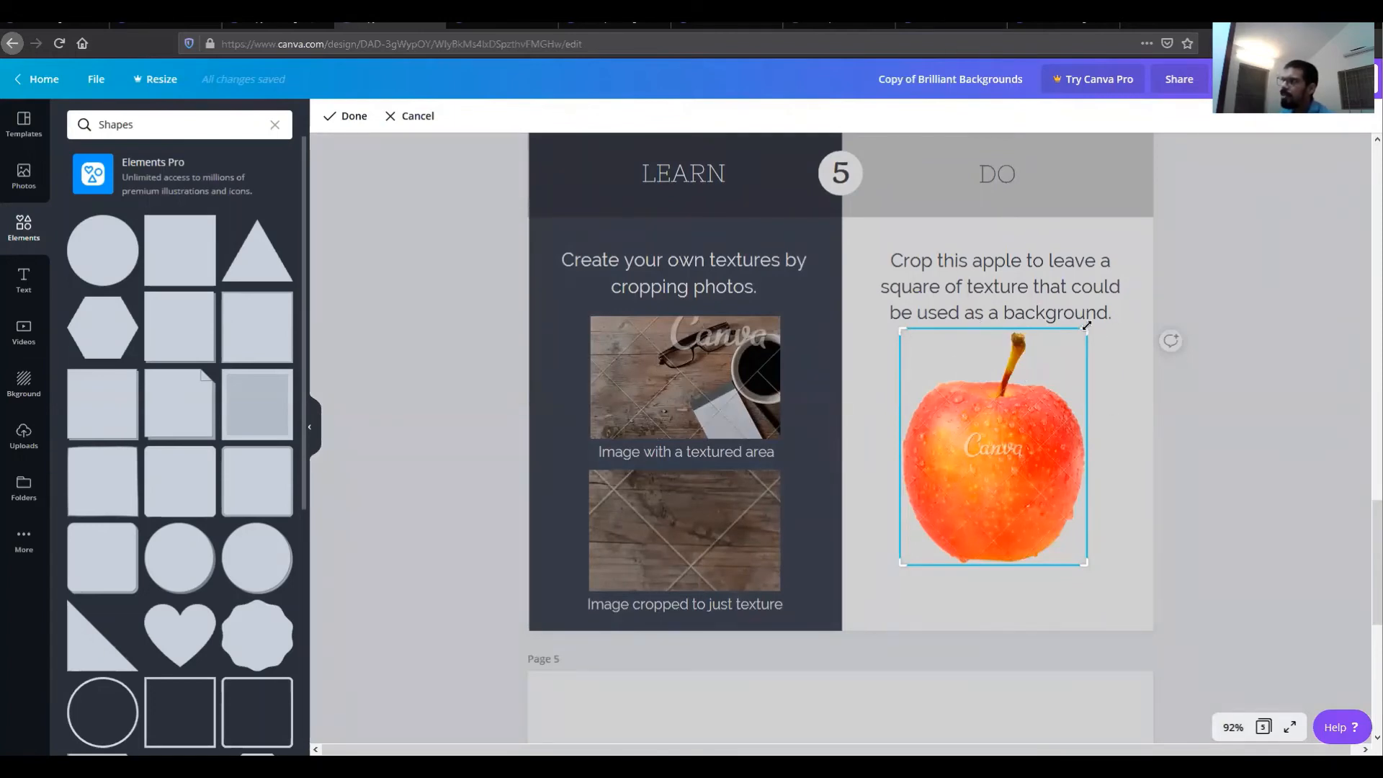
{"action": "left_click_drag", "start_coordinate": [1087, 326], "coordinate": [1071, 459]}
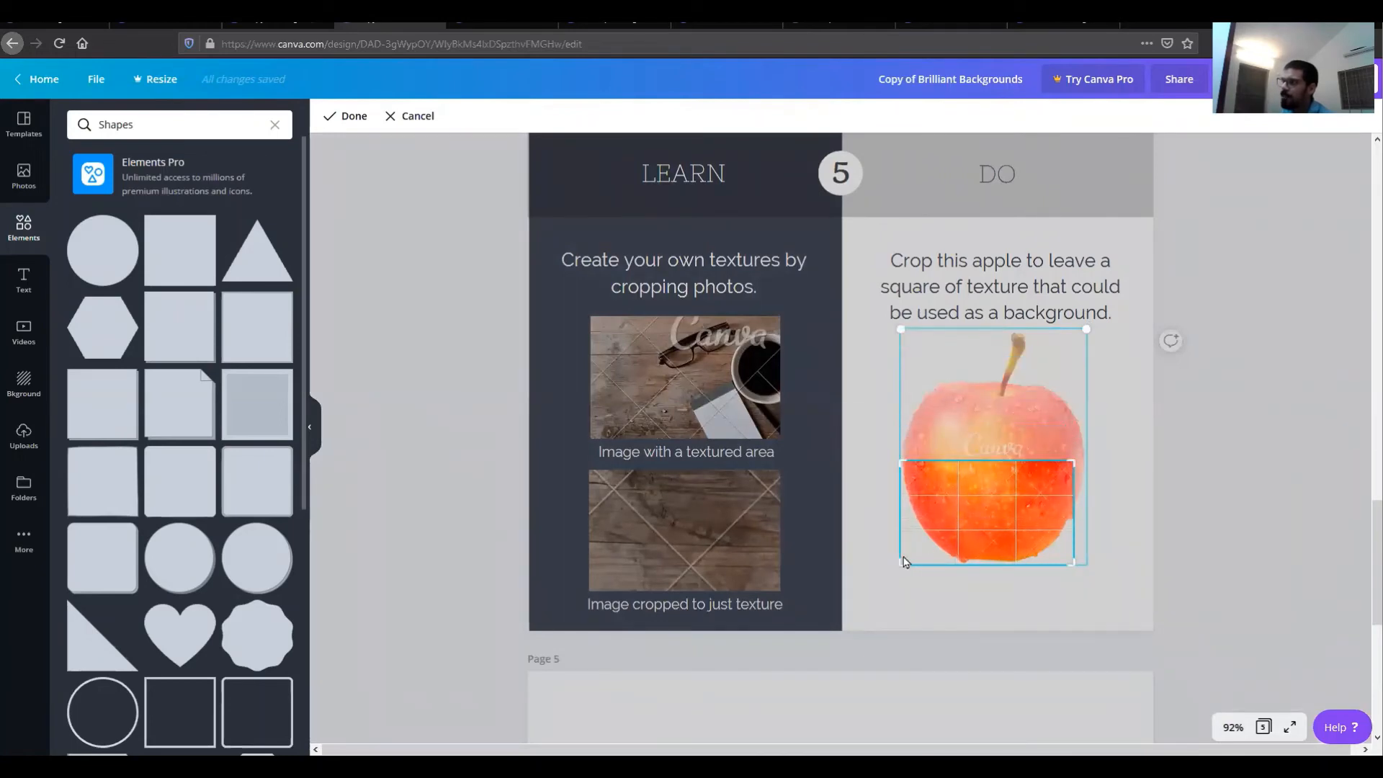
{"action": "left_click_drag", "start_coordinate": [900, 565], "coordinate": [946, 525]}
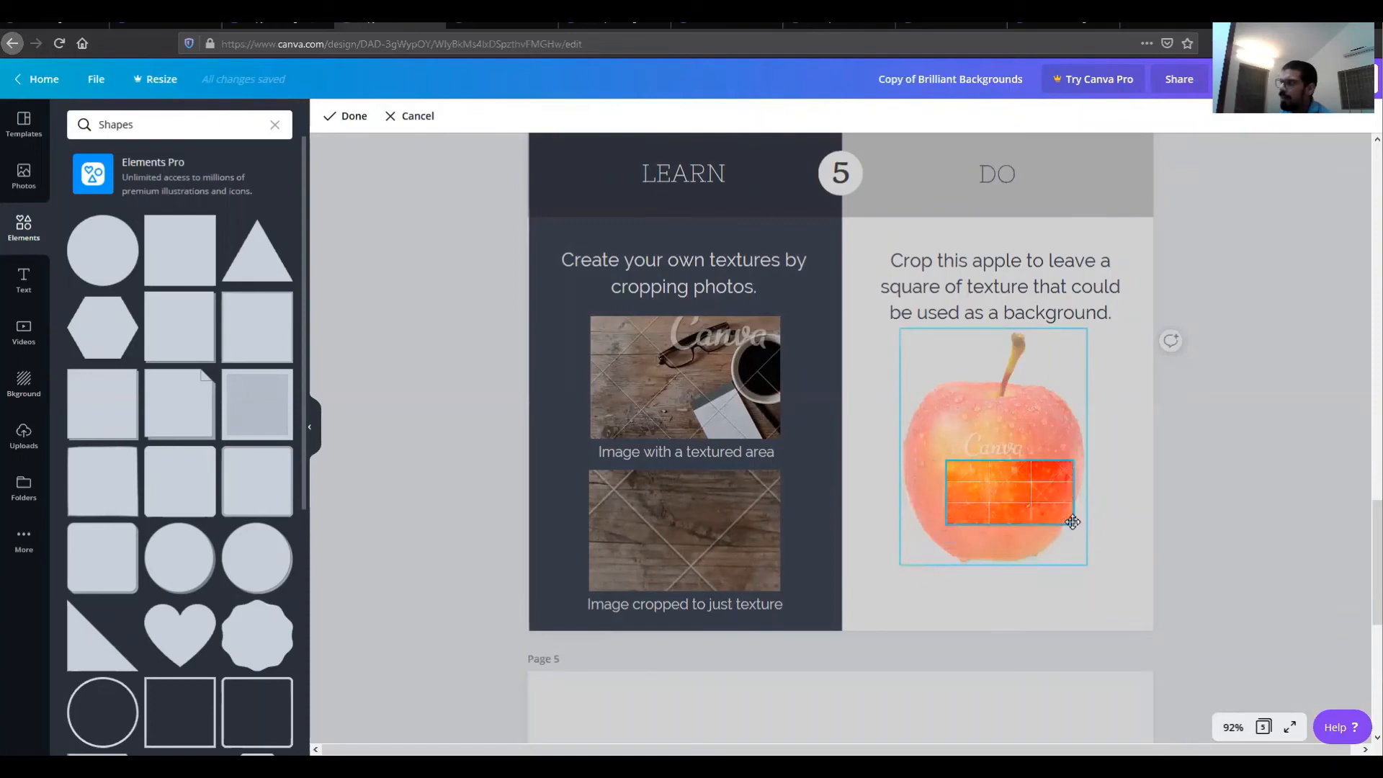
{"action": "left_click_drag", "start_coordinate": [1071, 525], "coordinate": [1048, 520]}
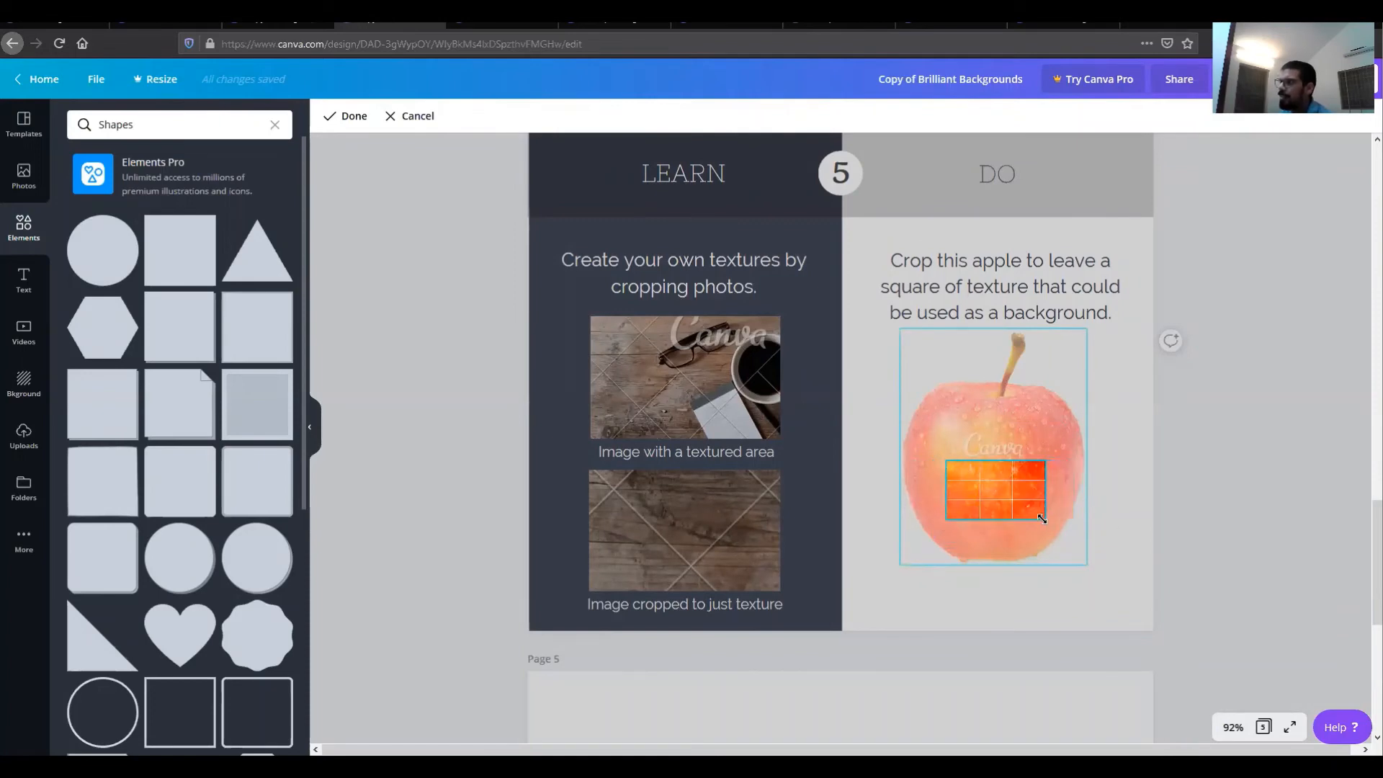
{"action": "left_click", "coordinate": [1198, 525]}
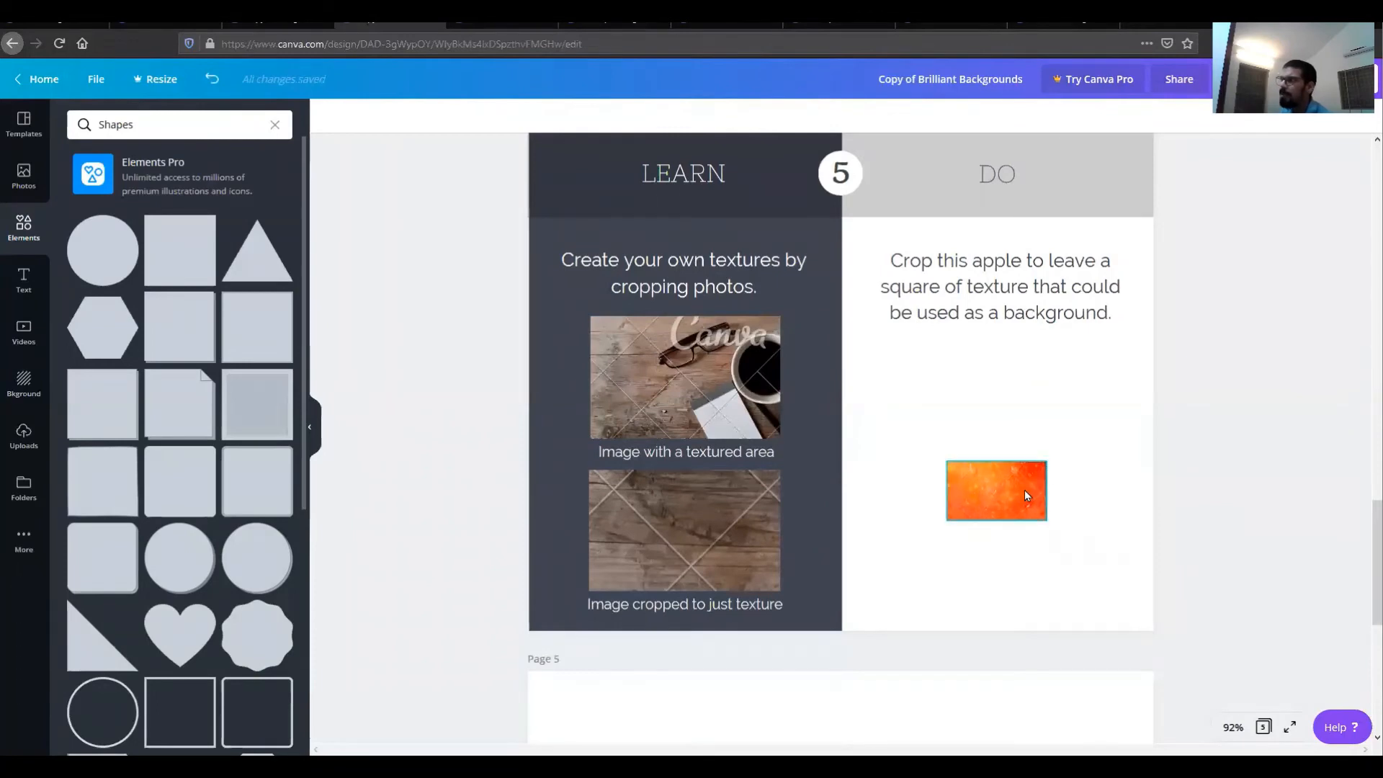
Step: Reopen the cropped apple in crop mode to compare the texture area against the whole photo
{"action": "double_click", "coordinate": [984, 491]}
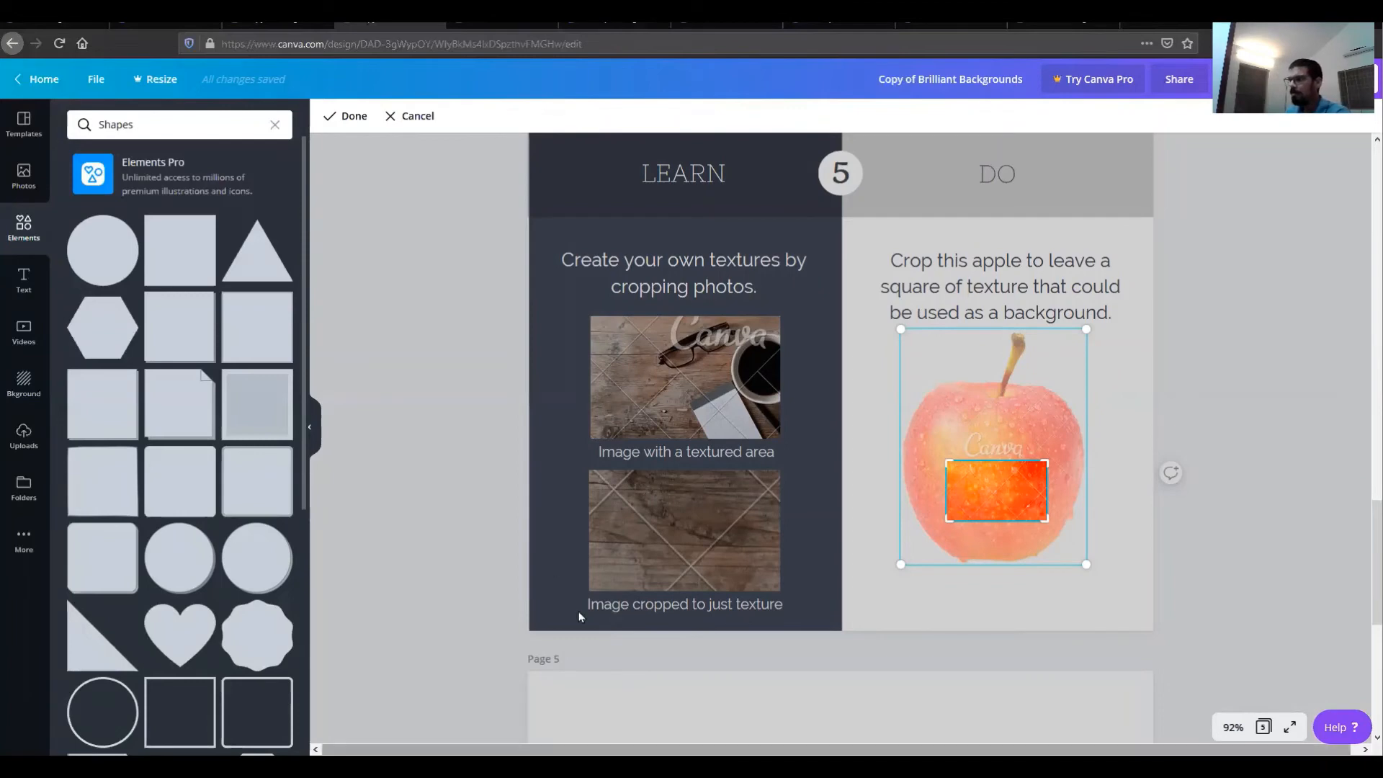
{"action": "scroll", "coordinate": [920, 514], "scroll_direction": "up", "scroll_amount": 1}
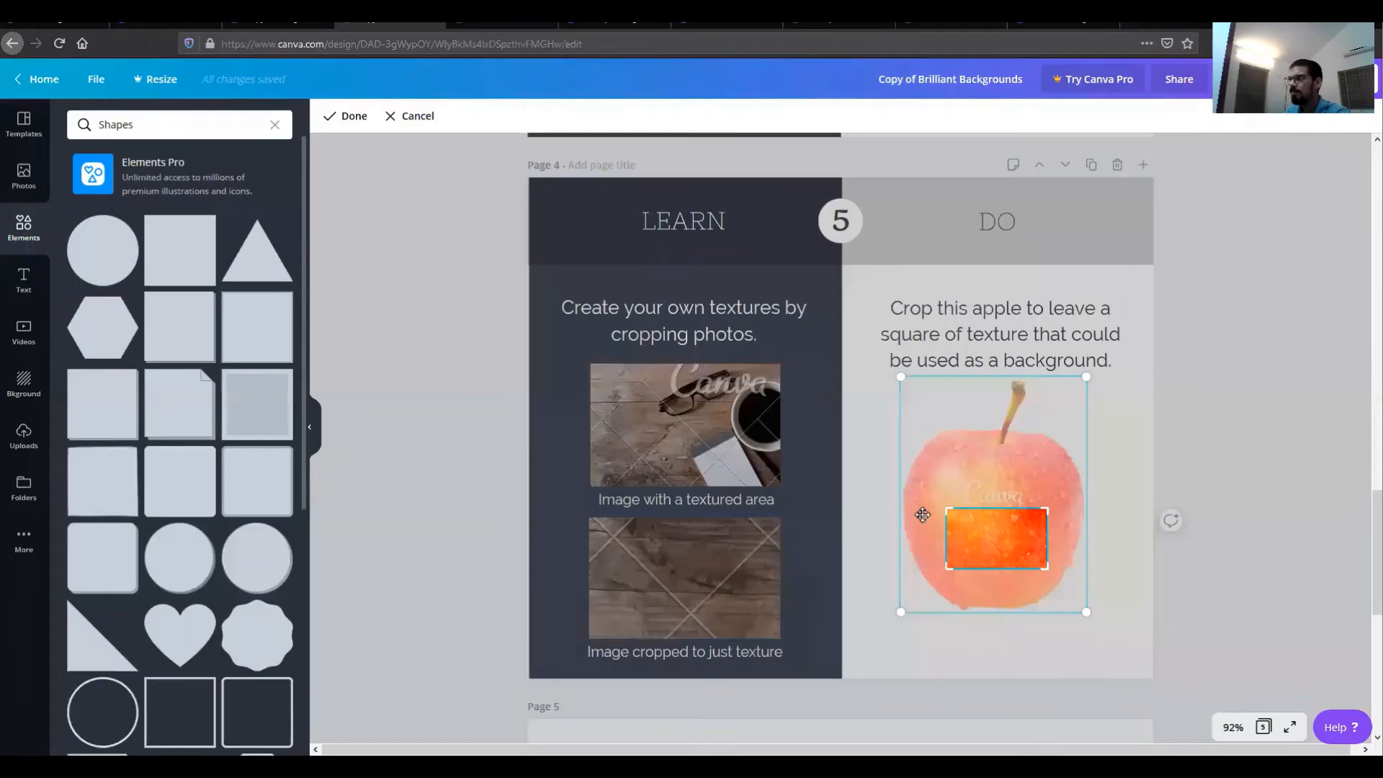
{"action": "scroll", "coordinate": [919, 522], "scroll_direction": "down", "scroll_amount": 5}
{"action": "scroll", "coordinate": [918, 523], "scroll_direction": "down", "scroll_amount": 2}
{"action": "scroll", "coordinate": [917, 526], "scroll_direction": "up", "scroll_amount": 8}
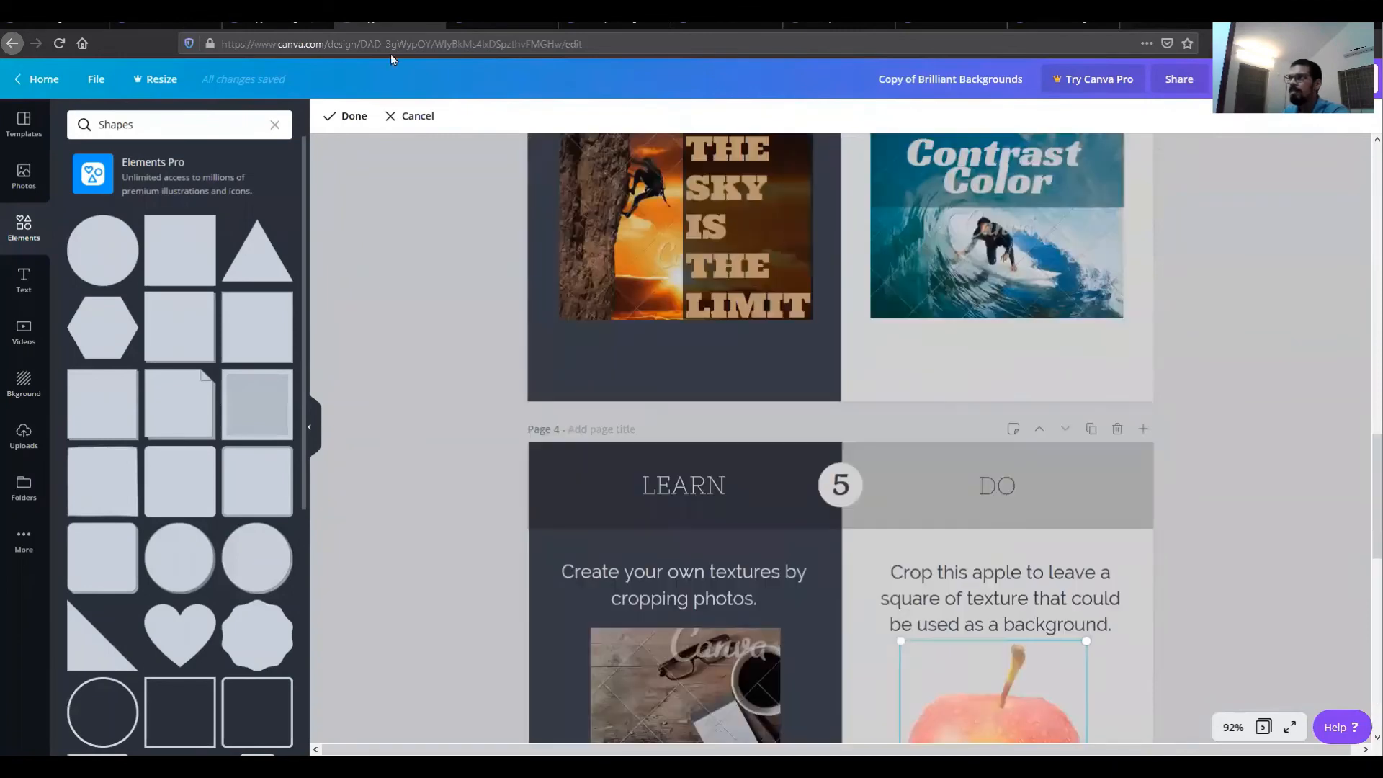
Step: In the Tutorial - Color Your Design file, recolor the watermelon's rind dark green
{"action": "left_click", "coordinate": [508, 22]}
{"action": "scroll", "coordinate": [537, 392], "scroll_direction": "down", "scroll_amount": 5}
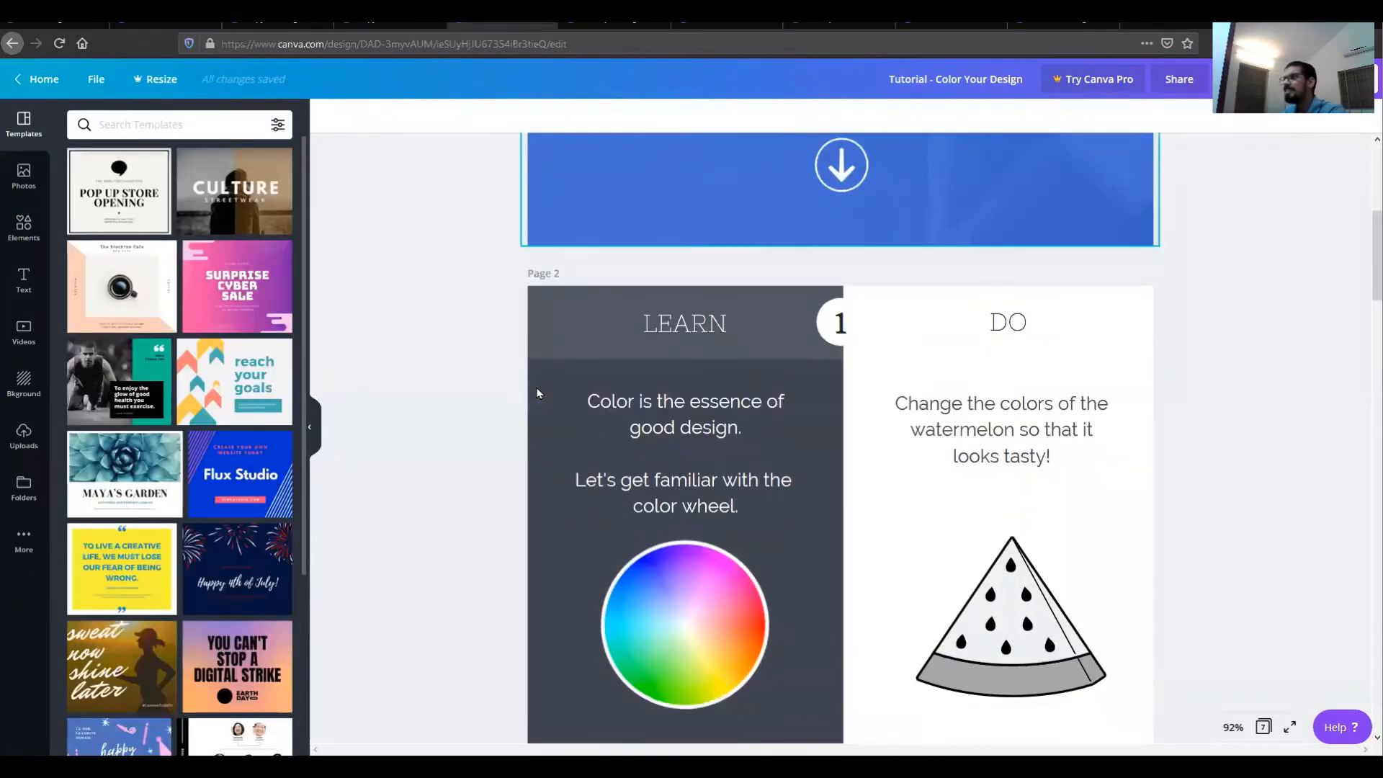
{"action": "scroll", "coordinate": [537, 392], "scroll_direction": "up", "scroll_amount": 3}
{"action": "scroll", "coordinate": [537, 392], "scroll_direction": "down", "scroll_amount": 2}
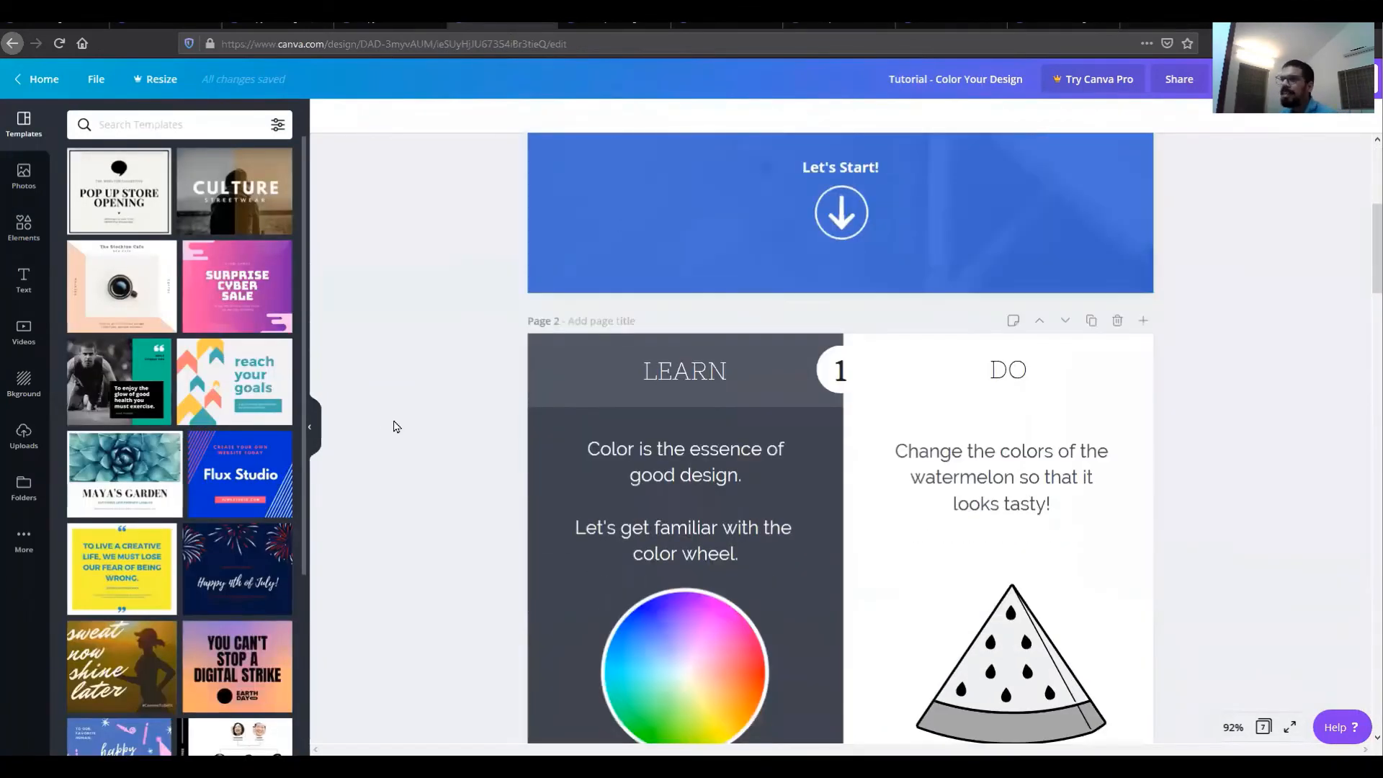
{"action": "scroll", "coordinate": [393, 427], "scroll_direction": "down", "scroll_amount": 3}
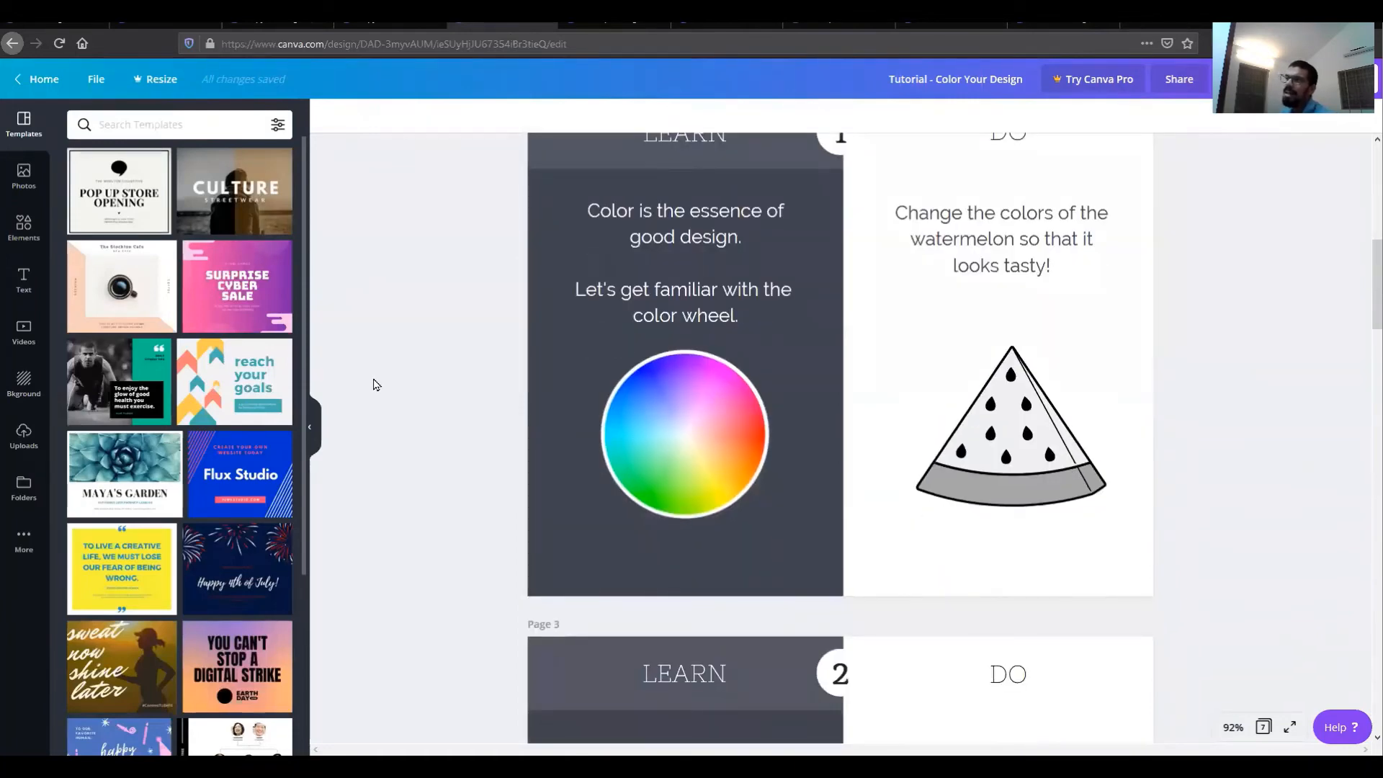
{"action": "left_click", "coordinate": [1046, 448]}
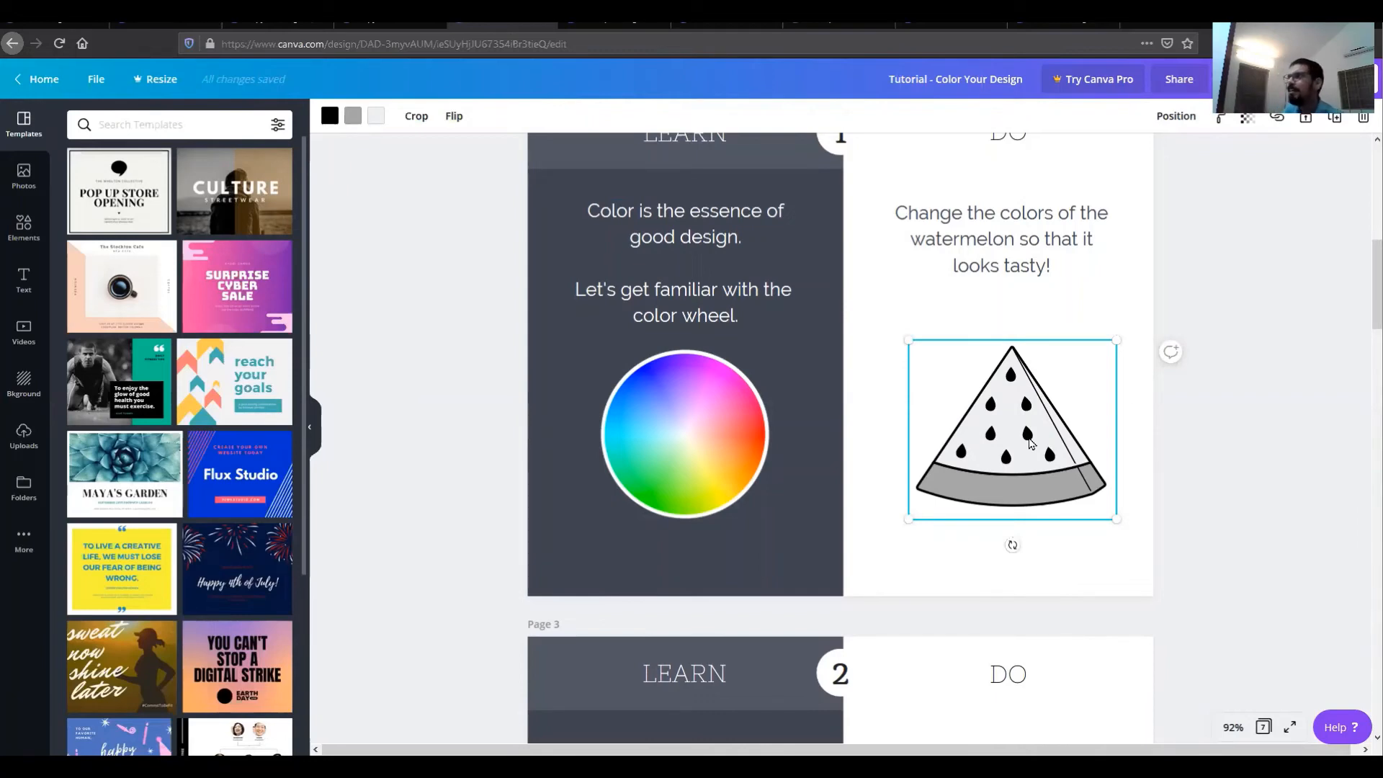
{"action": "left_click", "coordinate": [330, 116]}
{"action": "left_click", "coordinate": [83, 207]}
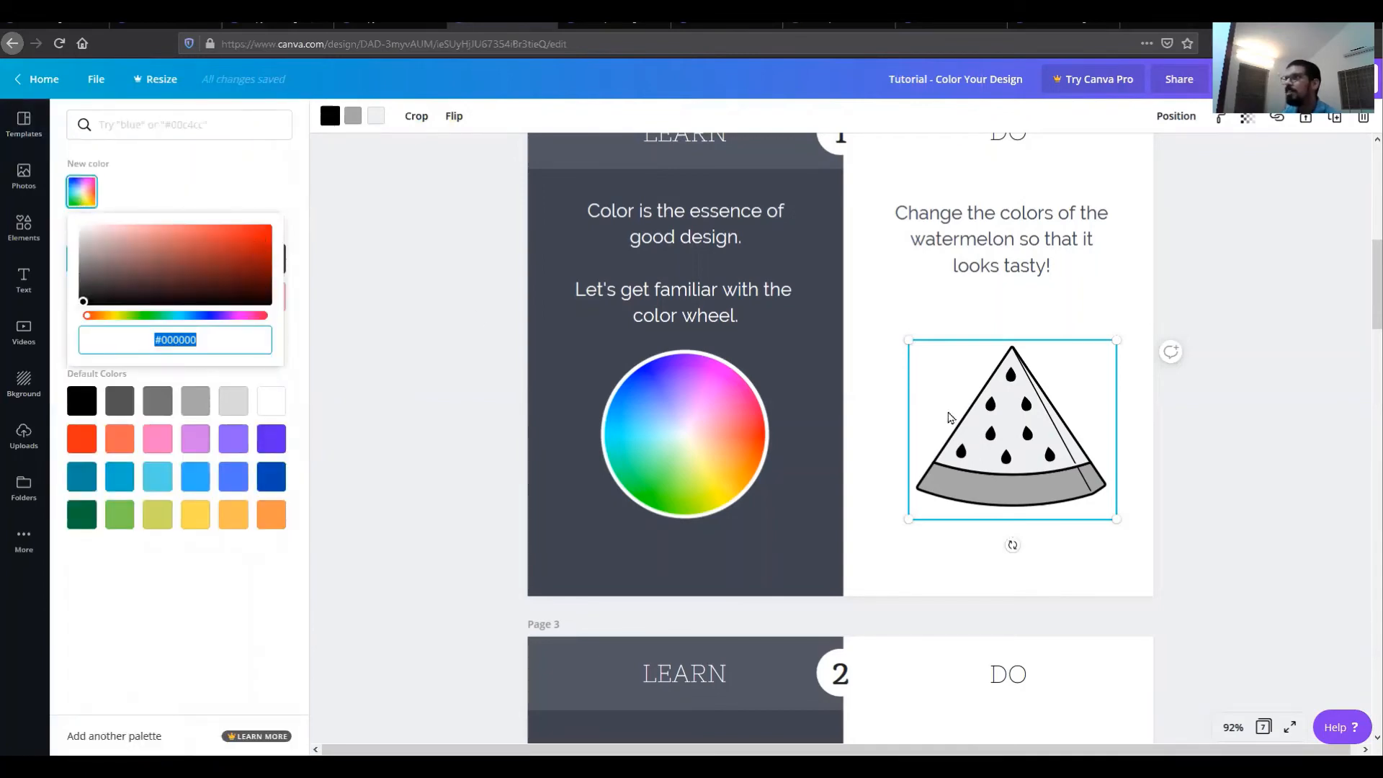
{"action": "left_click", "coordinate": [352, 117]}
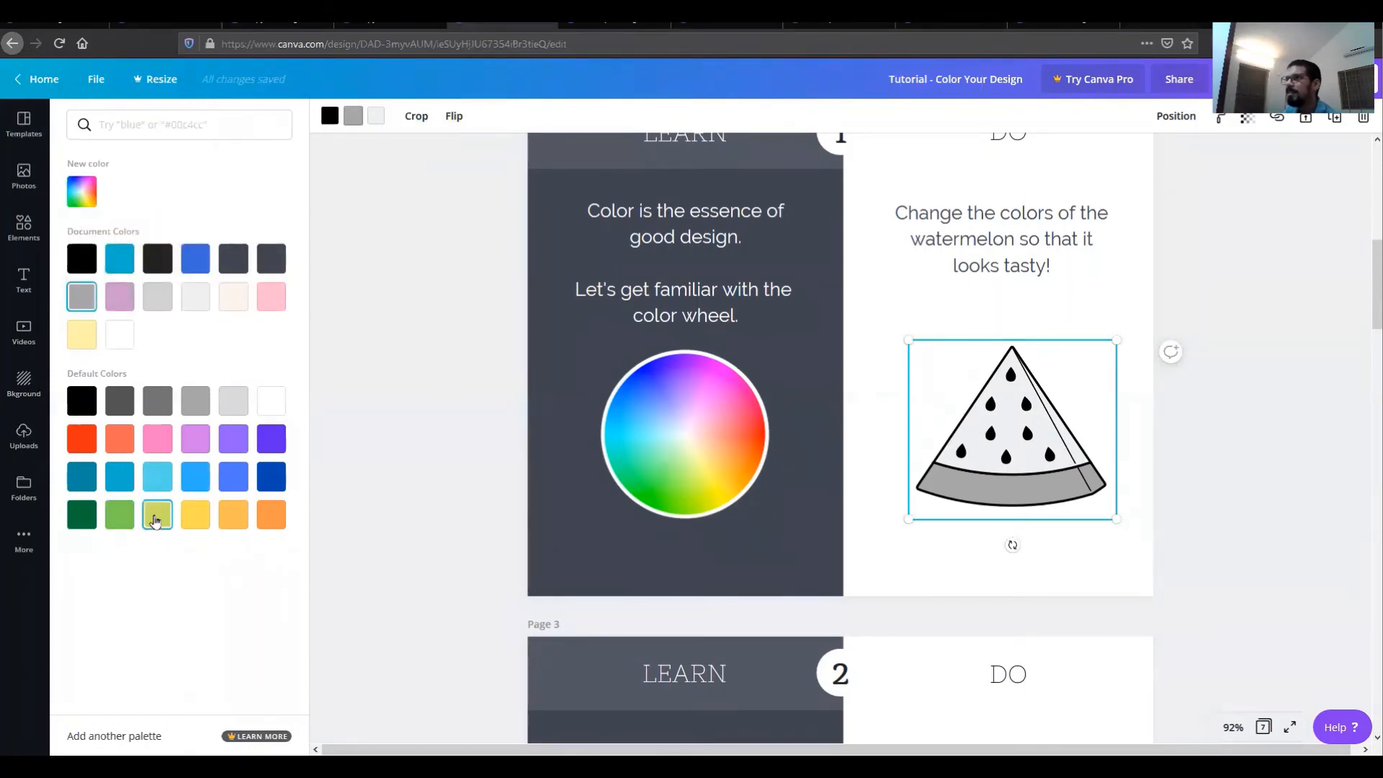
{"action": "left_click", "coordinate": [358, 123]}
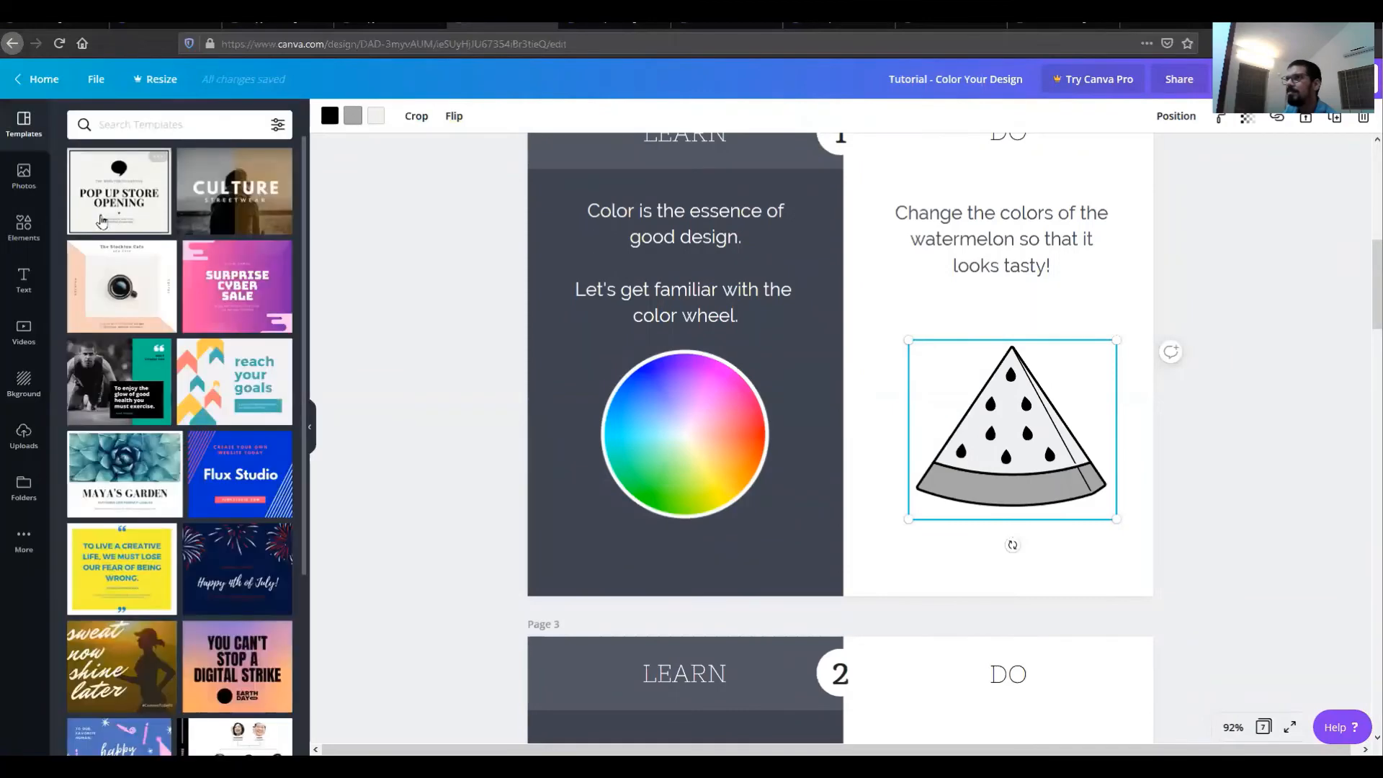
{"action": "left_click", "coordinate": [353, 115]}
{"action": "left_click", "coordinate": [92, 197]}
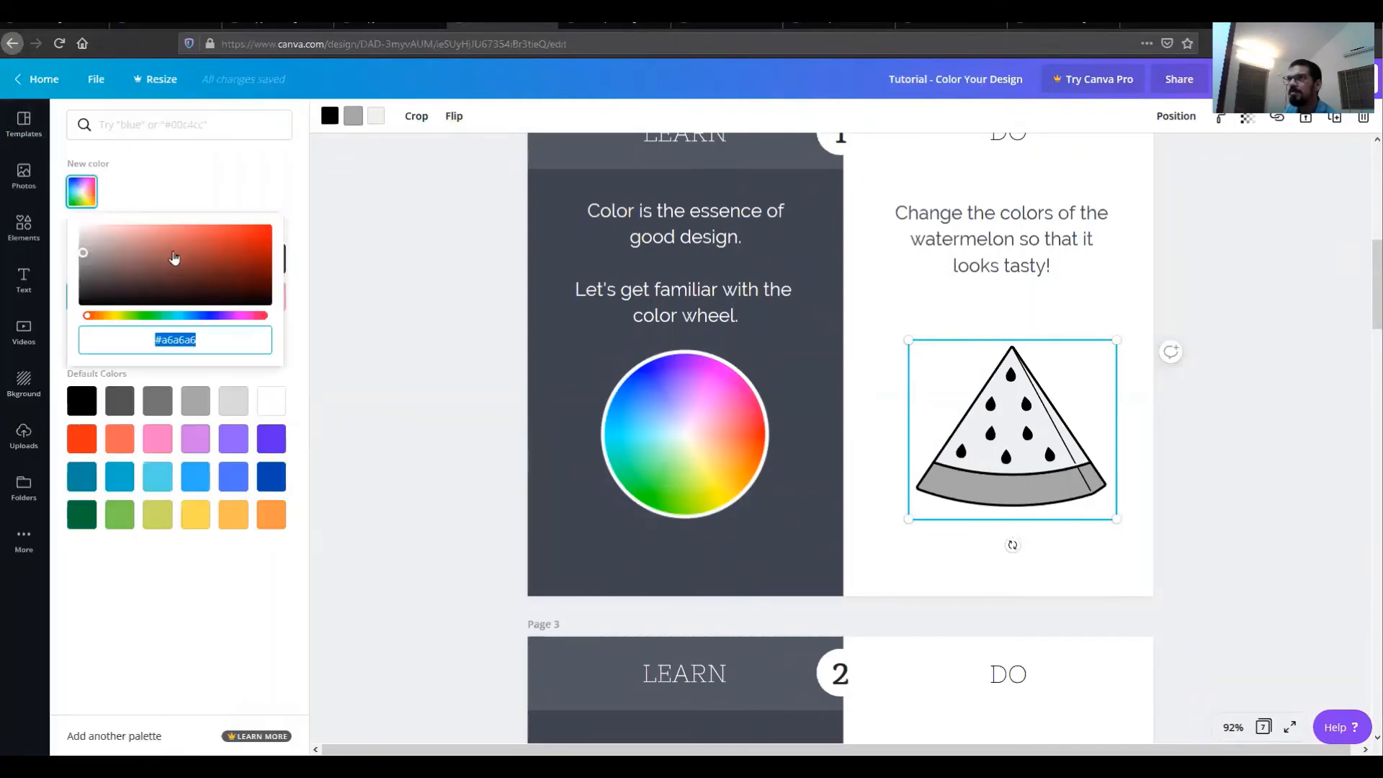
{"action": "left_click_drag", "start_coordinate": [91, 254], "coordinate": [292, 191]}
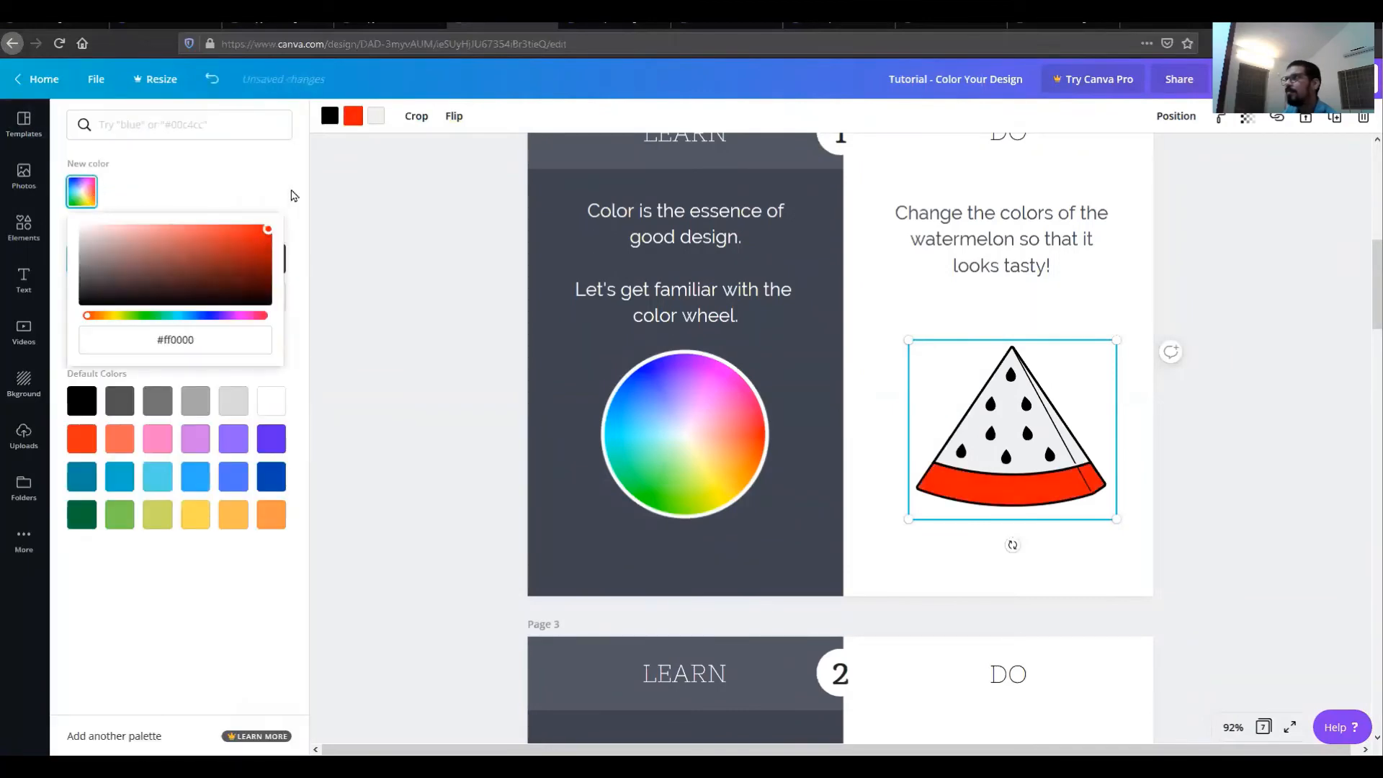
{"action": "left_click", "coordinate": [82, 520]}
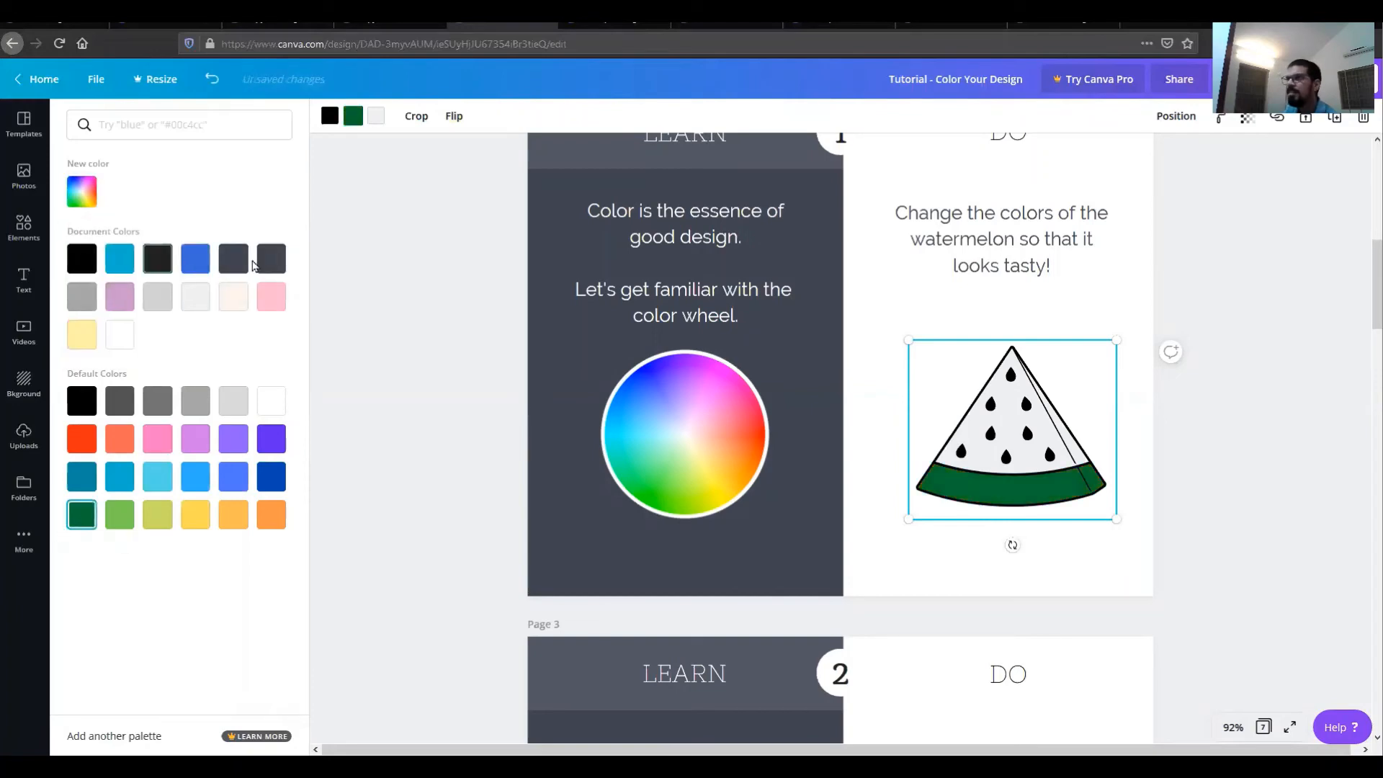
Step: Color the watermelon's flesh red-orange
{"action": "left_click", "coordinate": [376, 115]}
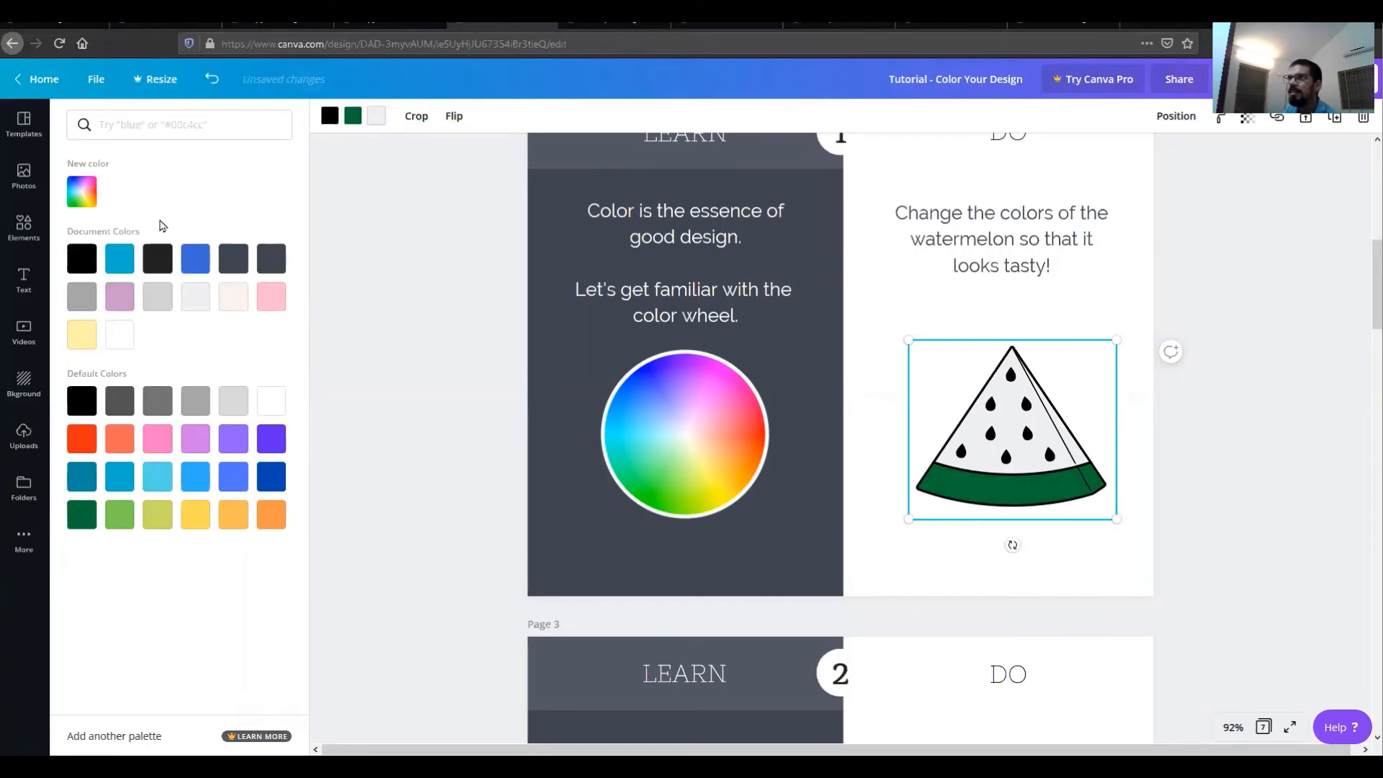
{"action": "left_click", "coordinate": [82, 438]}
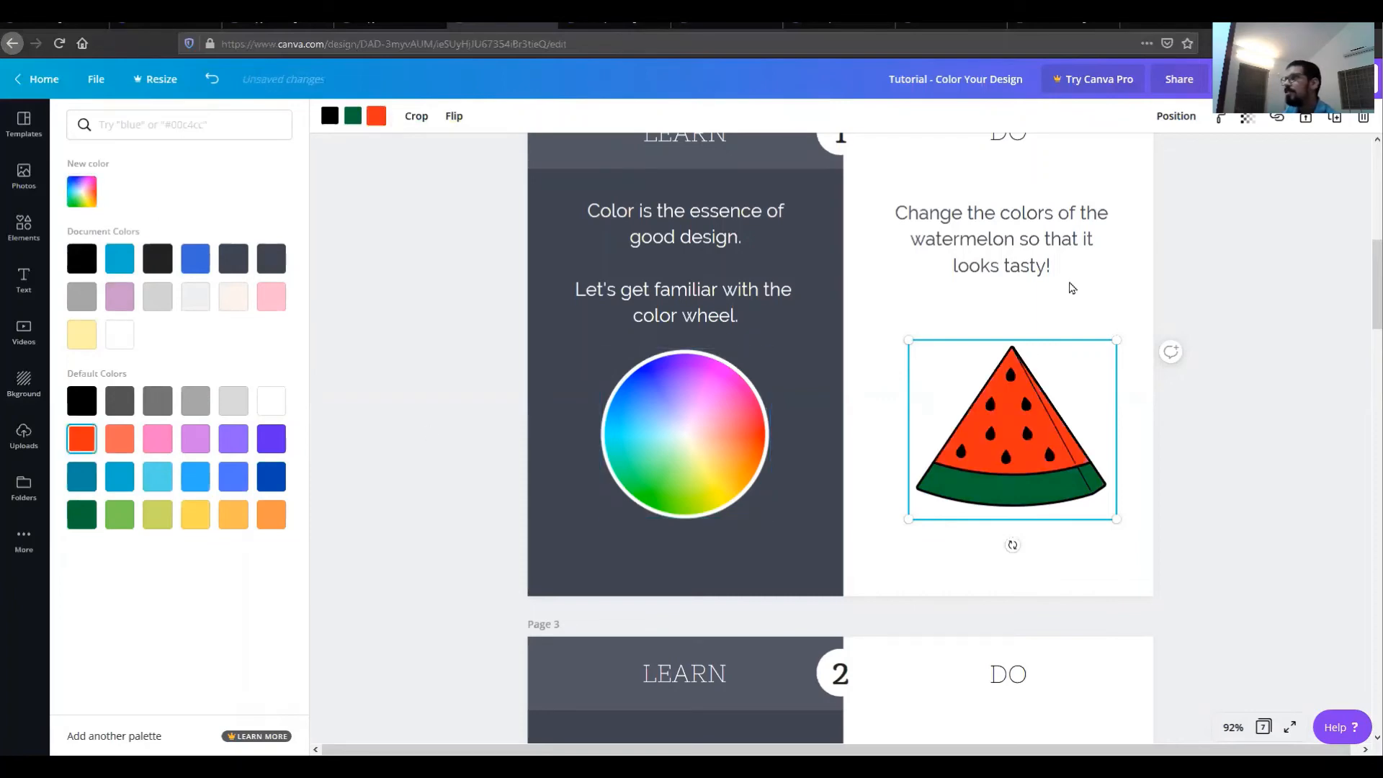
{"action": "left_click", "coordinate": [1104, 298]}
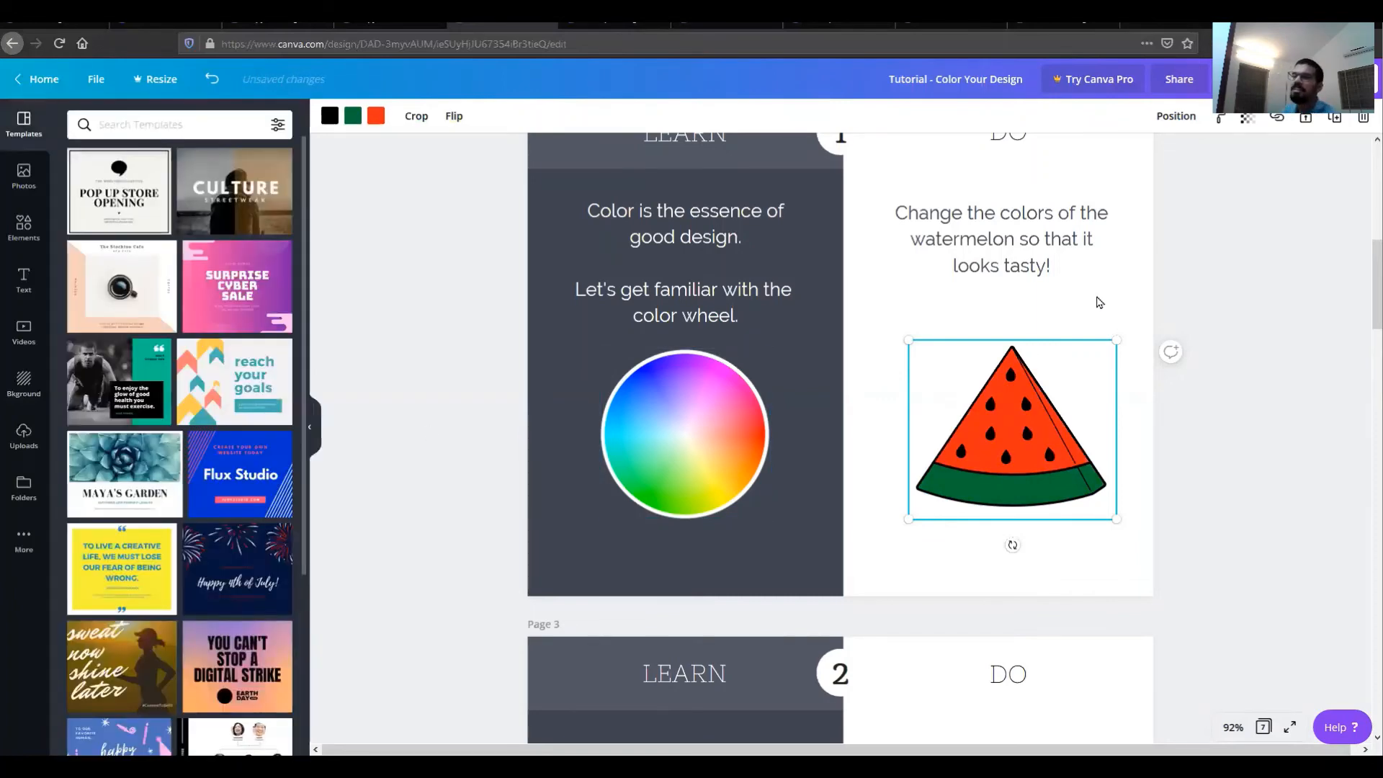
Step: On page 3, copy the hex code of the top blue square's color
{"action": "scroll", "coordinate": [1077, 314], "scroll_direction": "down", "scroll_amount": 1}
{"action": "scroll", "coordinate": [1152, 324], "scroll_direction": "down", "scroll_amount": 5}
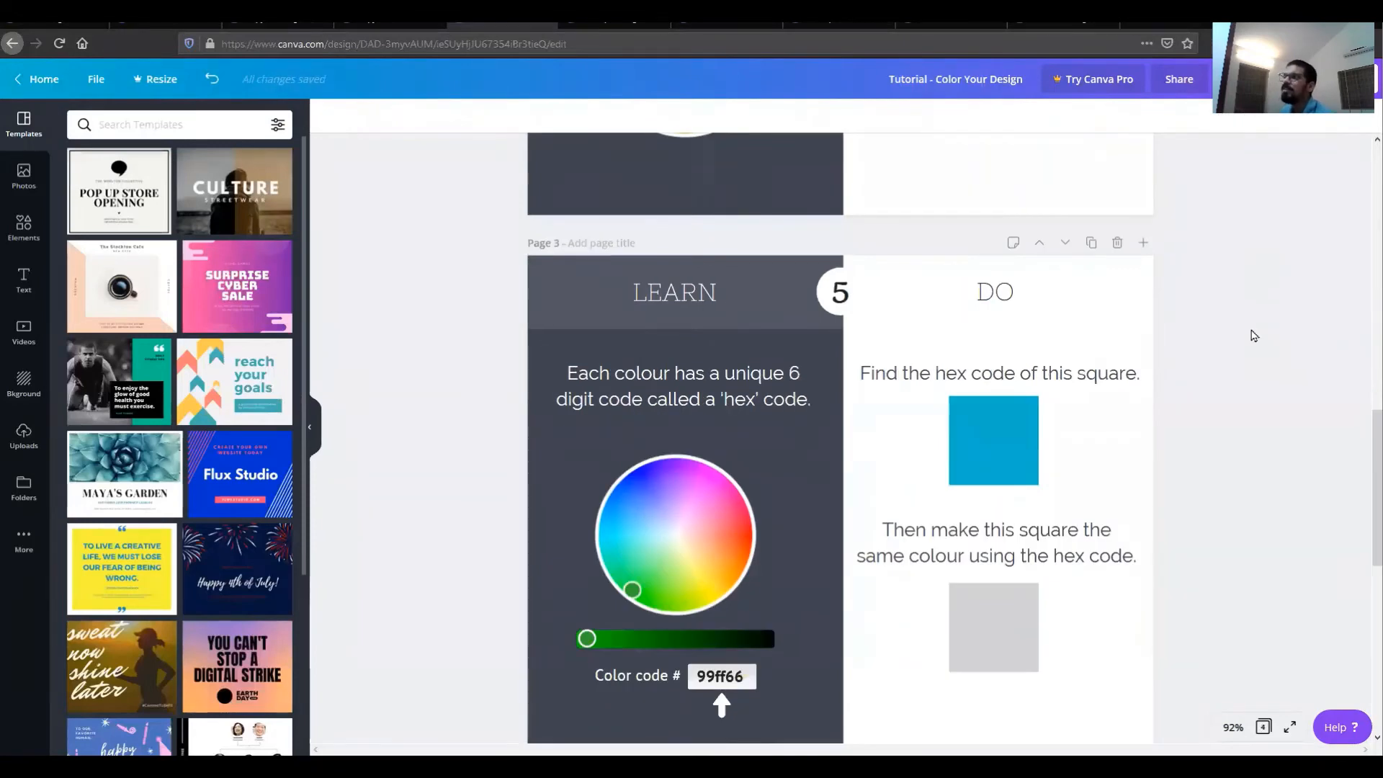
{"action": "left_click", "coordinate": [1017, 432]}
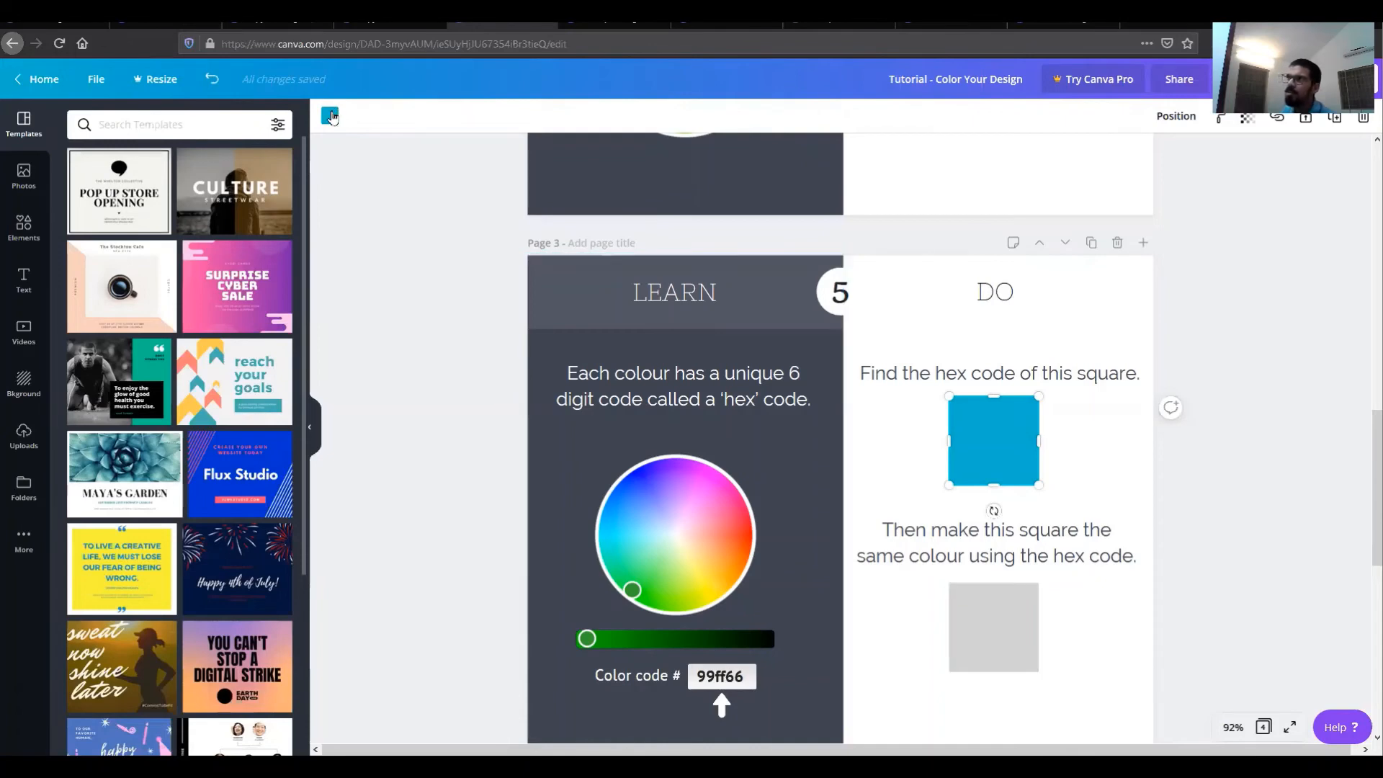
{"action": "left_click", "coordinate": [331, 116]}
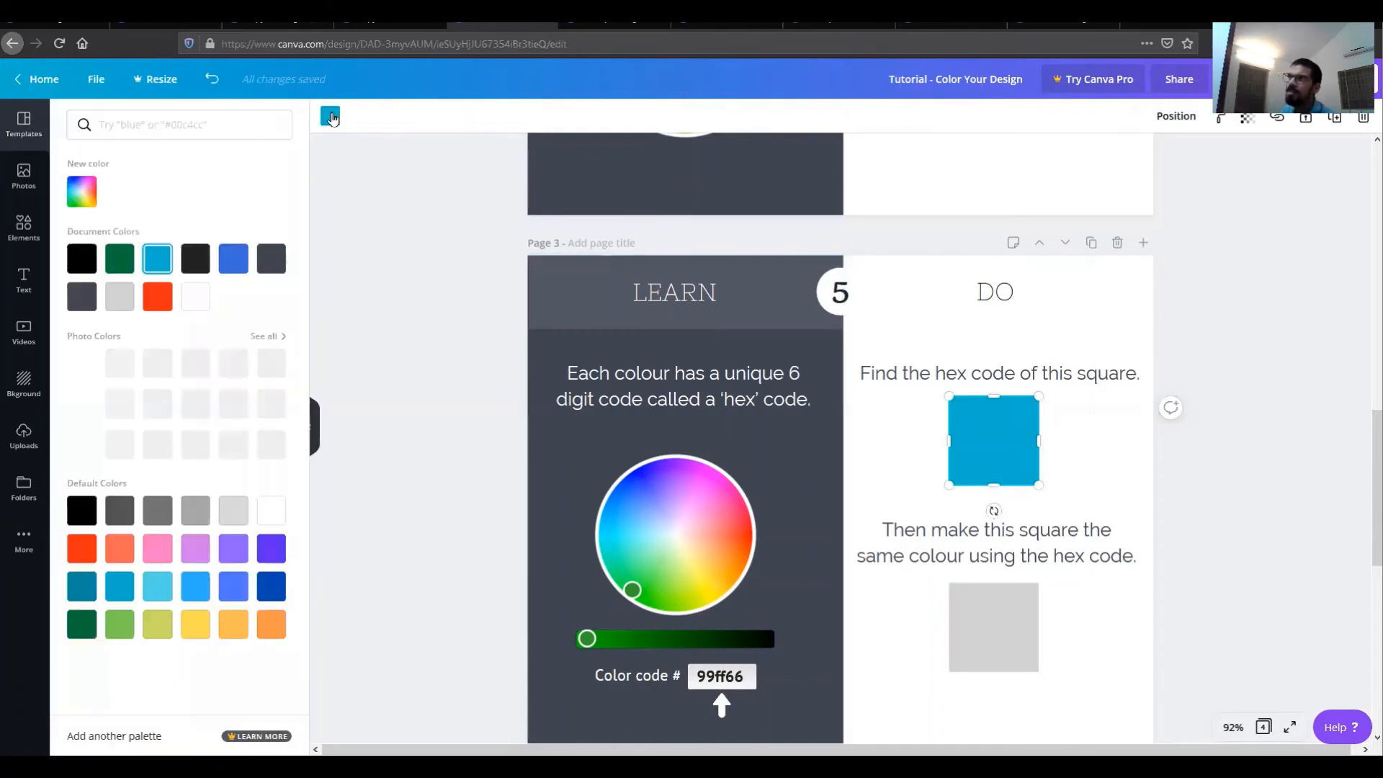
{"action": "left_click", "coordinate": [81, 191]}
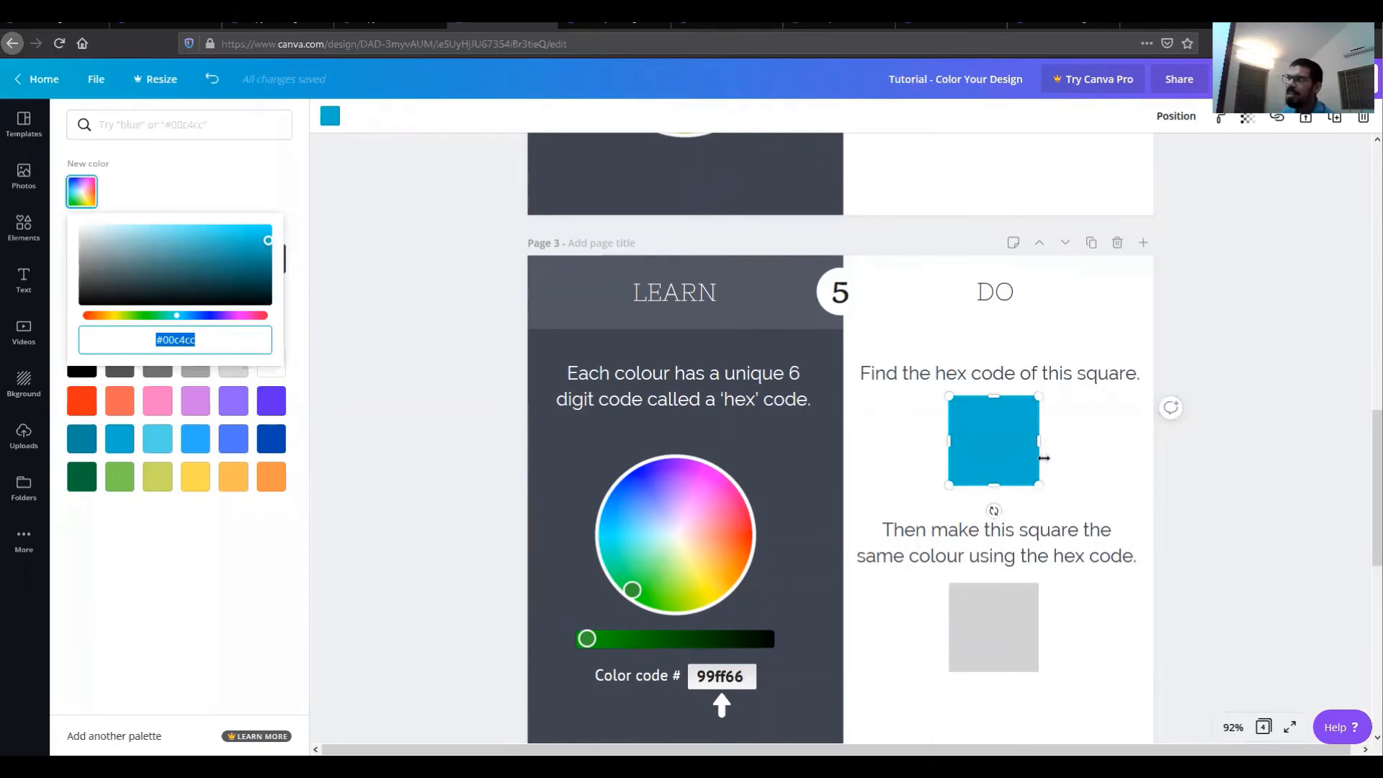
{"action": "right_click", "coordinate": [173, 340]}
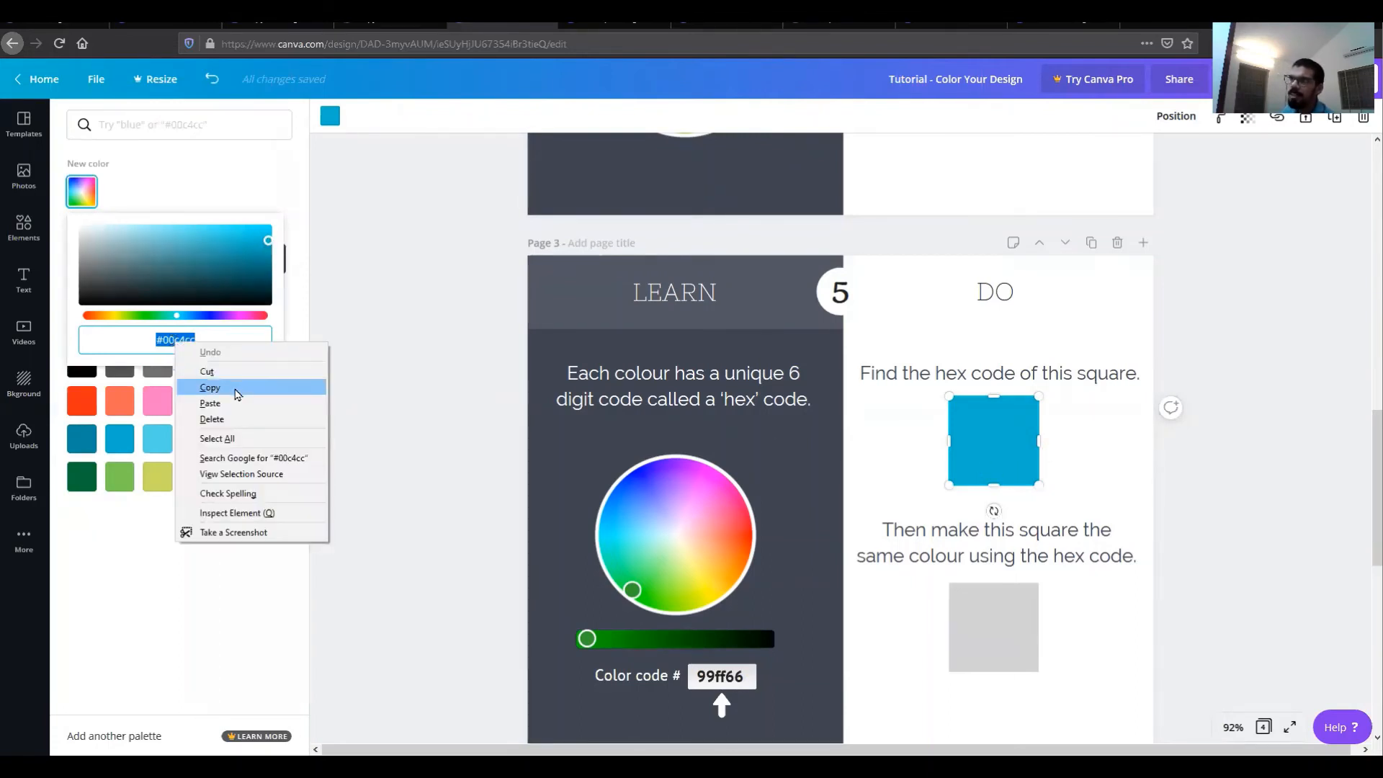
{"action": "left_click", "coordinate": [235, 394]}
{"action": "left_click", "coordinate": [410, 415]}
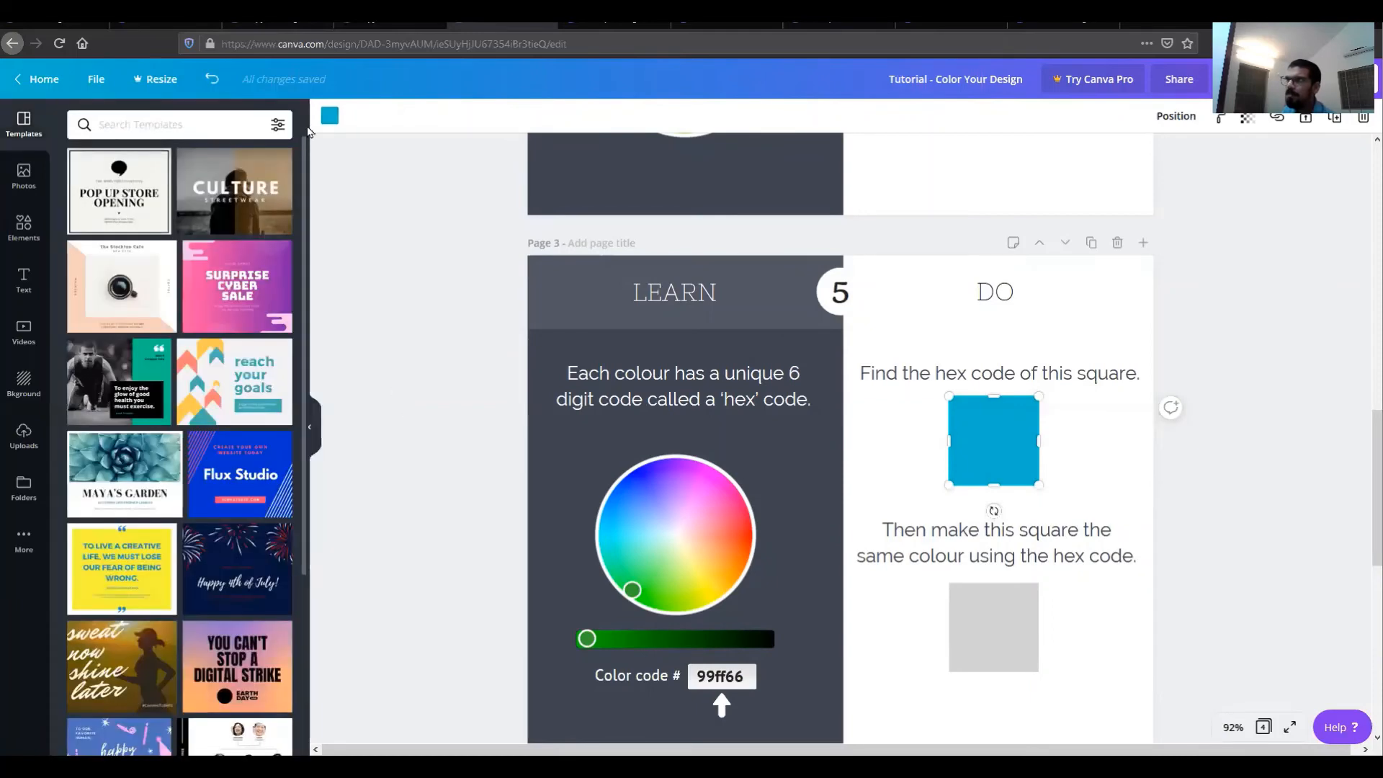
Step: Paste the copied hex code as the lower gray square's color so both squares match
{"action": "left_click", "coordinate": [337, 118]}
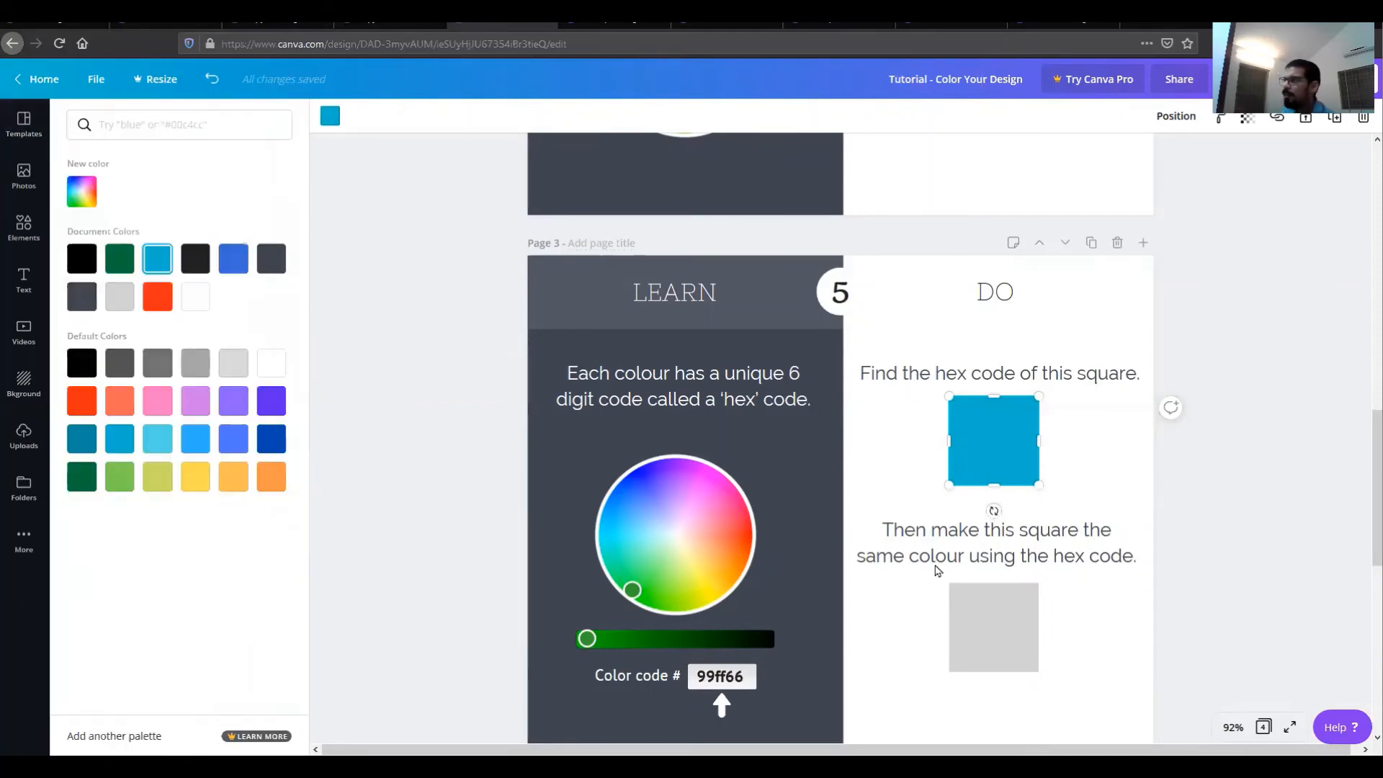
{"action": "left_click", "coordinate": [1036, 627]}
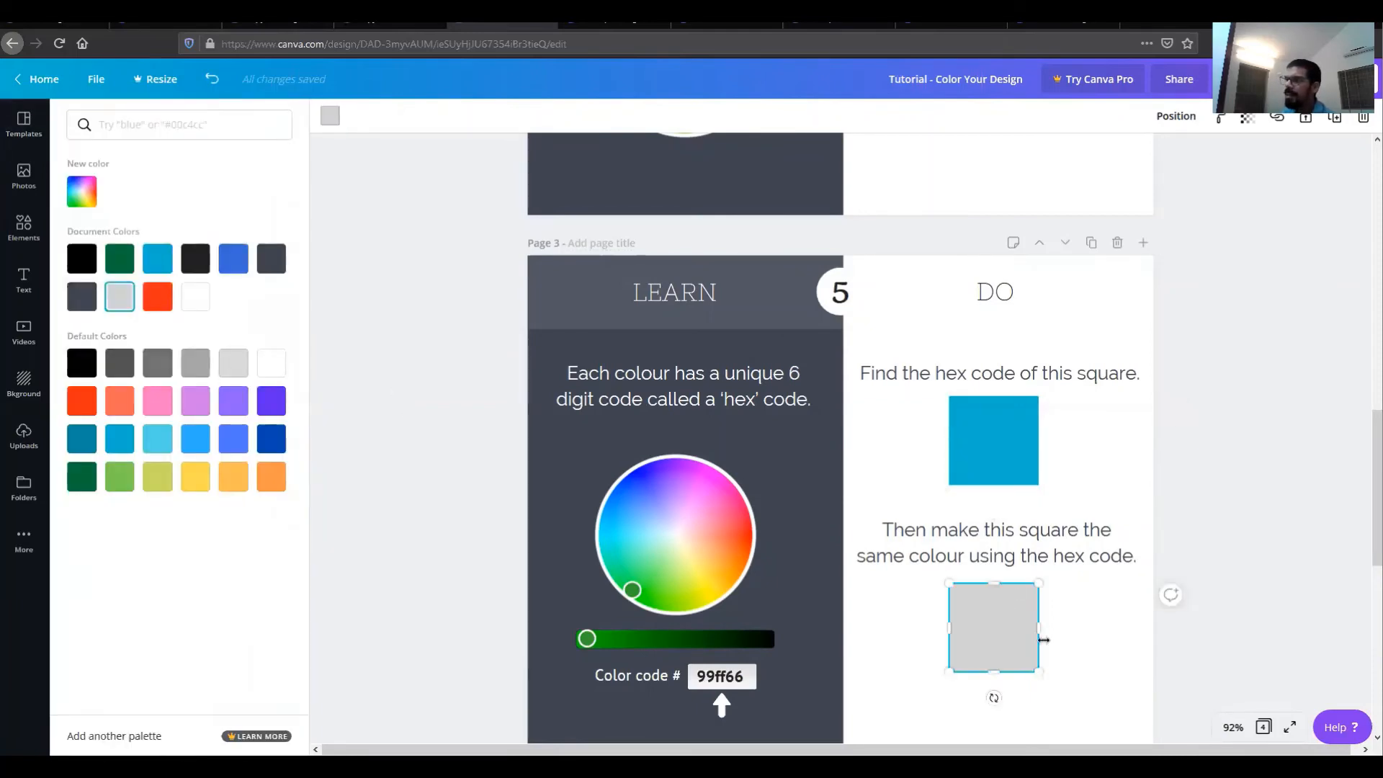
{"action": "left_click", "coordinate": [81, 191]}
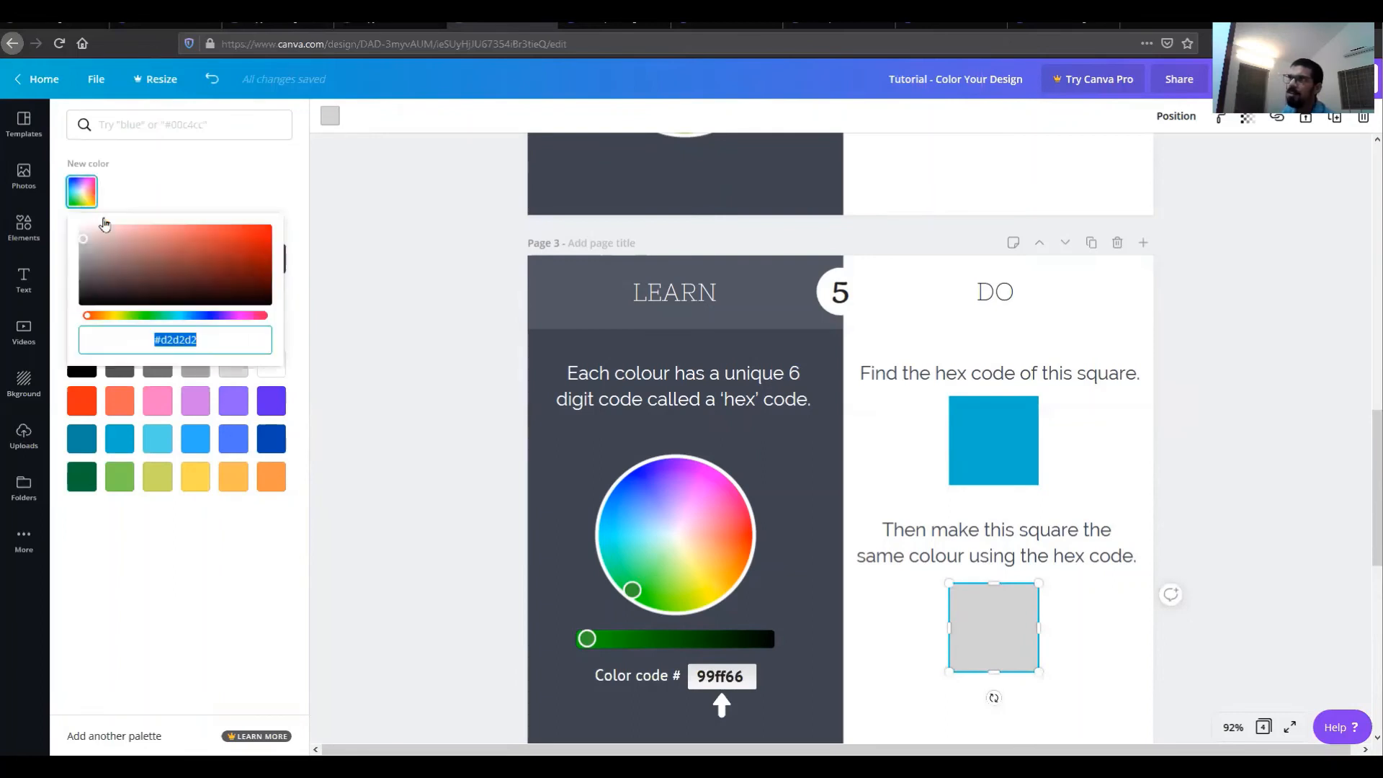
{"action": "right_click", "coordinate": [178, 339]}
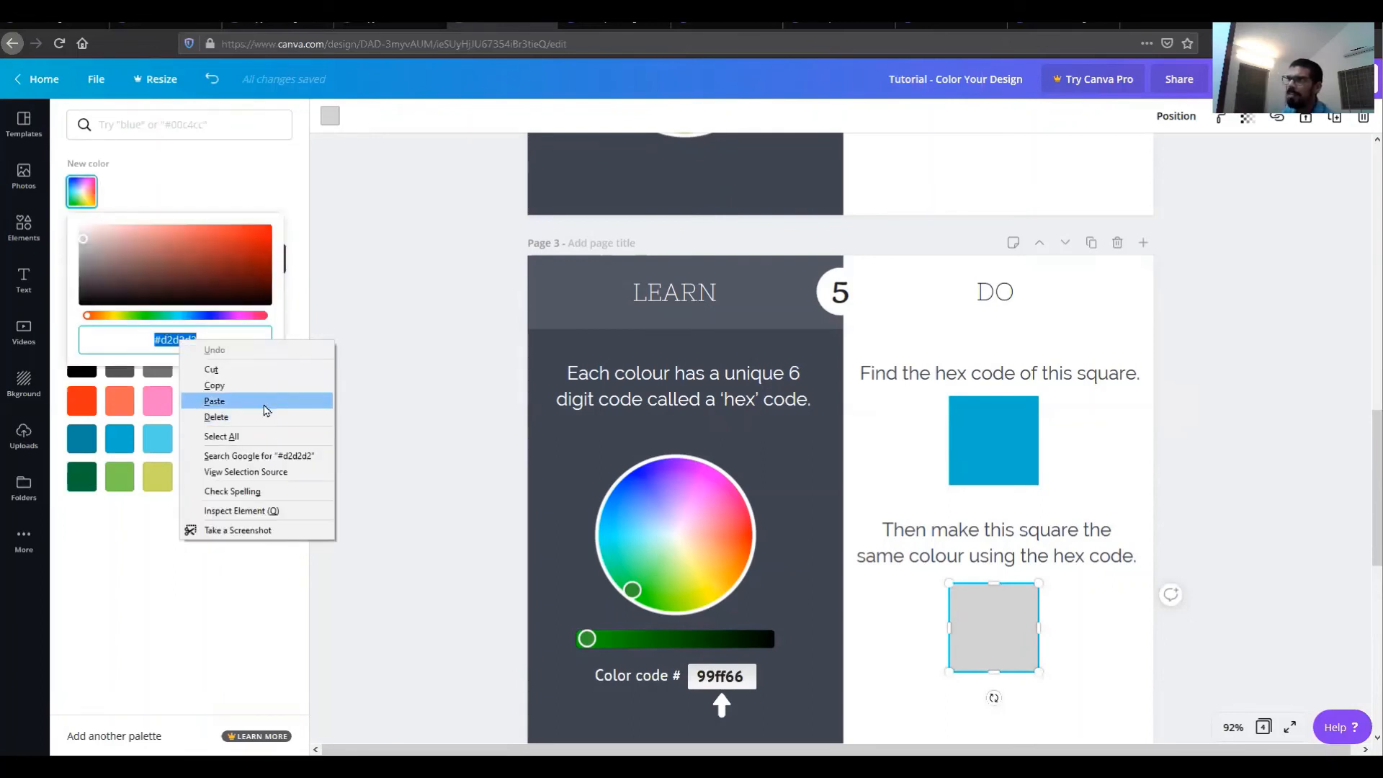
{"action": "left_click", "coordinate": [214, 401]}
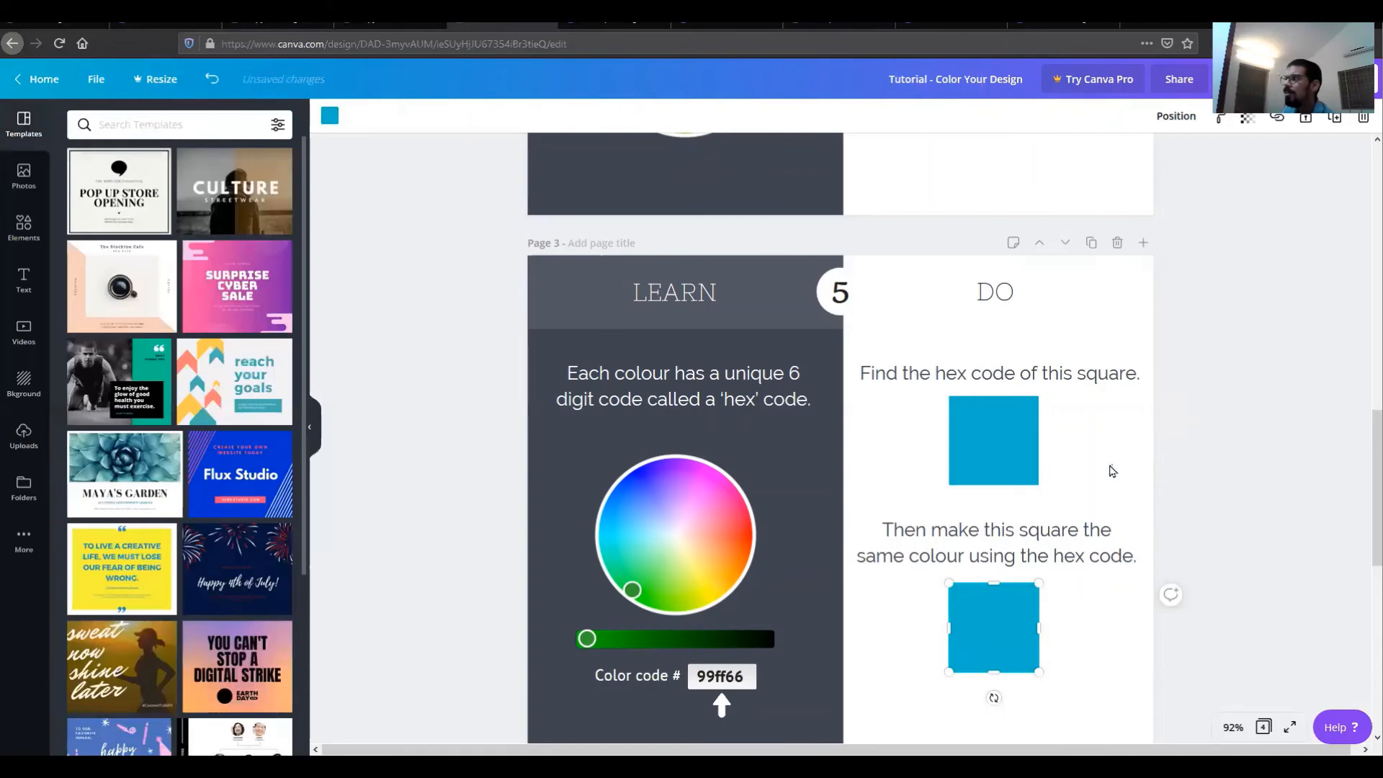
{"action": "left_click", "coordinate": [1073, 457]}
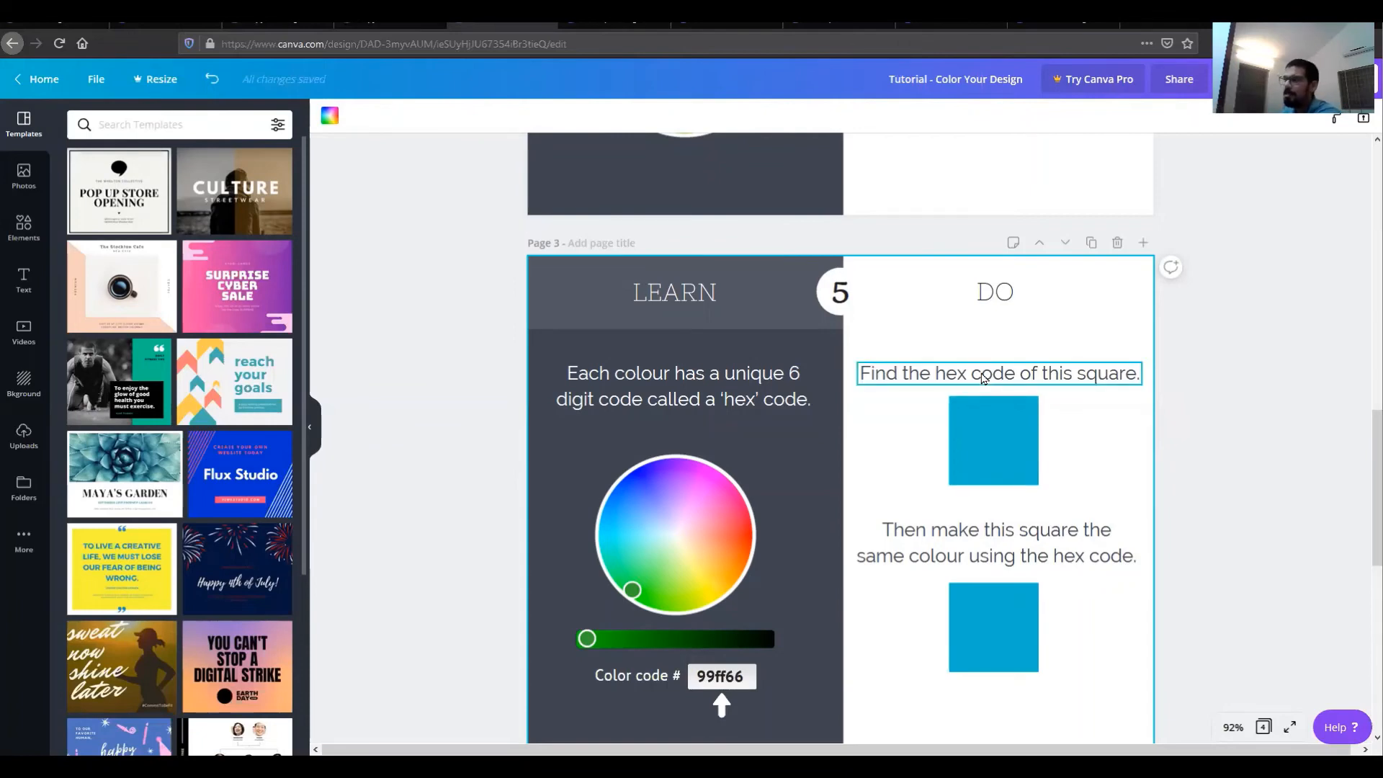
Step: Add the uploaded acorns and autumn leaves photo to the blank page 5
{"action": "scroll", "coordinate": [1059, 453], "scroll_direction": "down", "scroll_amount": 4}
{"action": "scroll", "coordinate": [922, 326], "scroll_direction": "up", "scroll_amount": 2}
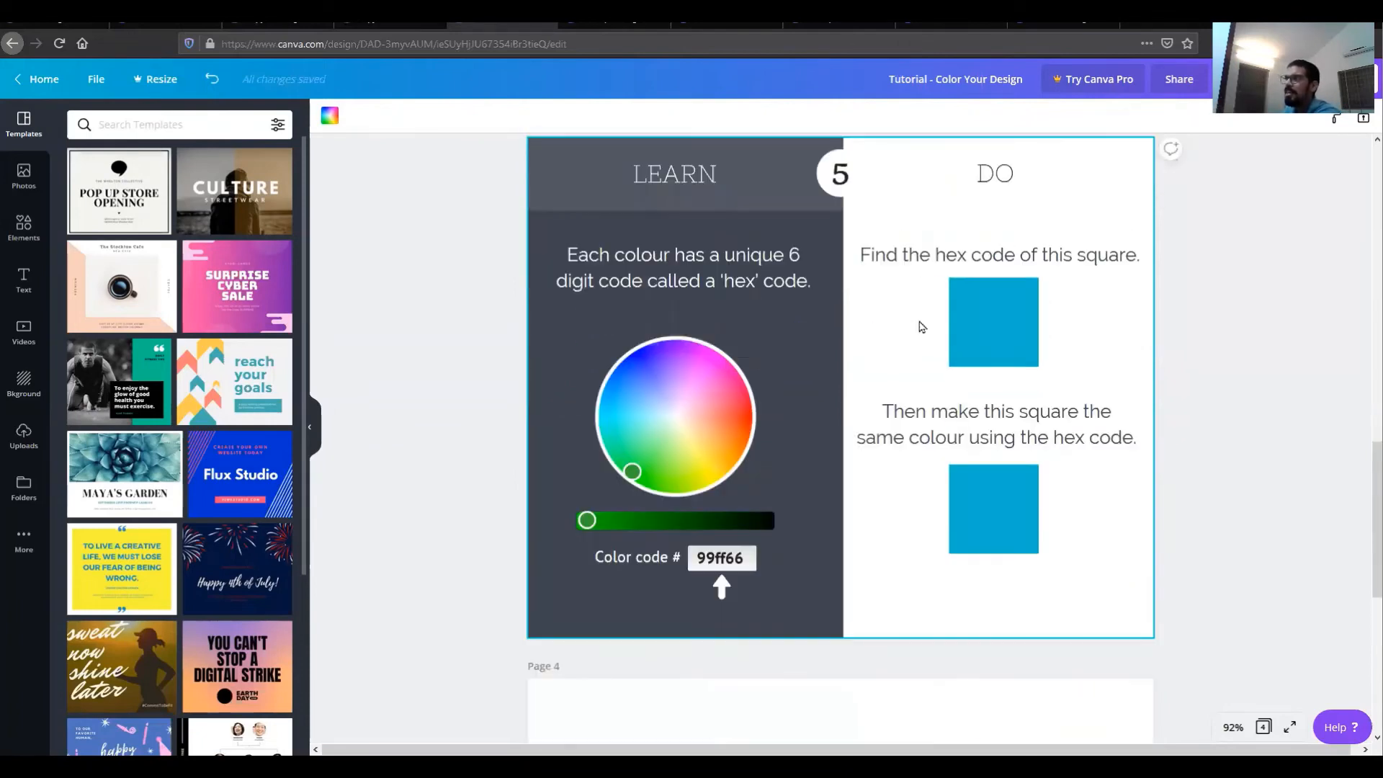
{"action": "scroll", "coordinate": [922, 326], "scroll_direction": "up", "scroll_amount": 2}
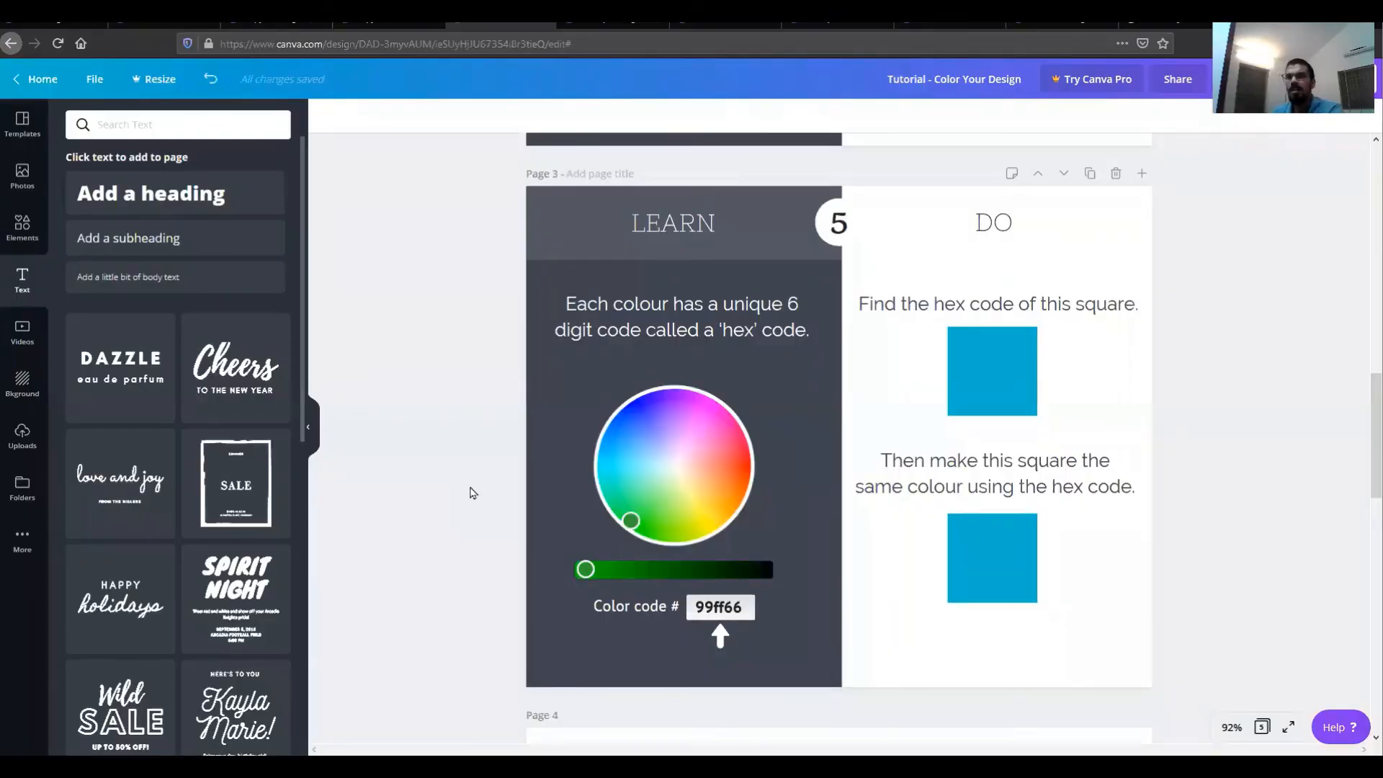
{"action": "scroll", "coordinate": [540, 469], "scroll_direction": "down", "scroll_amount": 10}
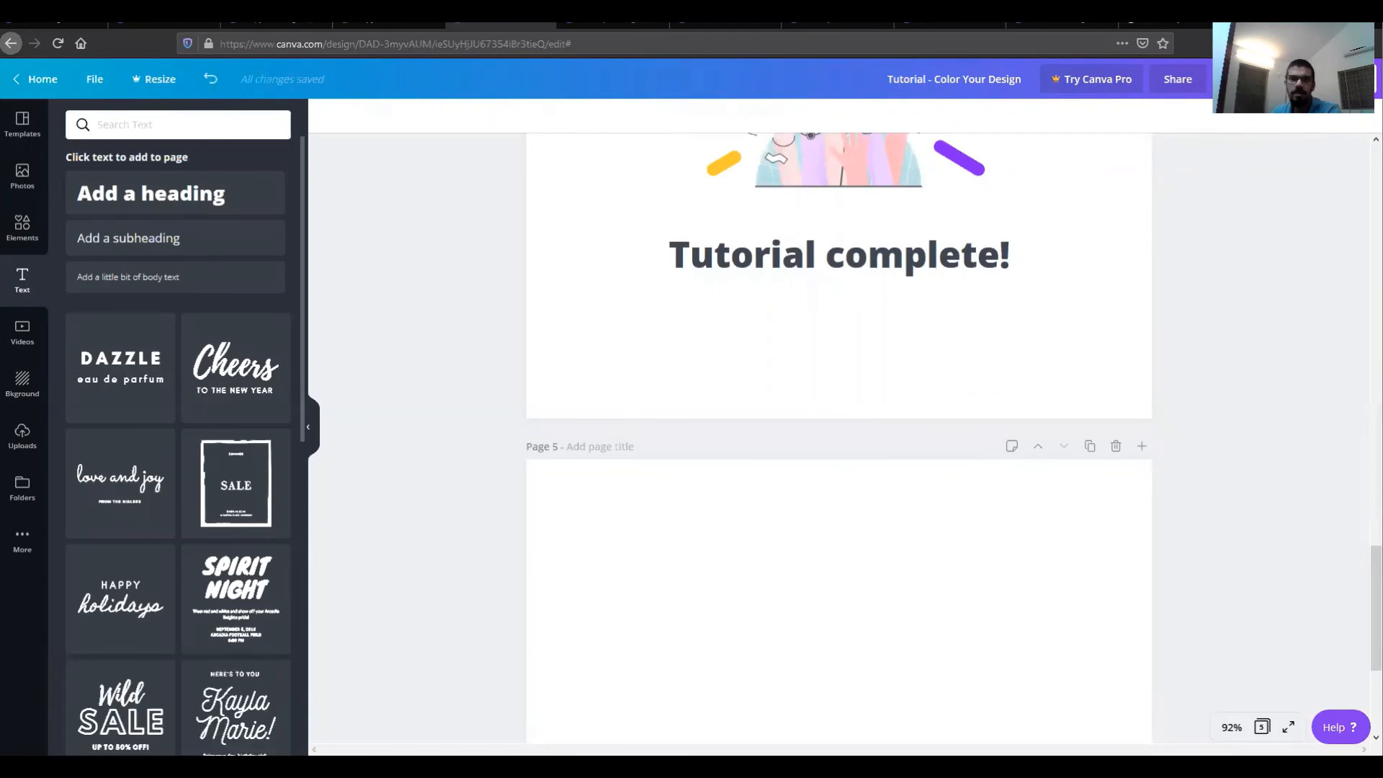
{"action": "left_click_drag", "start_coordinate": [205, 274], "coordinate": [207, 337]}
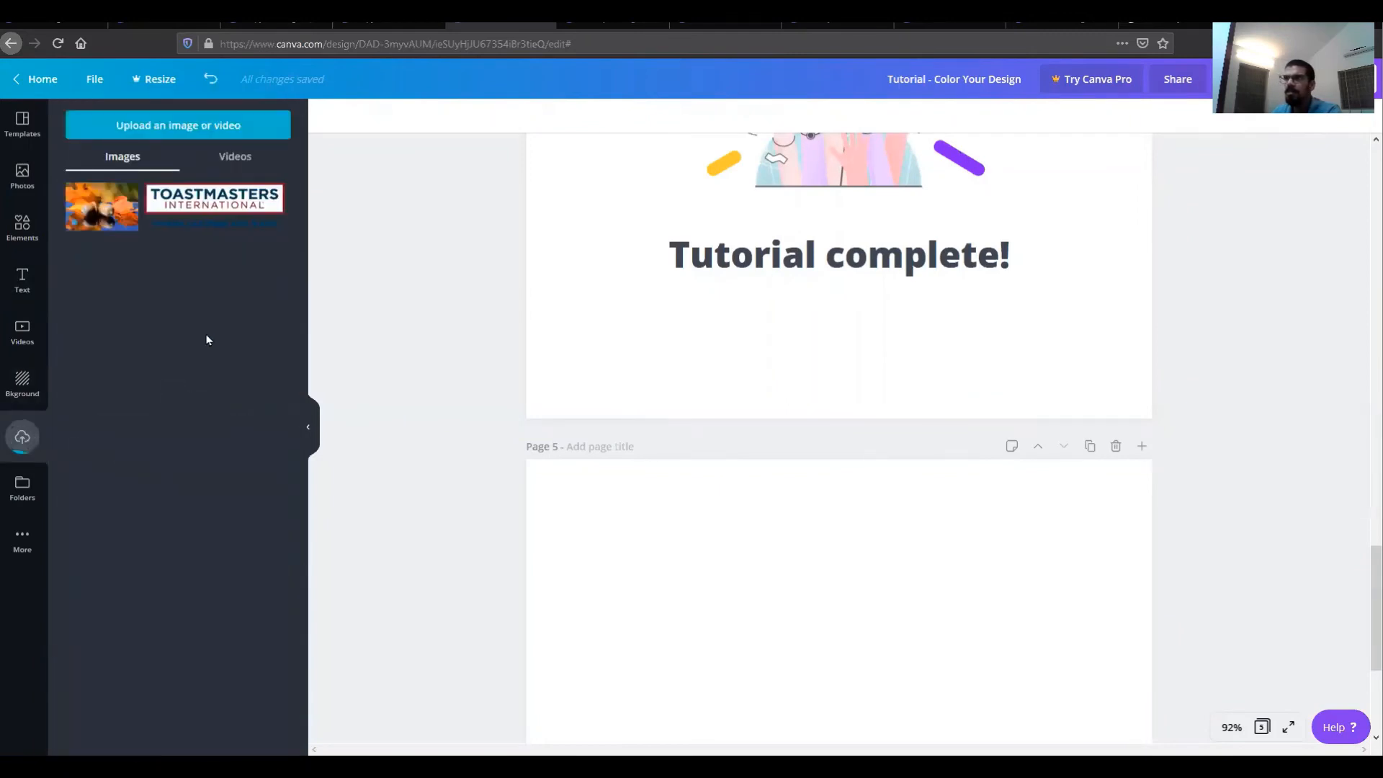
{"action": "scroll", "coordinate": [929, 565], "scroll_direction": "down", "scroll_amount": 3}
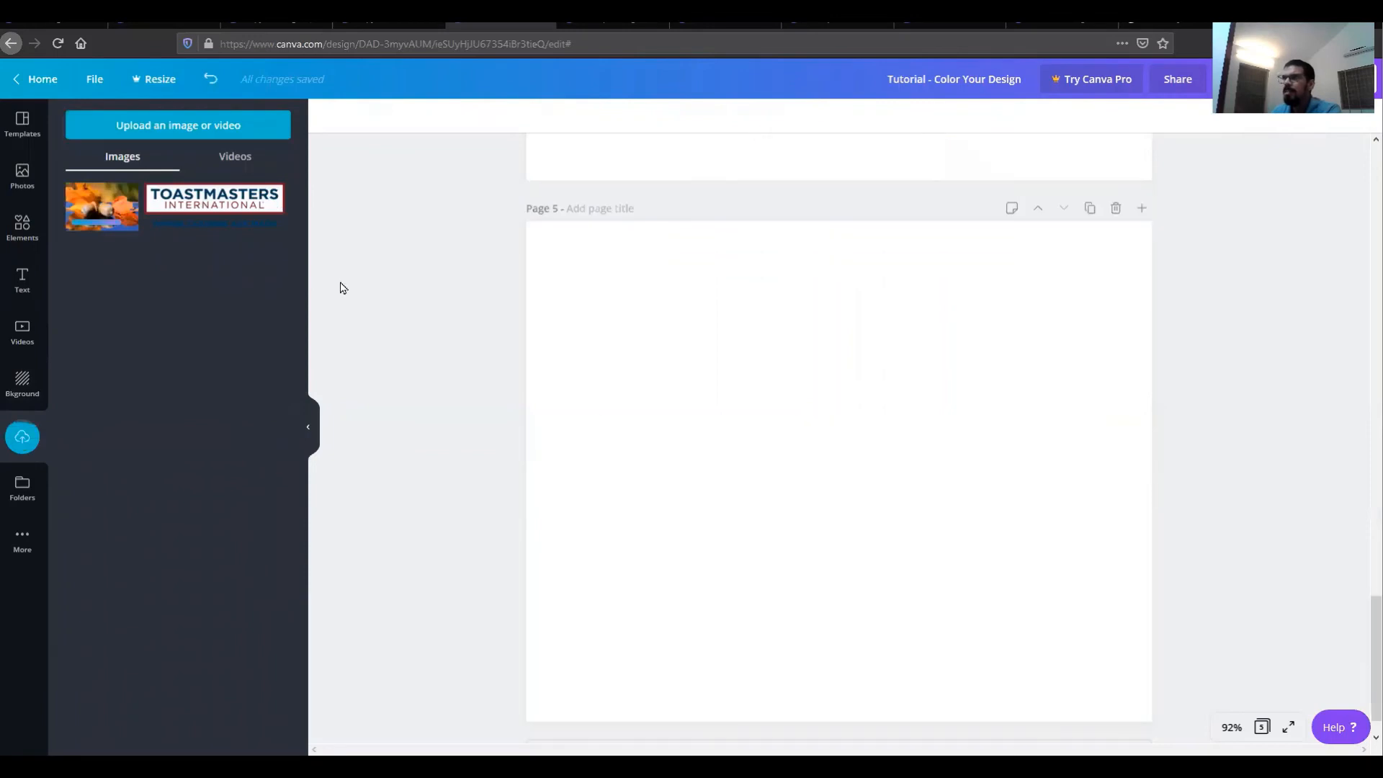
{"action": "left_click", "coordinate": [101, 203]}
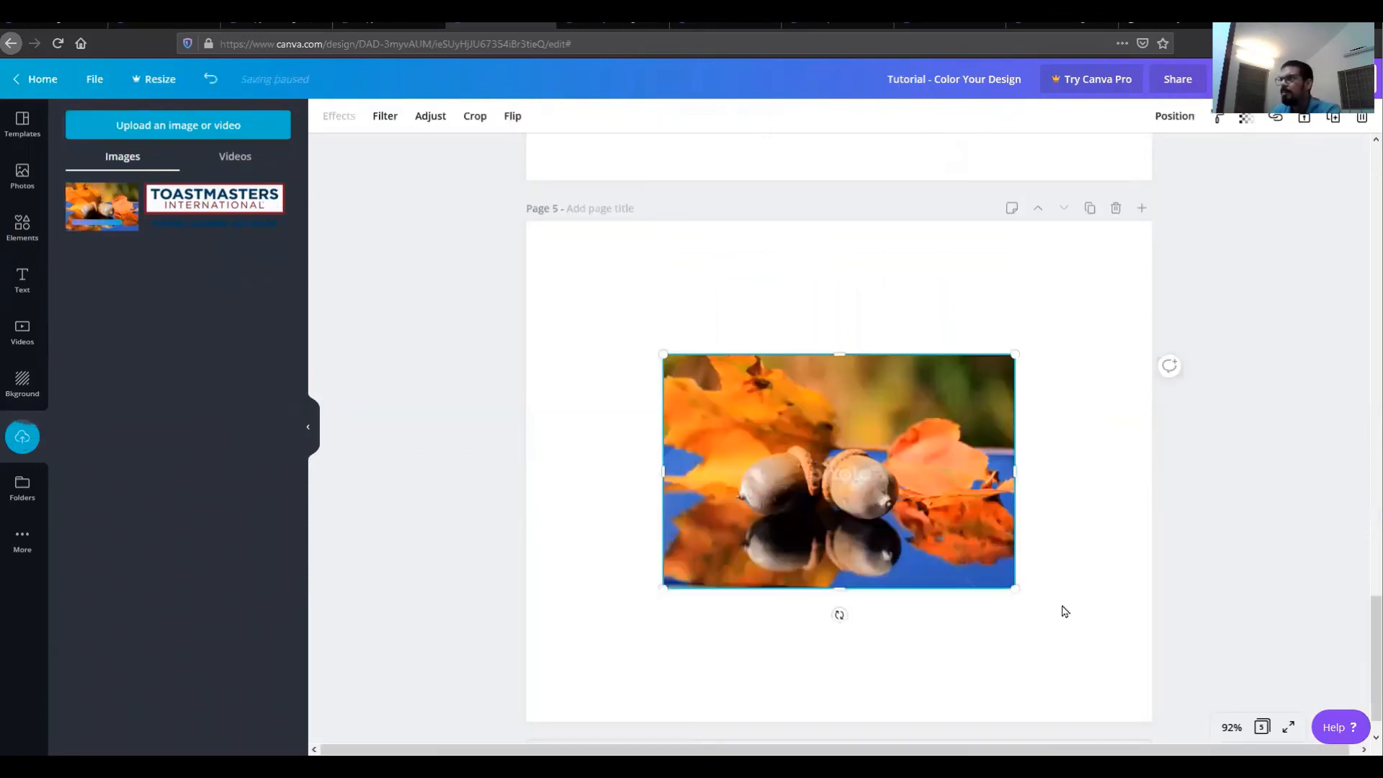
Step: Enlarge the acorn photo from its corners and center it on page 5
{"action": "left_click_drag", "start_coordinate": [663, 354], "coordinate": [598, 310]}
{"action": "left_click_drag", "start_coordinate": [1015, 588], "coordinate": [1094, 640]}
{"action": "left_click_drag", "start_coordinate": [960, 559], "coordinate": [945, 566]}
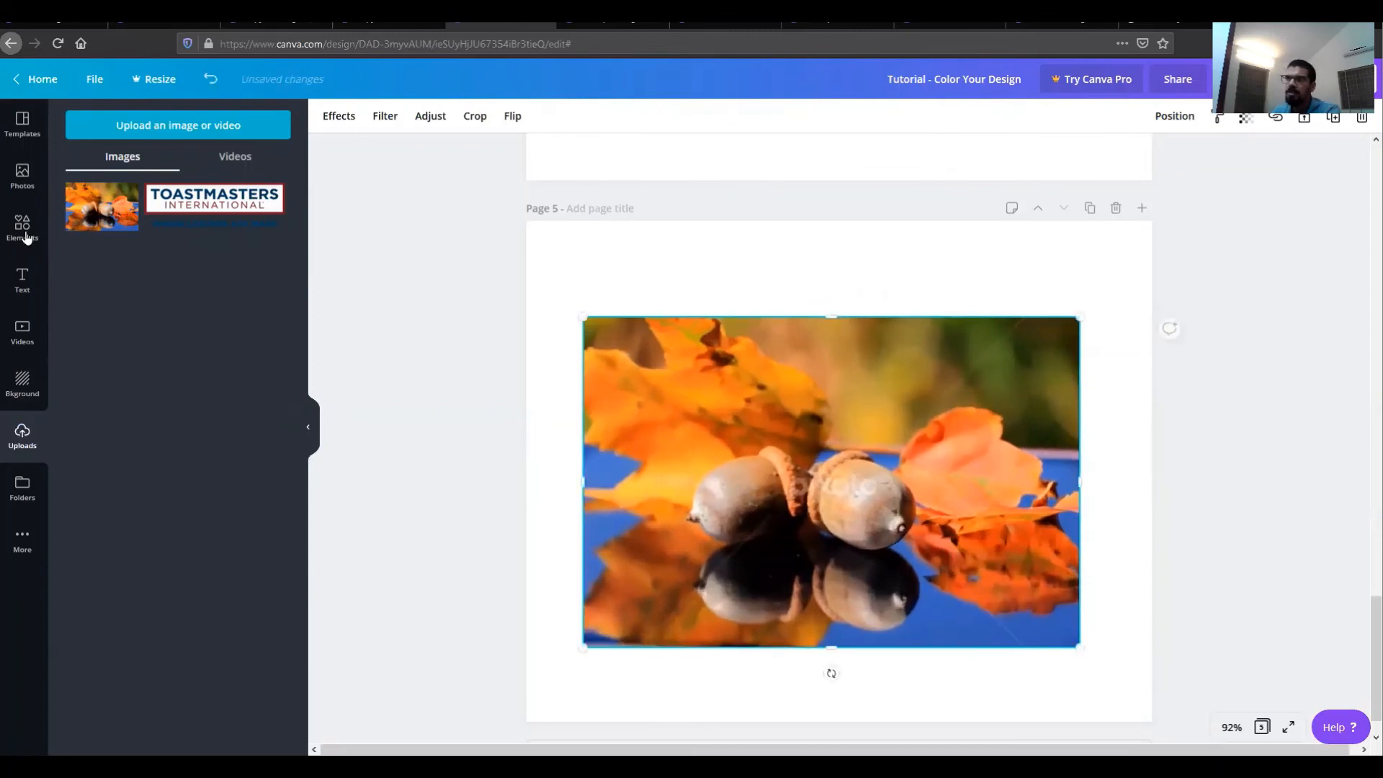
Step: Add a subheading text box to page 5 and move it onto the top of the acorn photo
{"action": "left_click", "coordinate": [22, 278]}
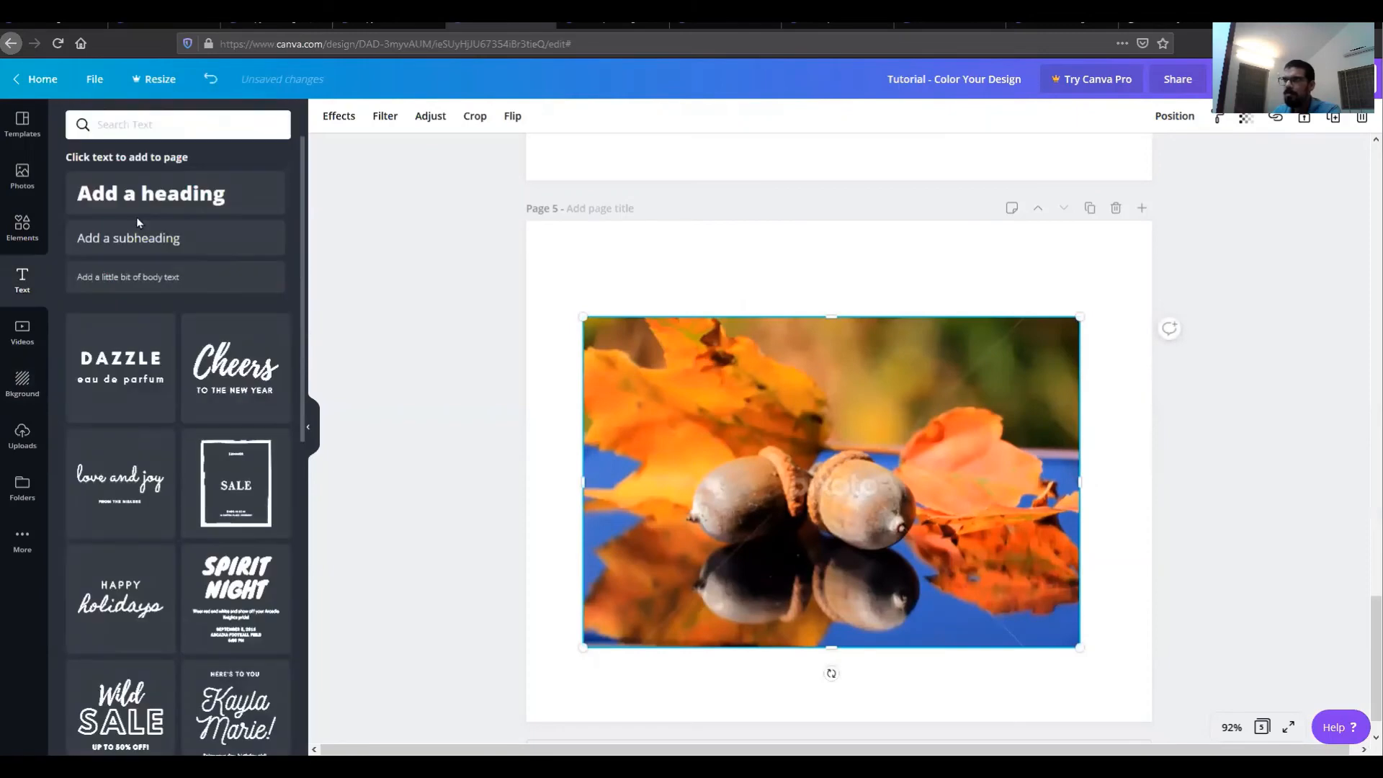
{"action": "left_click", "coordinate": [193, 250]}
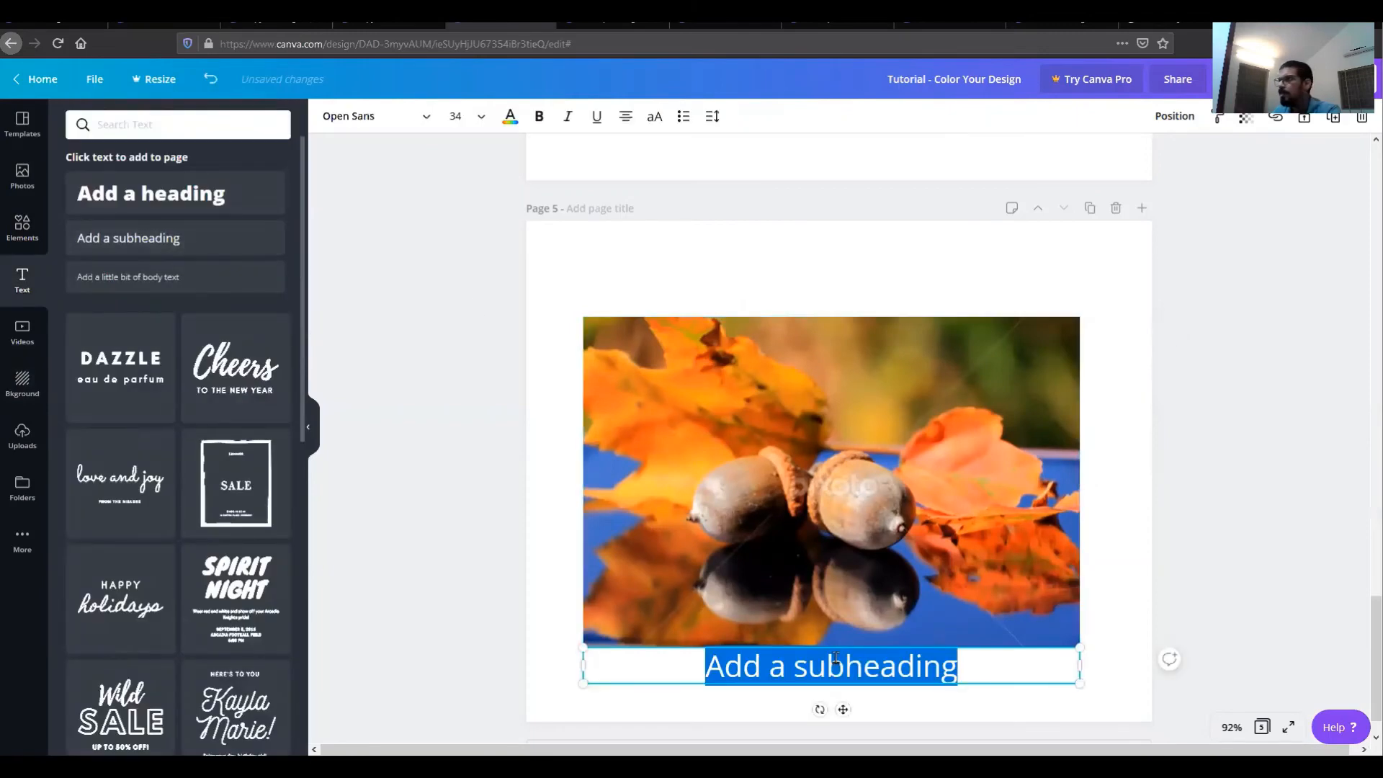
{"action": "left_click", "coordinate": [958, 689]}
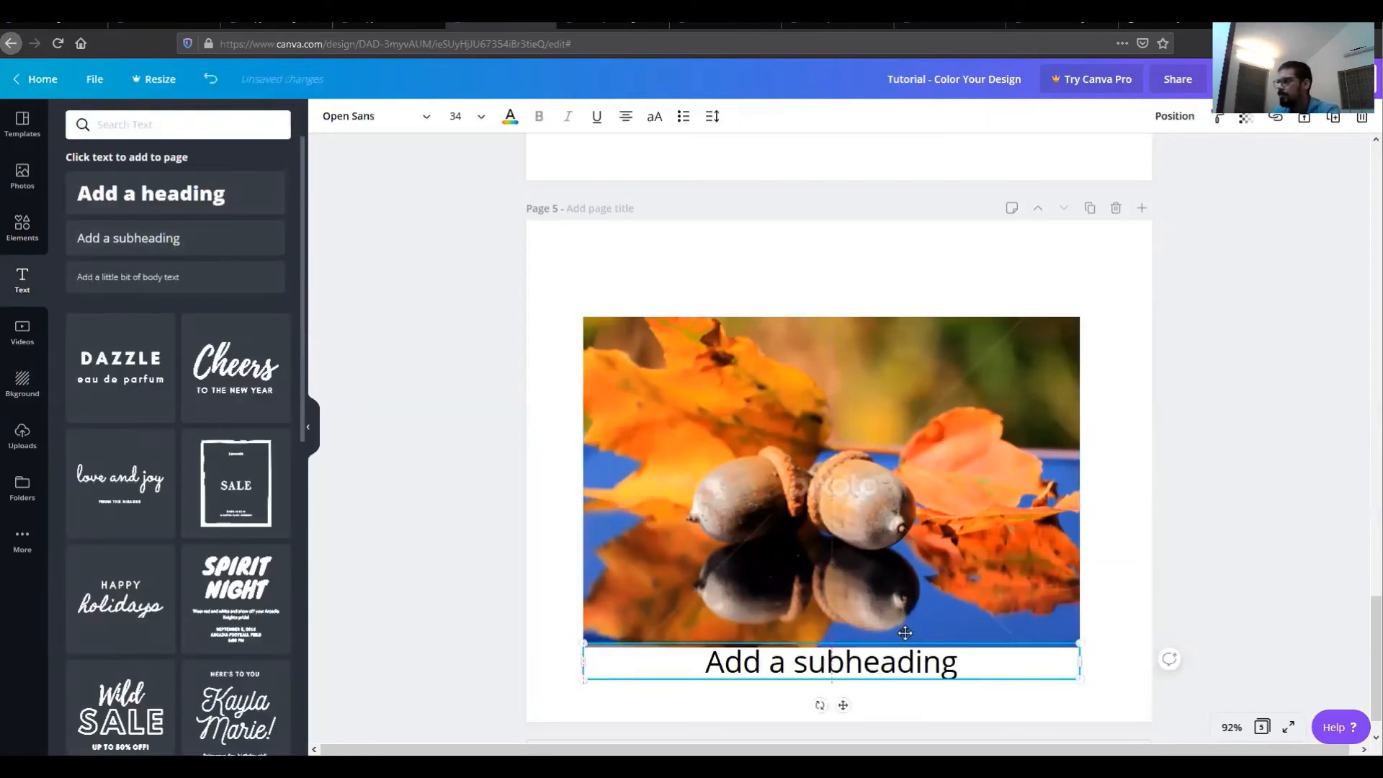
{"action": "left_click_drag", "start_coordinate": [872, 675], "coordinate": [946, 339]}
Step: Replace the subheading text with Nature and center the text box over the photo's top
{"action": "triple_click", "coordinate": [947, 355]}
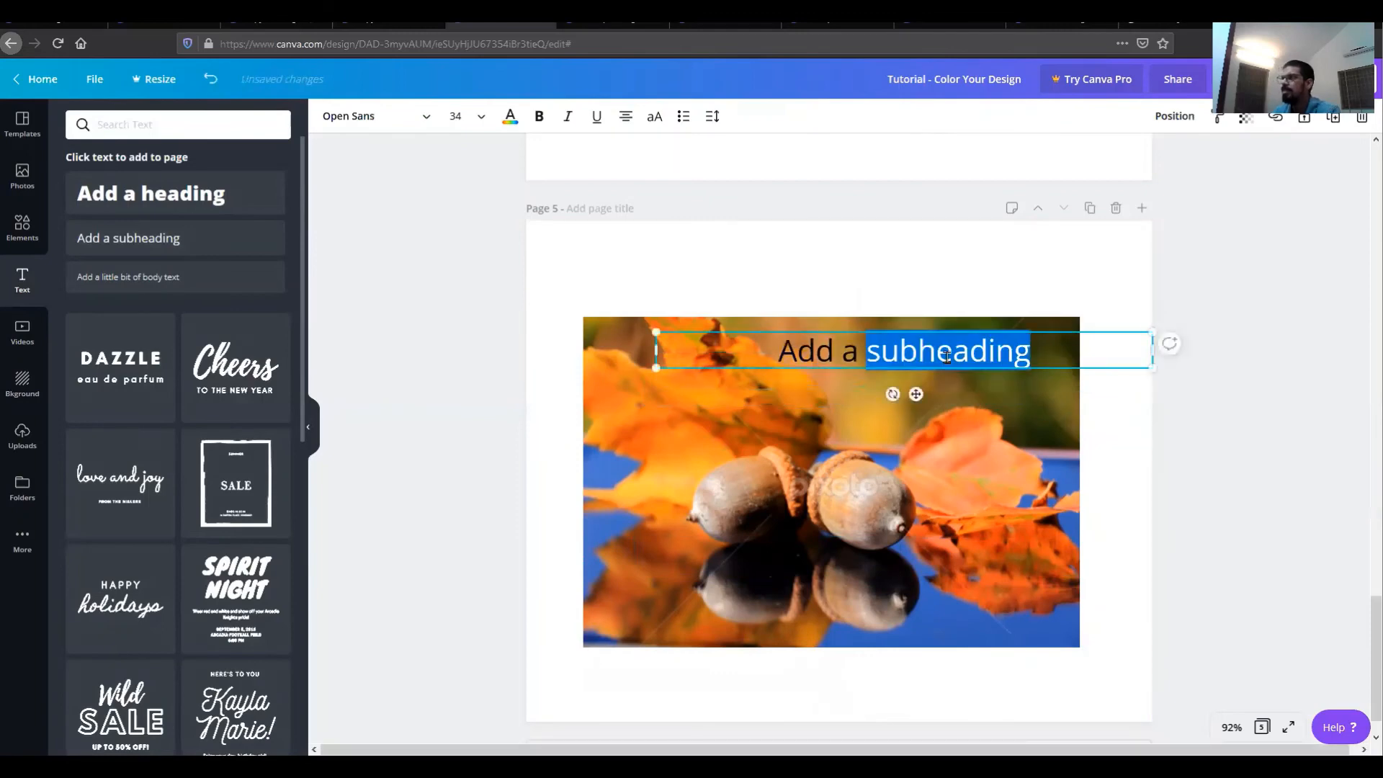
{"action": "type", "text": "Natiure"}
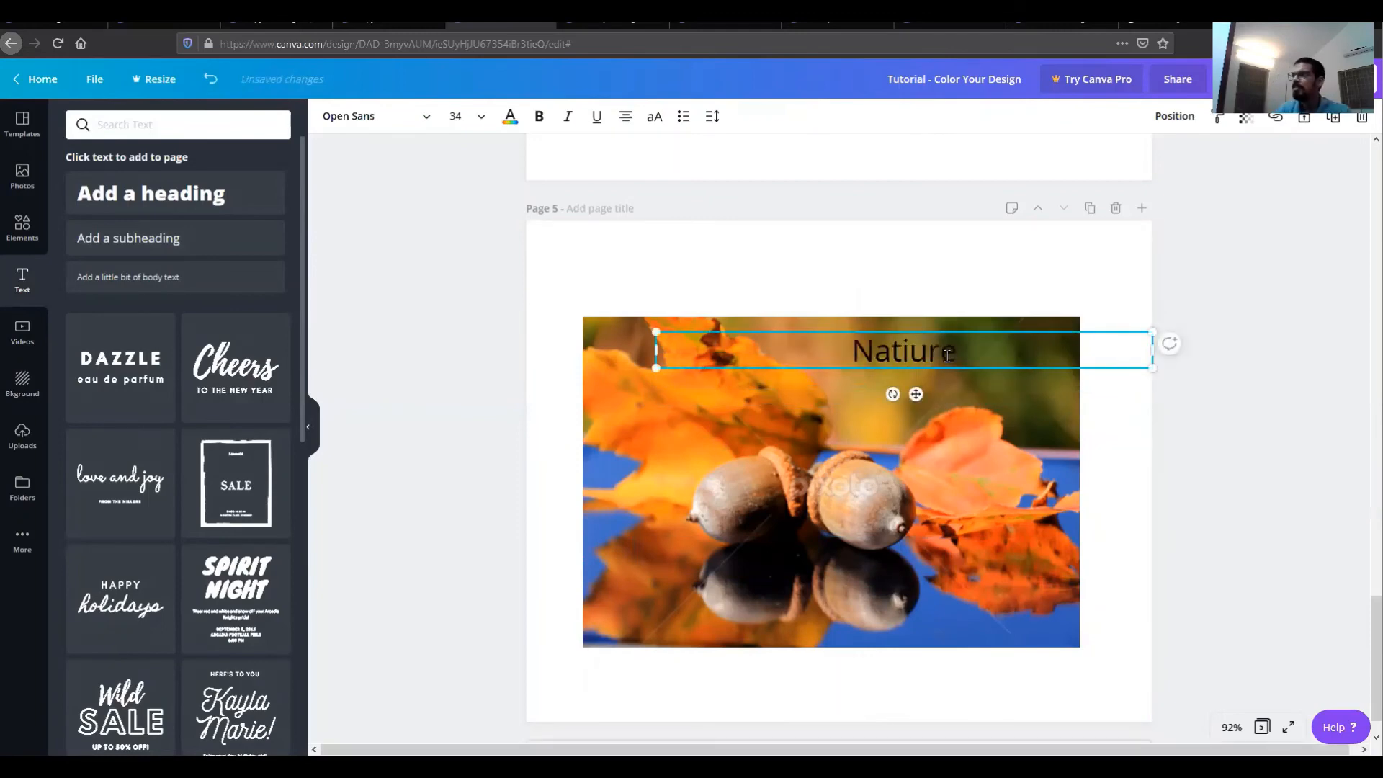
{"action": "key", "text": "BackSpace"}
{"action": "key", "text": "BackSpace"}
{"action": "key", "text": "BackSpace"}
{"action": "key", "text": "BackSpace"}
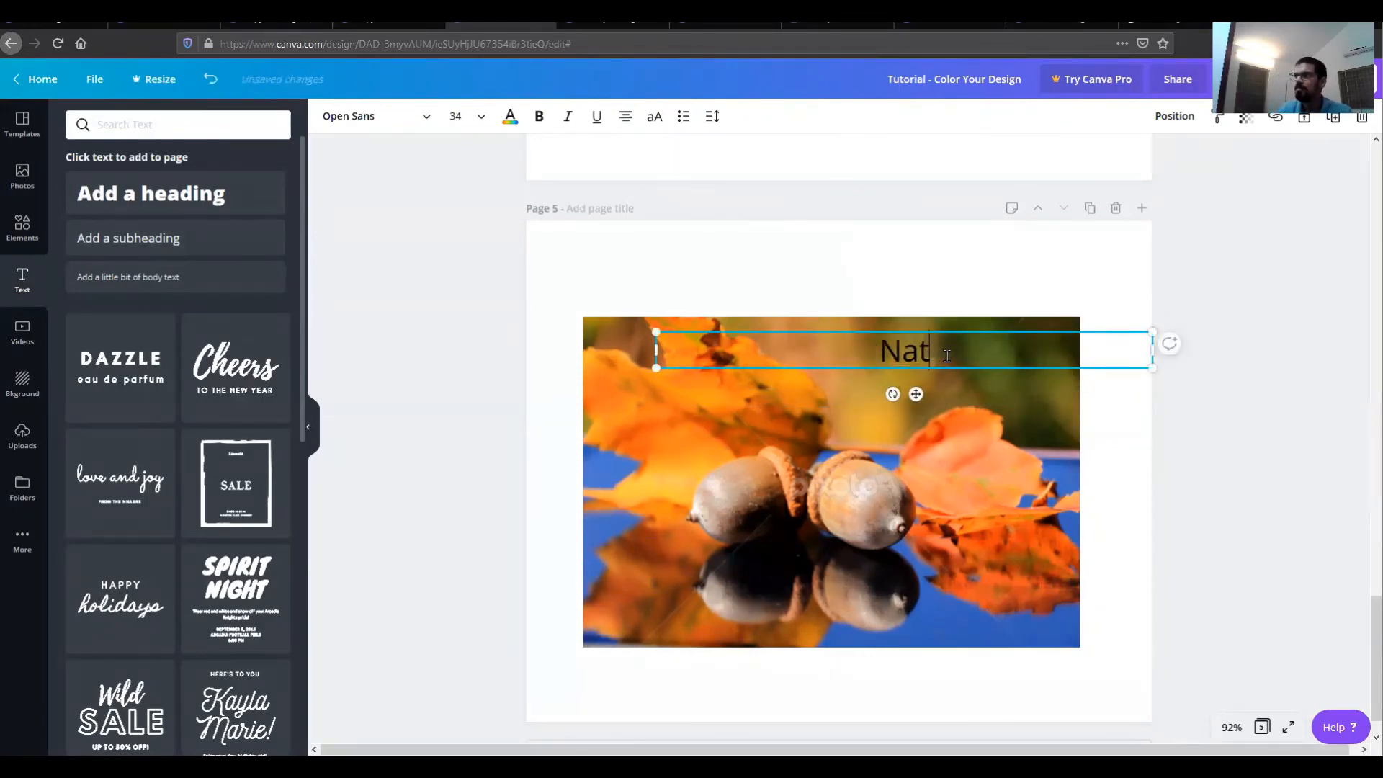
{"action": "type", "text": "ure"}
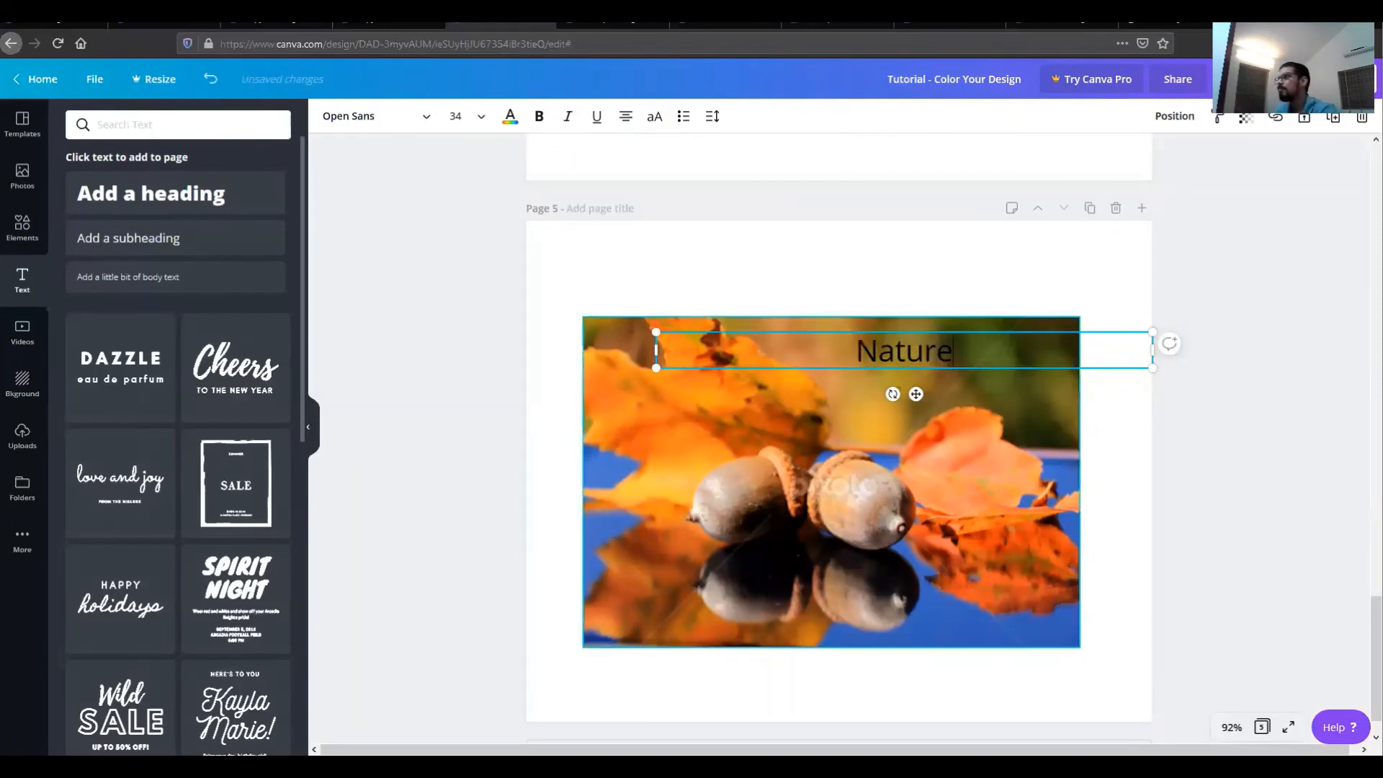
{"action": "left_click", "coordinate": [1121, 472]}
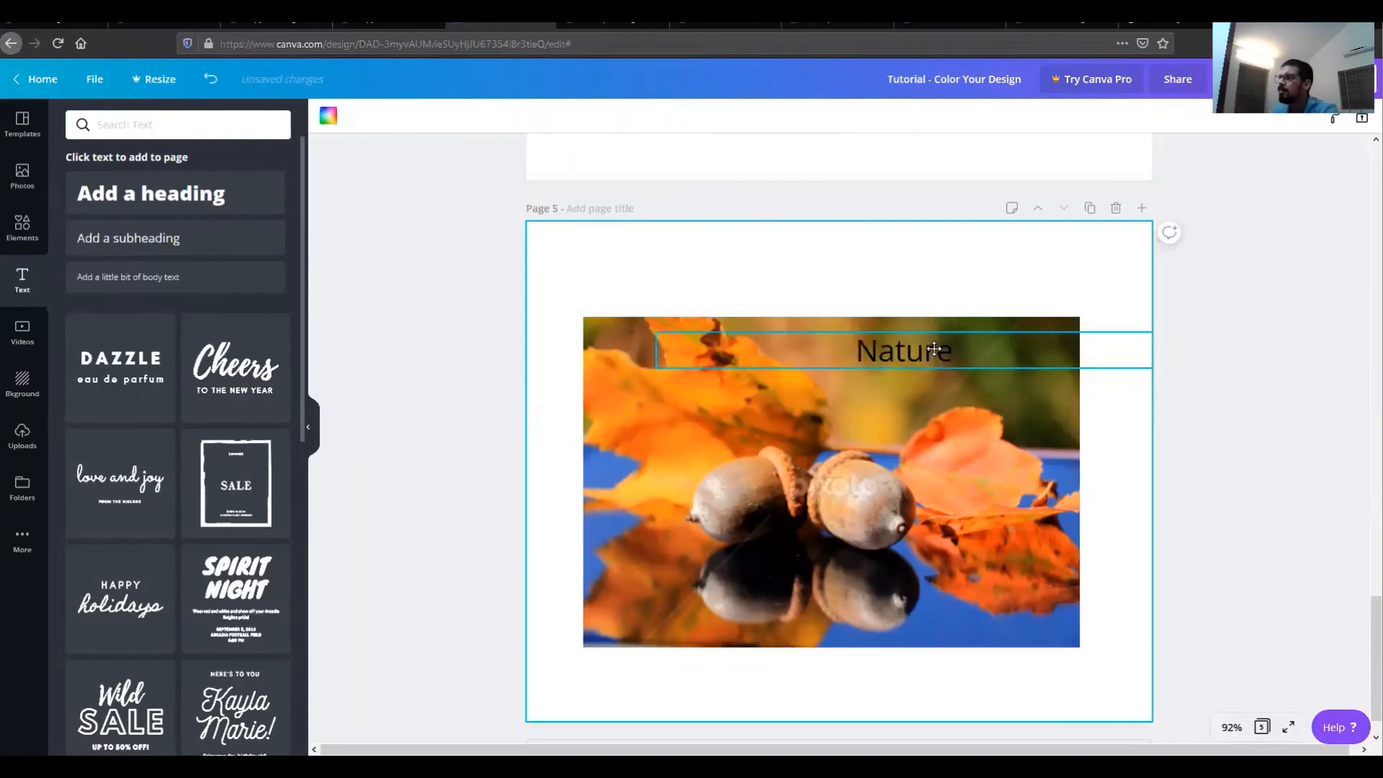
{"action": "left_click_drag", "start_coordinate": [934, 349], "coordinate": [810, 349]}
{"action": "left_click", "coordinate": [868, 274]}
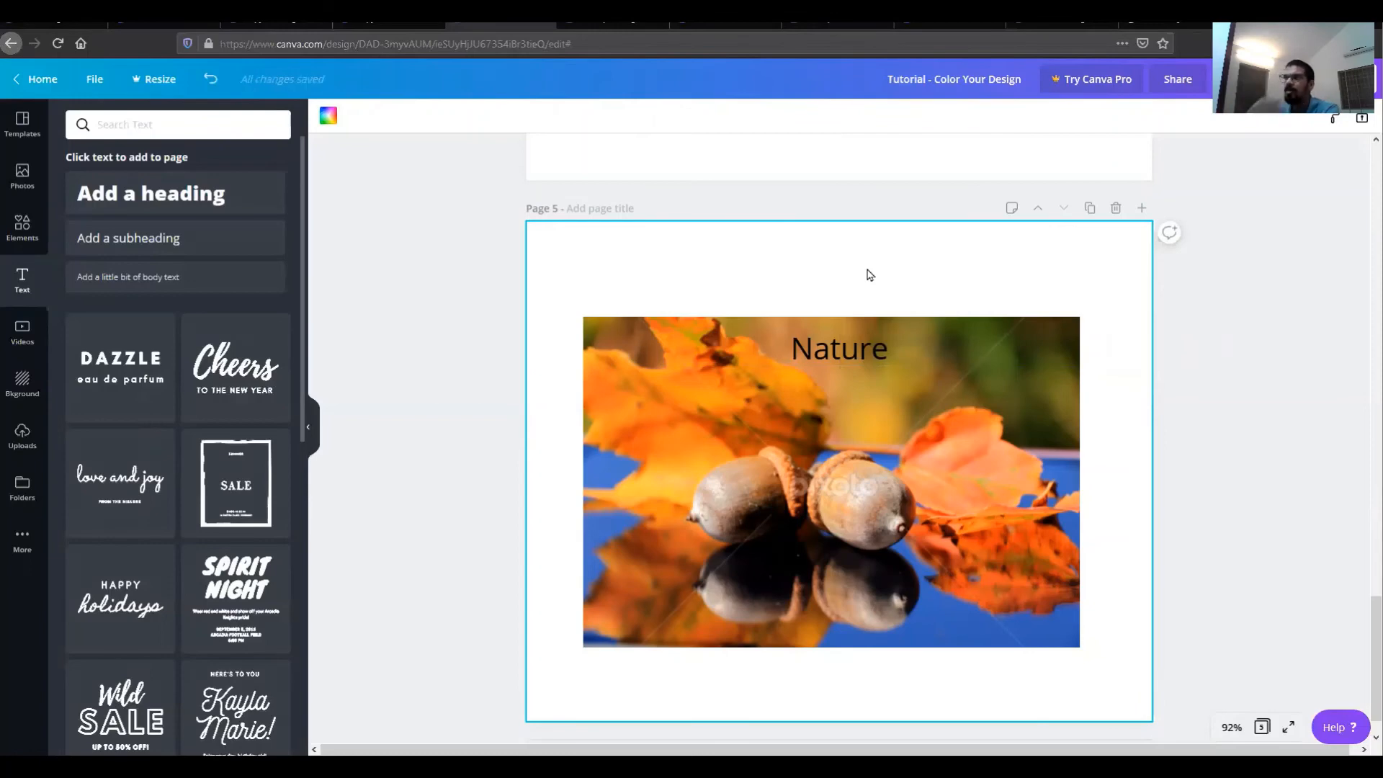
Step: Add a square shape and resize it into a thin banner behind the Nature text
{"action": "left_click", "coordinate": [22, 227]}
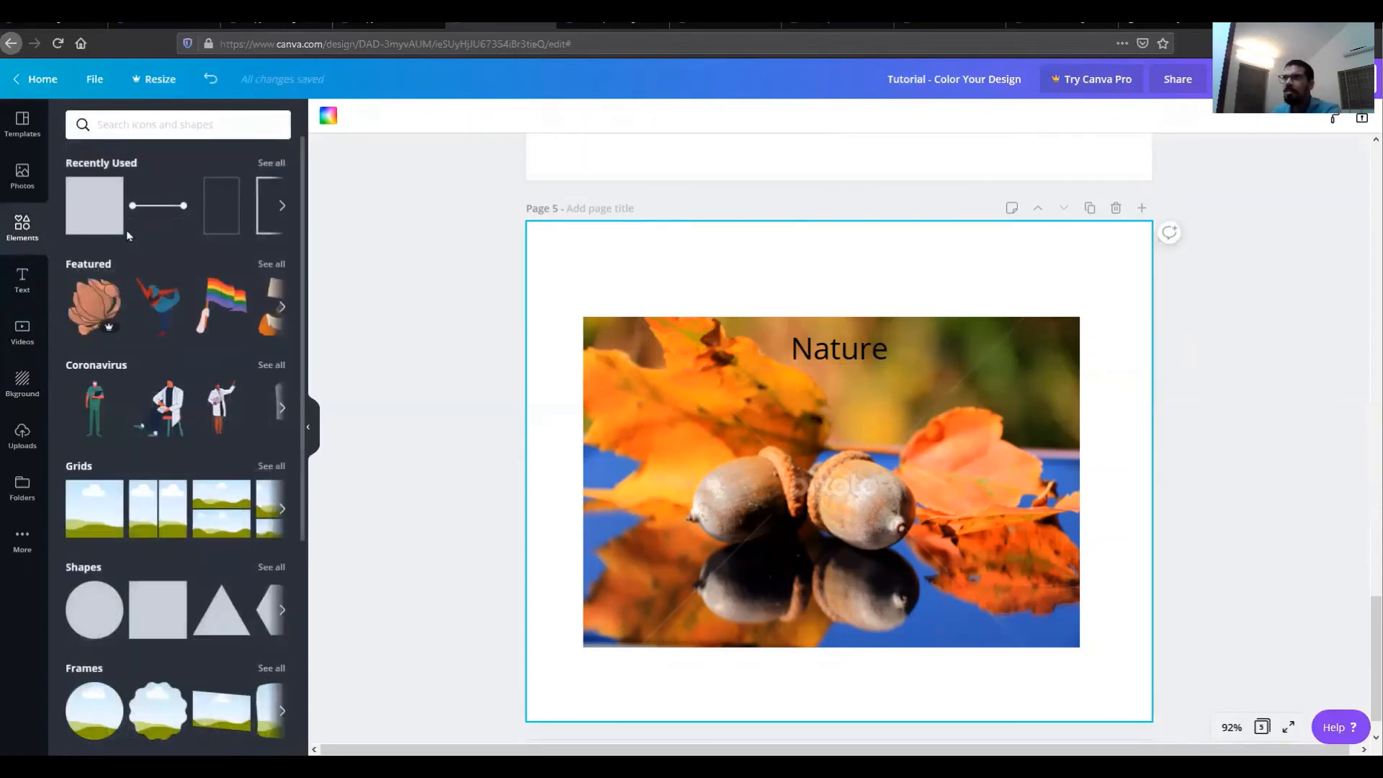
{"action": "left_click", "coordinate": [95, 207]}
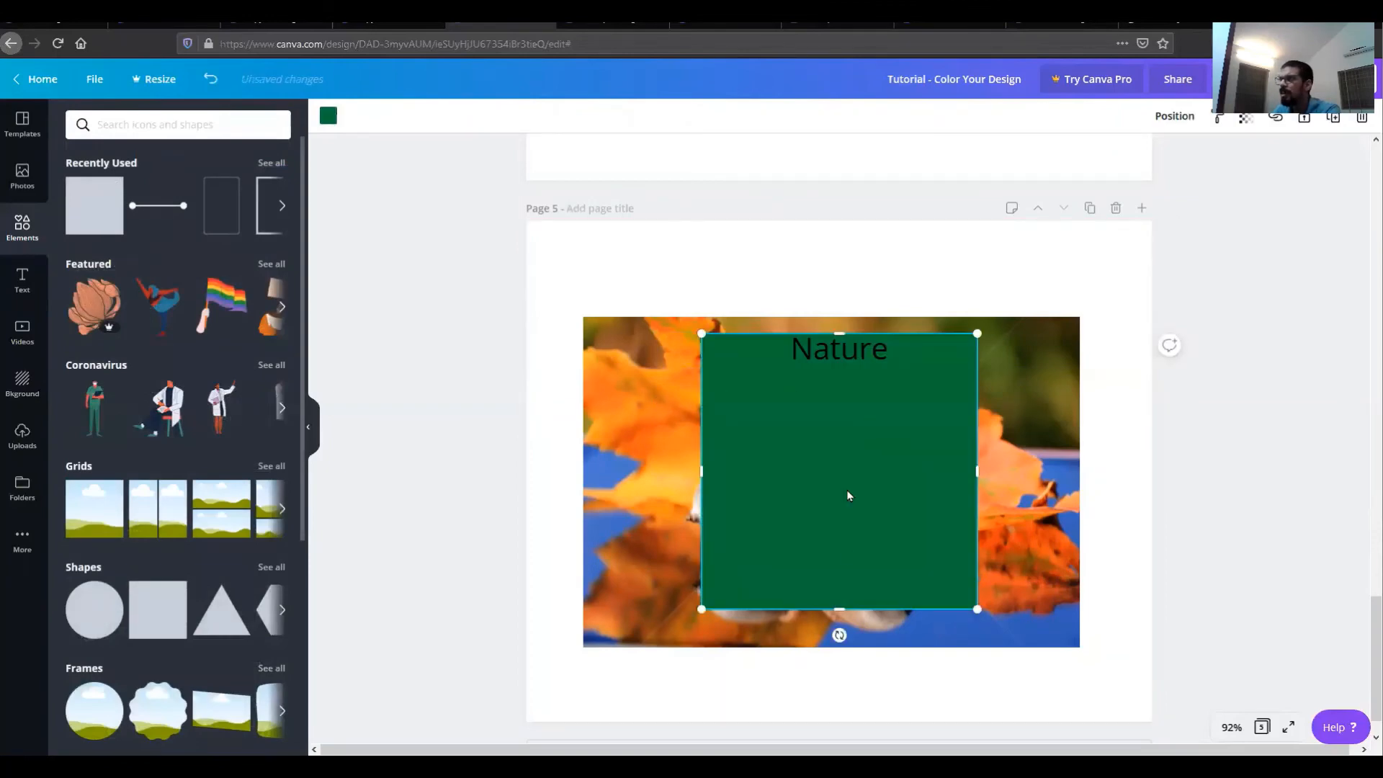
{"action": "left_click_drag", "start_coordinate": [842, 510], "coordinate": [840, 366]}
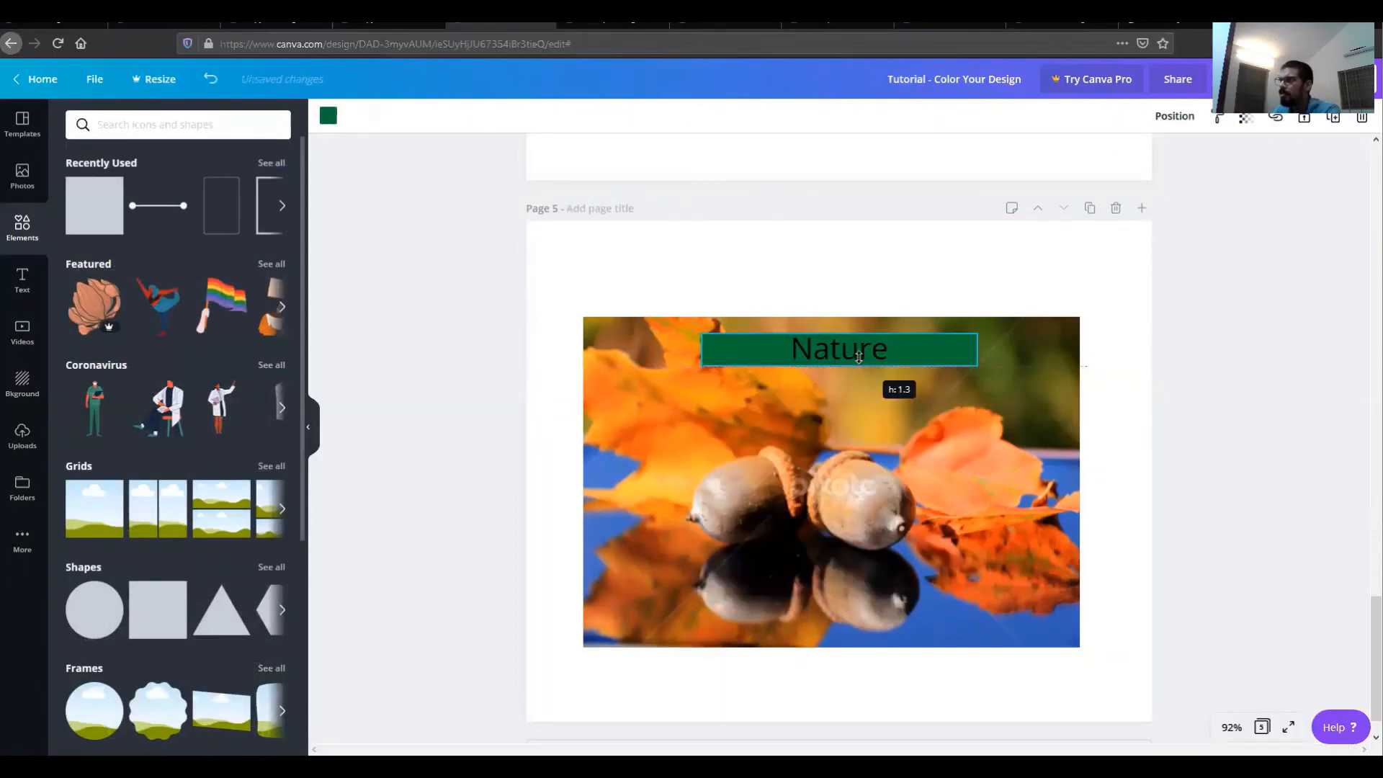
{"action": "left_click_drag", "start_coordinate": [702, 350], "coordinate": [783, 348]}
{"action": "left_click_drag", "start_coordinate": [978, 350], "coordinate": [893, 338]}
{"action": "left_click", "coordinate": [992, 250]}
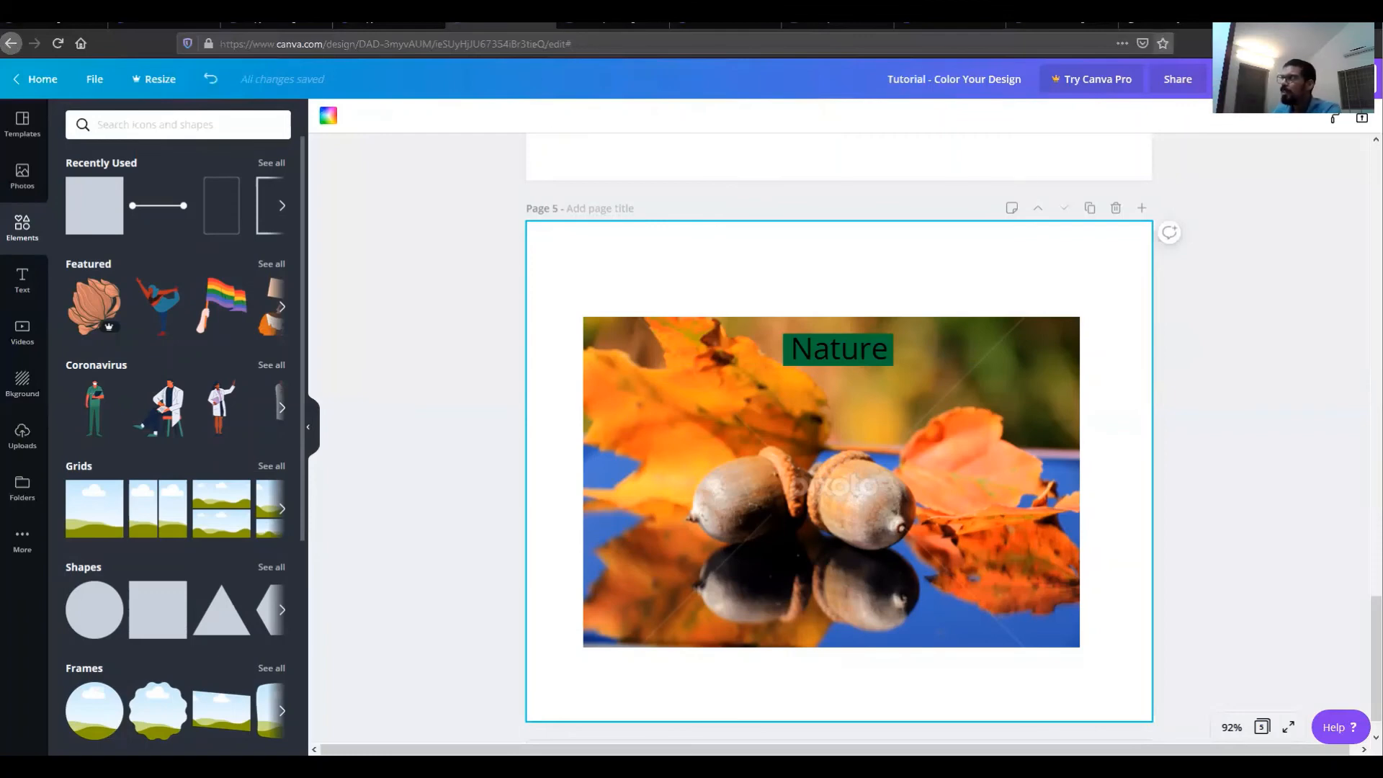
Step: Open a new browser tab, search for color palette generator canva, and open Canva's palette generator page
{"action": "key", "text": "ctrl+t"}
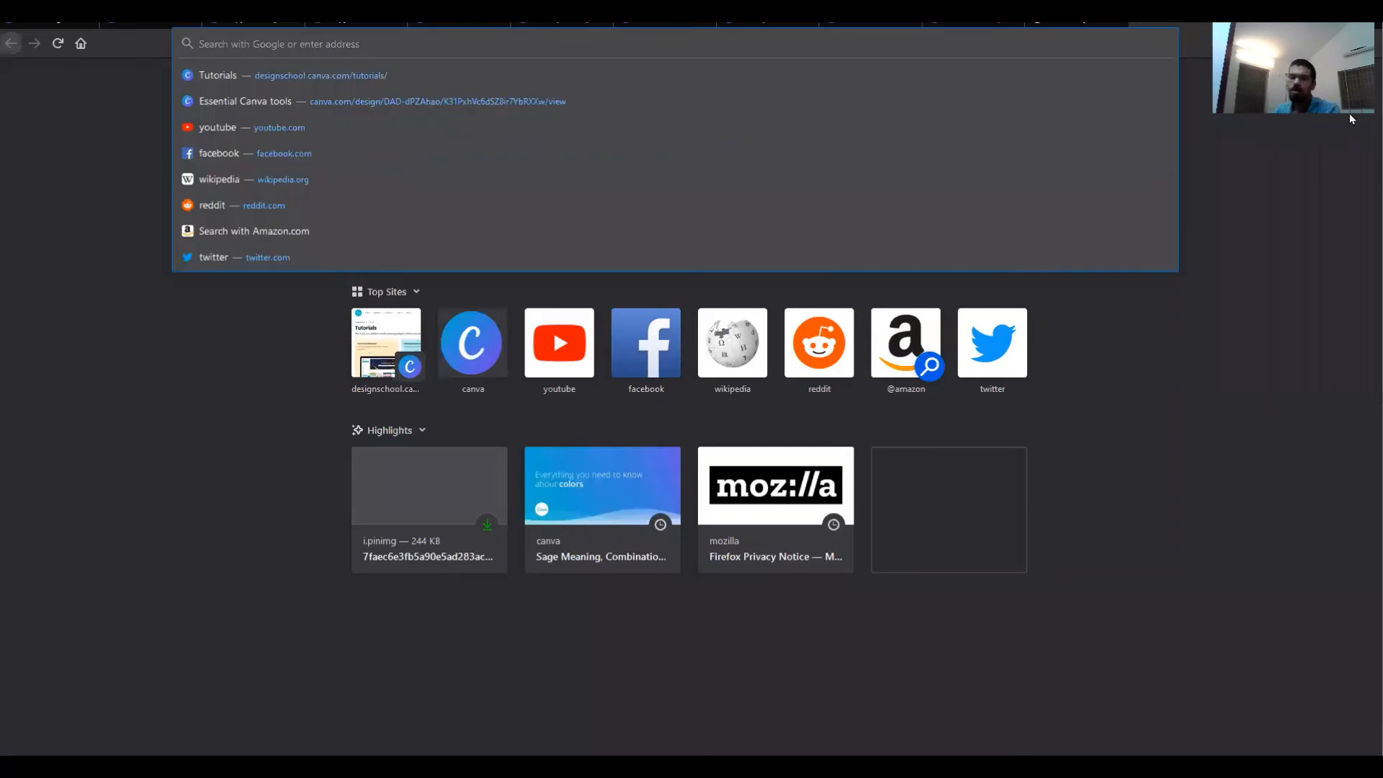
{"action": "type", "text": "color"}
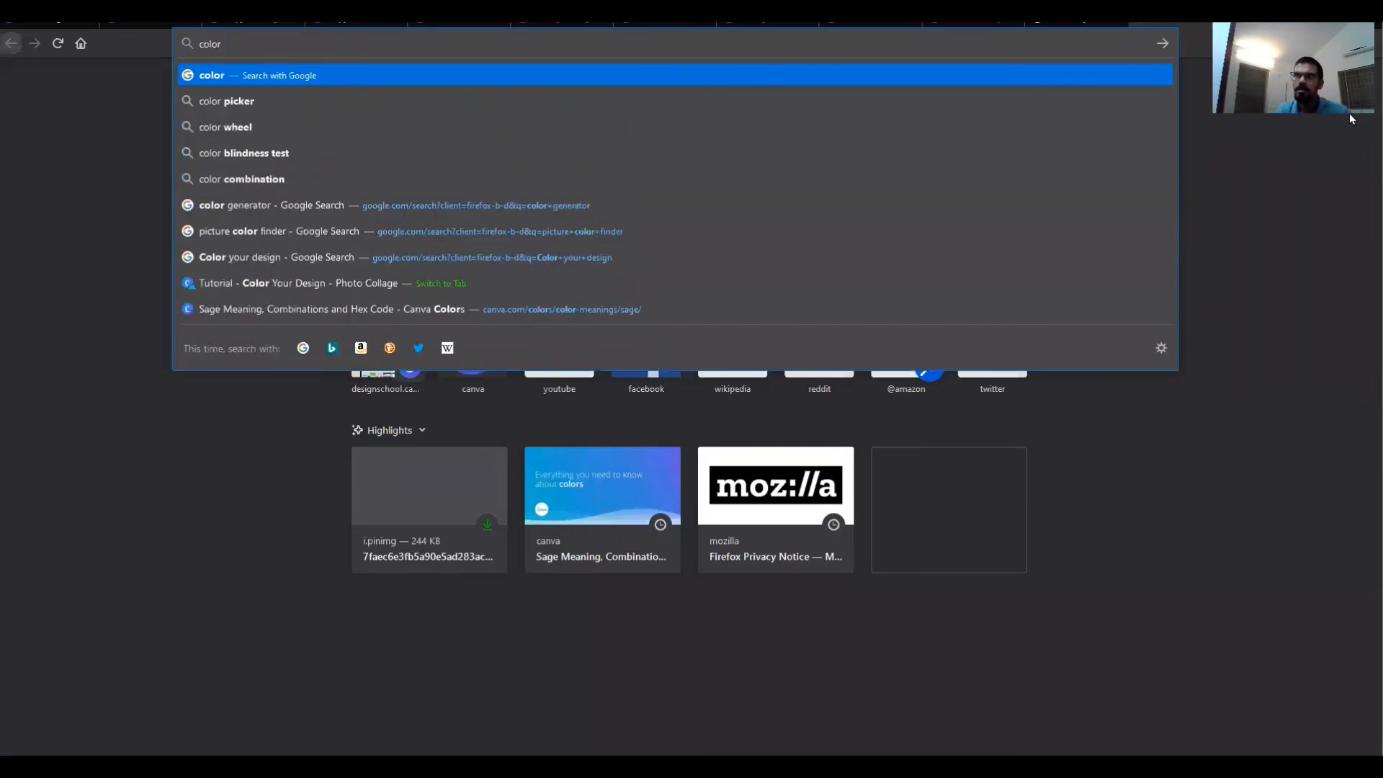
{"action": "type", "text": " pallet gener"}
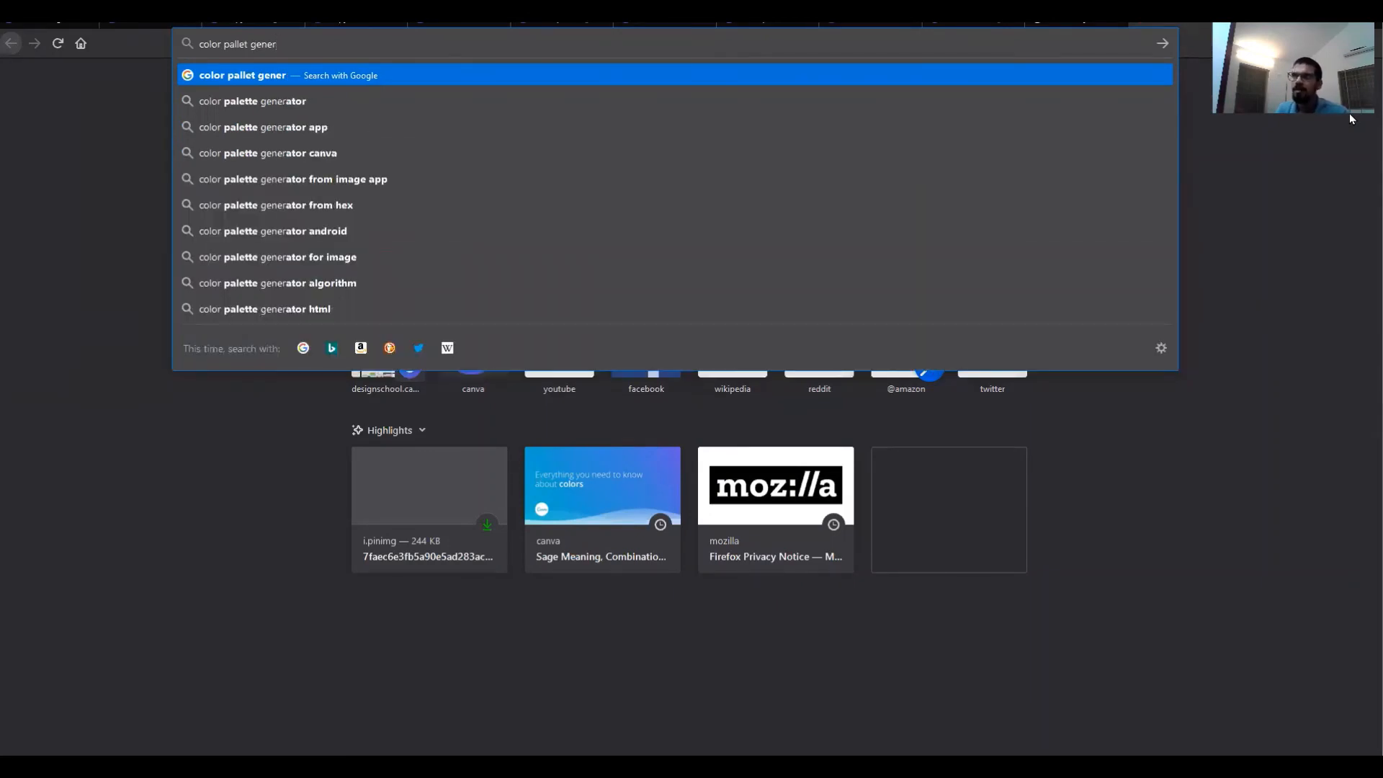
{"action": "left_click", "coordinate": [729, 155]}
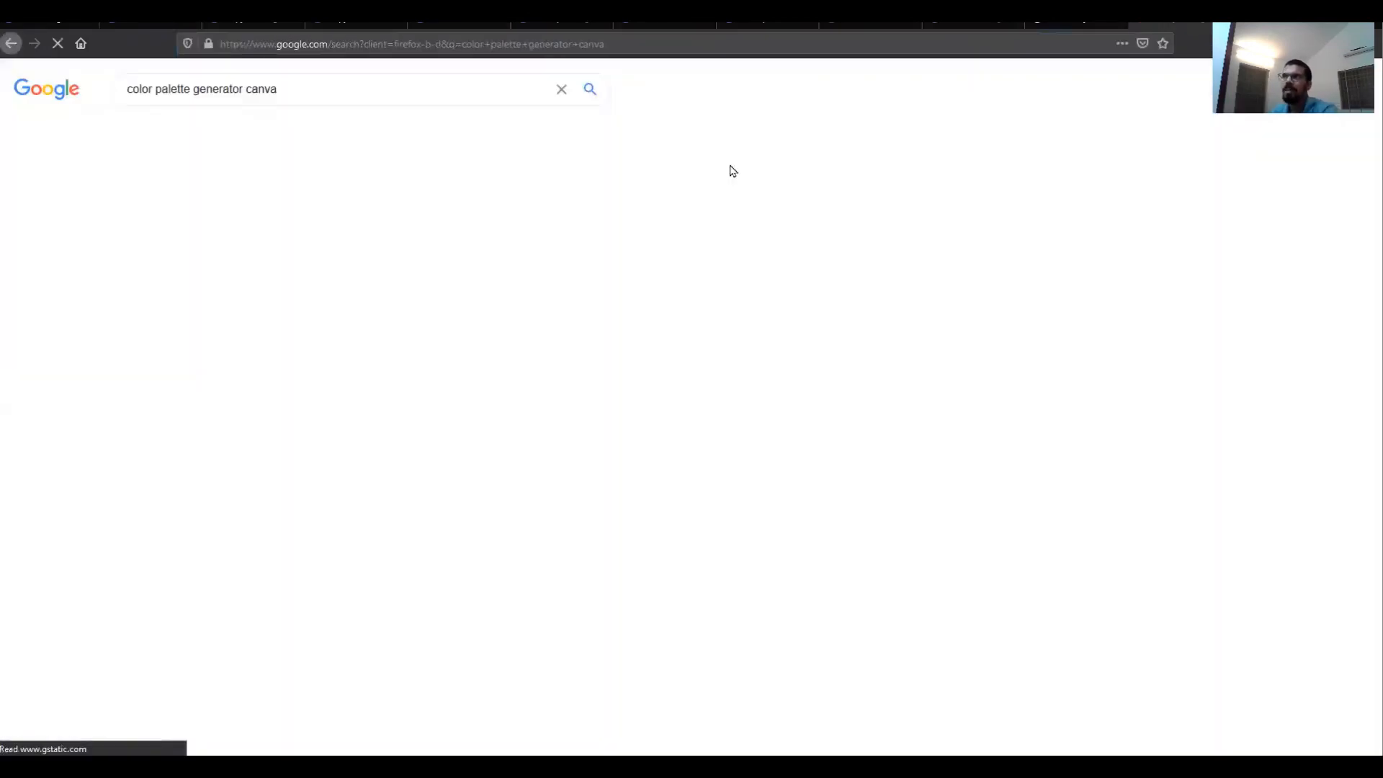
{"action": "left_click", "coordinate": [244, 210]}
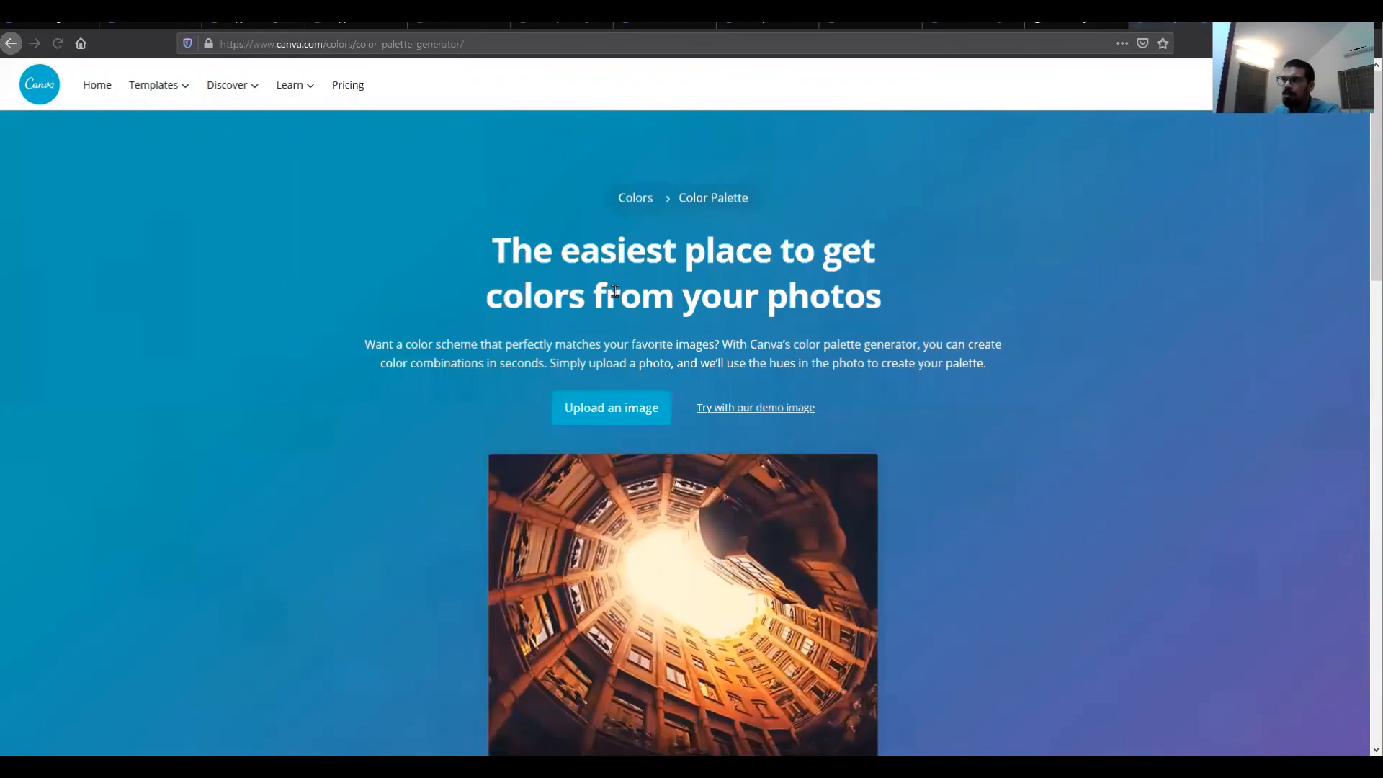
{"action": "scroll", "coordinate": [657, 457], "scroll_direction": "down", "scroll_amount": 3}
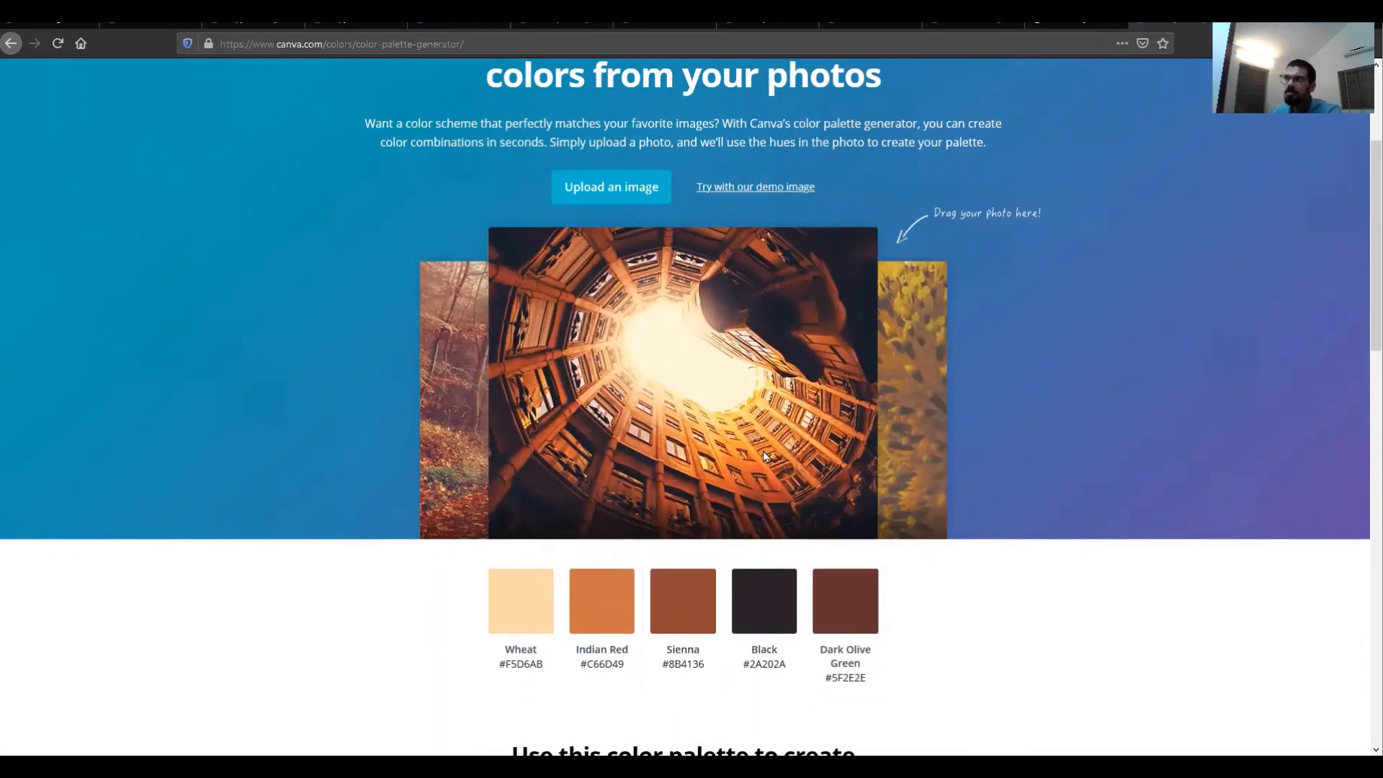
Step: Upload the acorn photo from Downloads to the palette generator and copy the Goldenrod hex code #E5A43B
{"action": "left_click", "coordinate": [597, 189]}
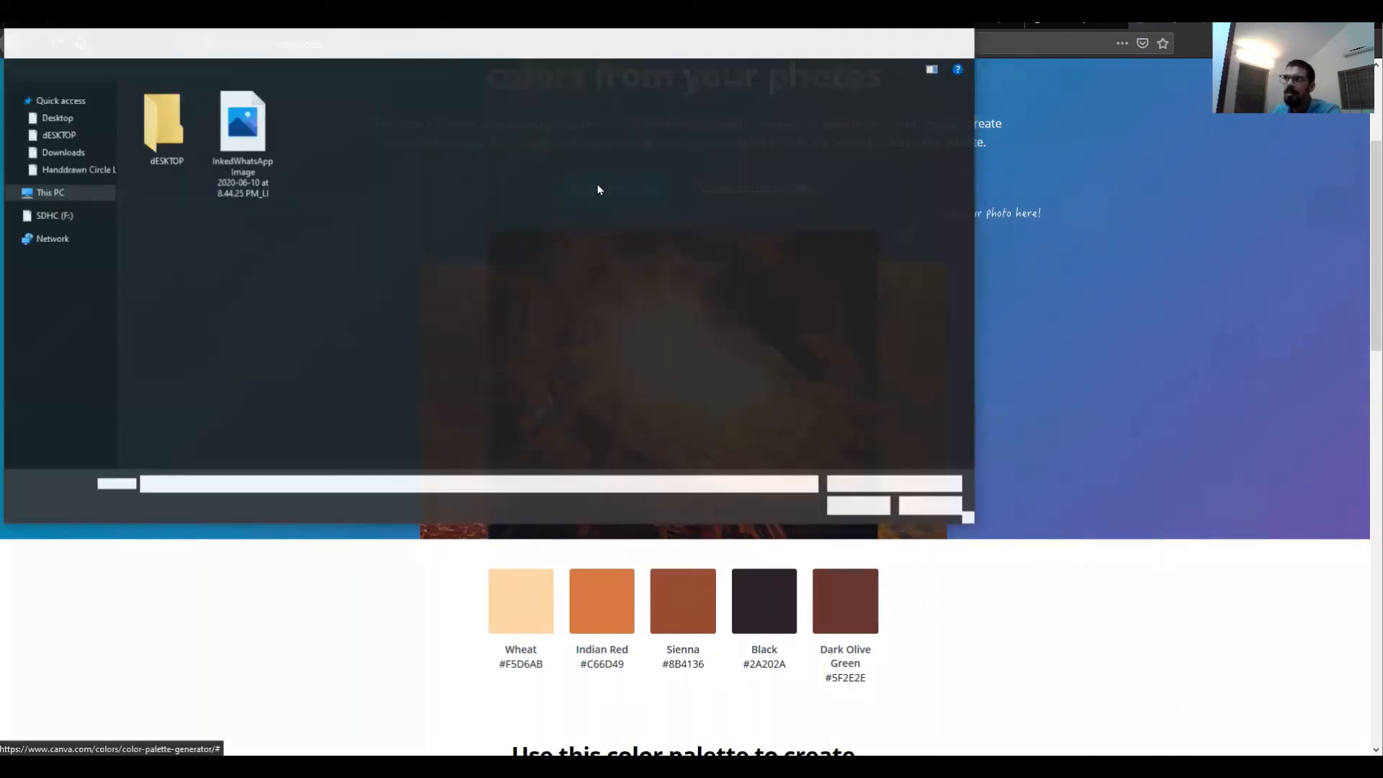
{"action": "left_click", "coordinate": [63, 152]}
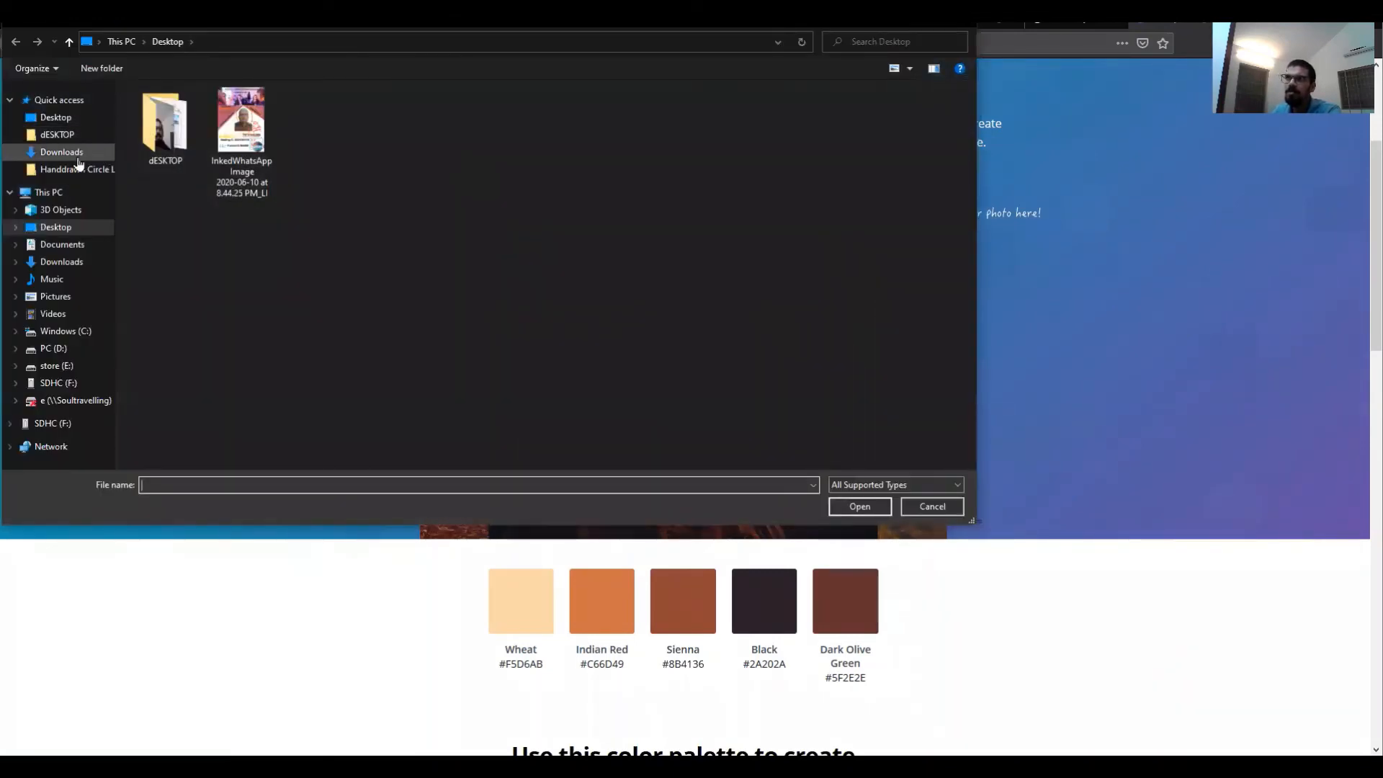
{"action": "left_click", "coordinate": [176, 166]}
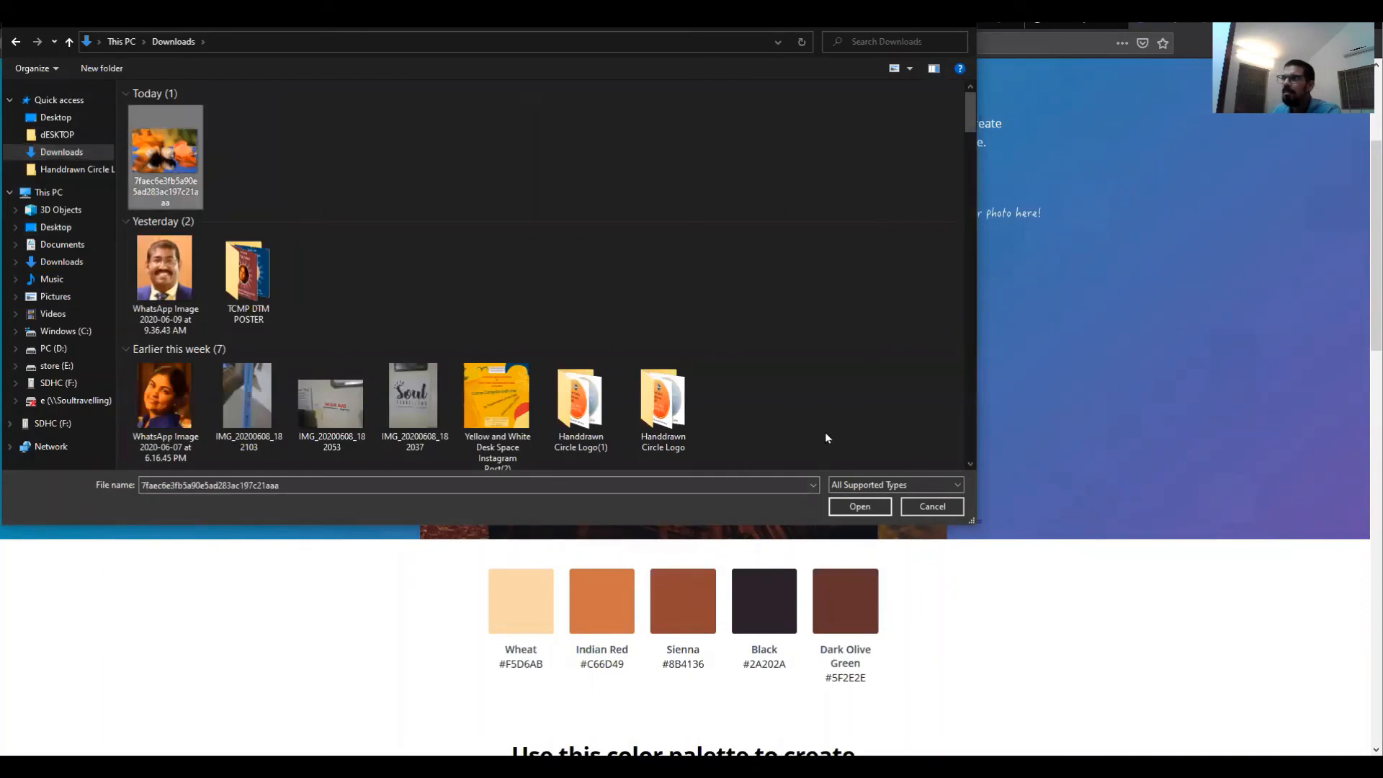
{"action": "left_click", "coordinate": [856, 501]}
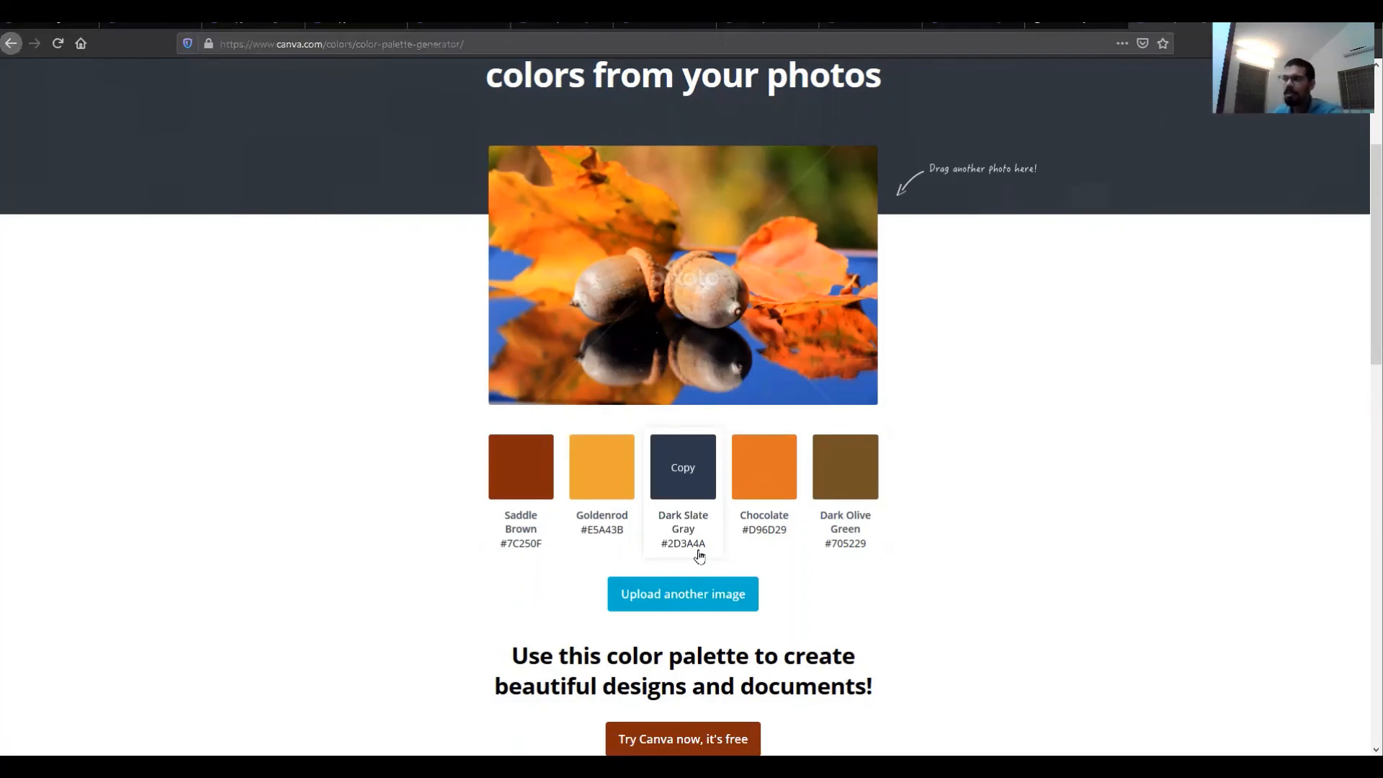
{"action": "left_click", "coordinate": [607, 470]}
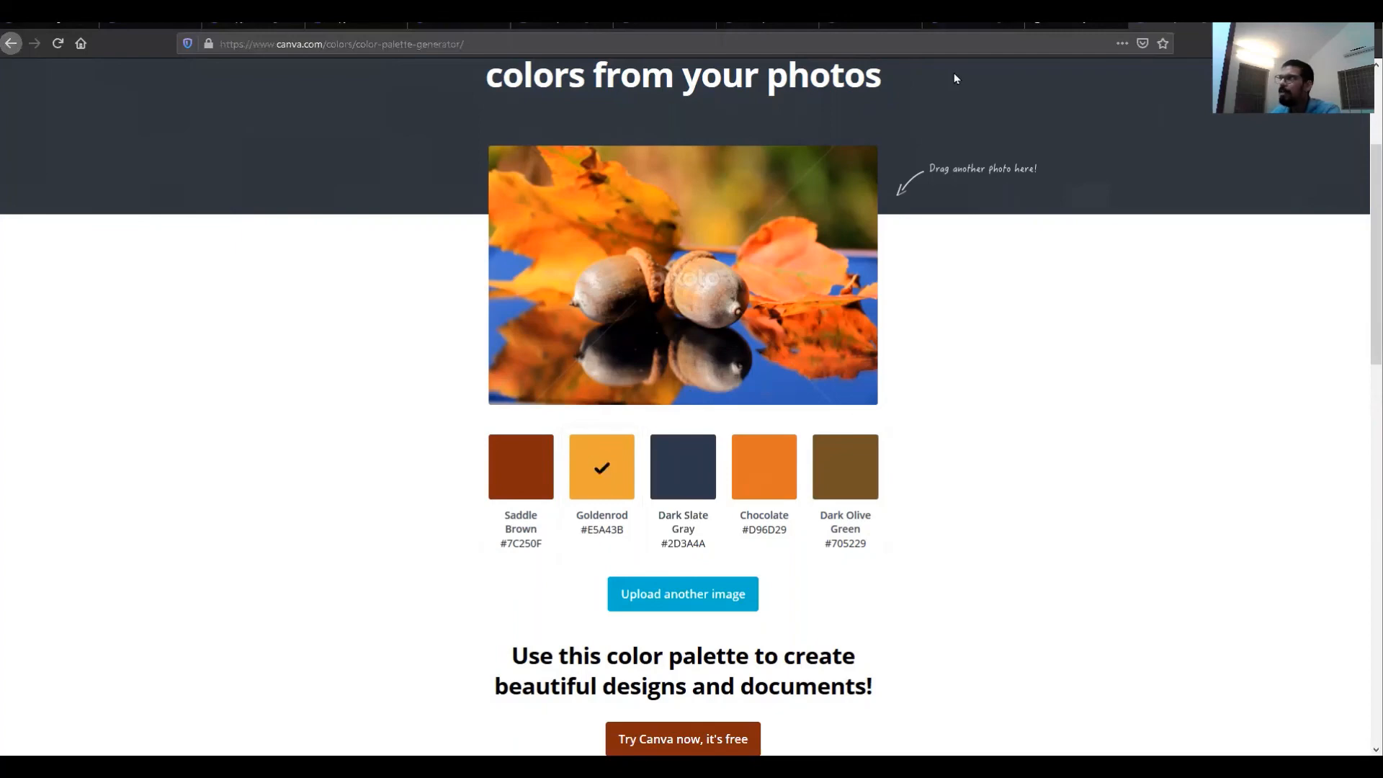
Step: Back in the design, shrink the Nature text box so the text fits inside the banner
{"action": "left_click", "coordinate": [454, 26]}
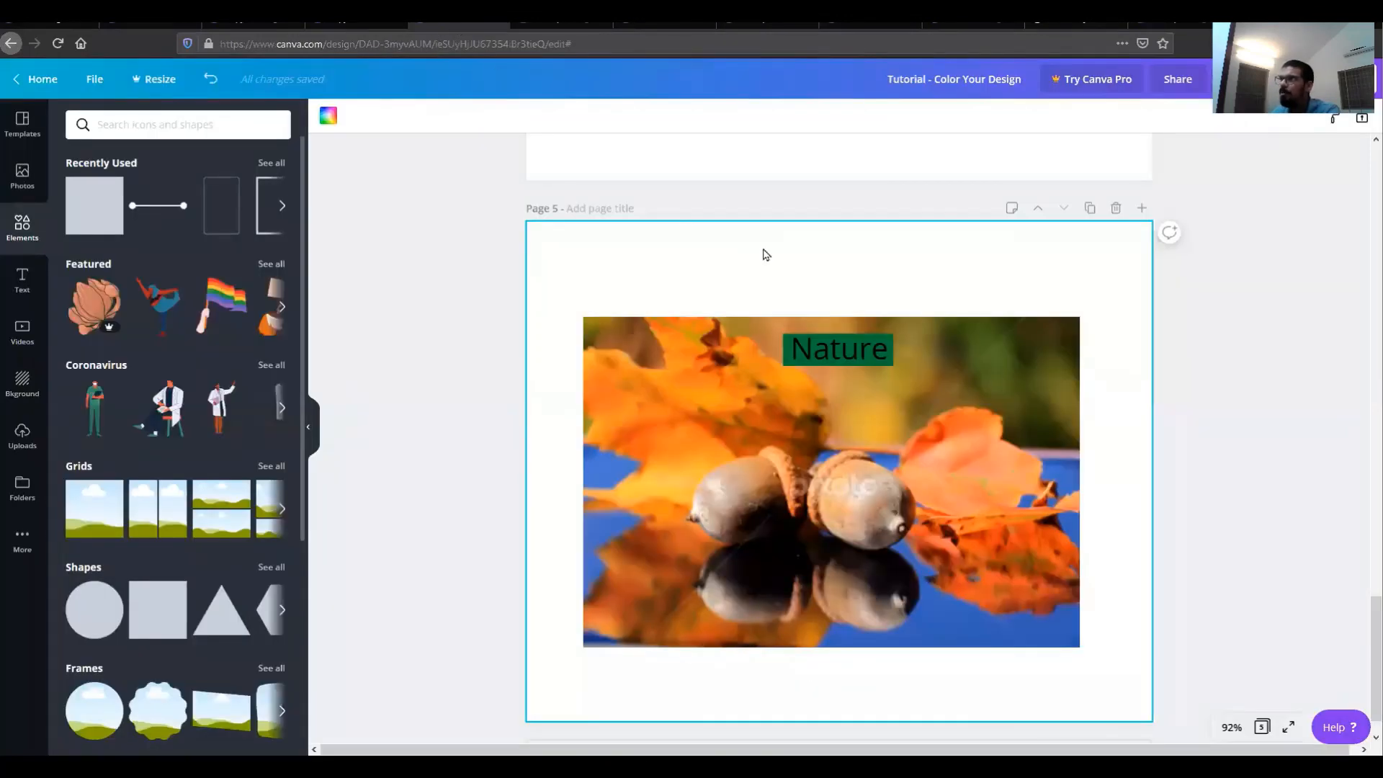
{"action": "left_click", "coordinate": [791, 360]}
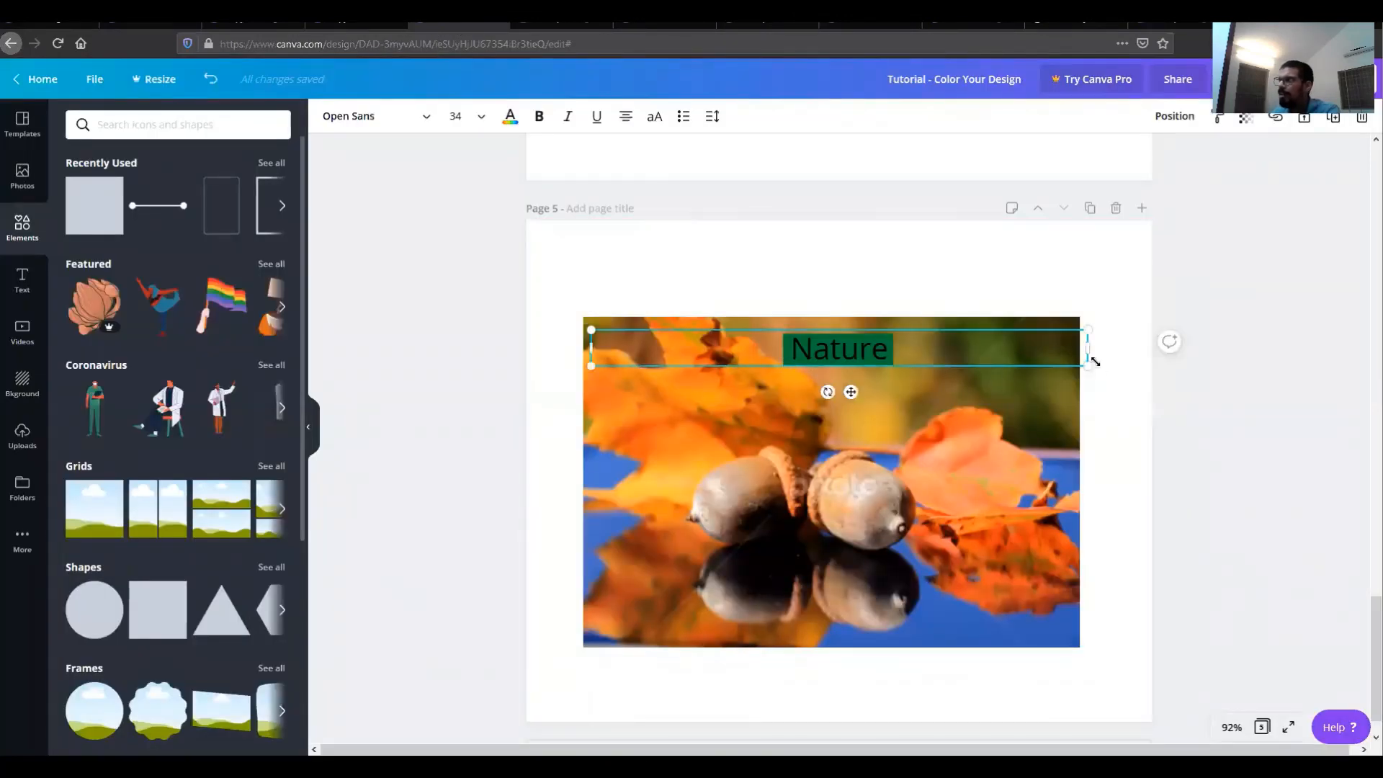
{"action": "left_click_drag", "start_coordinate": [1084, 347], "coordinate": [828, 349]}
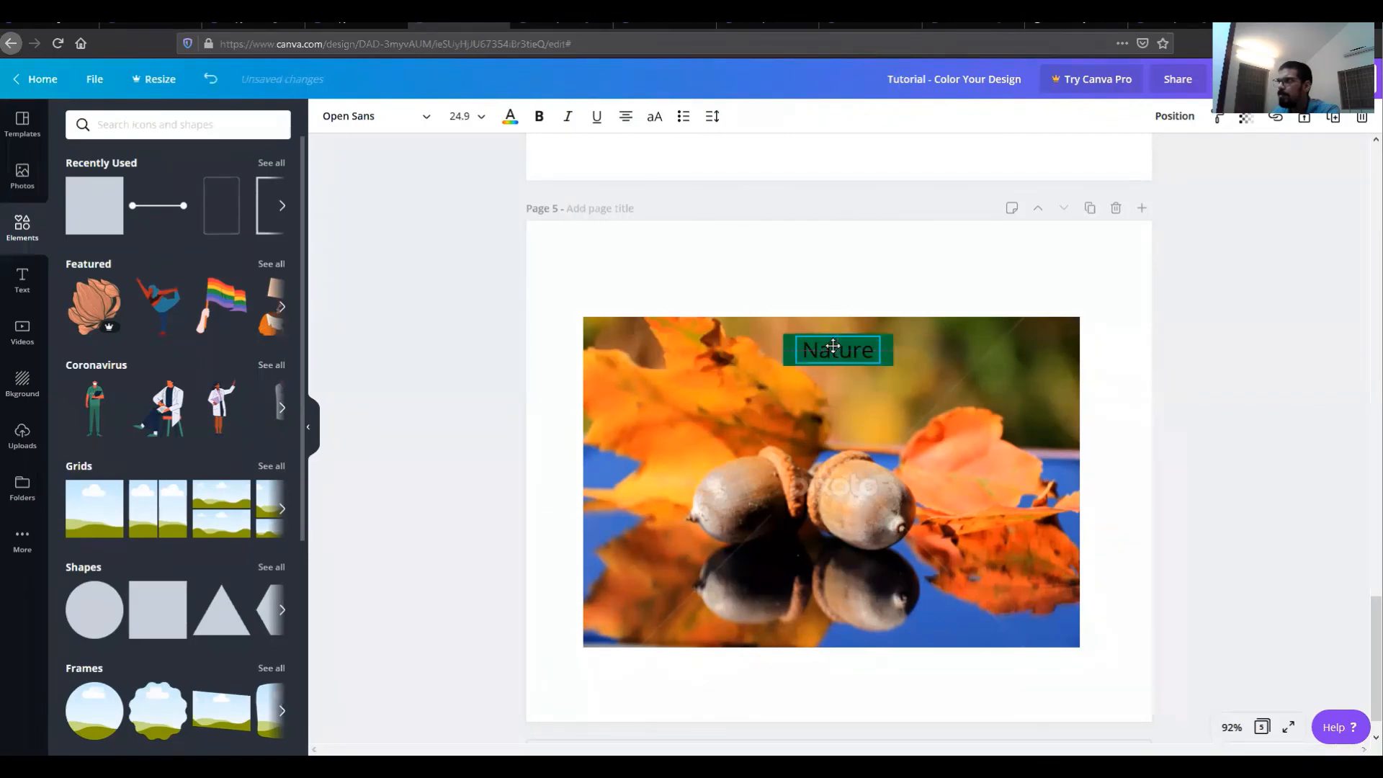
{"action": "left_click", "coordinate": [741, 263]}
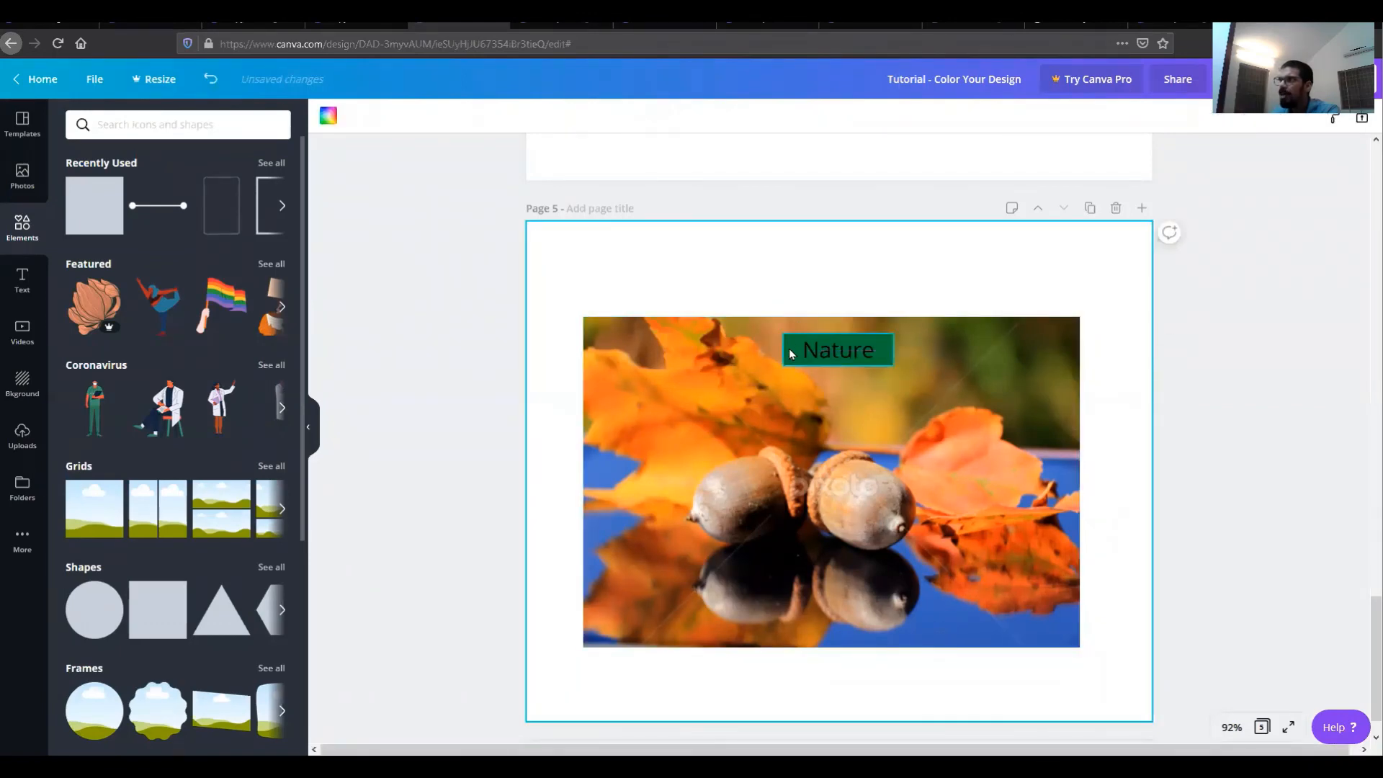
Step: Set the banner's color to the pasted Goldenrod hex code #E5A43B
{"action": "left_click", "coordinate": [791, 353]}
{"action": "left_click", "coordinate": [328, 116]}
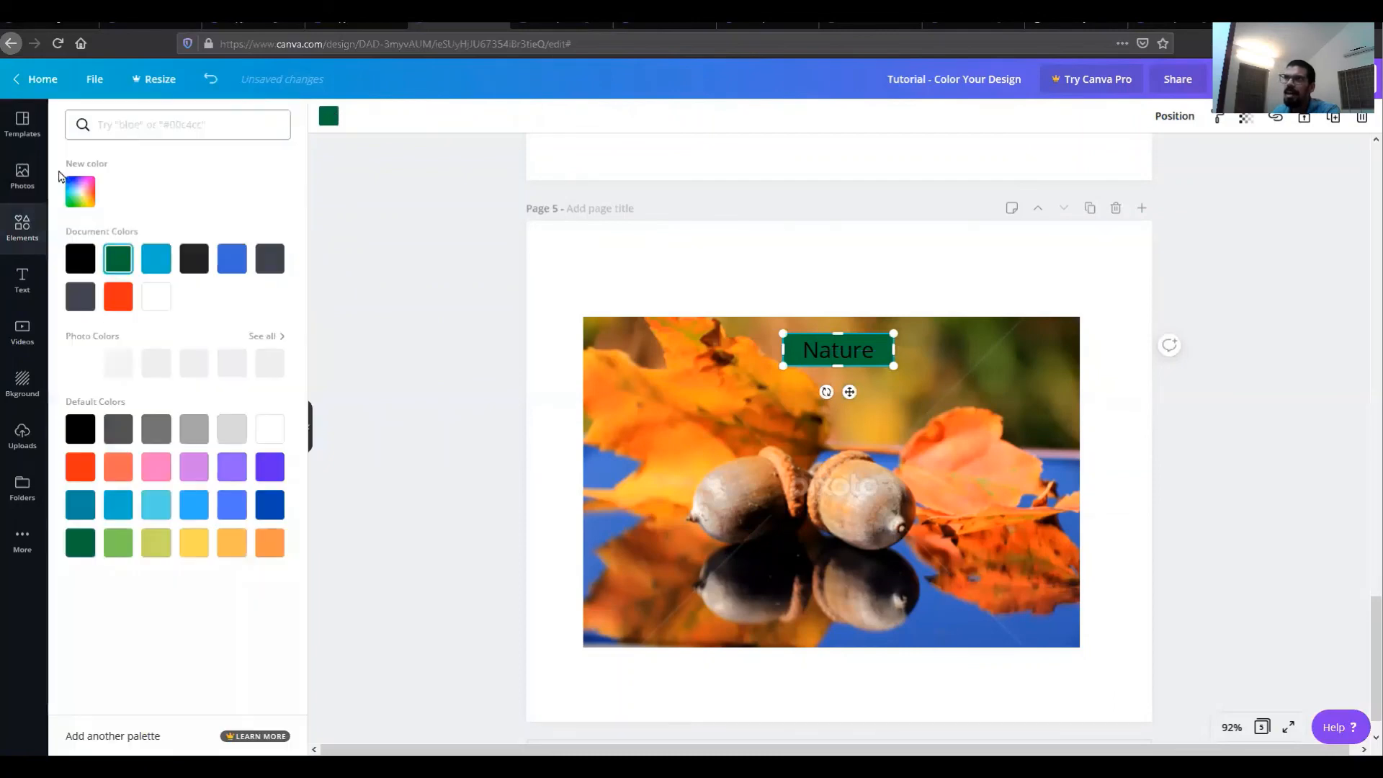
{"action": "left_click", "coordinate": [80, 191]}
{"action": "right_click", "coordinate": [158, 332]}
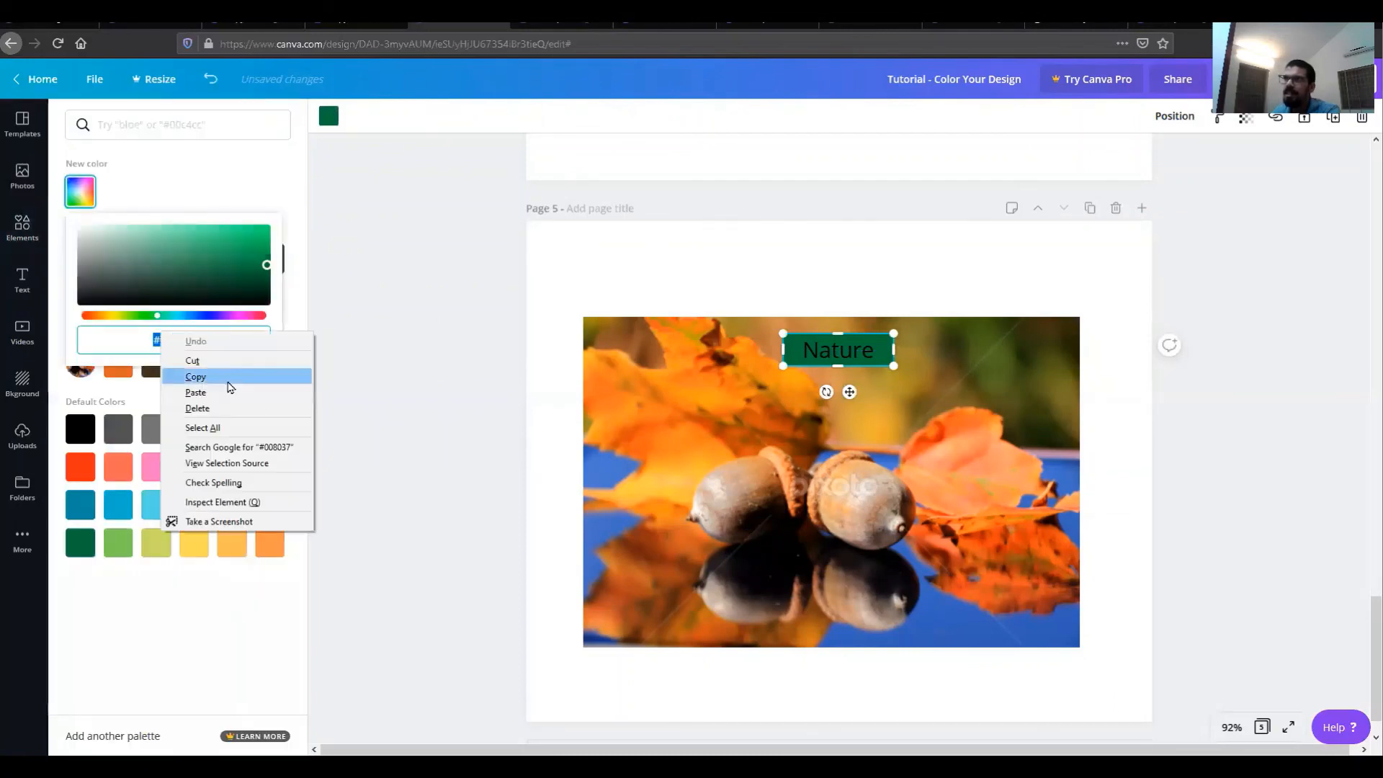
{"action": "left_click", "coordinate": [216, 393]}
{"action": "key", "text": "Escape"}
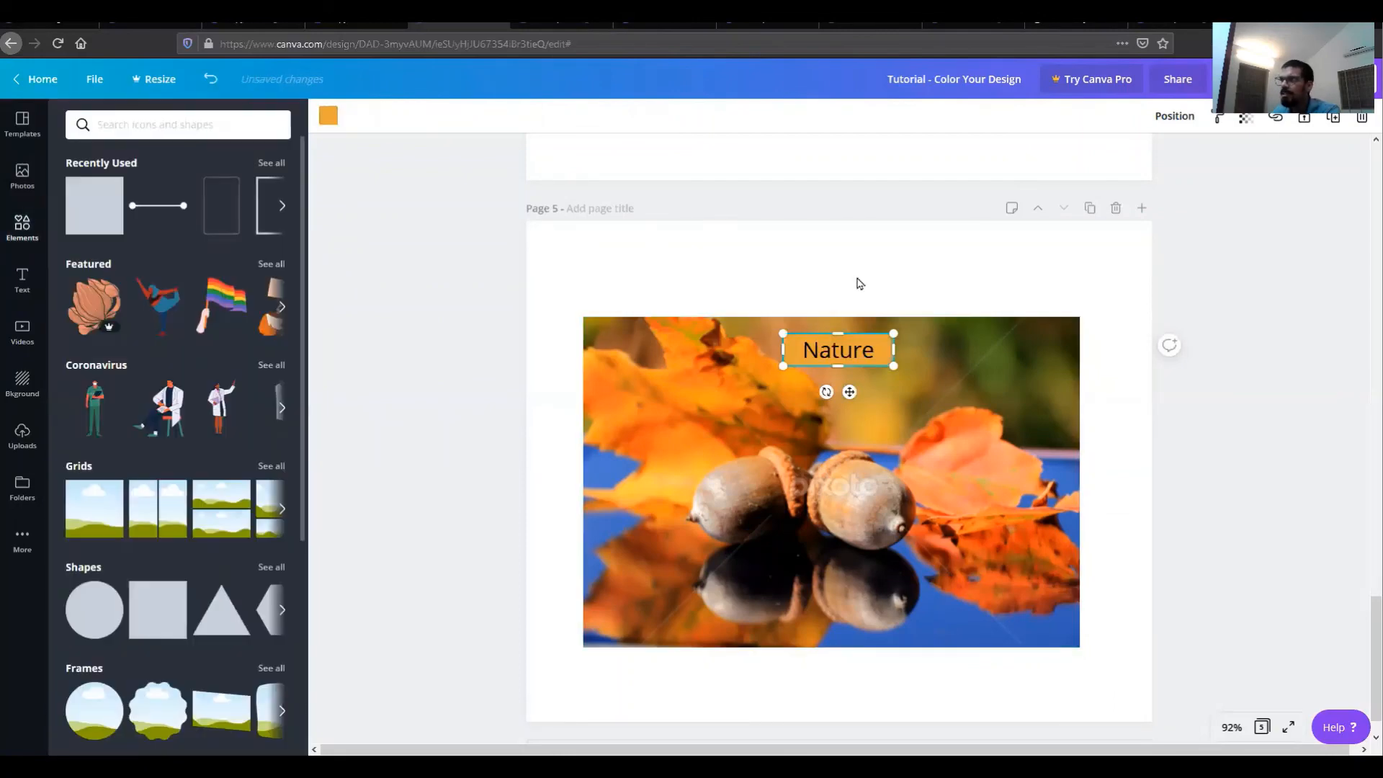
{"action": "left_click", "coordinate": [857, 283]}
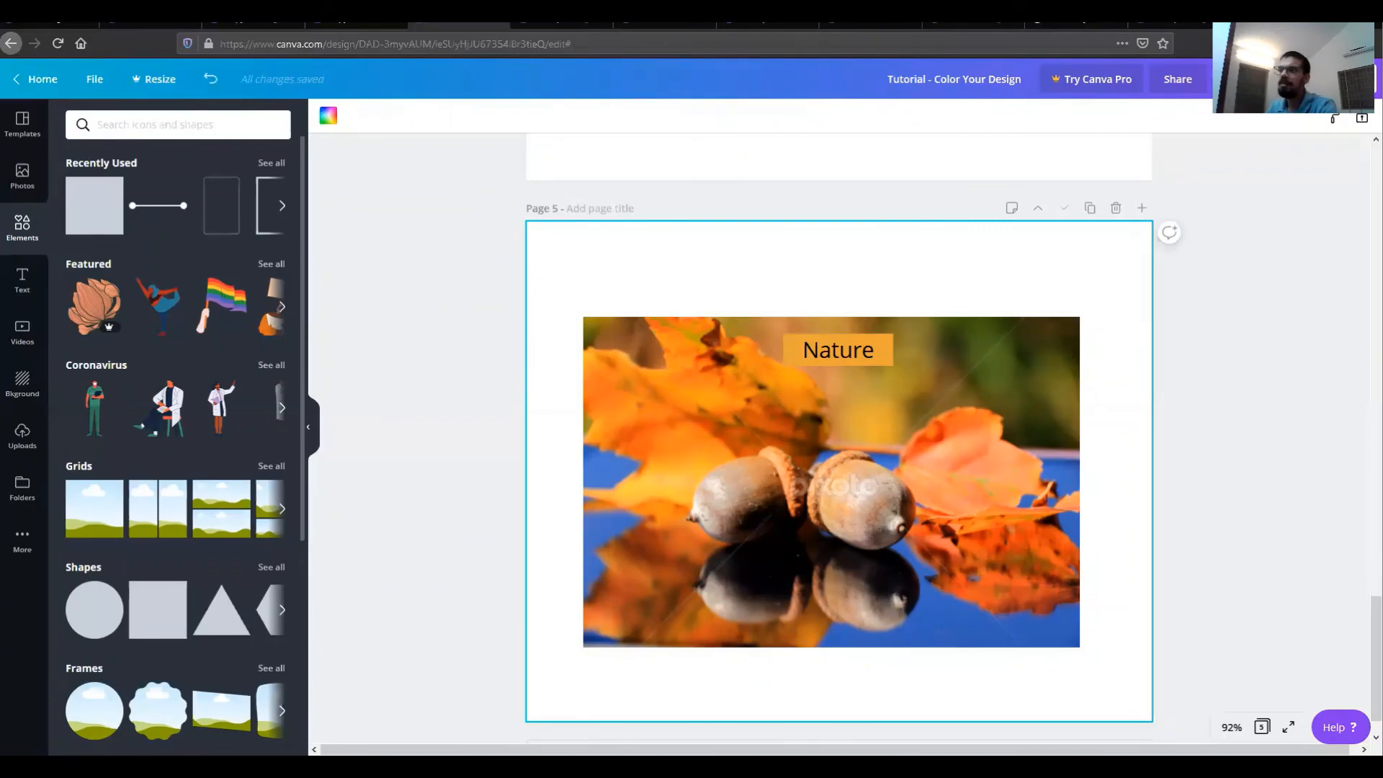
Step: Open Canva's Color palette ideas page and browse the palette combinations
{"action": "scroll", "coordinate": [897, 533], "scroll_direction": "down", "scroll_amount": 1}
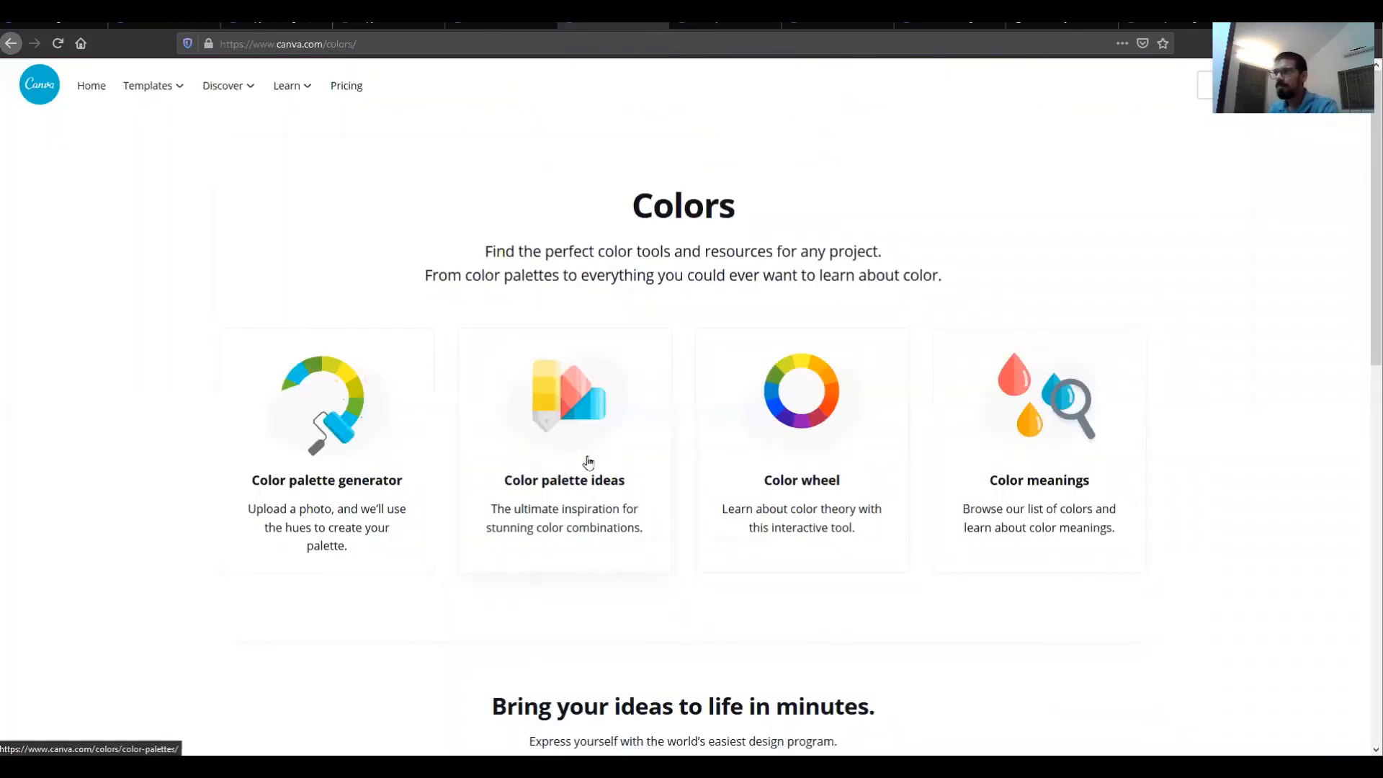
{"action": "left_click", "coordinate": [604, 454]}
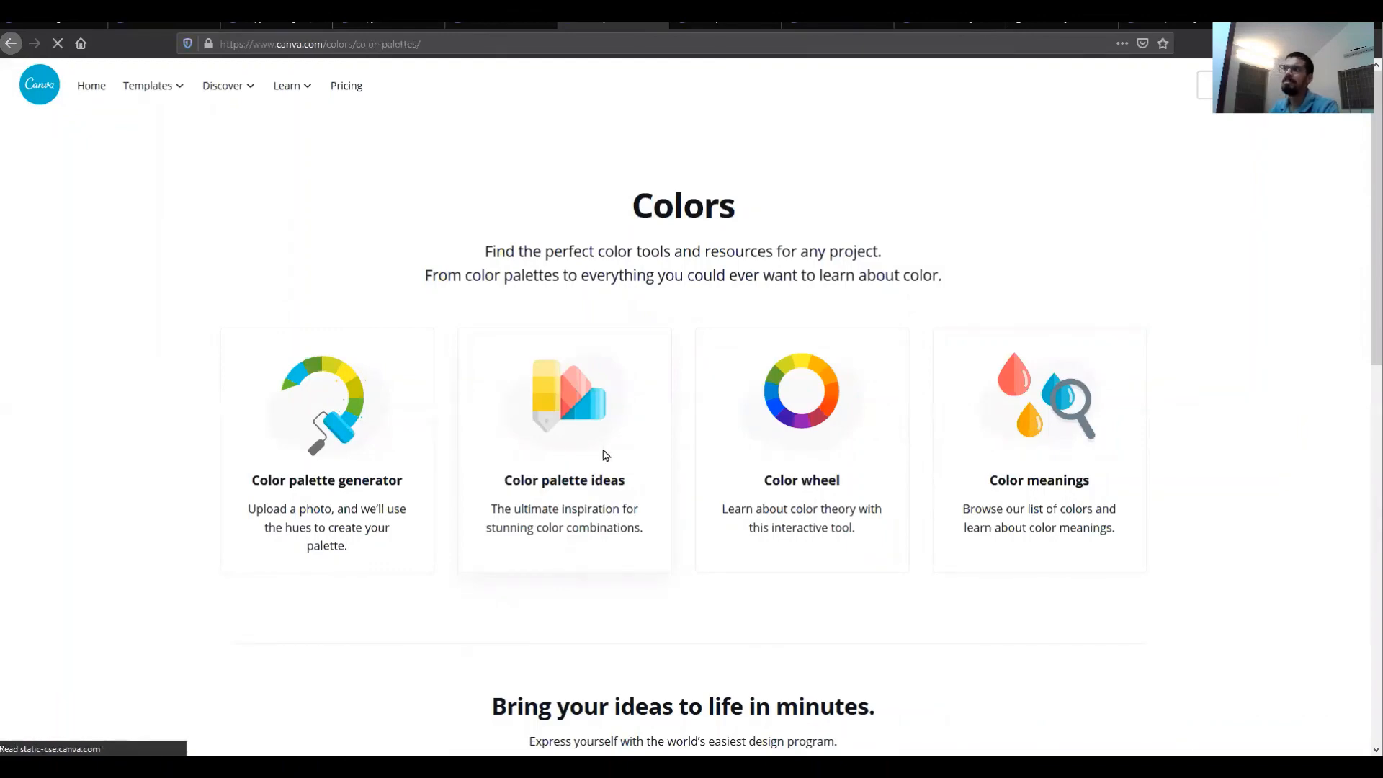
{"action": "scroll", "coordinate": [742, 605], "scroll_direction": "down", "scroll_amount": 3}
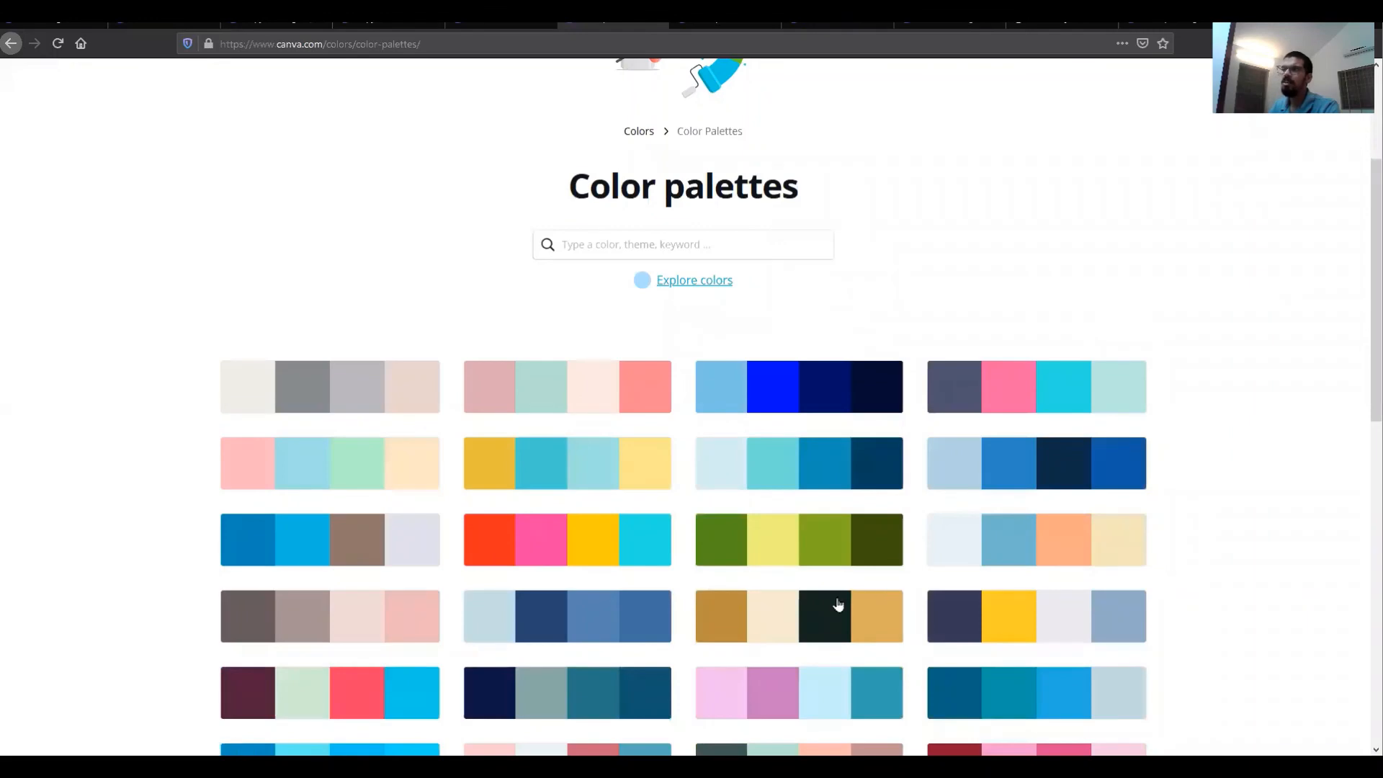
Step: Open the Strawberry Froth palette and copy its Coral hex code #F37970
{"action": "scroll", "coordinate": [746, 626], "scroll_direction": "down", "scroll_amount": 2}
{"action": "scroll", "coordinate": [744, 623], "scroll_direction": "down", "scroll_amount": 4}
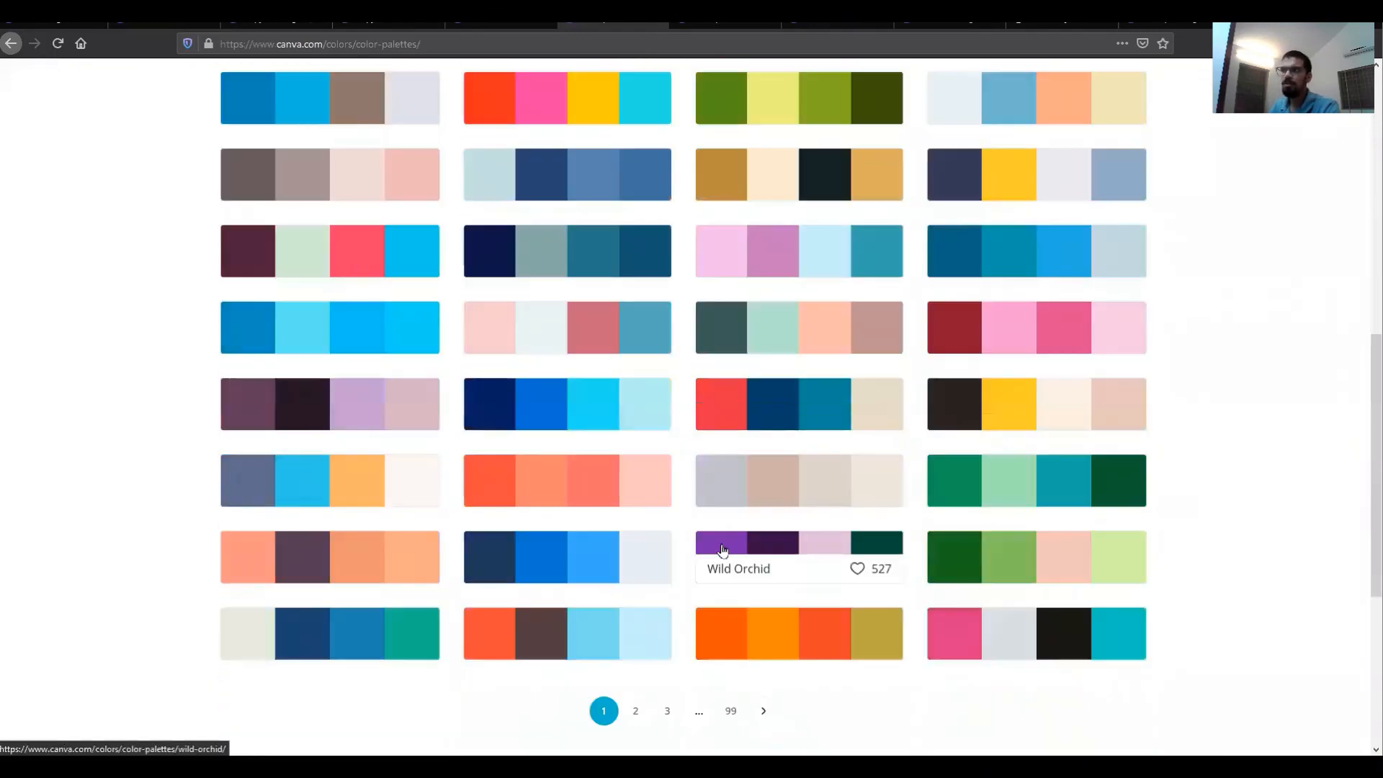
{"action": "left_click", "coordinate": [579, 470]}
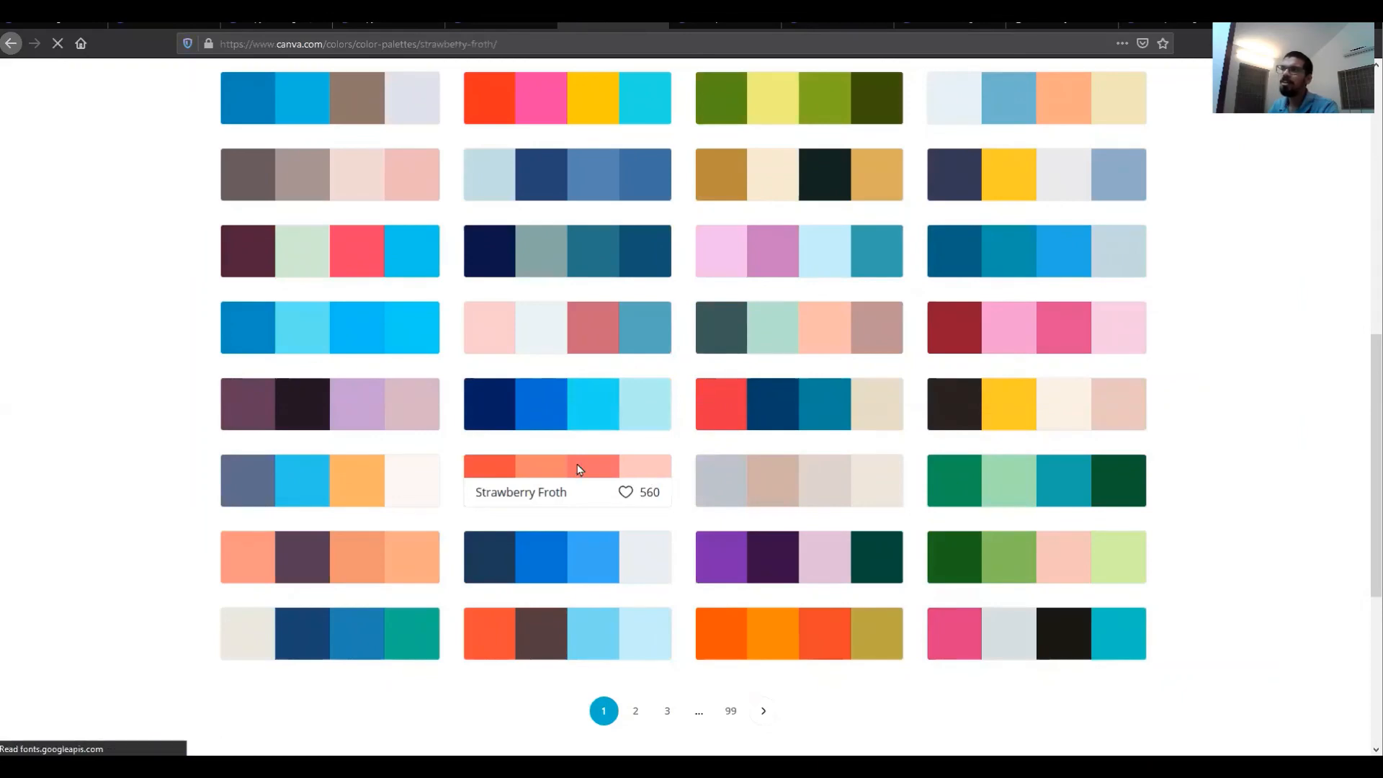
{"action": "scroll", "coordinate": [710, 482], "scroll_direction": "down", "scroll_amount": 3}
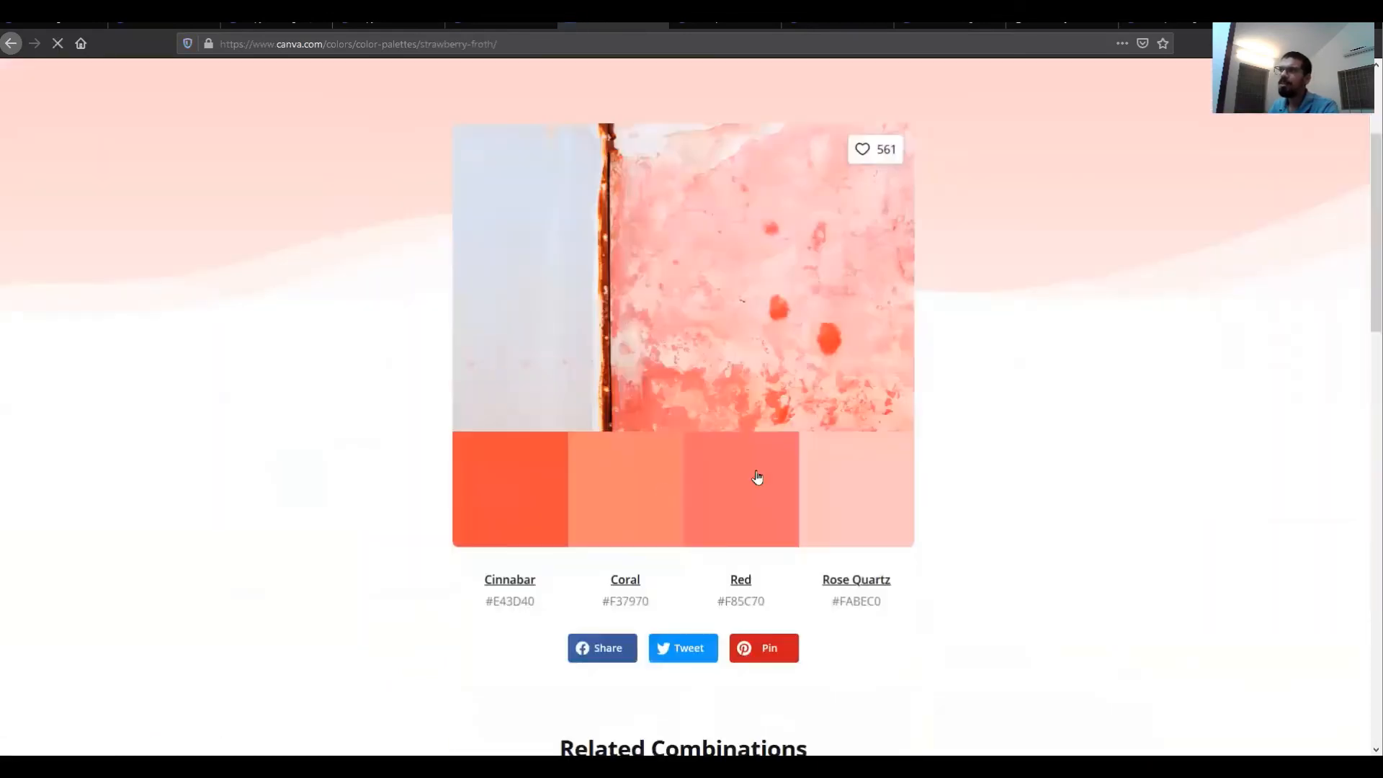
{"action": "left_click", "coordinate": [626, 486]}
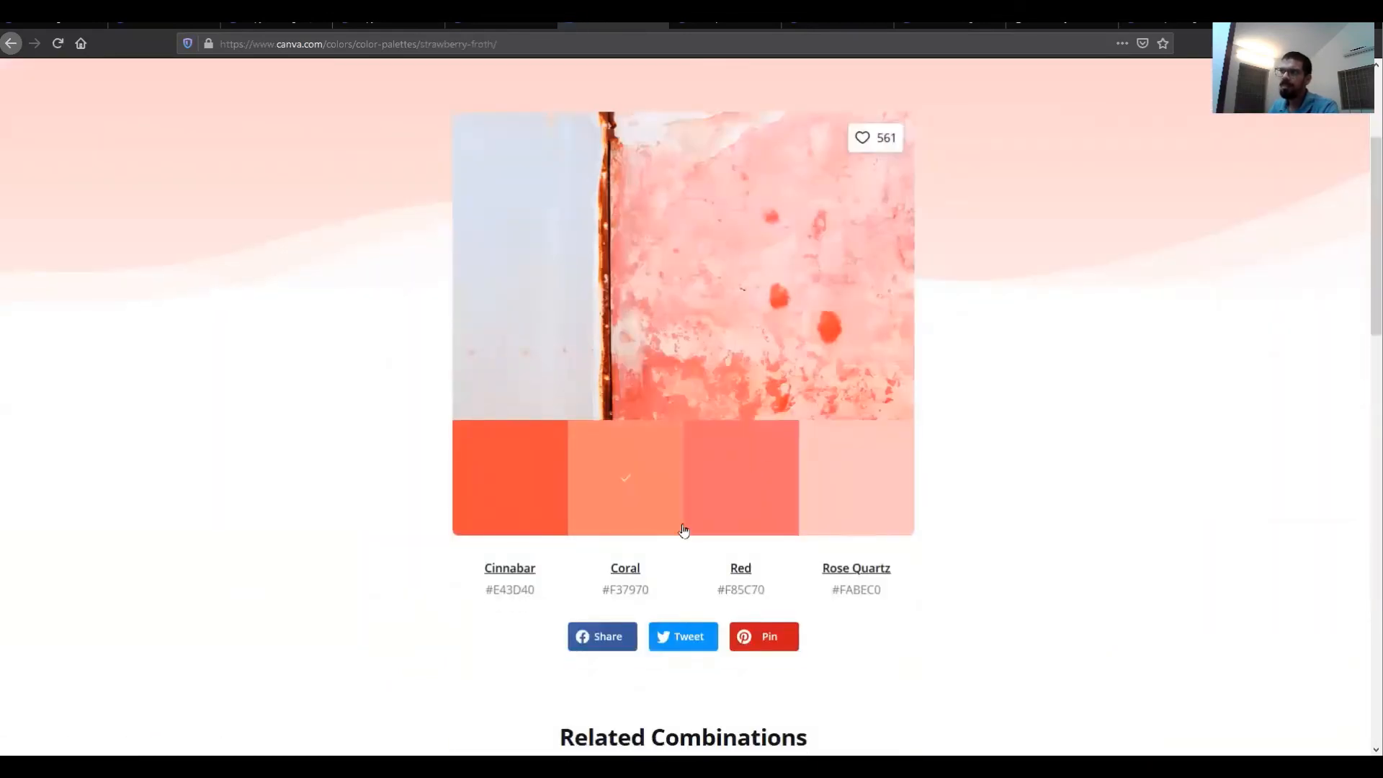
Step: Back in the design, set the Nature banner's color to the pasted Coral hex code #F37970
{"action": "scroll", "coordinate": [729, 414], "scroll_direction": "up", "scroll_amount": 3}
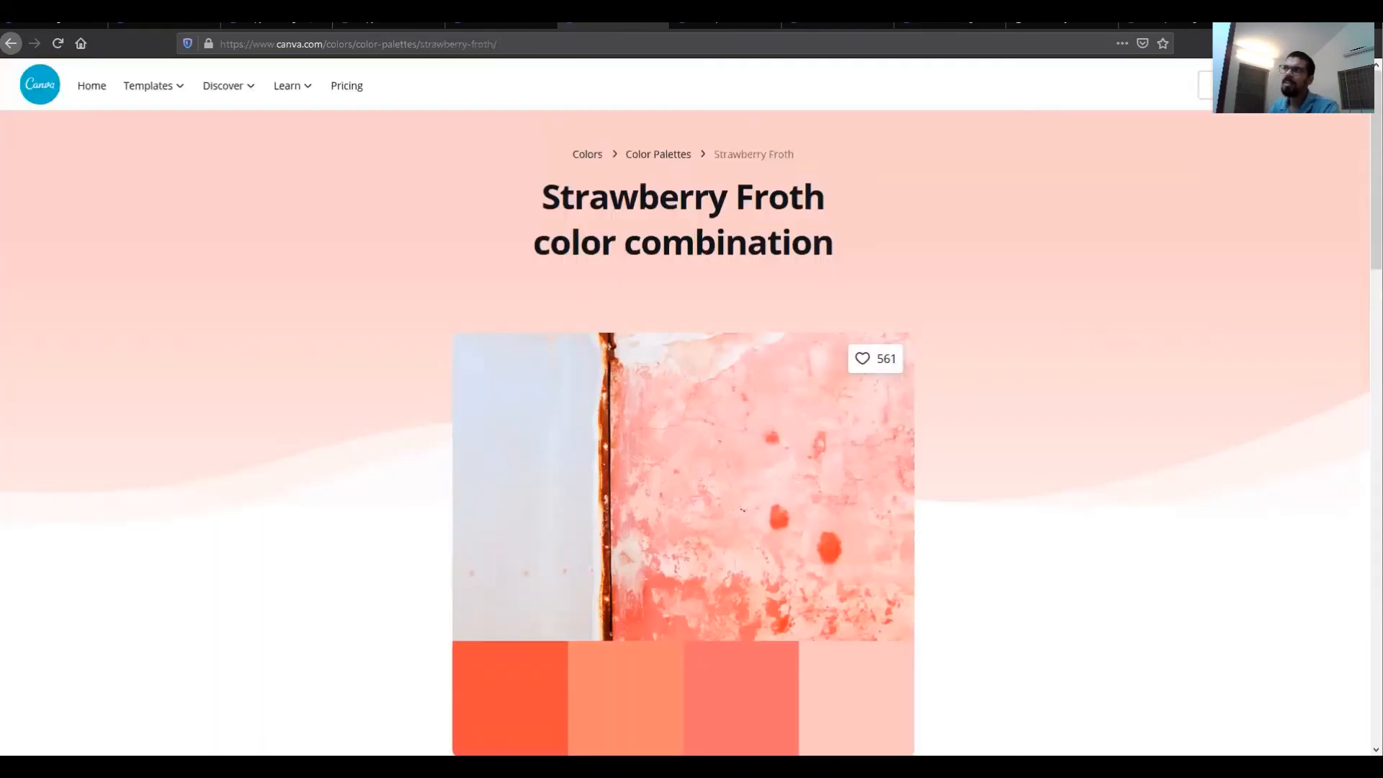
{"action": "left_click", "coordinate": [481, 29]}
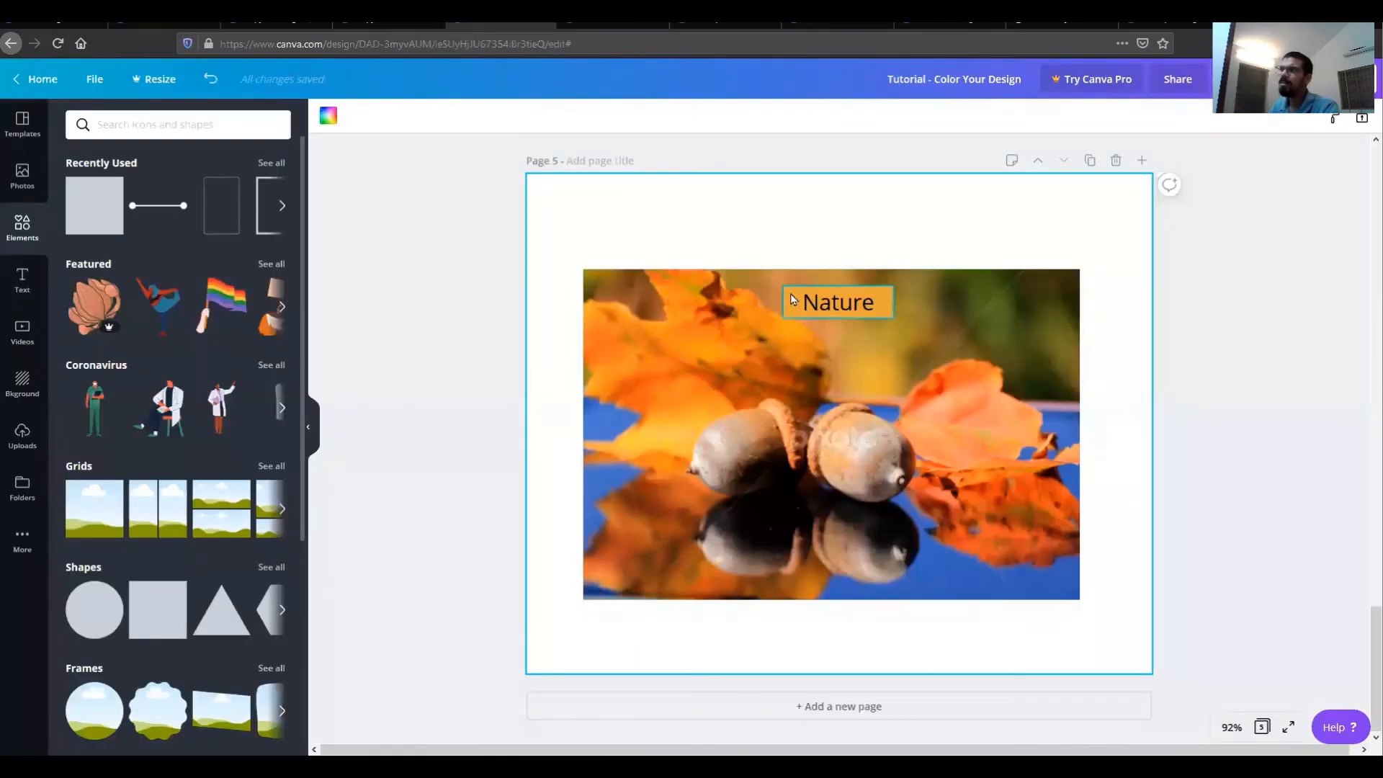
{"action": "left_click", "coordinate": [795, 299]}
{"action": "left_click", "coordinate": [328, 115]}
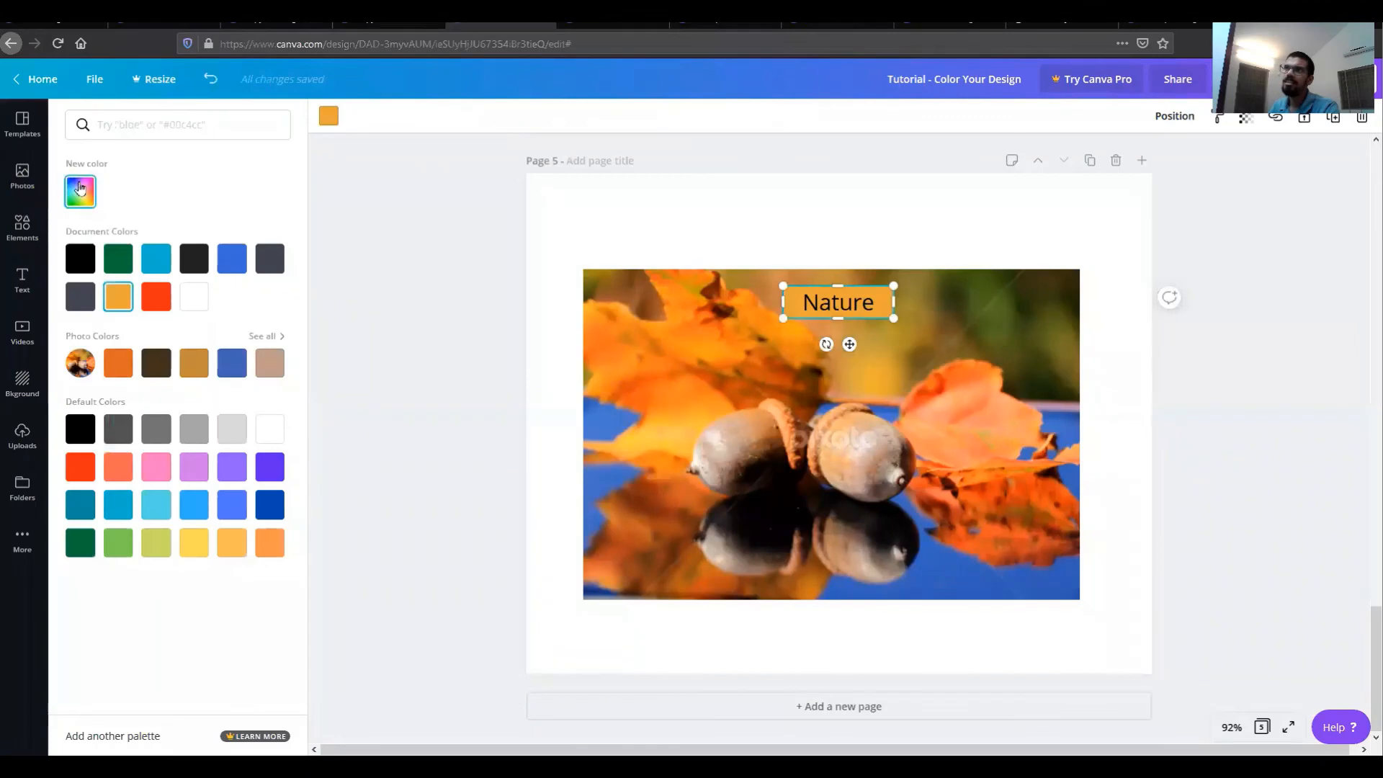
{"action": "left_click", "coordinate": [80, 191]}
{"action": "right_click", "coordinate": [188, 338]}
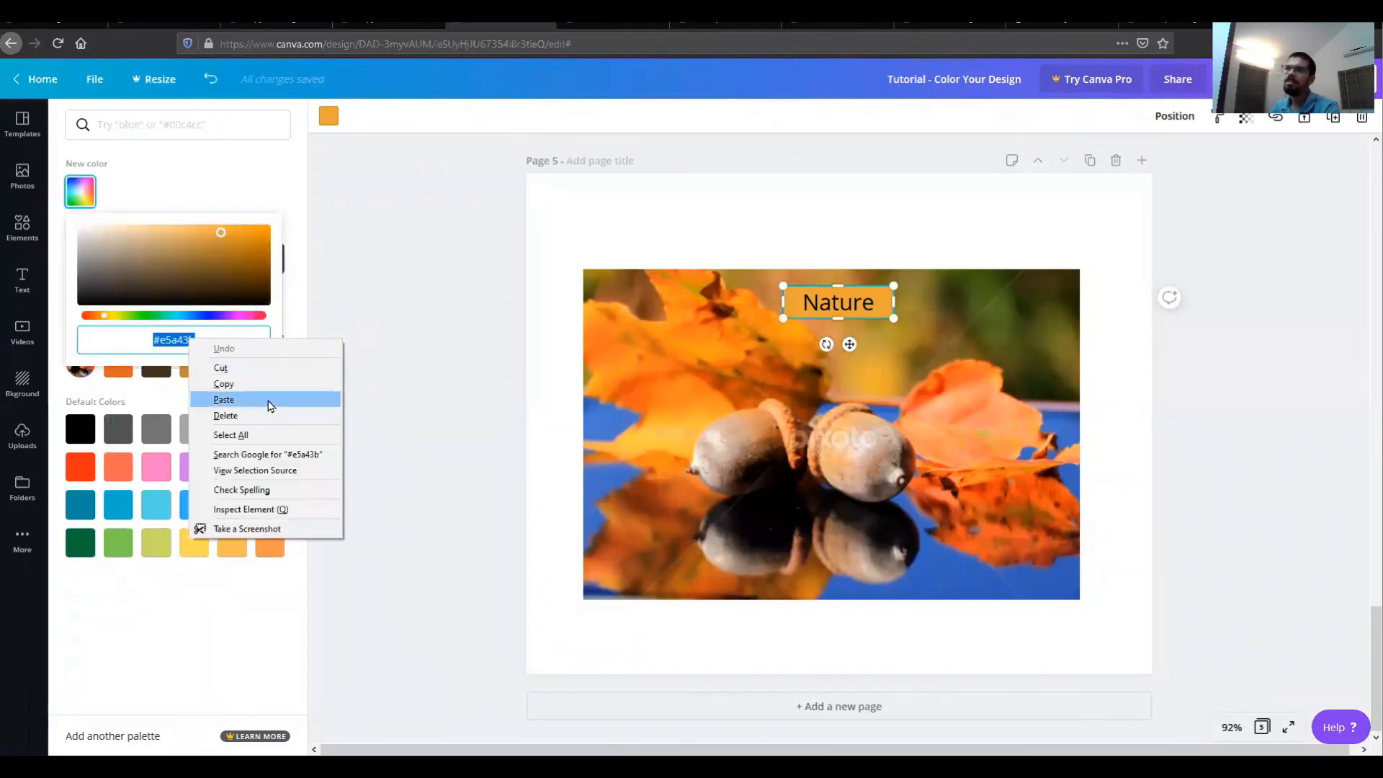
{"action": "left_click", "coordinate": [268, 401]}
{"action": "left_click", "coordinate": [885, 319]}
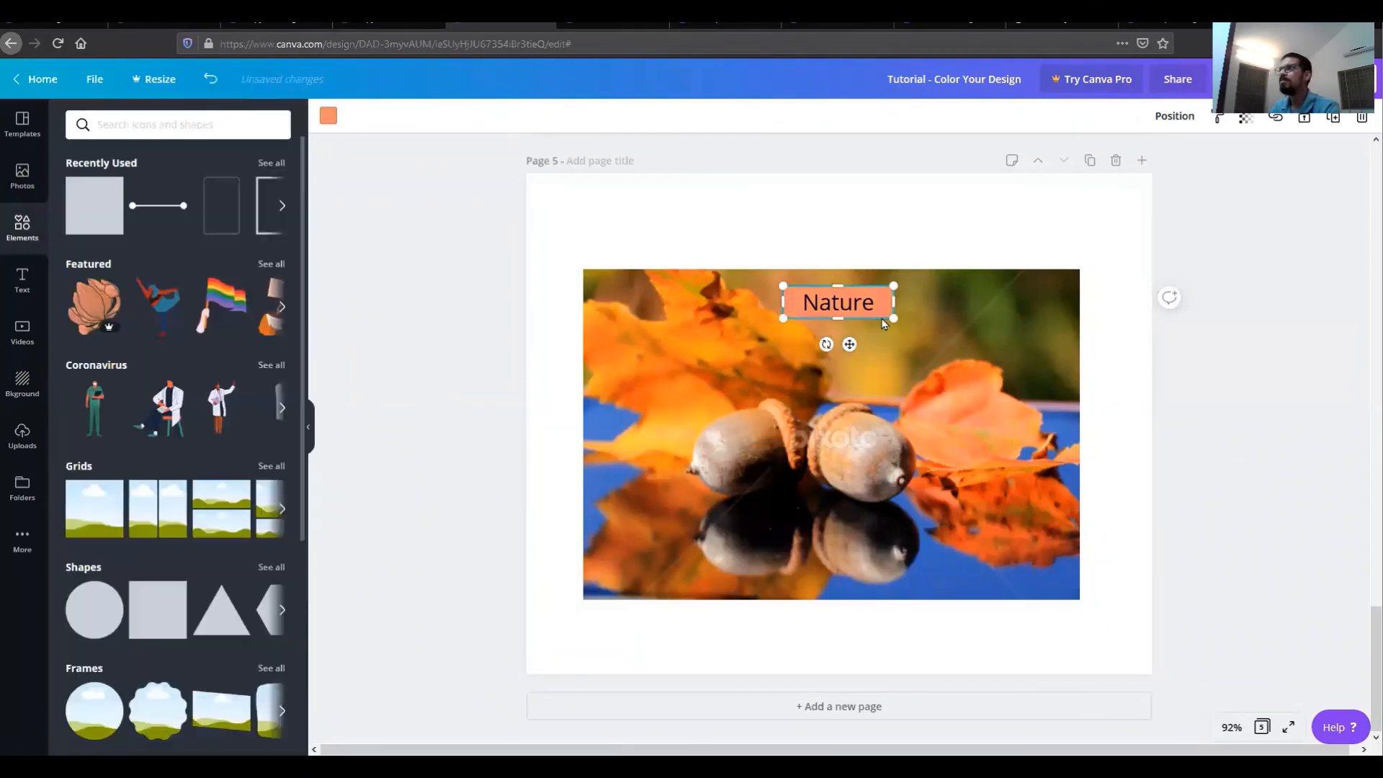
{"action": "left_click", "coordinate": [977, 224]}
Step: Return to the Colors page and open the Color wheel tool
{"action": "left_click", "coordinate": [620, 27]}
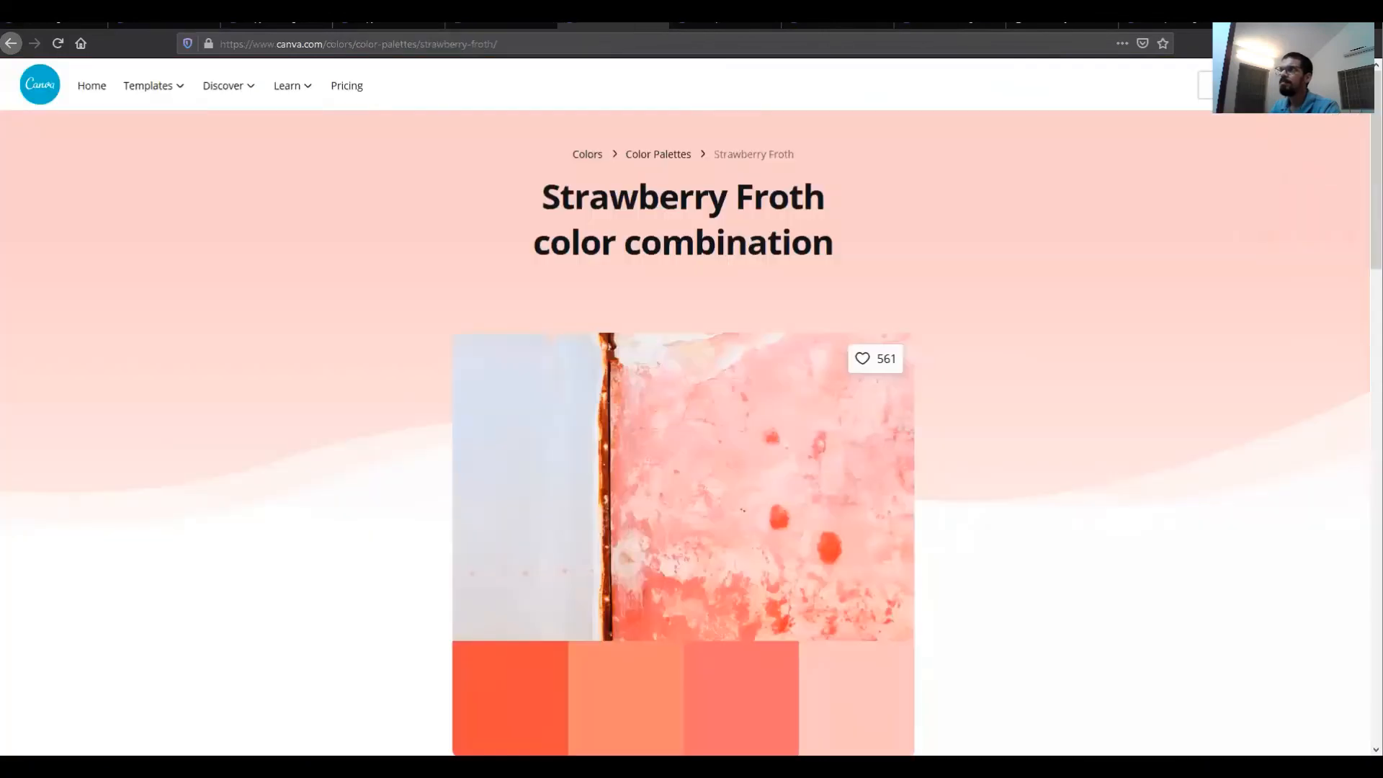
{"action": "left_click", "coordinate": [13, 50]}
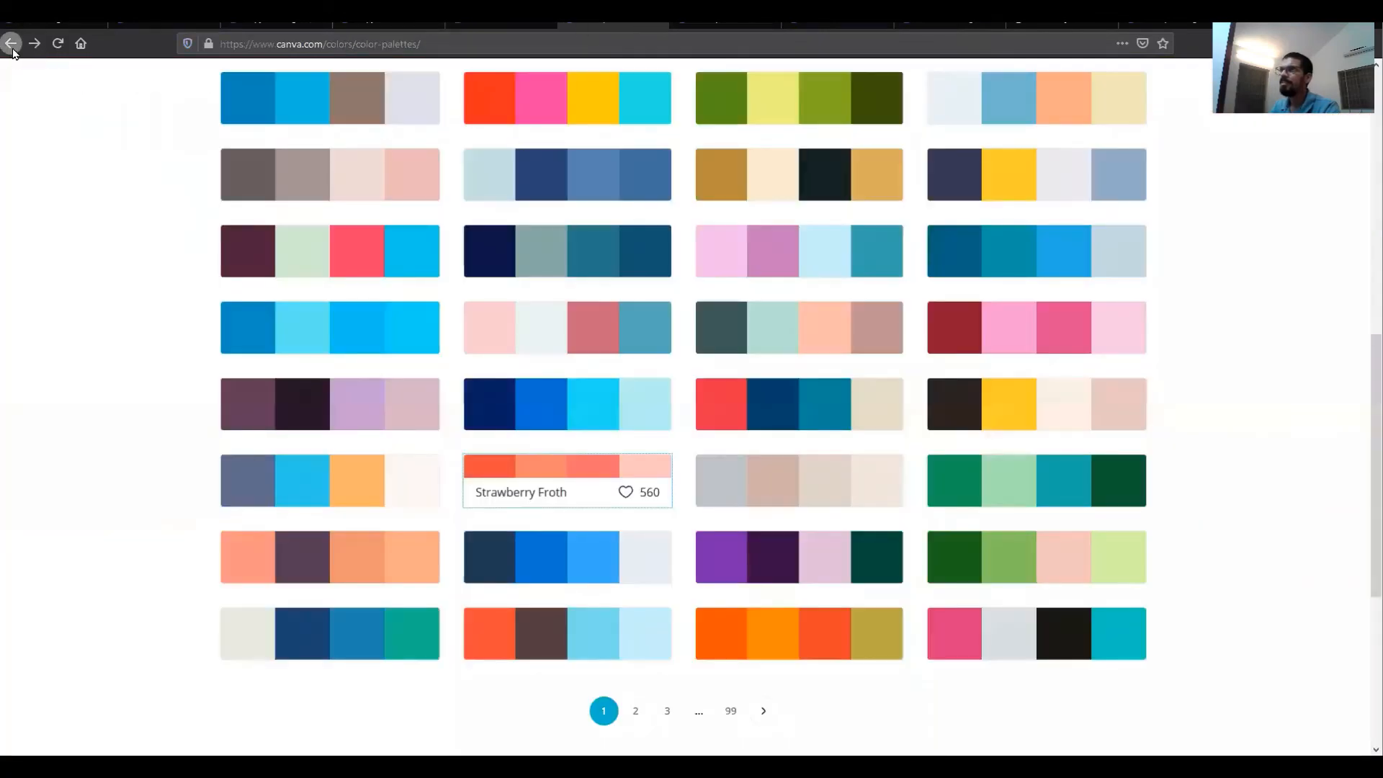
{"action": "left_click", "coordinate": [13, 50]}
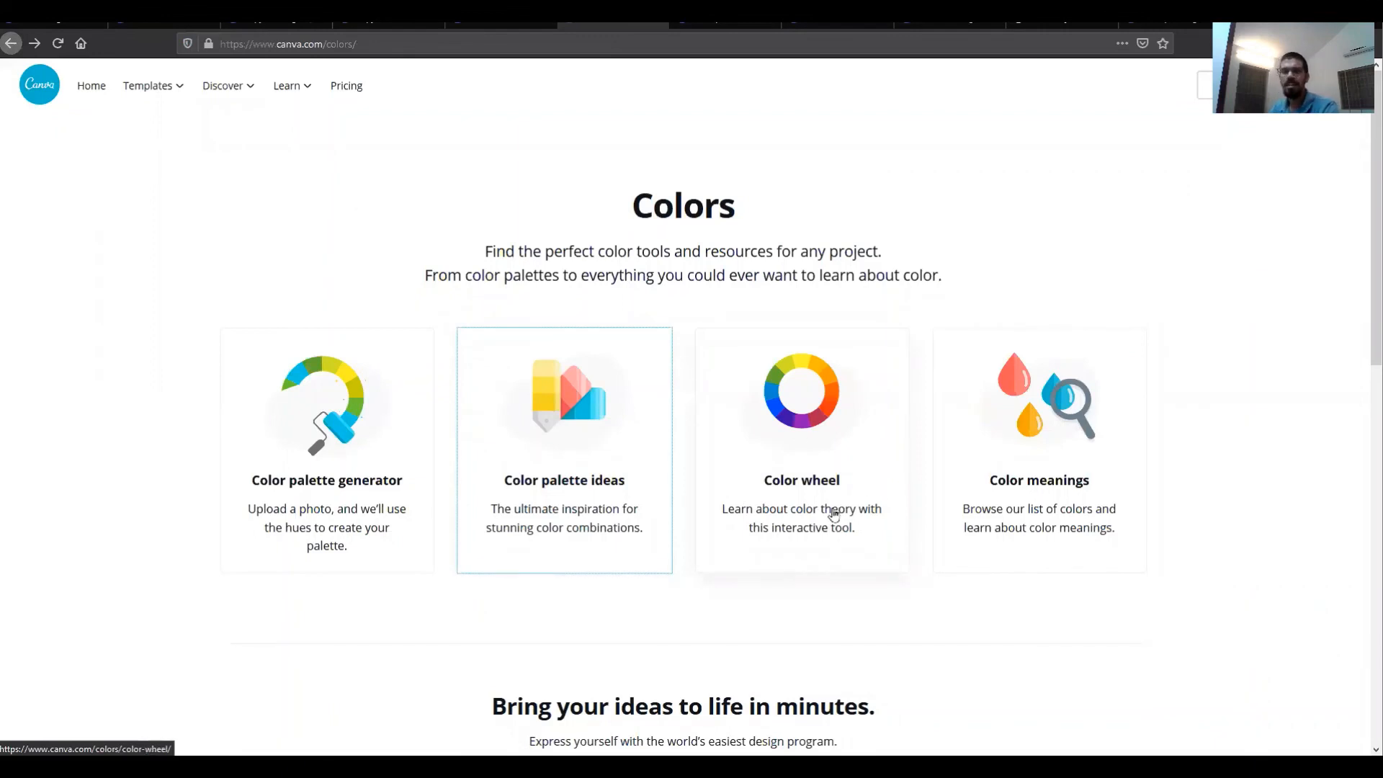
{"action": "left_click", "coordinate": [841, 452]}
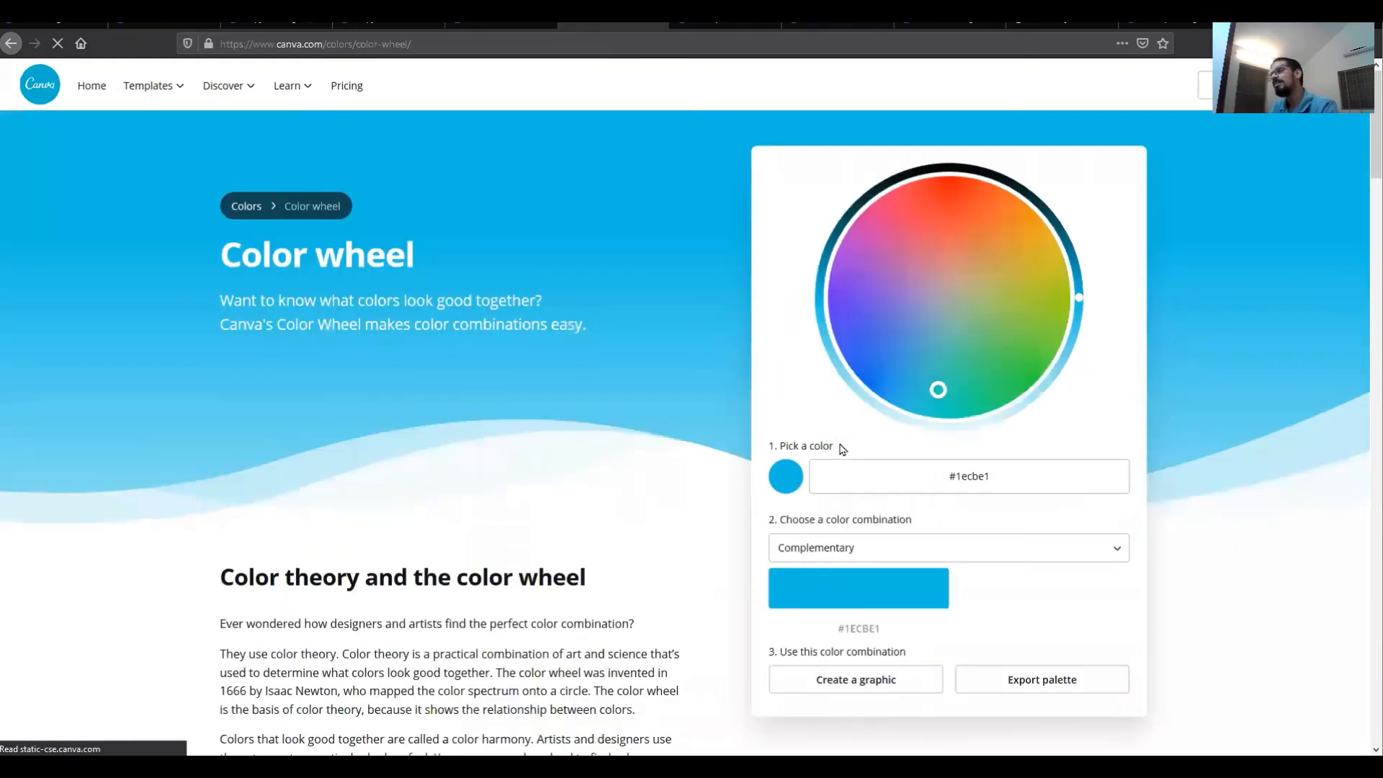
Step: Review the color combination options and pick a new base color on the wheel, #a99756
{"action": "left_click", "coordinate": [903, 550]}
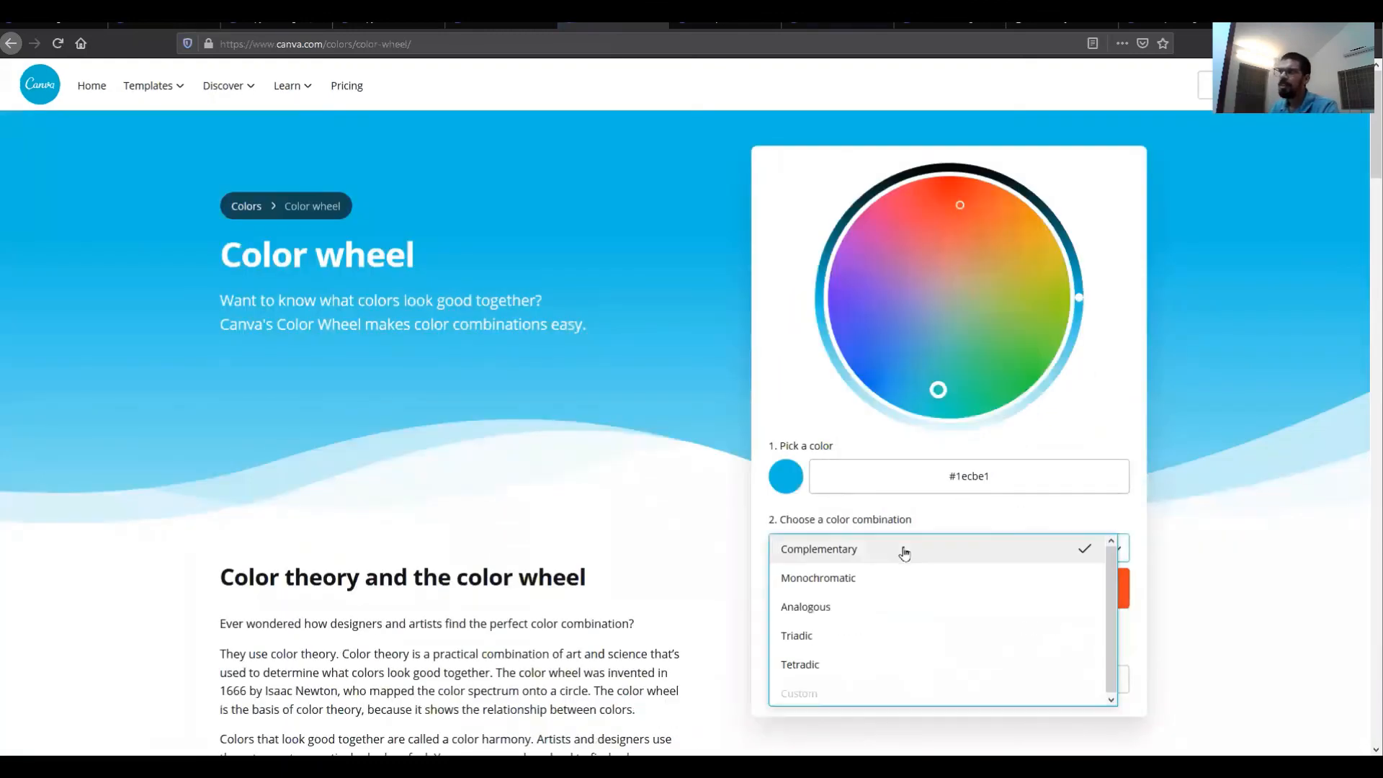
{"action": "left_click", "coordinate": [569, 497]}
{"action": "scroll", "coordinate": [616, 484], "scroll_direction": "down", "scroll_amount": 12}
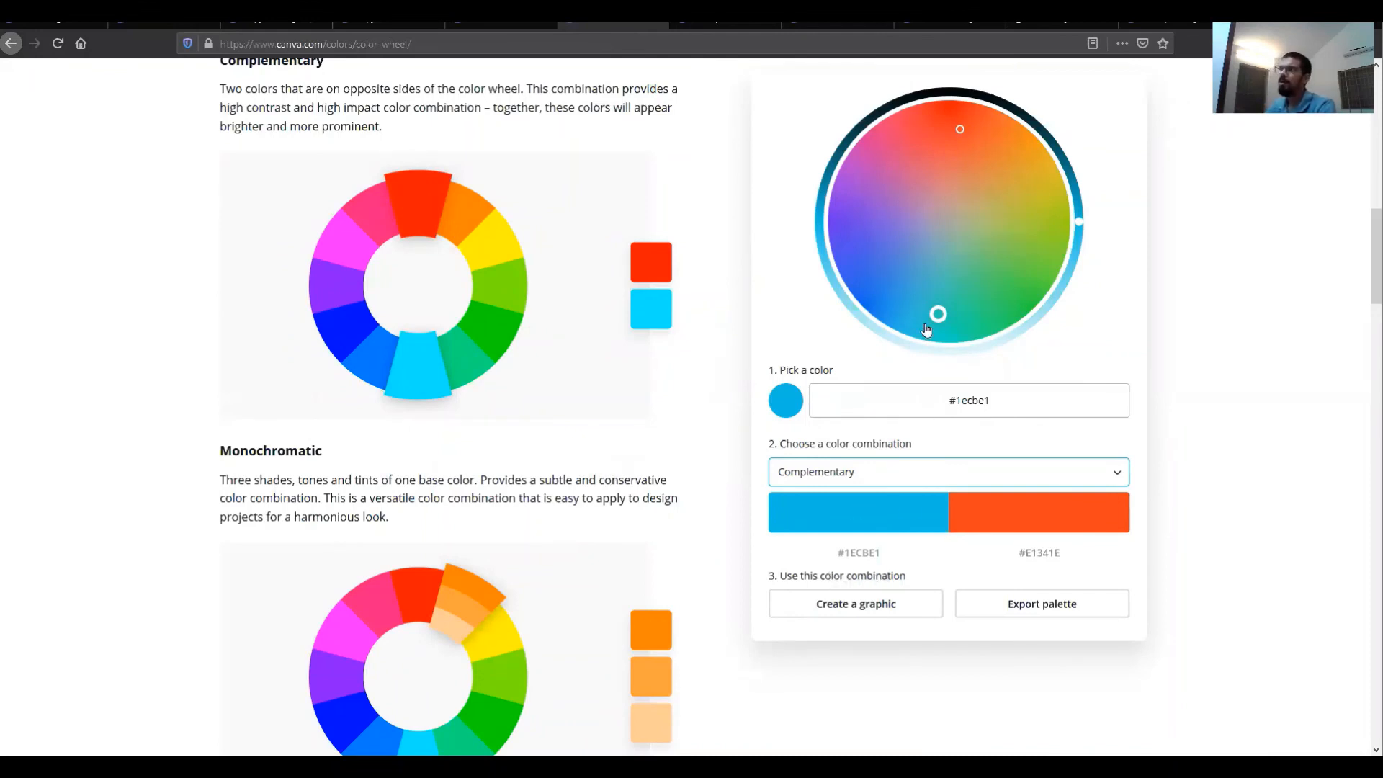
{"action": "left_click_drag", "start_coordinate": [932, 322], "coordinate": [978, 207]}
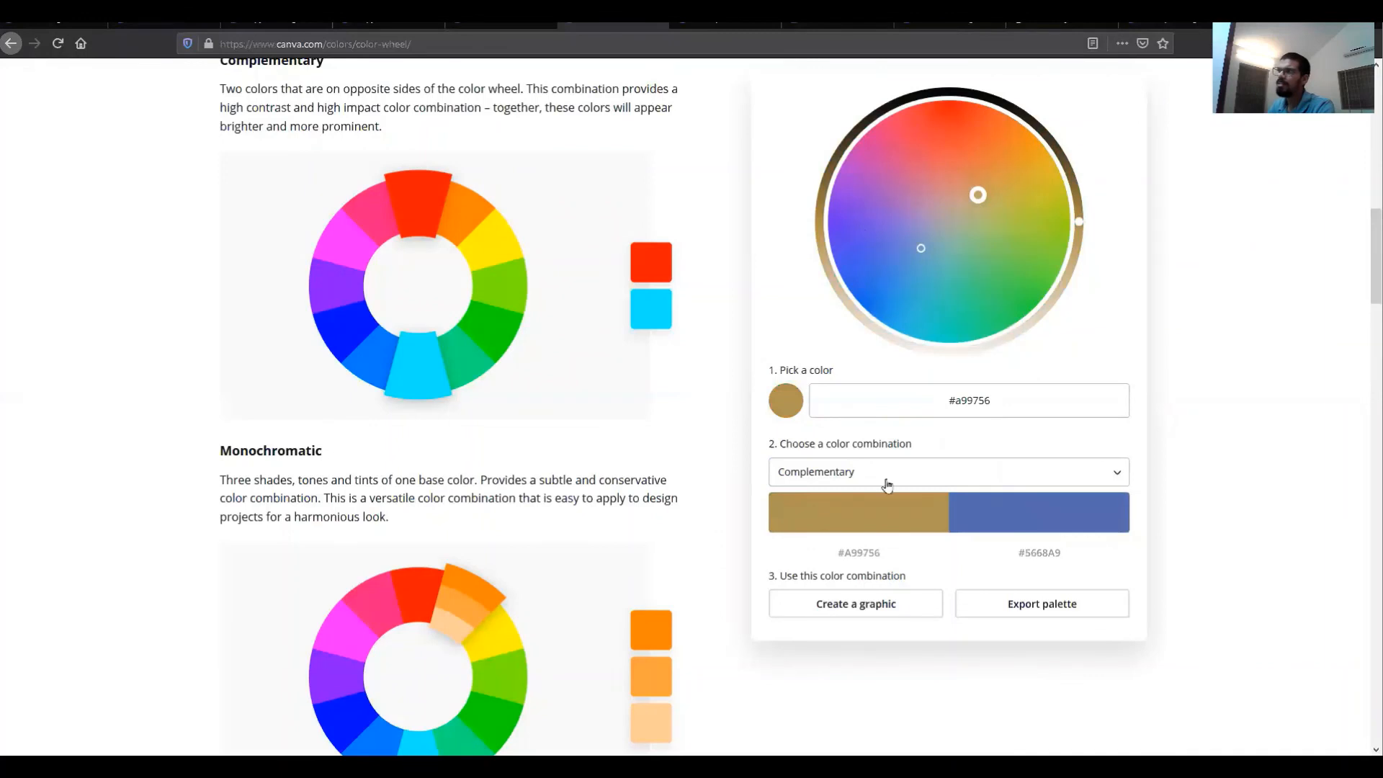
Step: Preview the Analogous and Triadic color combinations for the picked base color
{"action": "left_click", "coordinate": [915, 474]}
{"action": "left_click", "coordinate": [879, 530]}
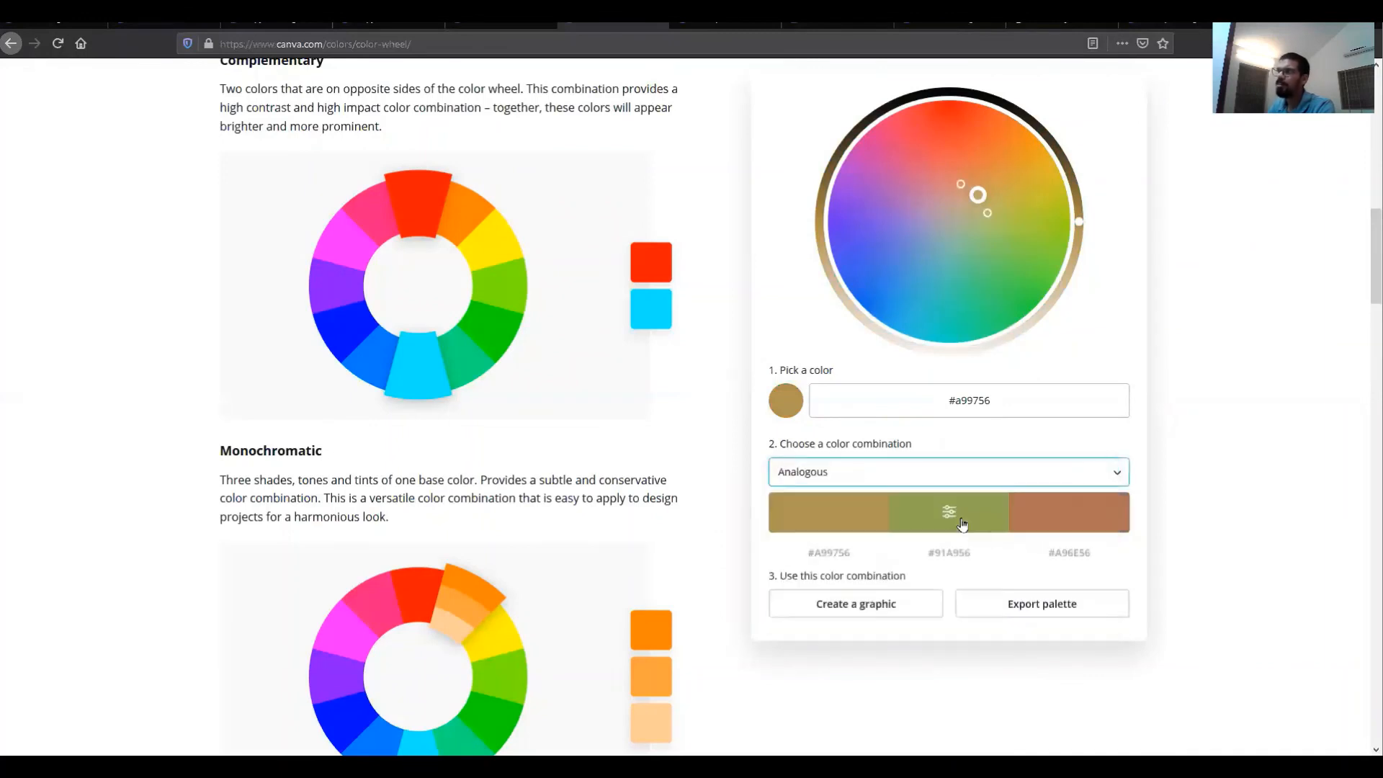
{"action": "left_click", "coordinate": [896, 481]}
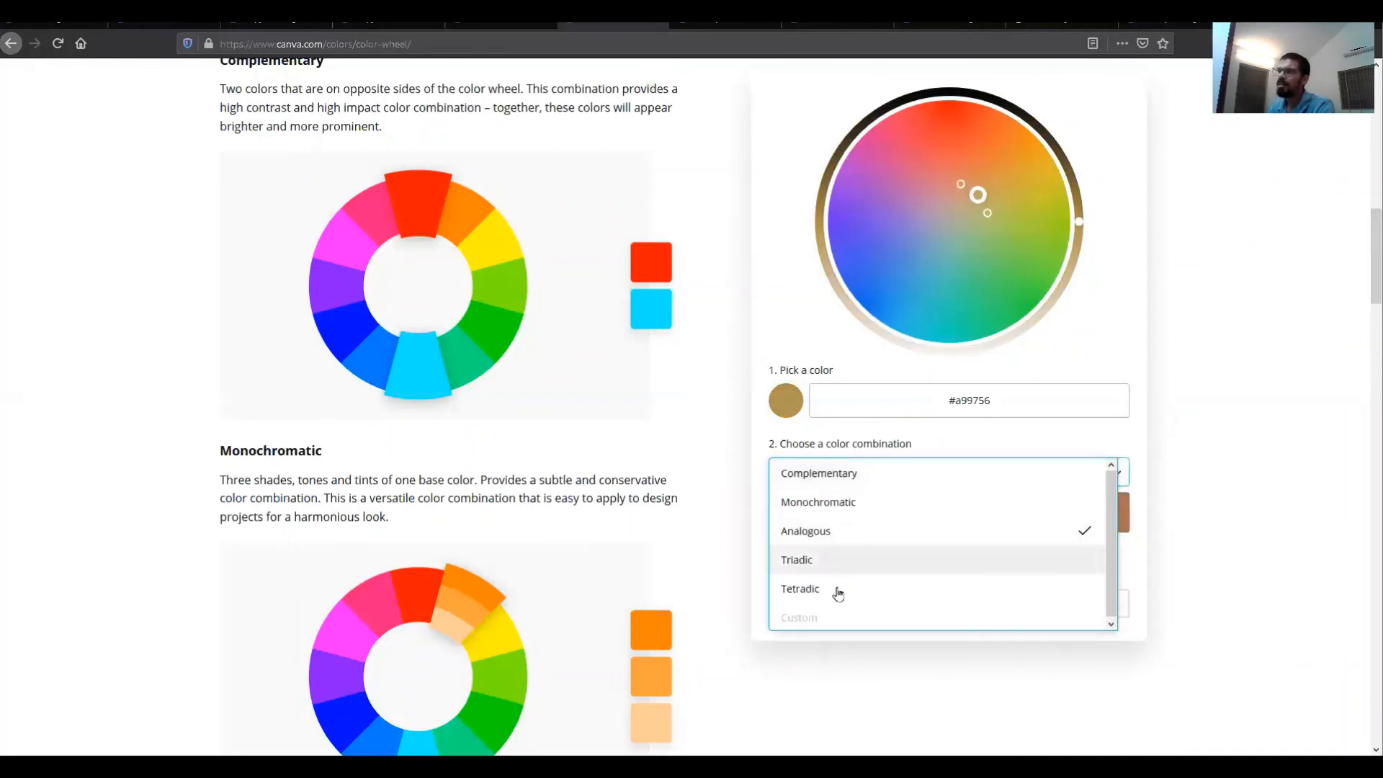
{"action": "left_click", "coordinate": [850, 571]}
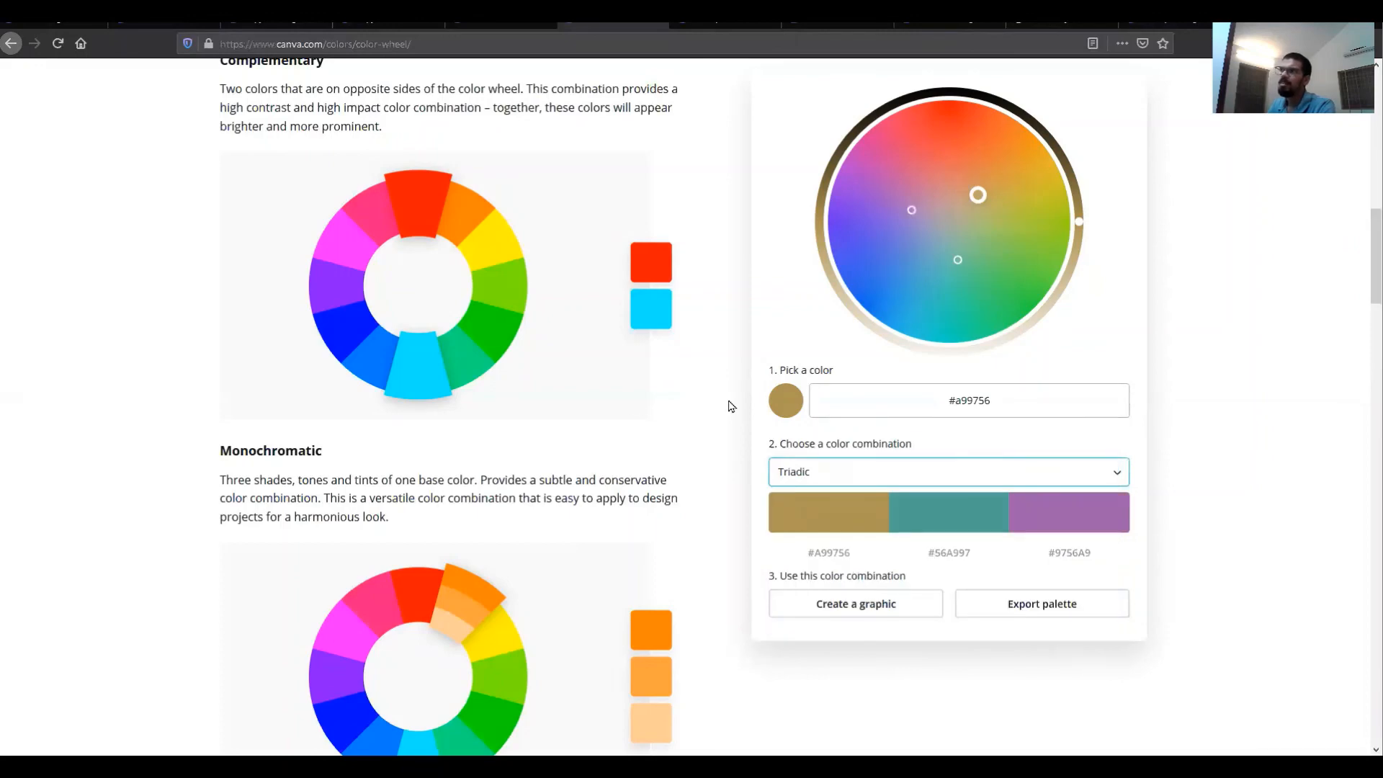
{"action": "scroll", "coordinate": [930, 296], "scroll_direction": "up", "scroll_amount": 15}
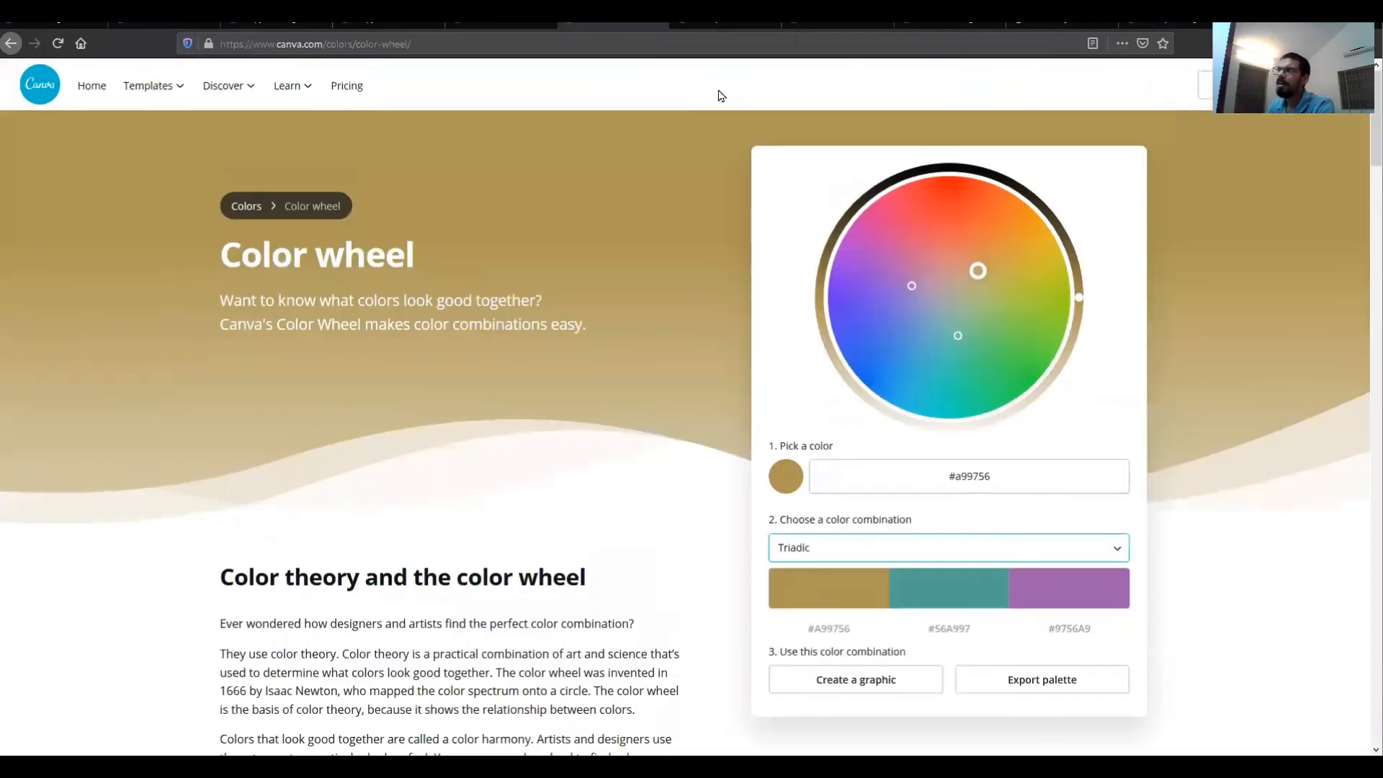
Step: Open the Color meanings page and read about the Pastel red color
{"action": "left_click", "coordinate": [12, 45]}
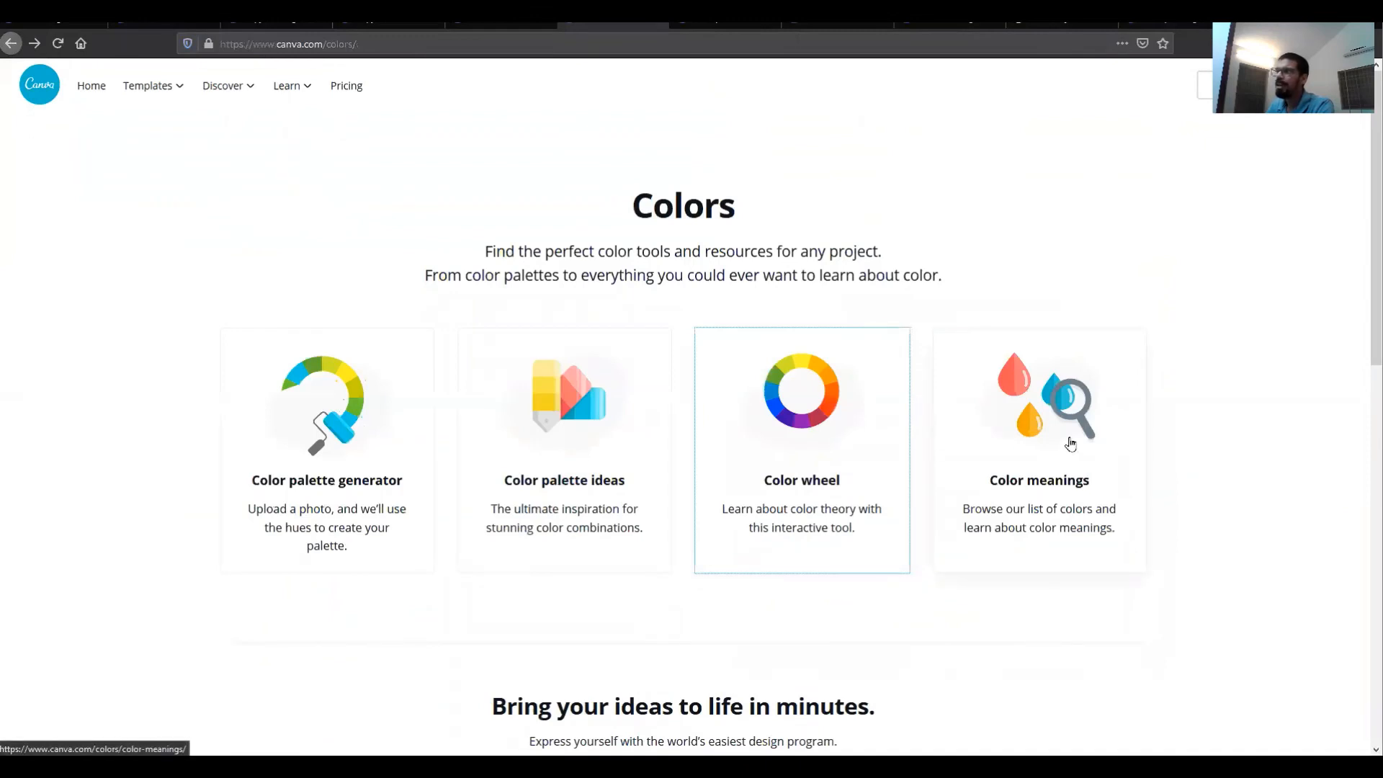
{"action": "left_click", "coordinate": [1070, 443]}
{"action": "scroll", "coordinate": [1072, 444], "scroll_direction": "down", "scroll_amount": 4}
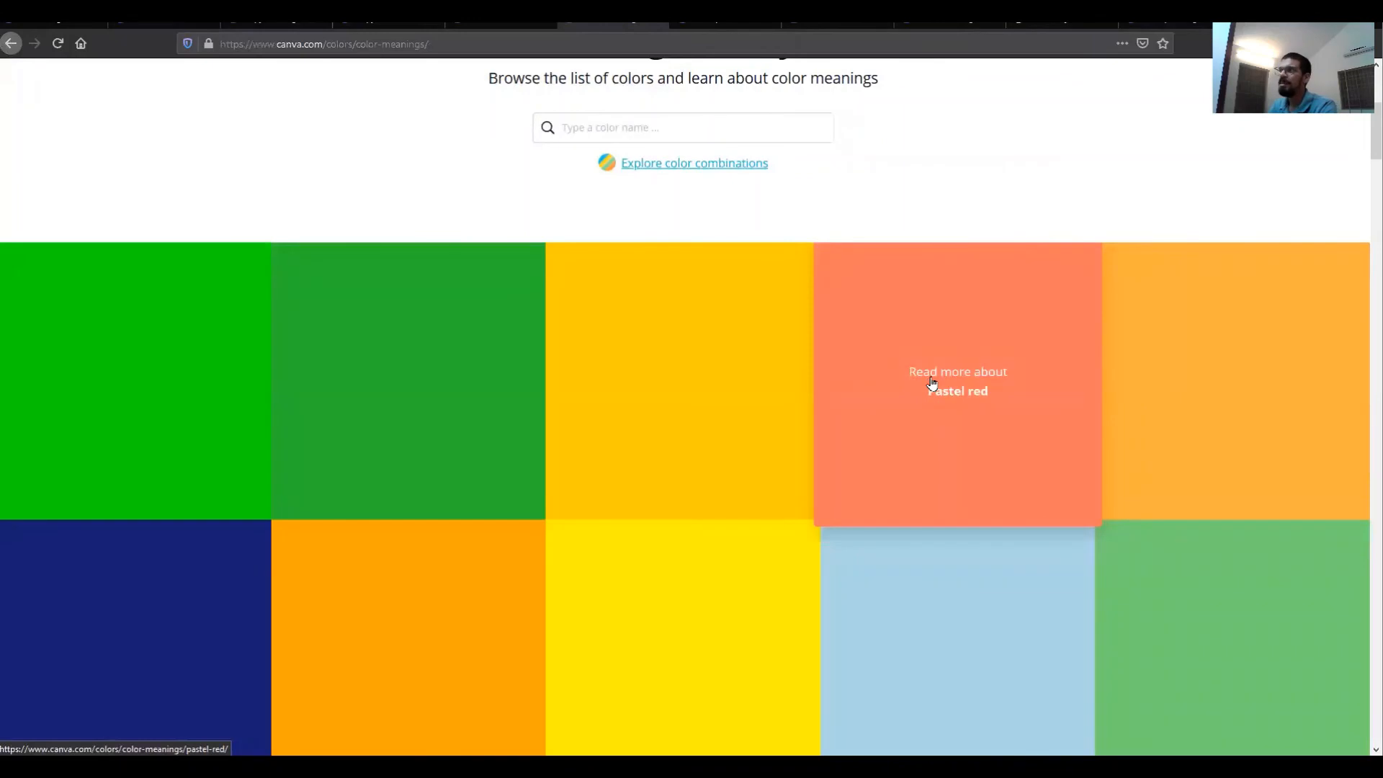
{"action": "left_click", "coordinate": [932, 382]}
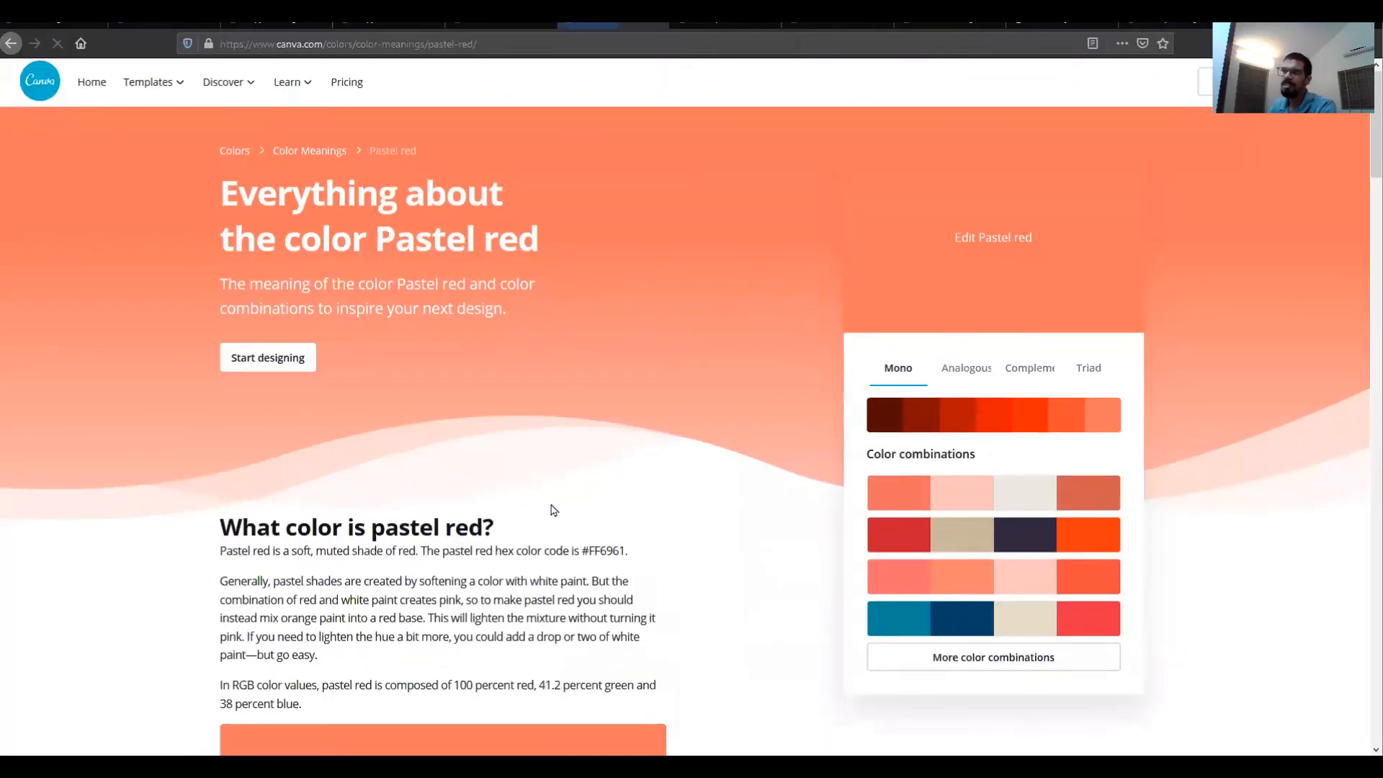
{"action": "scroll", "coordinate": [553, 510], "scroll_direction": "down", "scroll_amount": 2}
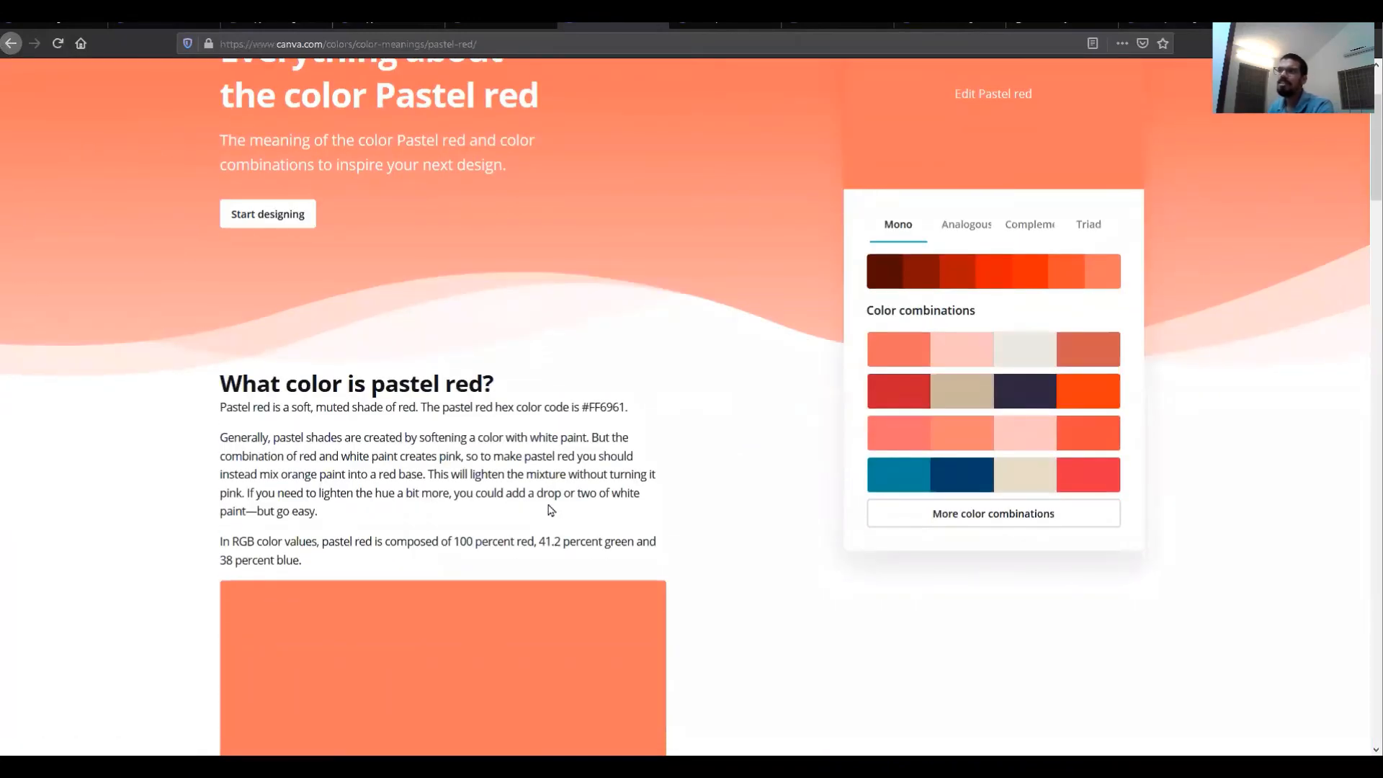
{"action": "scroll", "coordinate": [551, 510], "scroll_direction": "down", "scroll_amount": 10}
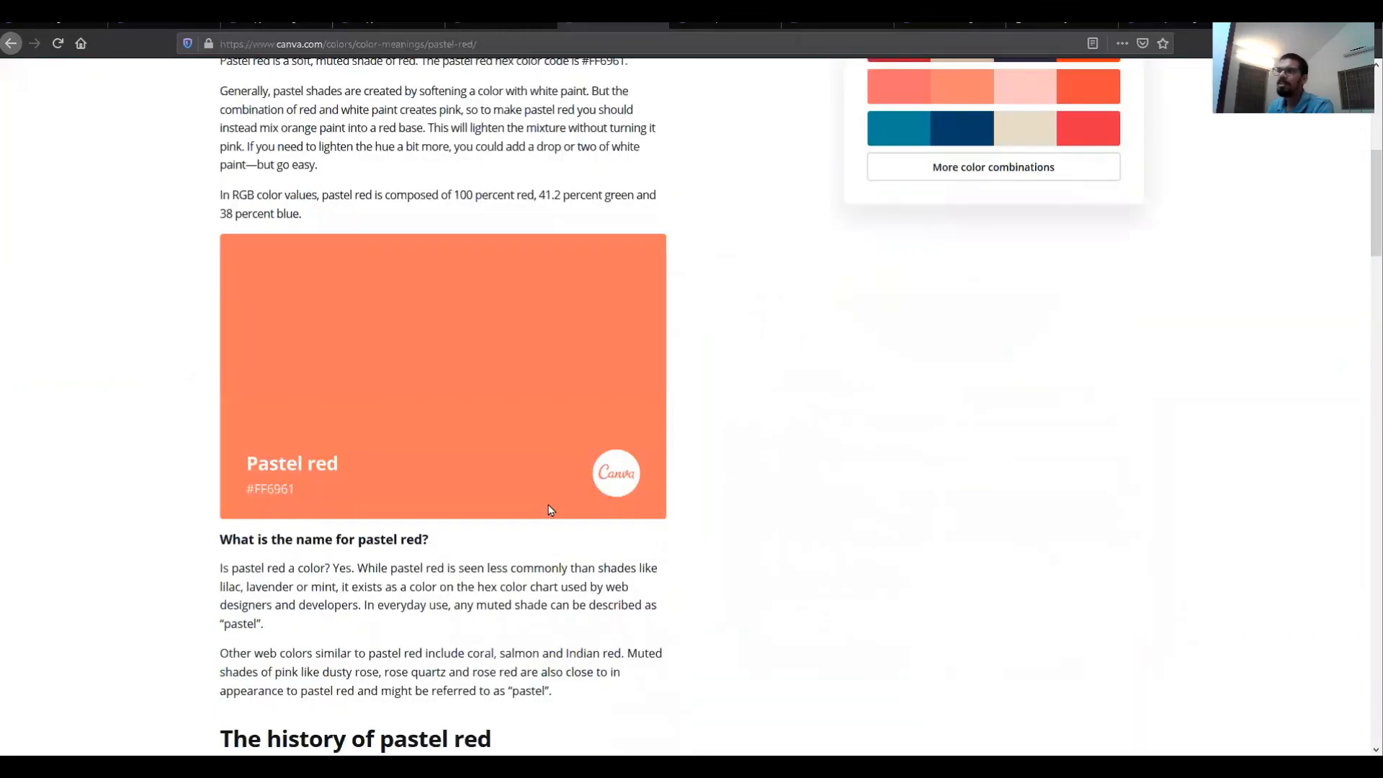